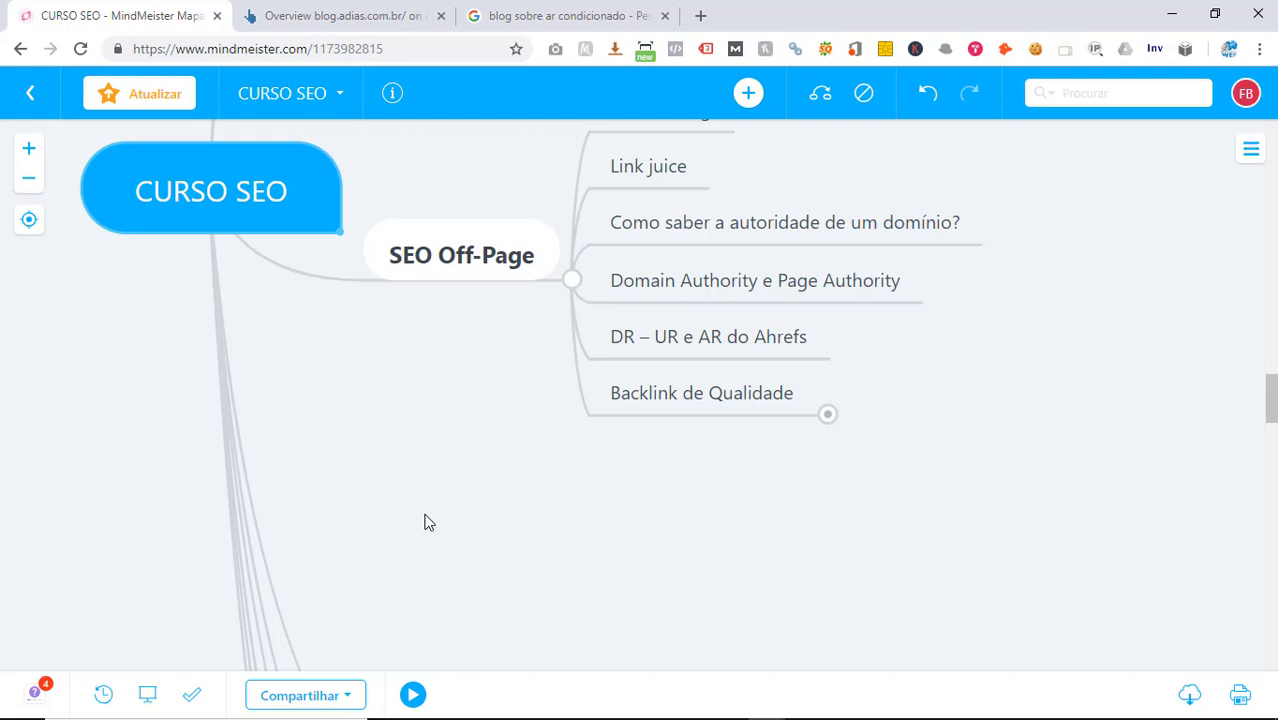
- Expand the Backlink de Qualidade topic under SEO Off-Page in the mind map and view its subtopics
click(829, 414)
drag(739, 382, 712, 392)
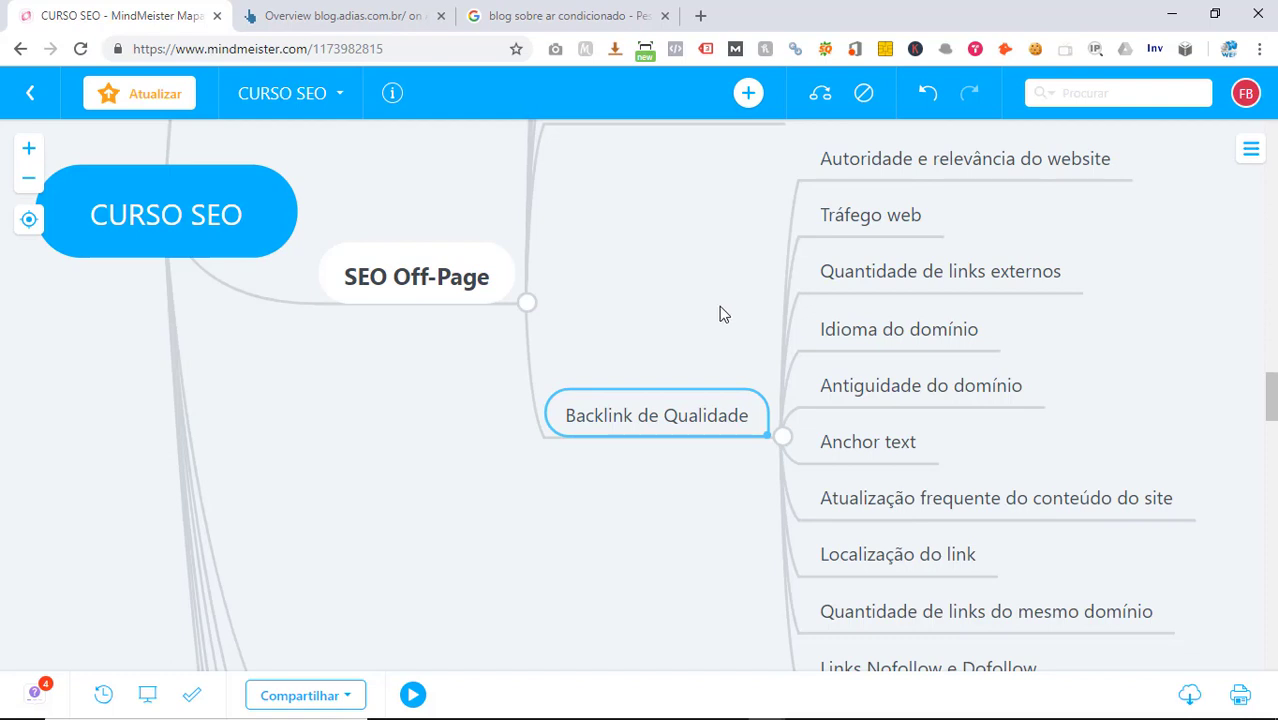
scroll(690, 580, down, 1)
scroll(696, 563, down, 2)
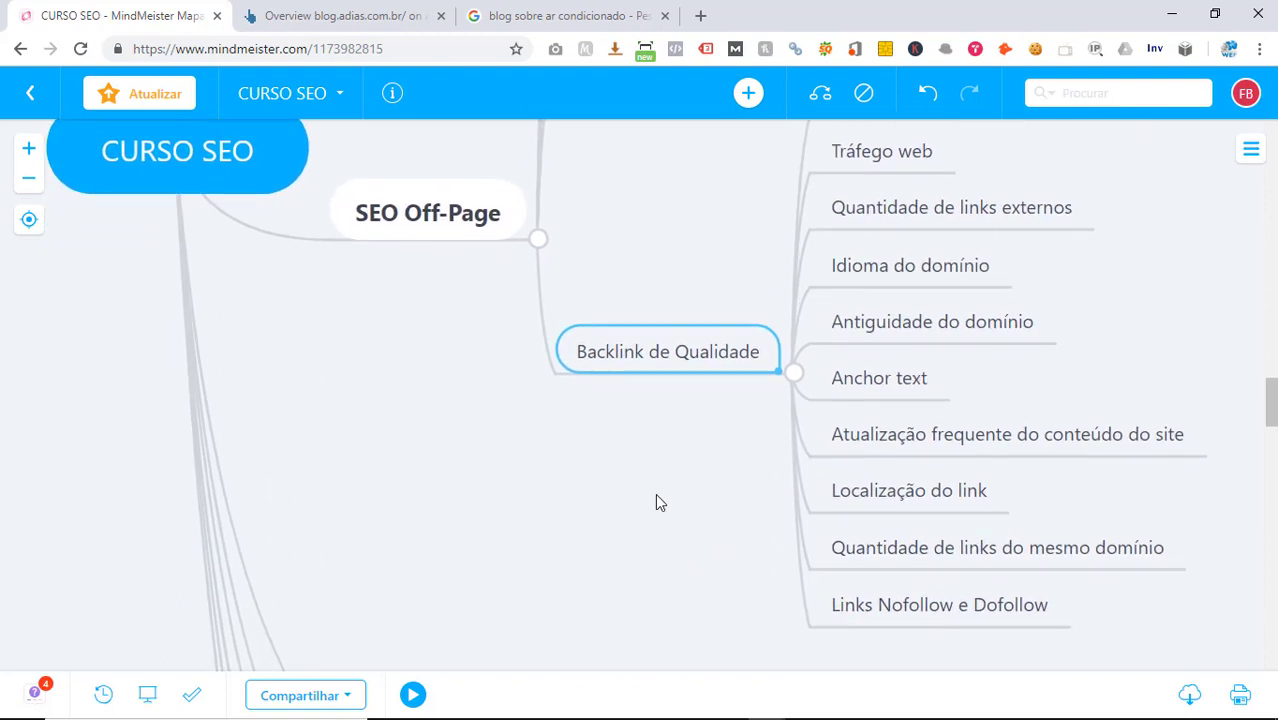
drag(656, 502, 614, 544)
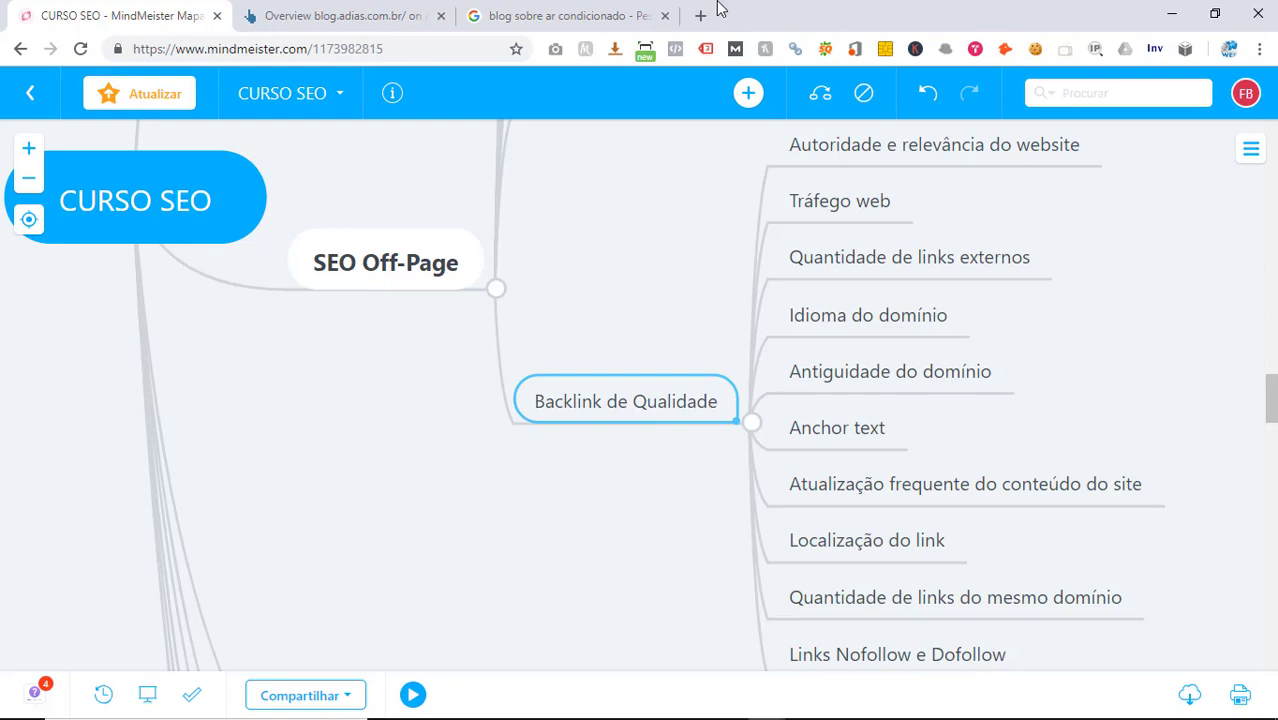
- Switch to the Google results for "blog sobre ar condicionado" and open the A.Dias blog result
click(628, 12)
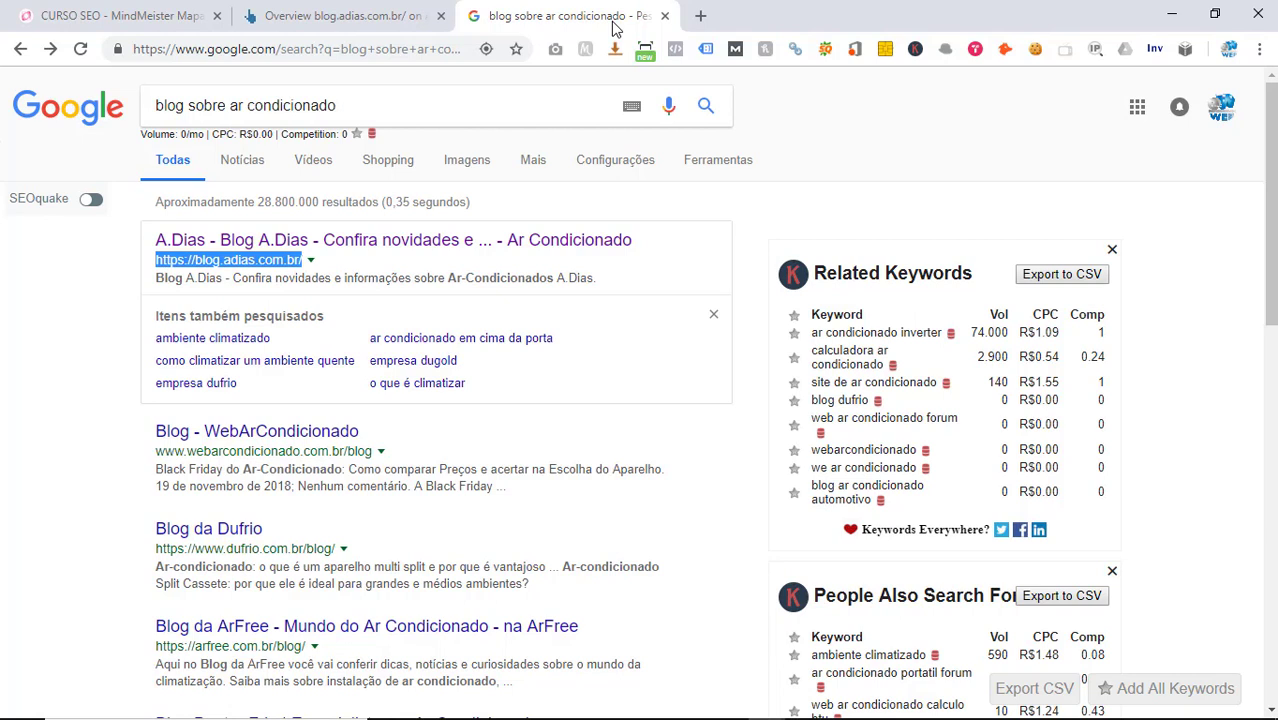
right_click(248, 271)
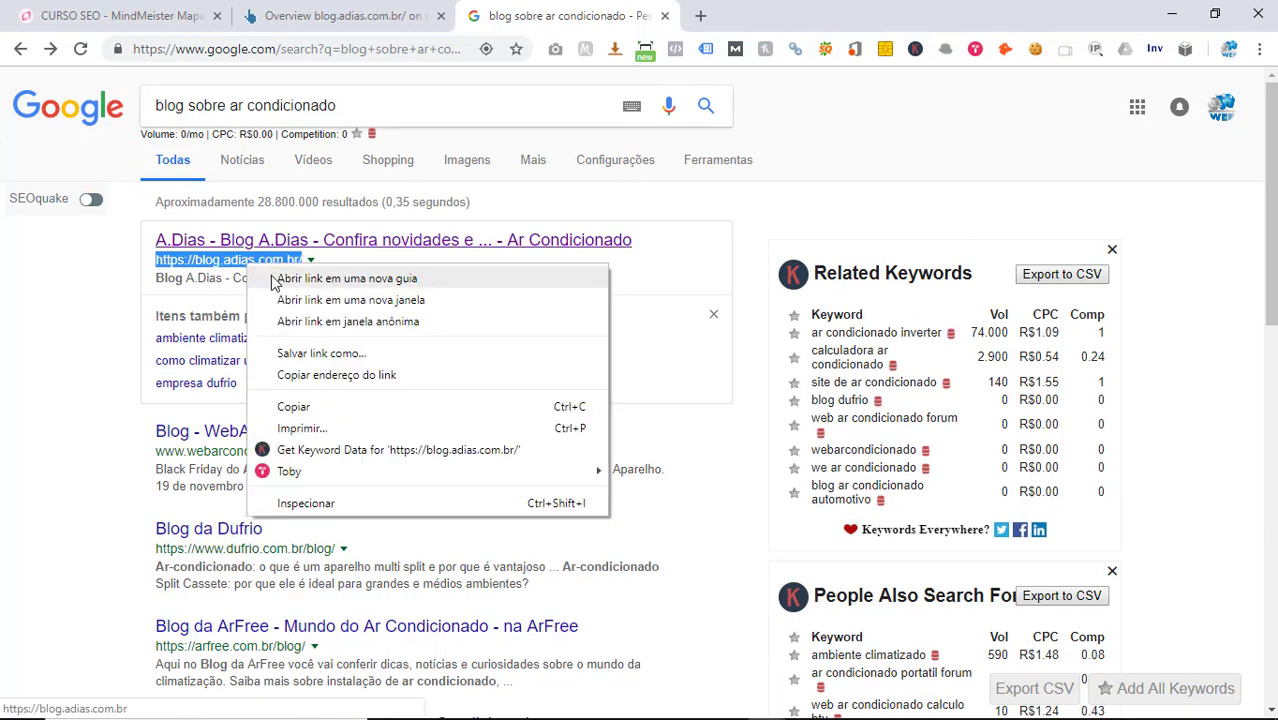
click(245, 266)
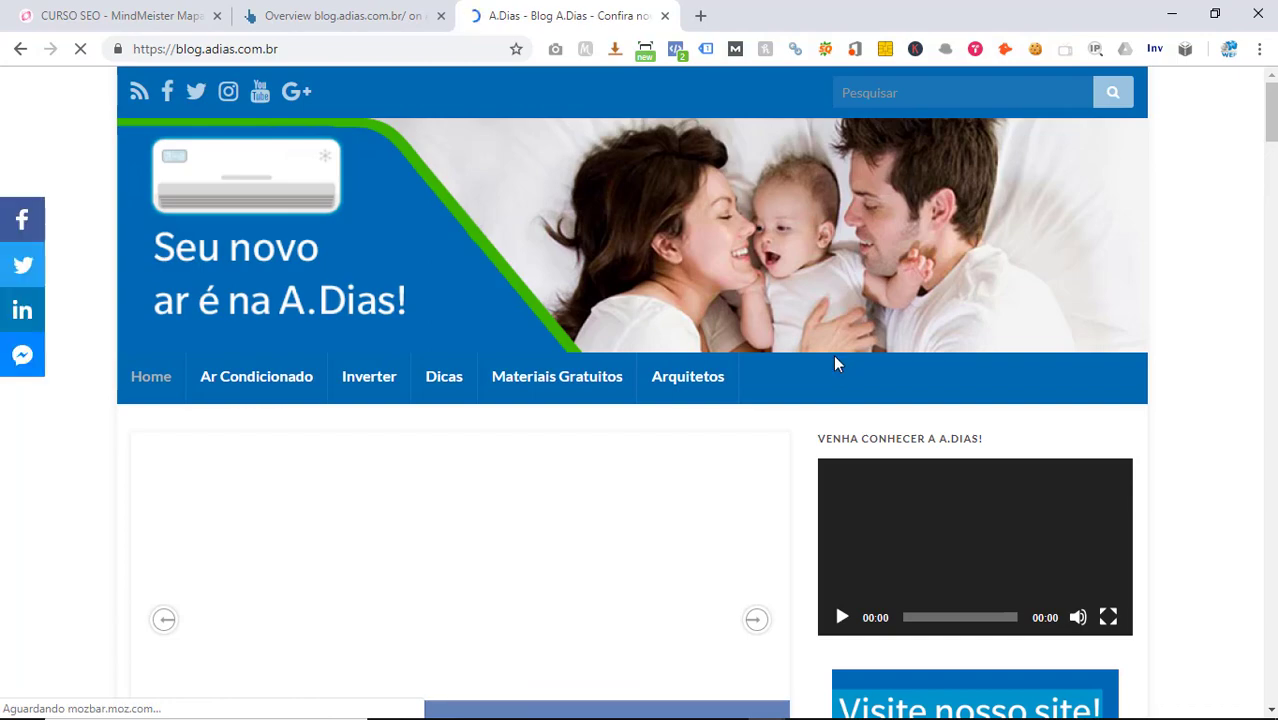
- Open the post "5 salas incríveis com ar-condicionado" from the A.Dias blog home page
scroll(838, 364, down, 5)
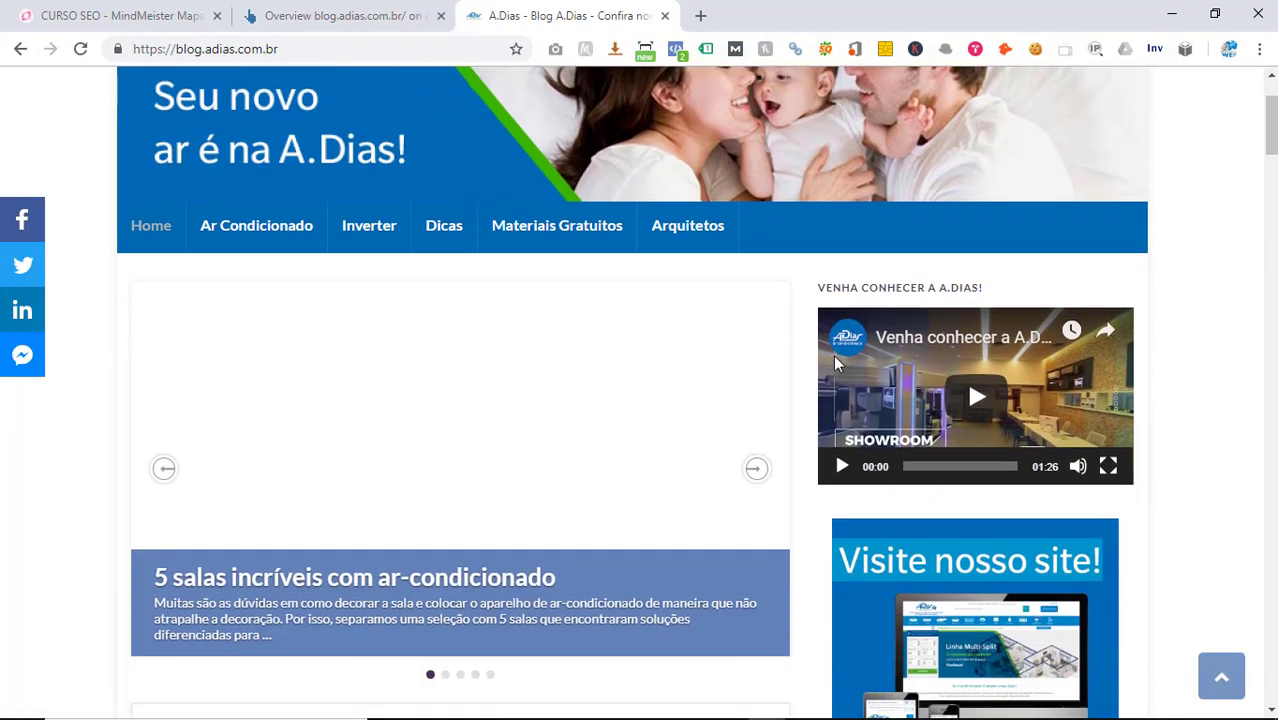
scroll(790, 365, up, 4)
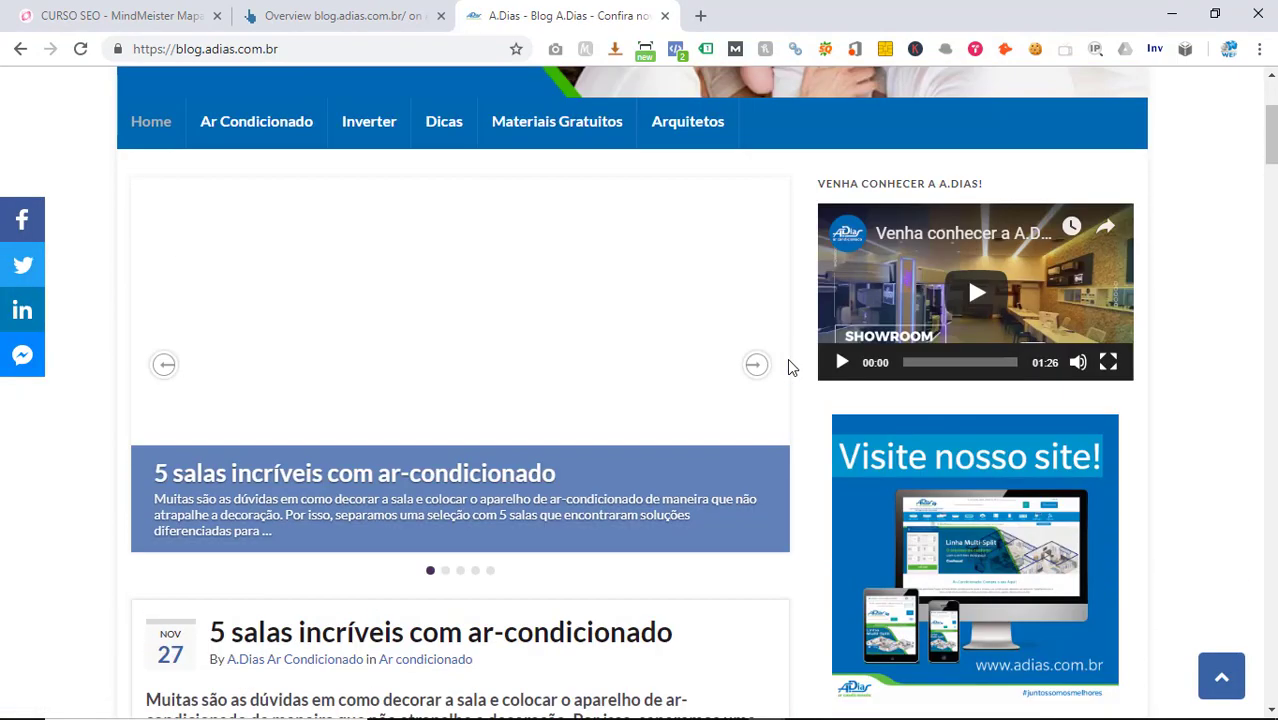
scroll(736, 374, down, 4)
click(484, 365)
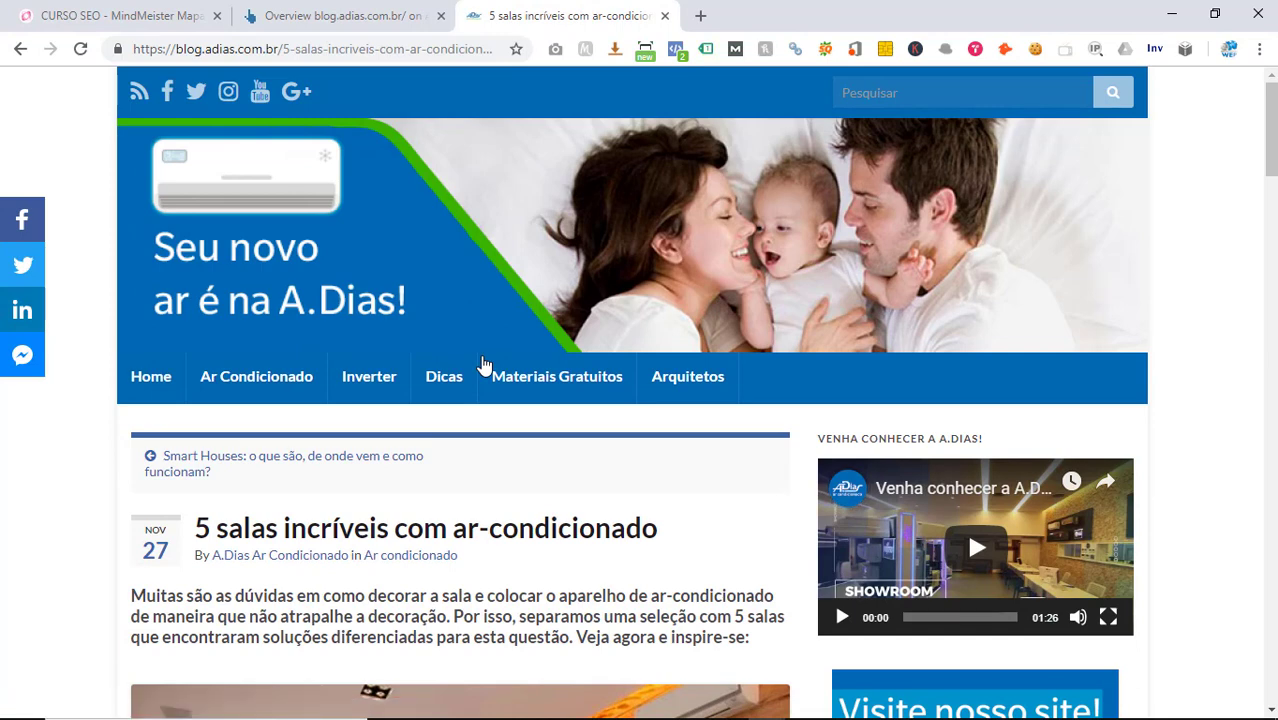
- Examine the "5 salas incríveis com ar-condicionado" post, including its text, images, author box and related posts
scroll(502, 379, down, 2)
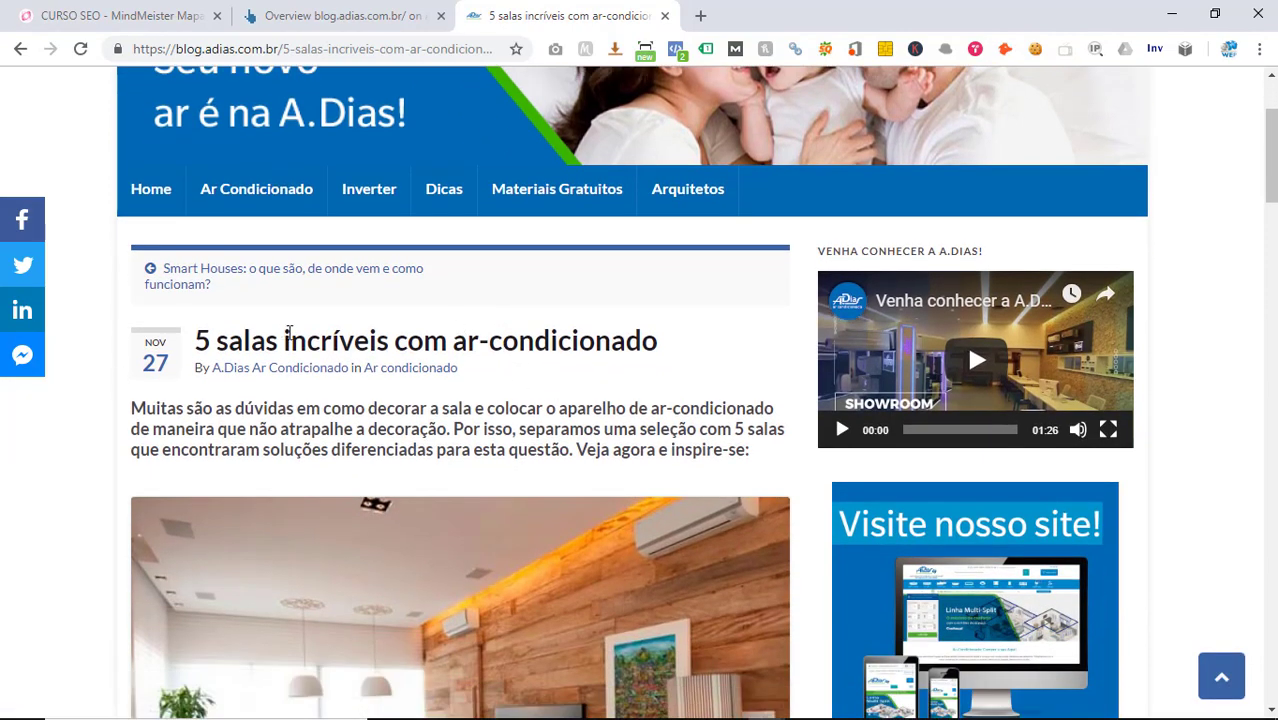
scroll(515, 325, down, 2)
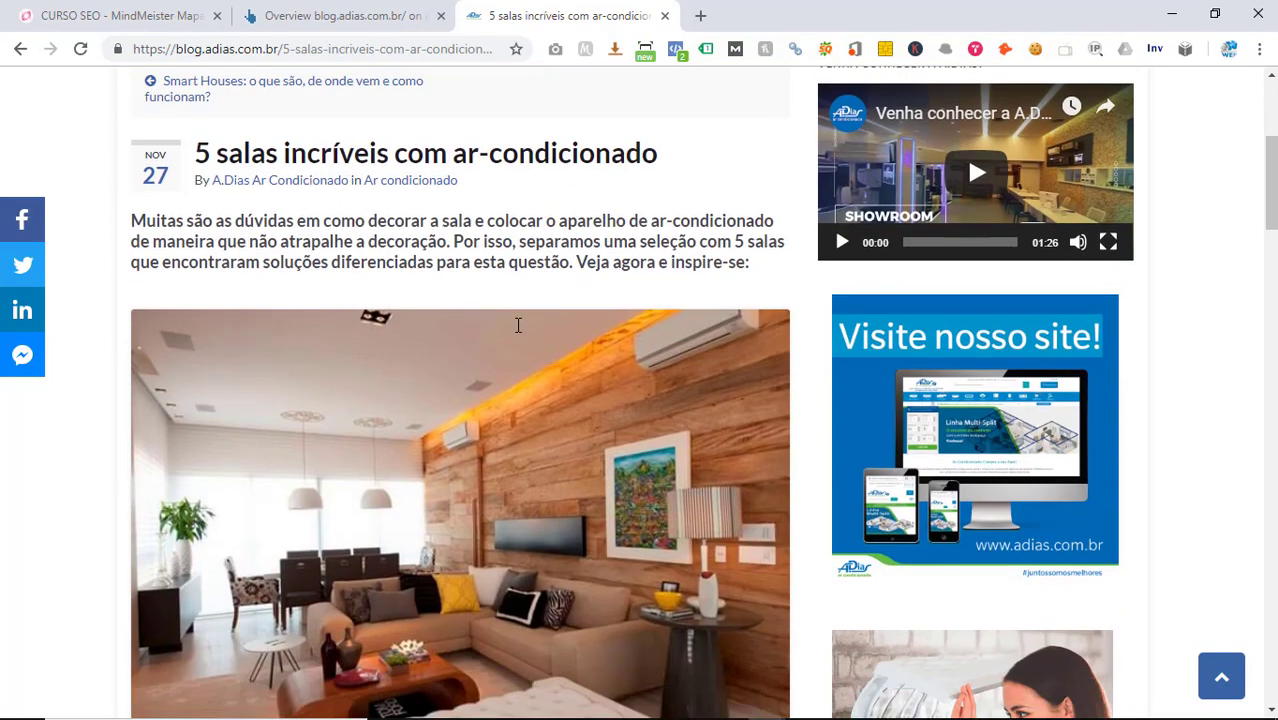
scroll(513, 324, down, 14)
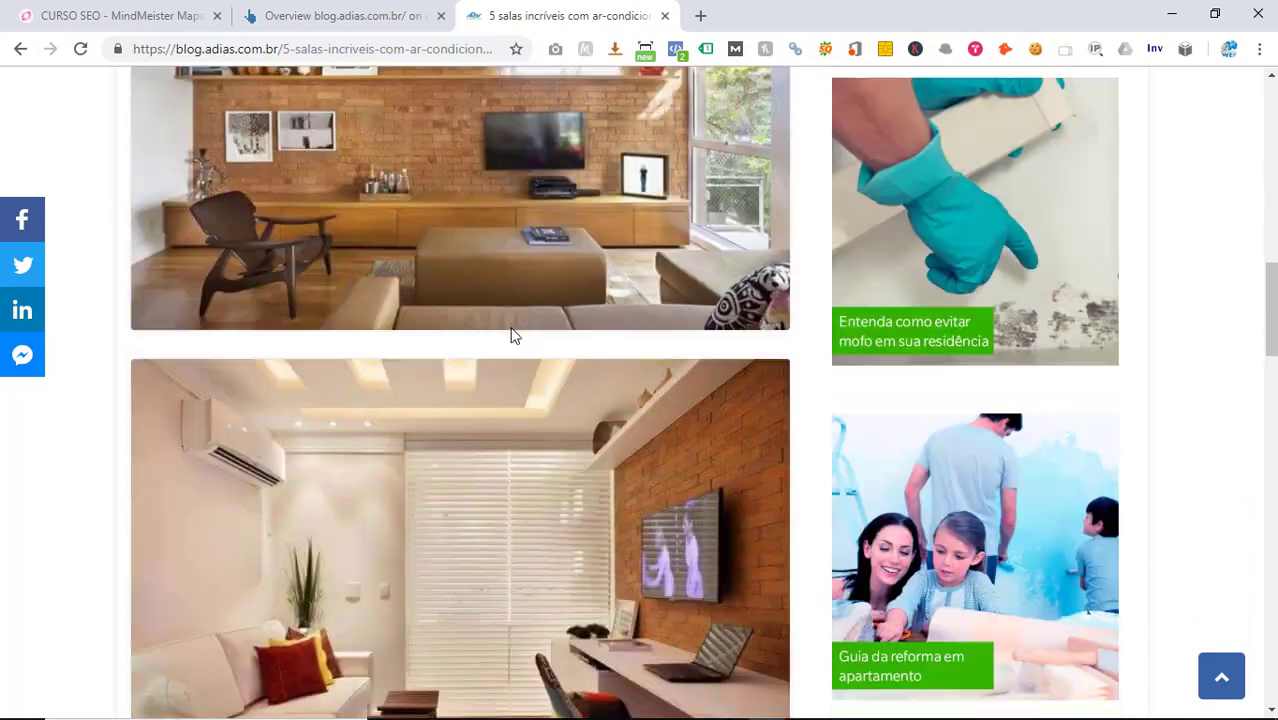
scroll(510, 327, down, 13)
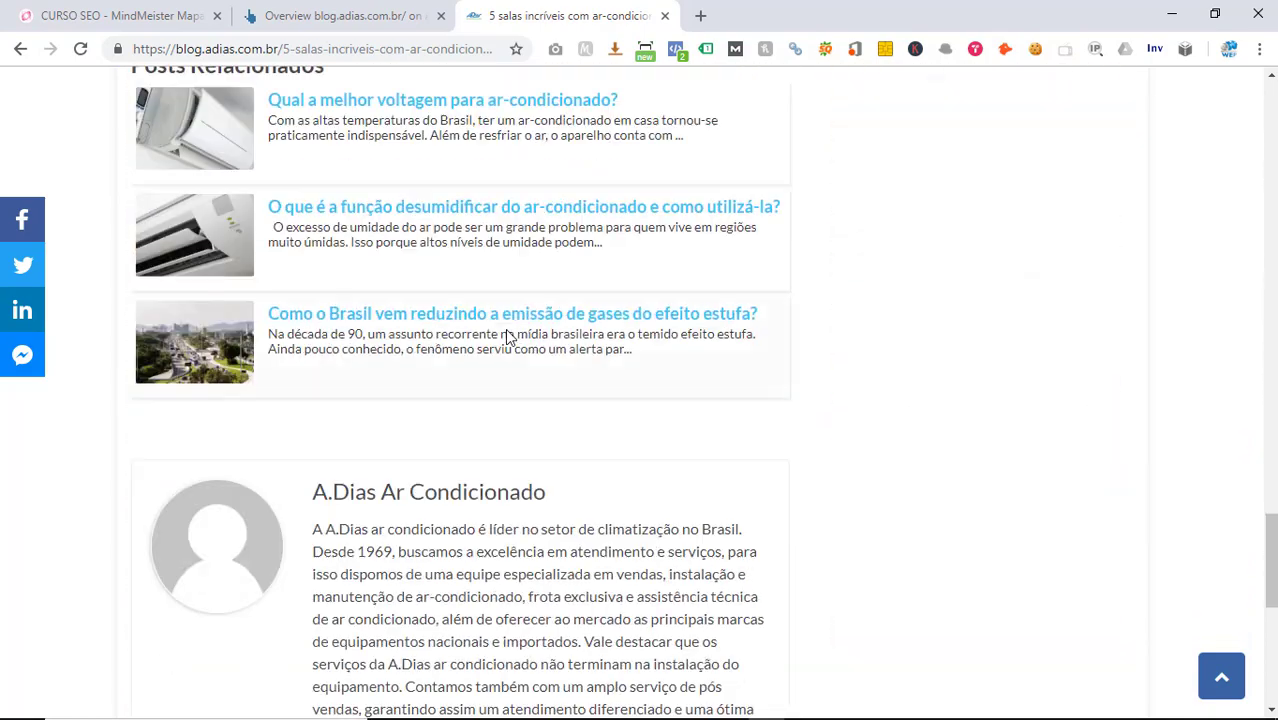
scroll(508, 330, up, 3)
scroll(508, 333, down, 7)
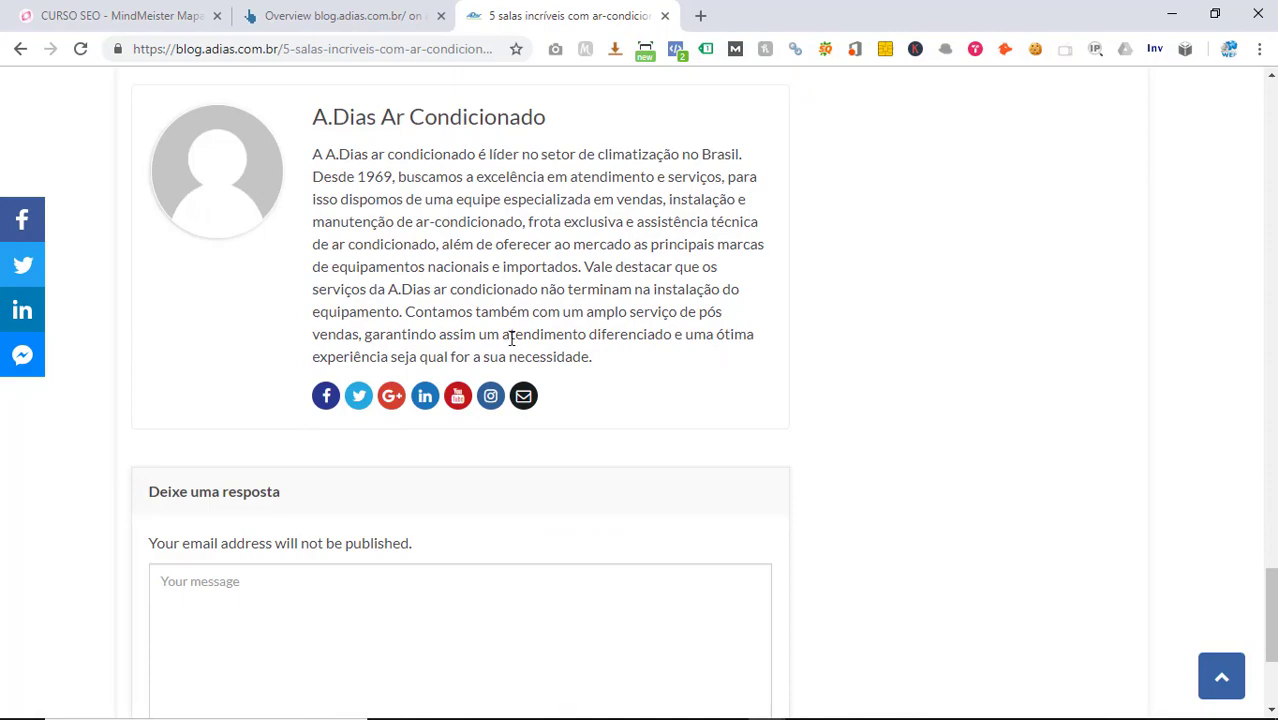
scroll(508, 334, down, 3)
scroll(826, 362, up, 10)
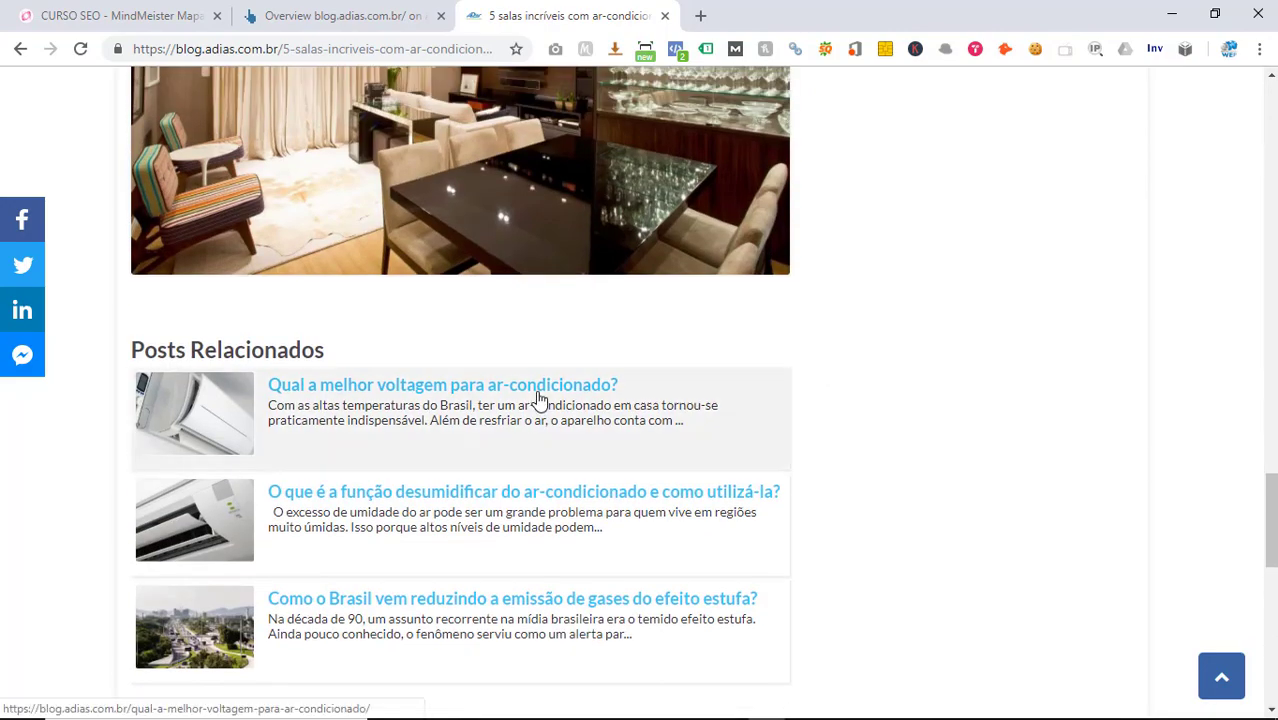
- Open the related post "Qual a melhor voltagem para ar-condicionado?"
click(538, 398)
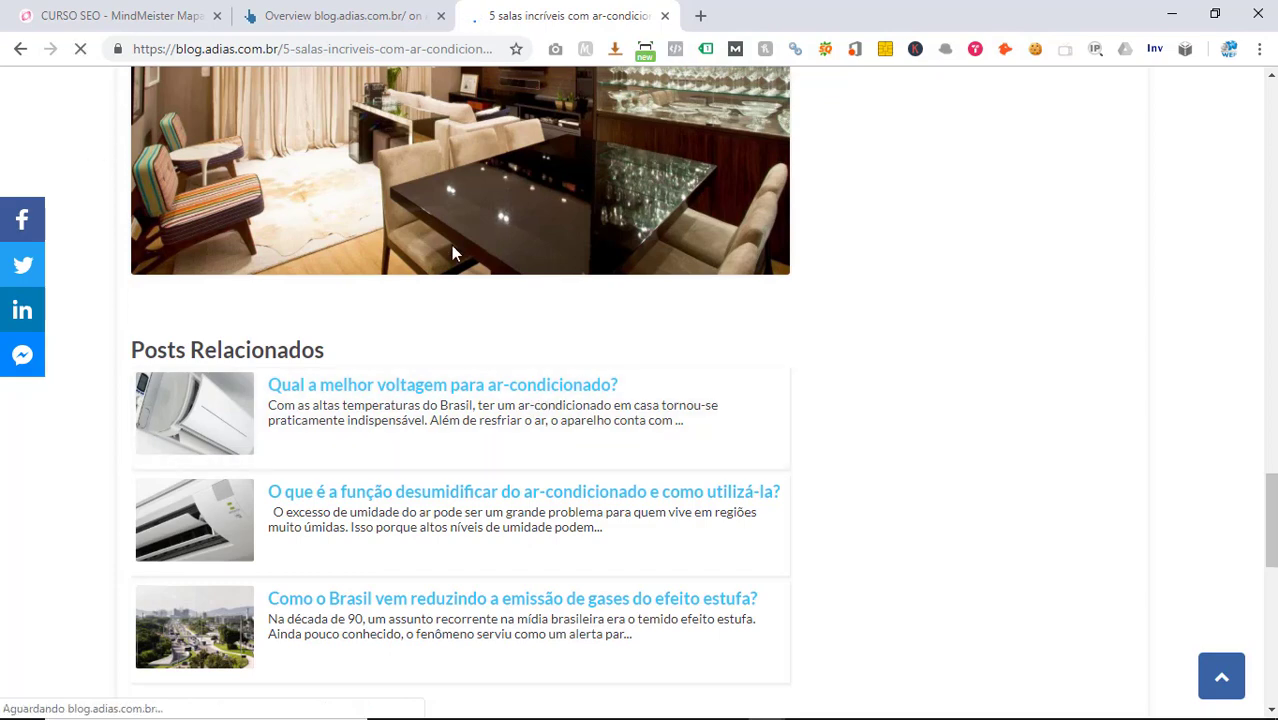
scroll(506, 319, up, 8)
scroll(507, 320, up, 8)
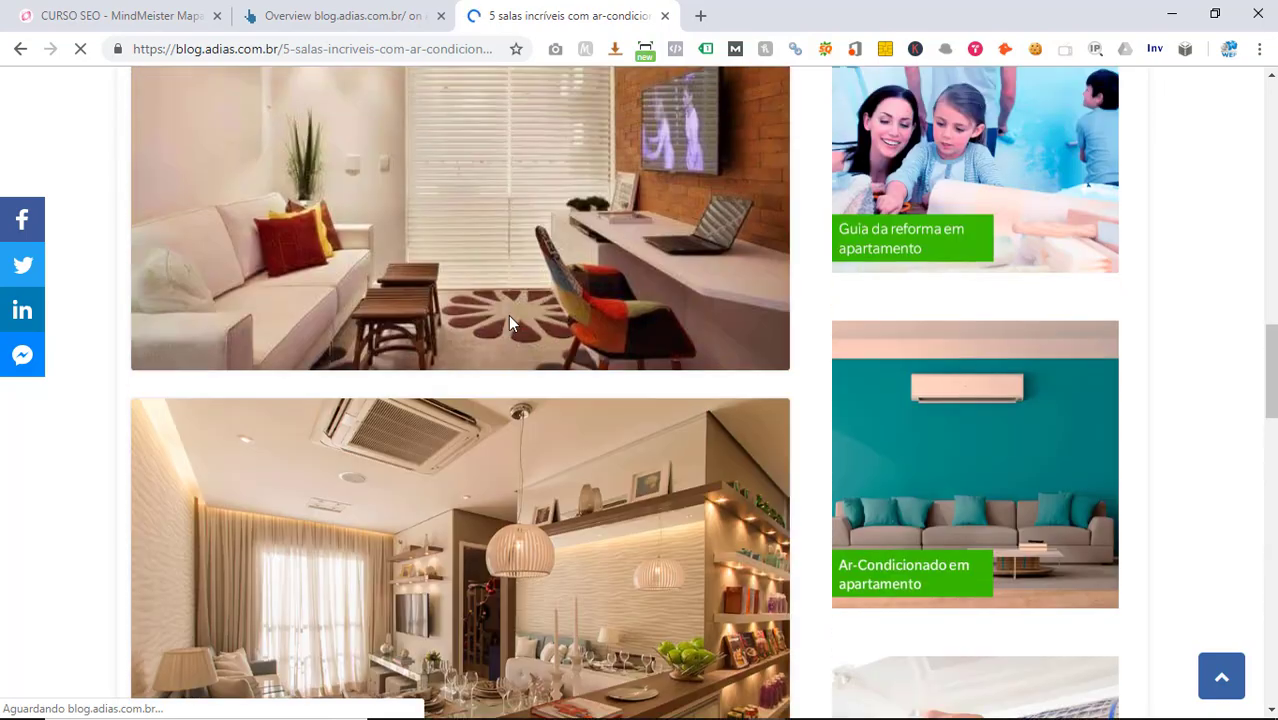
scroll(508, 320, up, 9)
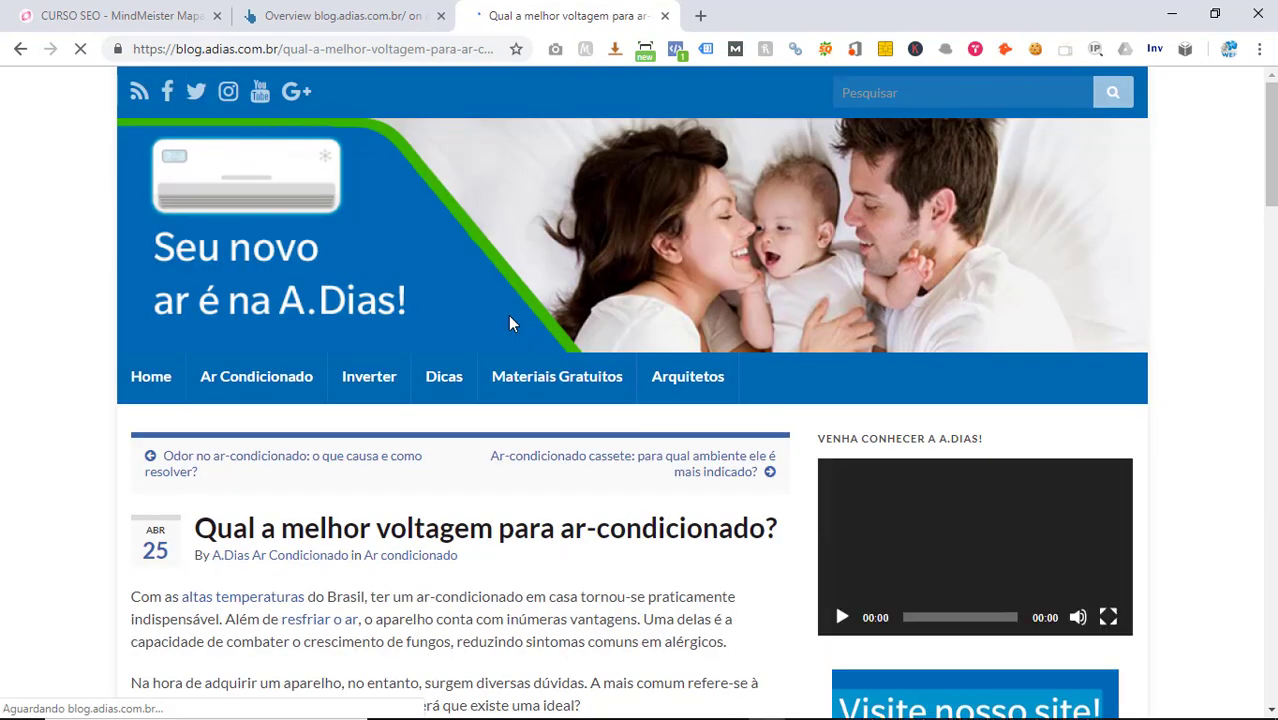
- Check the links in the post's opening paragraphs and open the "ar-condicionado" link in a new tab, switching to it
scroll(510, 316, down, 2)
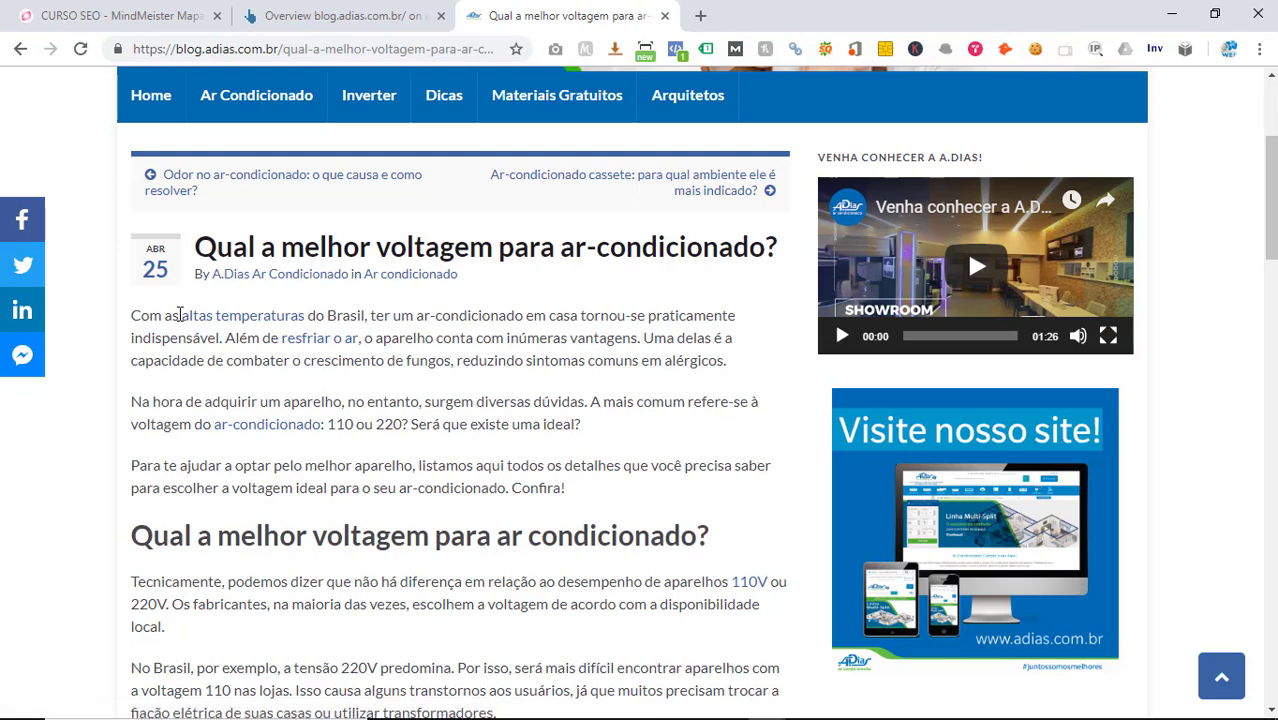
drag(183, 315, 280, 300)
scroll(358, 296, down, 1)
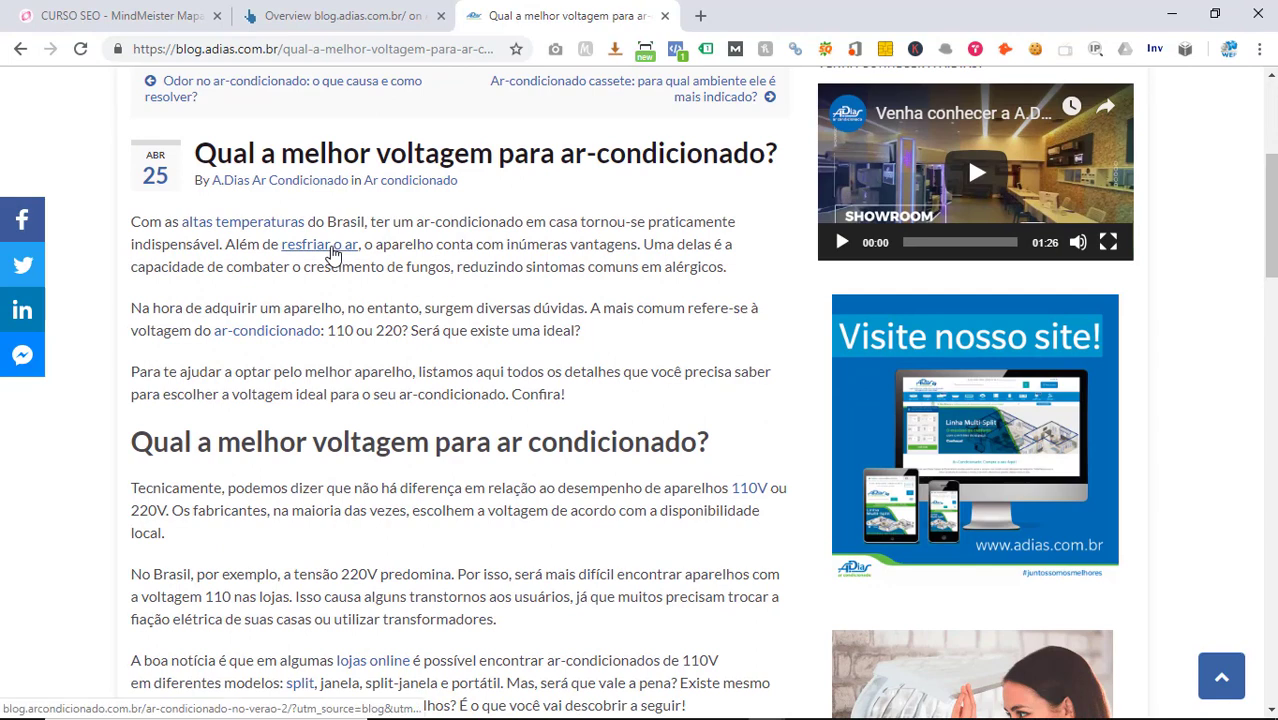
right_click(256, 338)
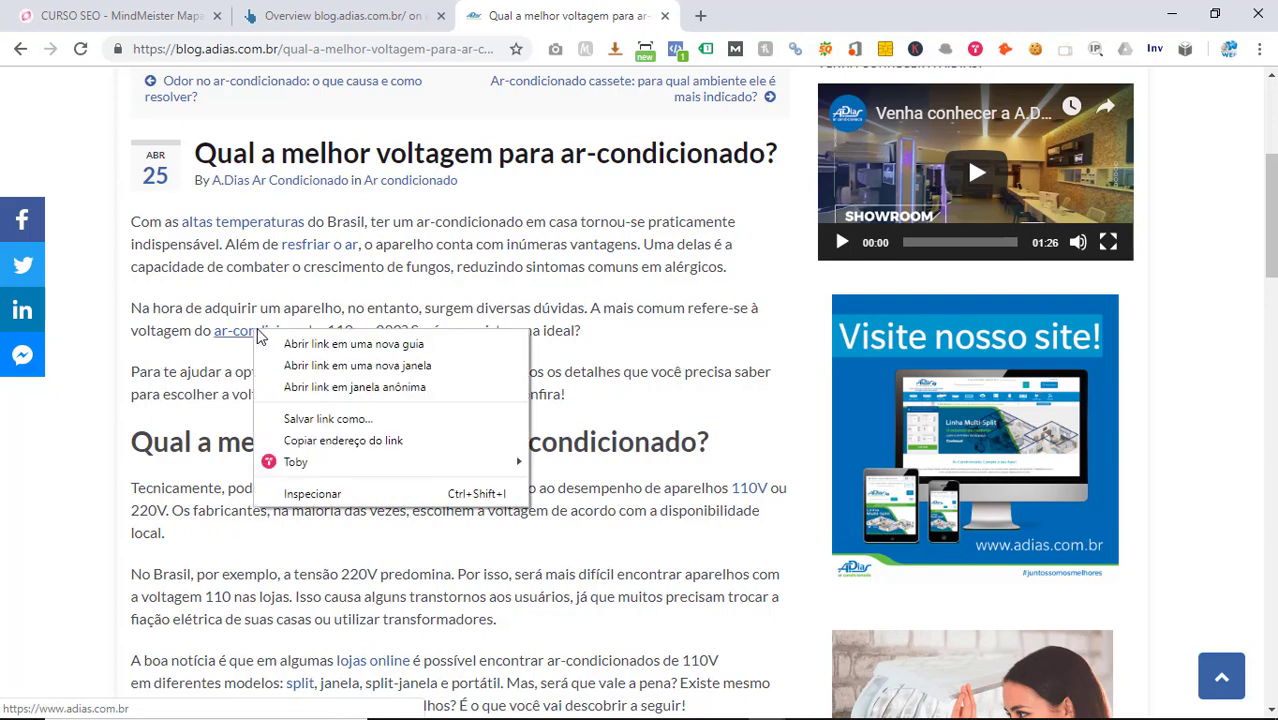
click(290, 342)
click(741, 17)
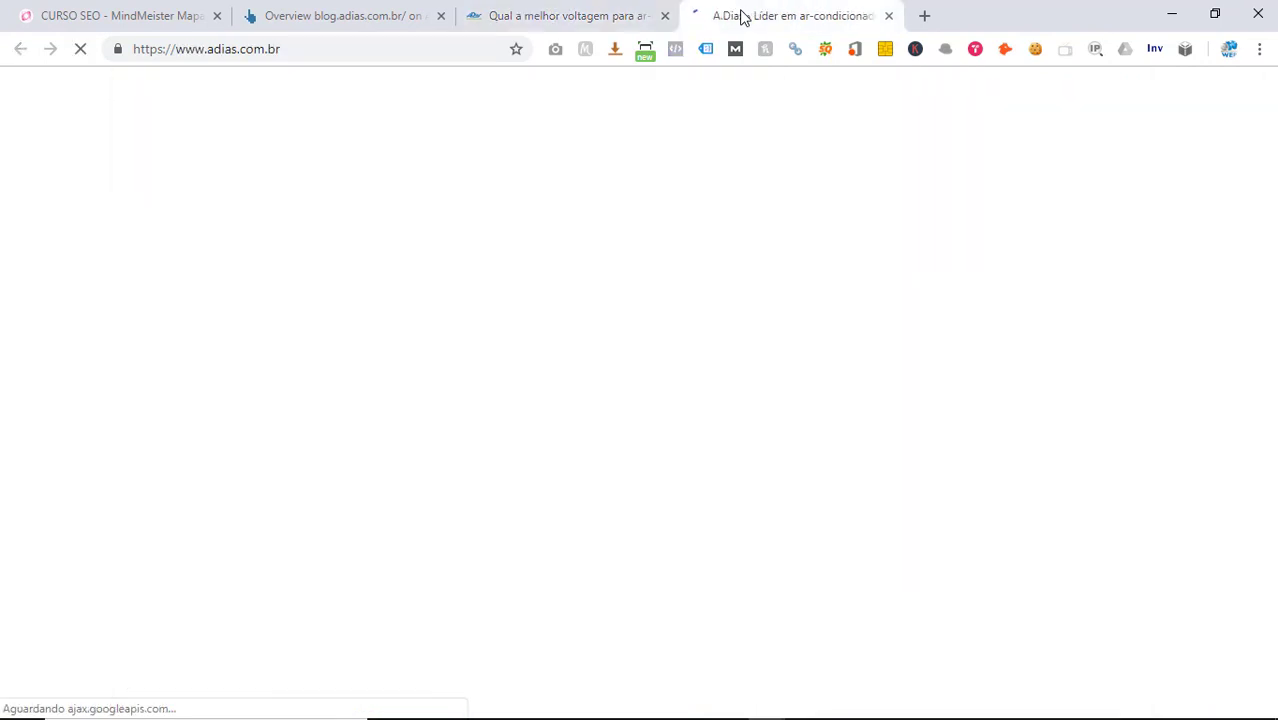
- Look over the A.Dias store home page, including its categories, best sellers and brands, and close its tab
mouse_move(653, 289)
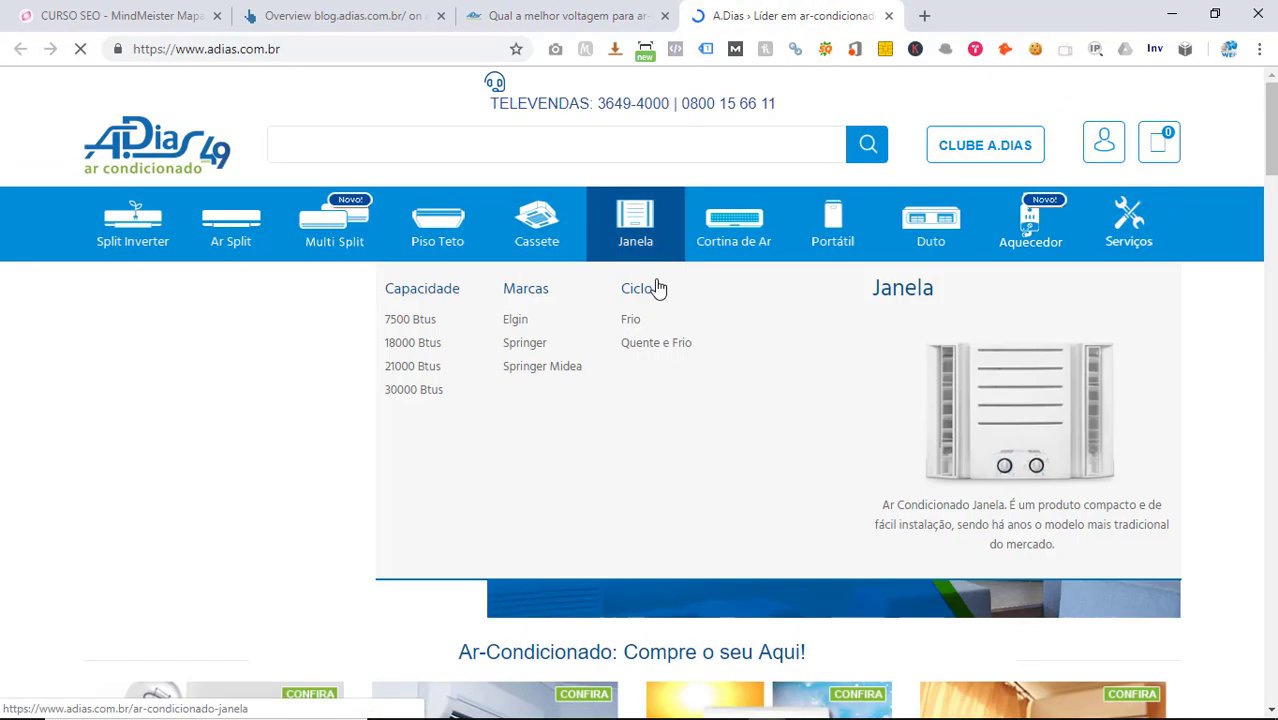
scroll(656, 289, down, 2)
scroll(658, 289, down, 8)
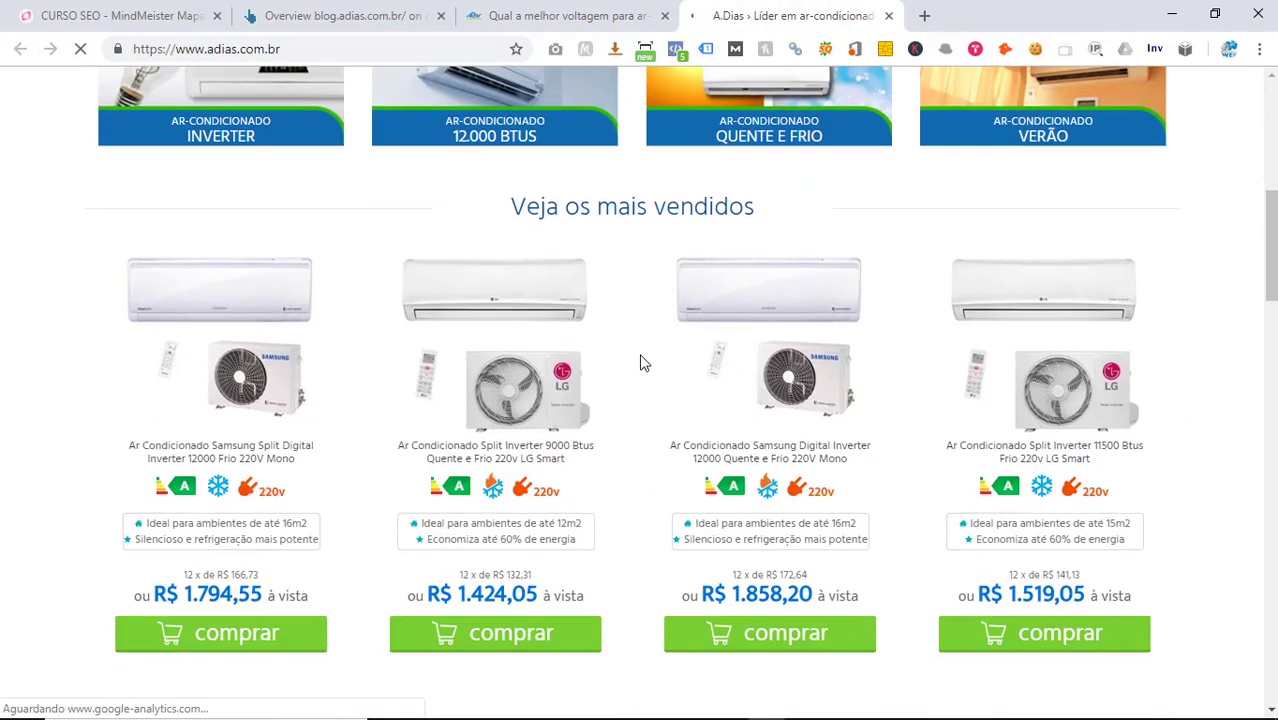
scroll(800, 330, down, 2)
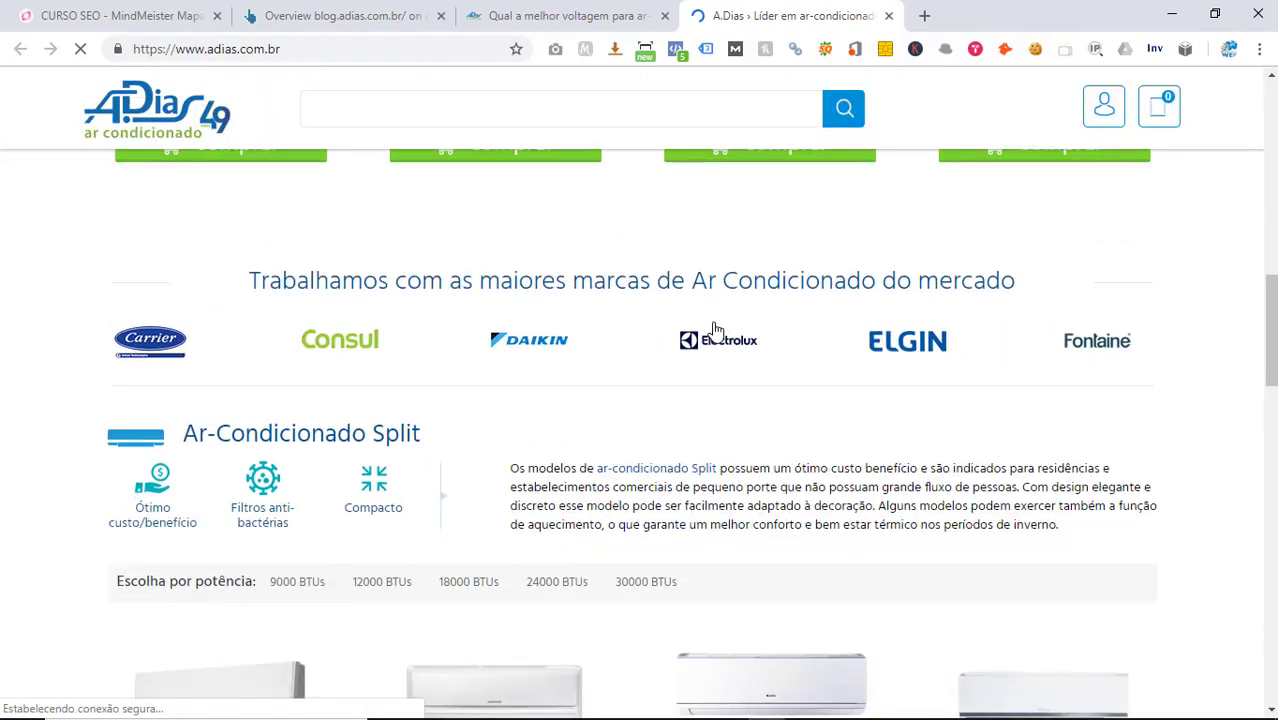
scroll(766, 322, up, 7)
scroll(766, 322, up, 3)
scroll(765, 322, down, 8)
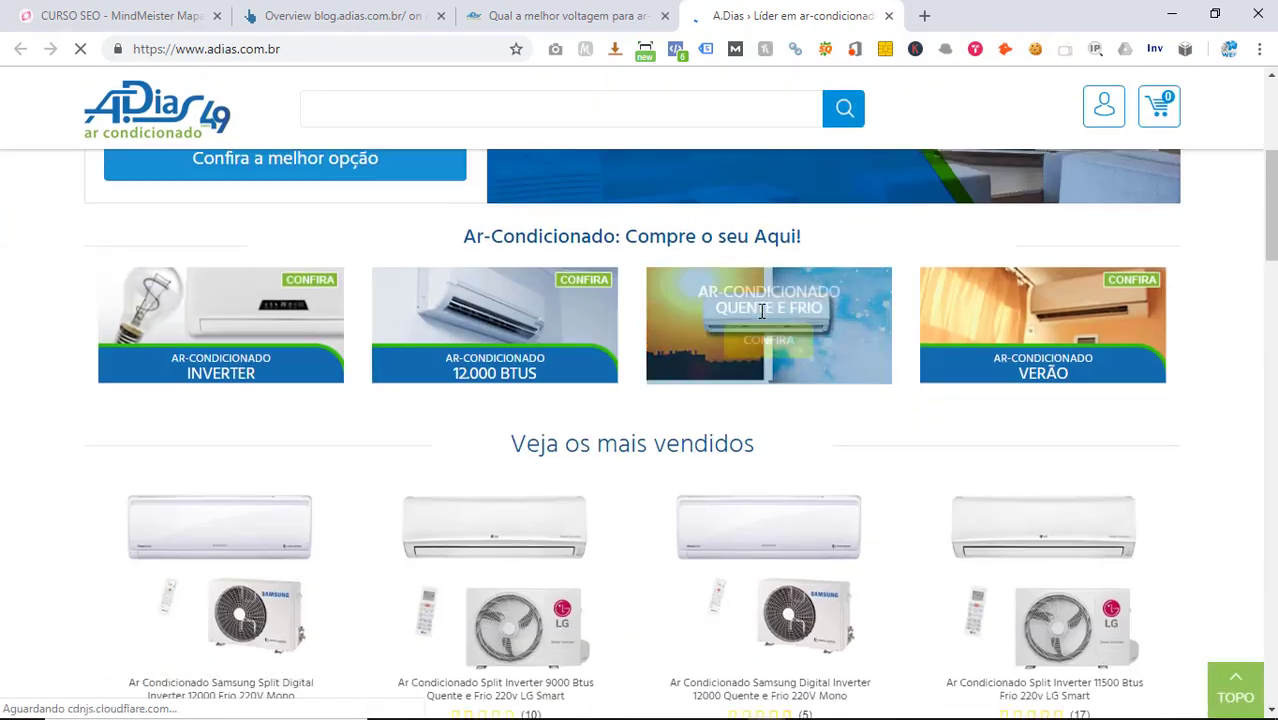
scroll(760, 311, down, 4)
scroll(759, 302, up, 7)
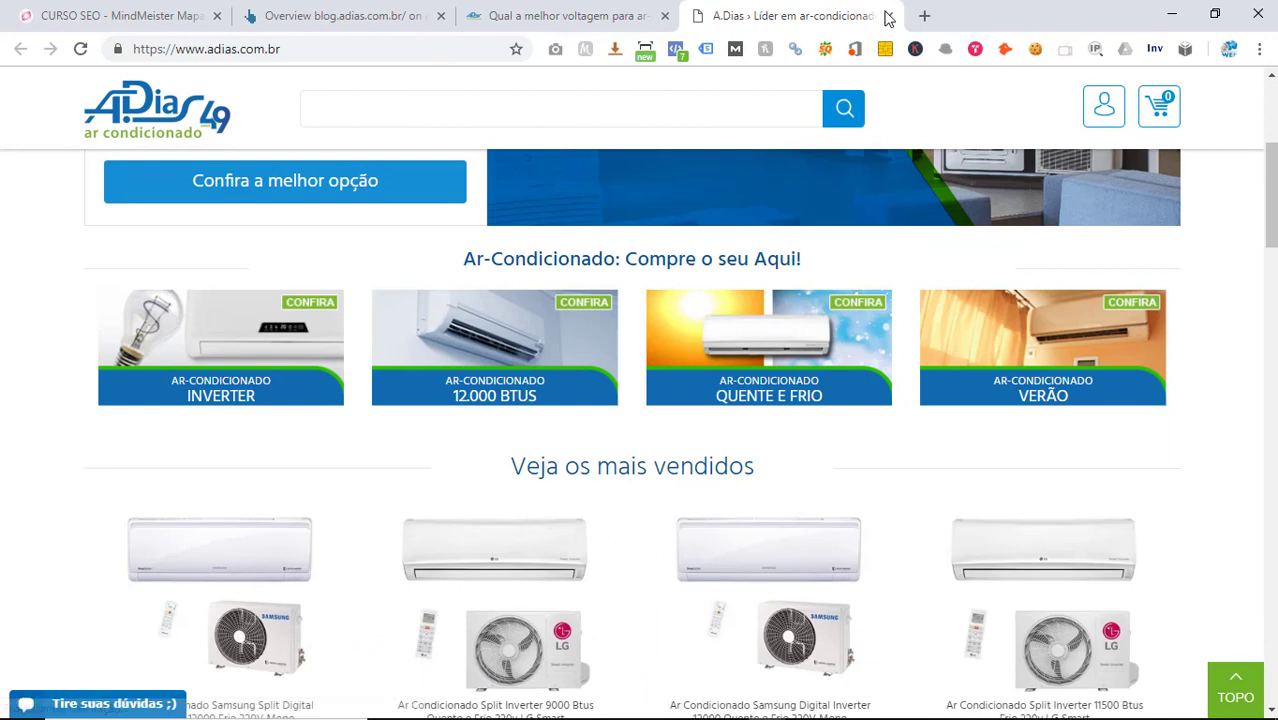
click(888, 17)
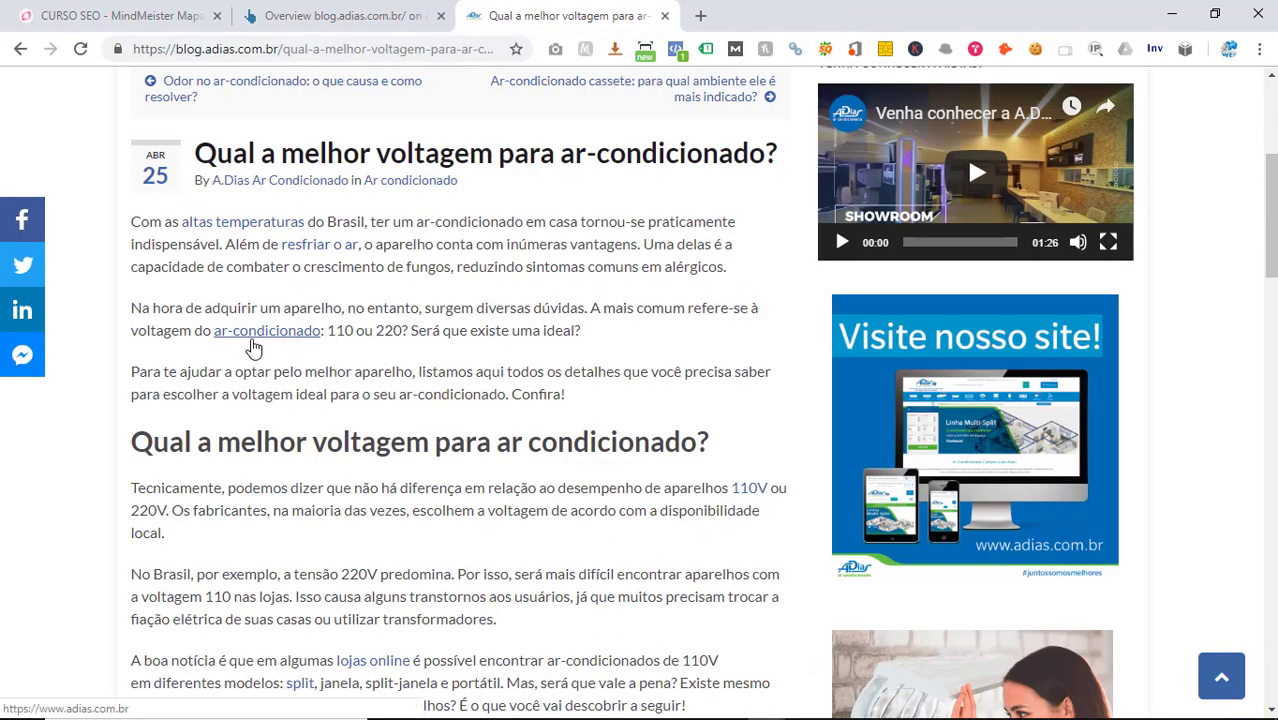
- Examine the anchor texts and link destinations throughout the voltage article, from "110V" down to the closing paragraph
scroll(338, 330, down, 2)
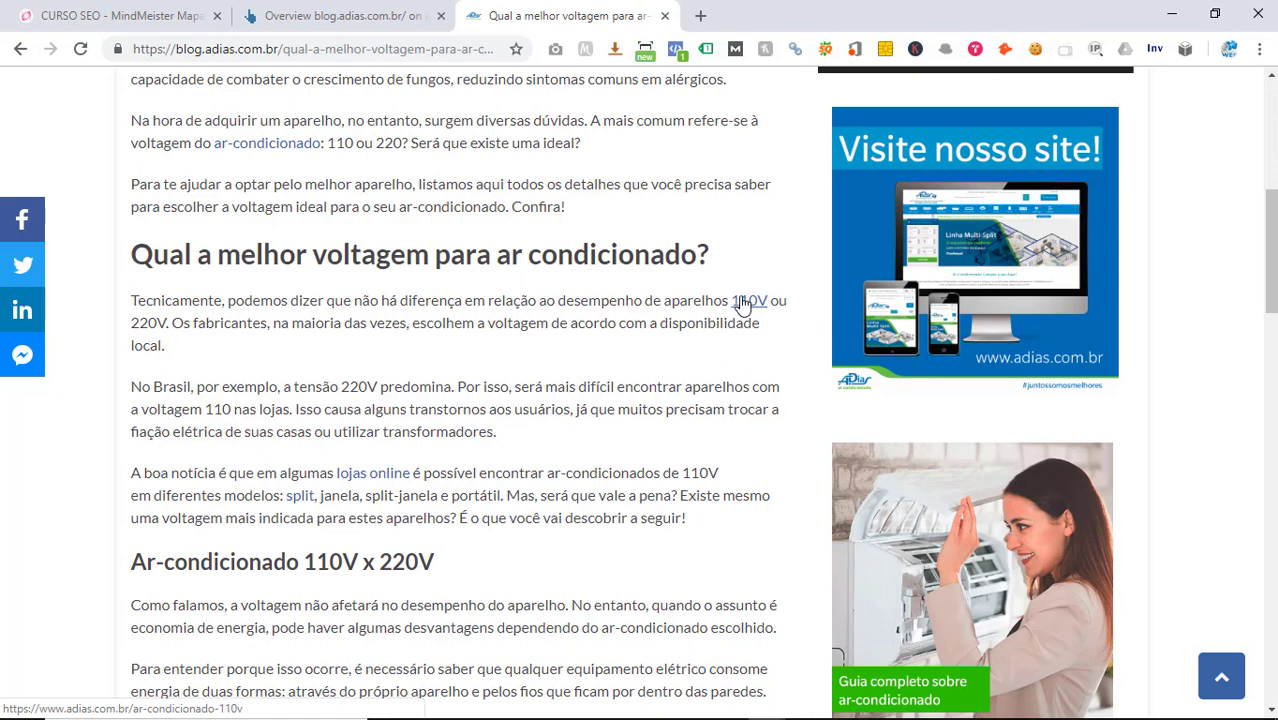
scroll(741, 305, down, 1)
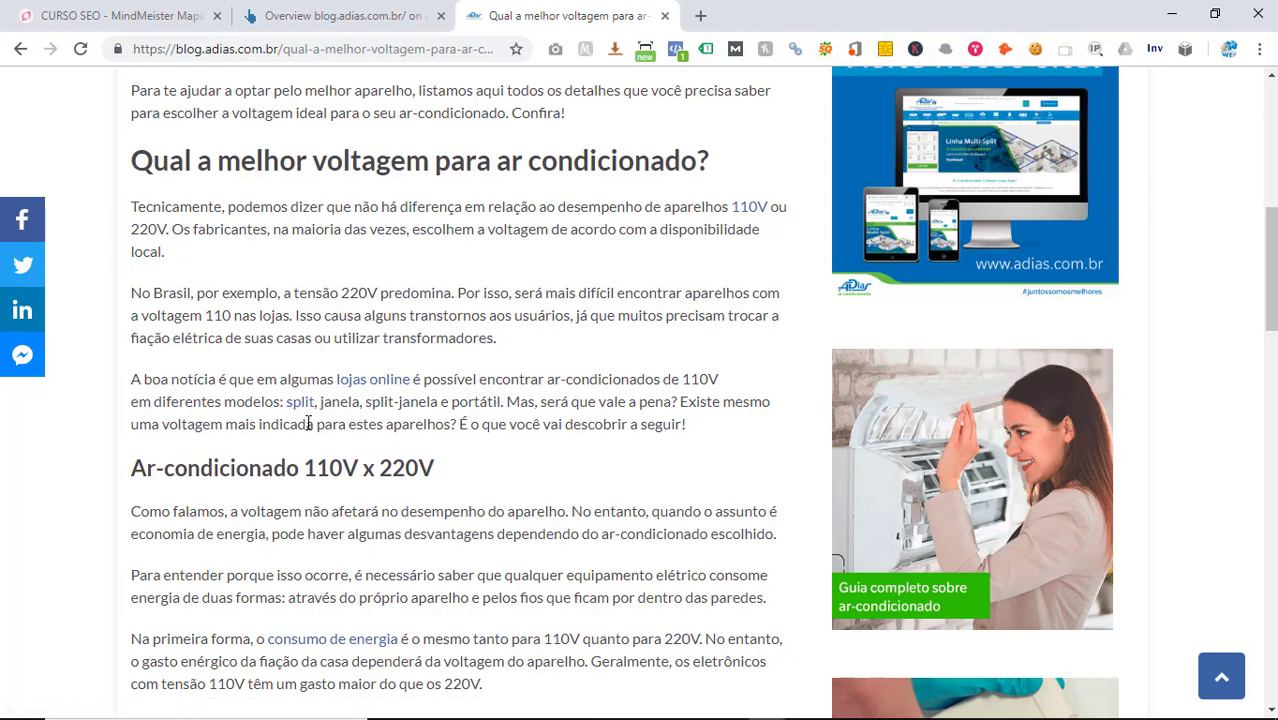
scroll(383, 399, down, 3)
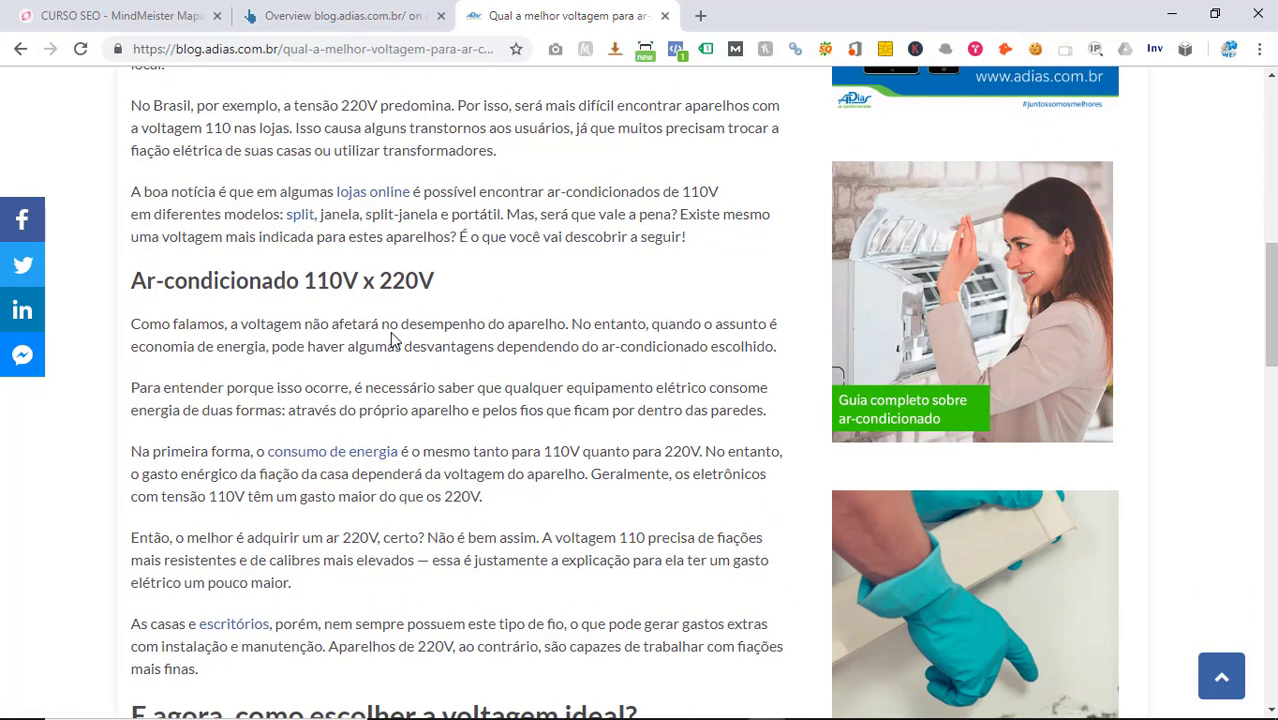
scroll(388, 345, down, 1)
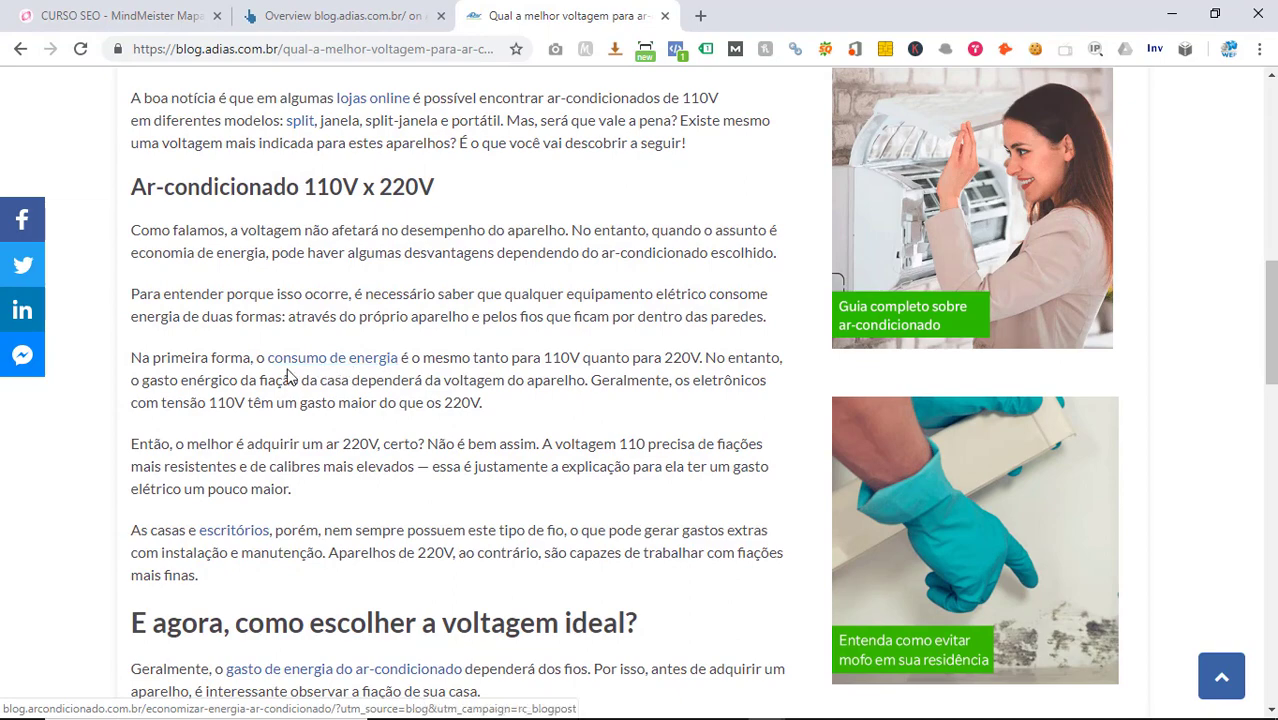
scroll(266, 390, down, 2)
scroll(325, 372, down, 2)
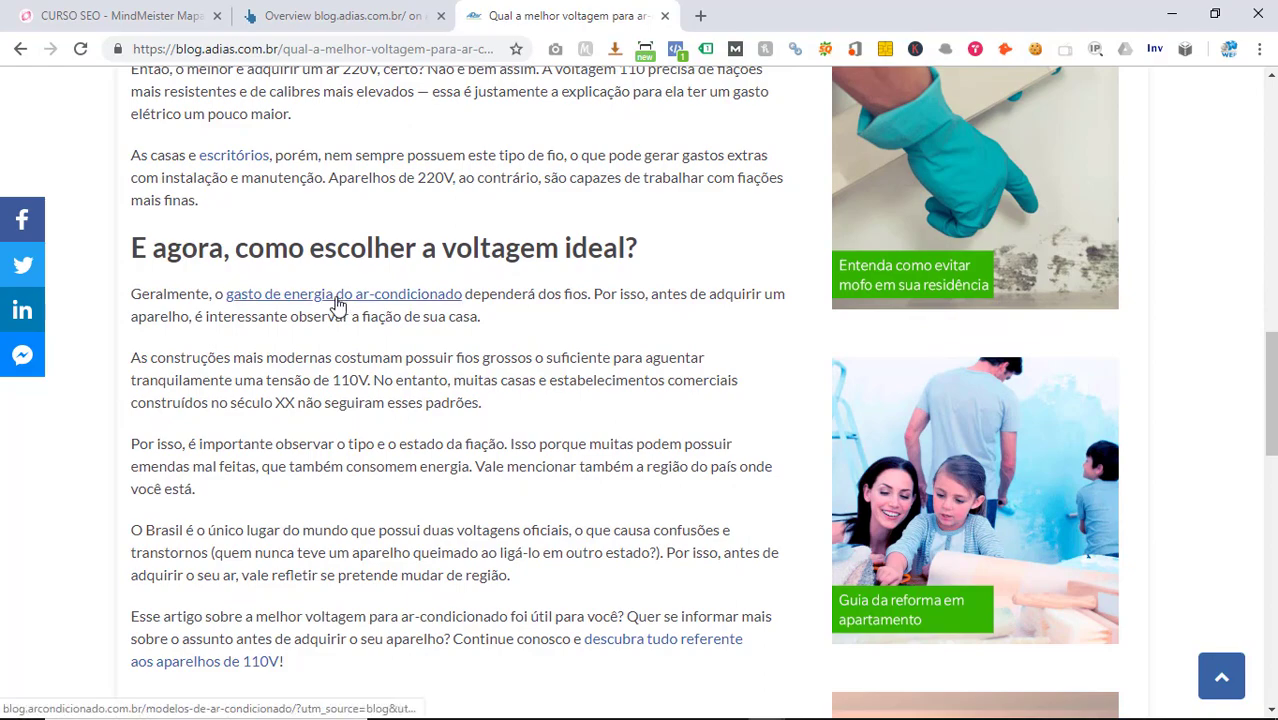
scroll(337, 303, down, 3)
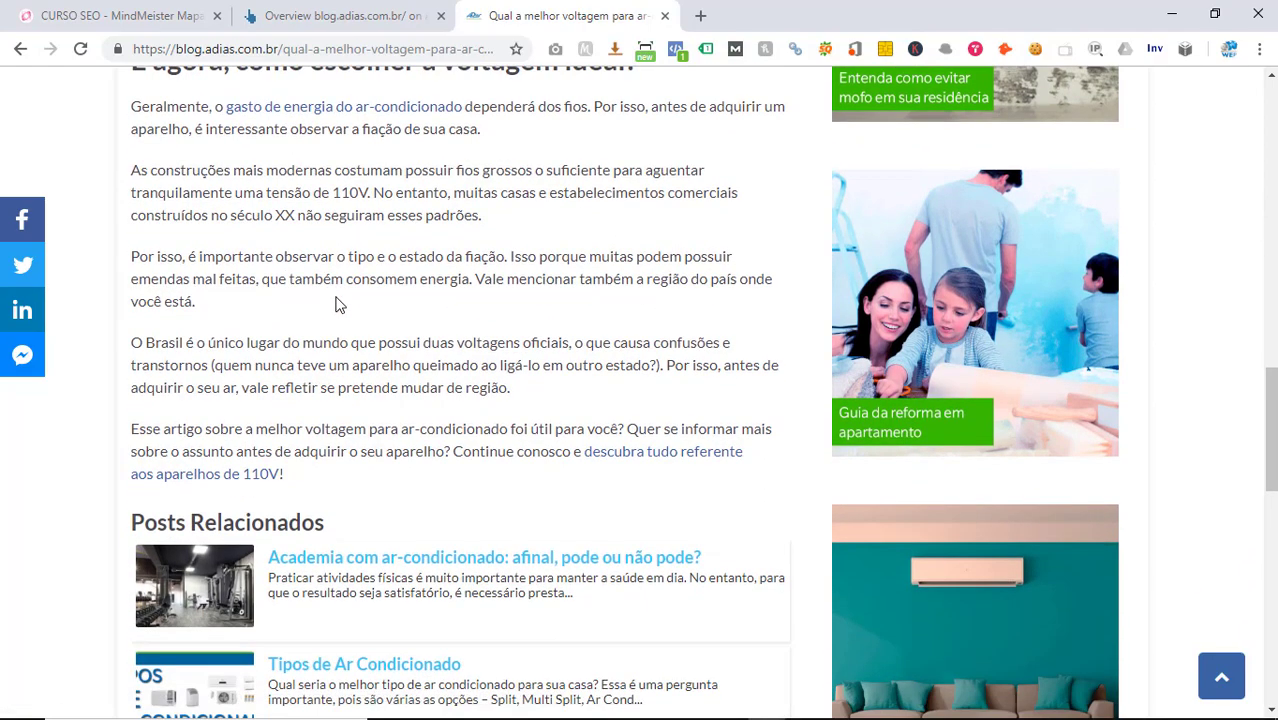
scroll(547, 299, up, 12)
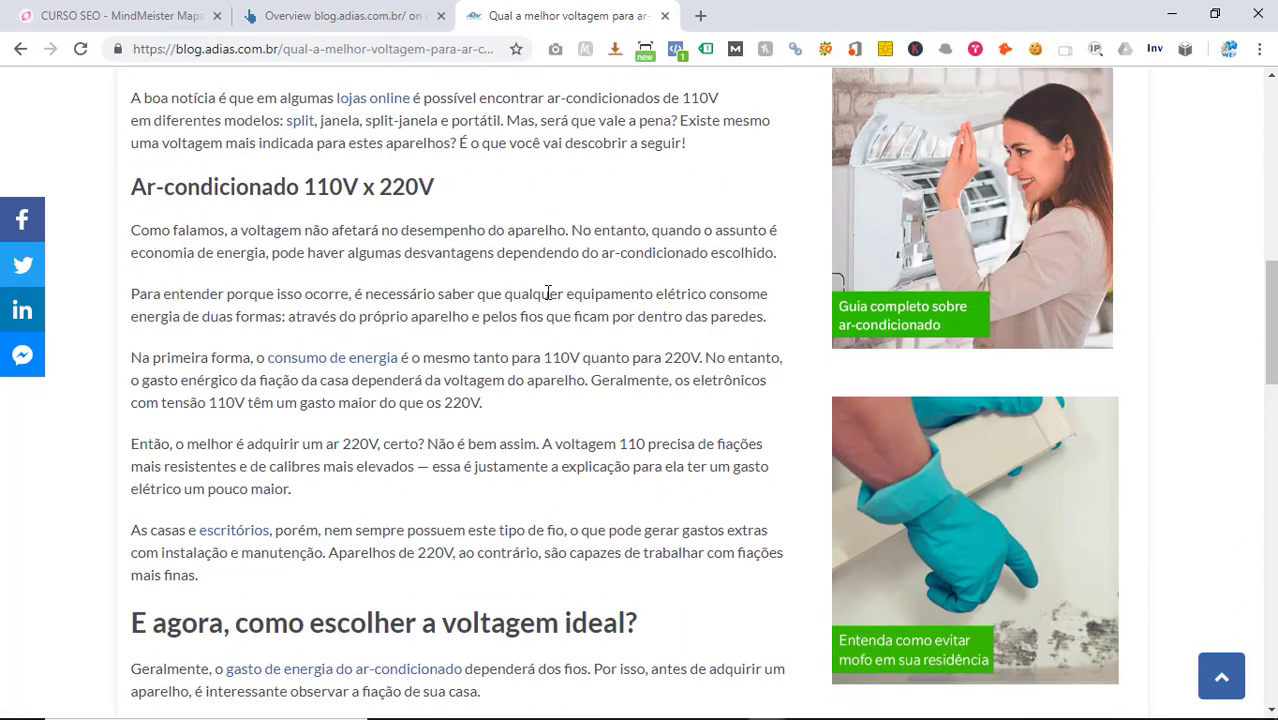
- Review the voltage article's link placement again, from the "lojas online" paragraph back up to the article's opening and page header
scroll(547, 291, up, 4)
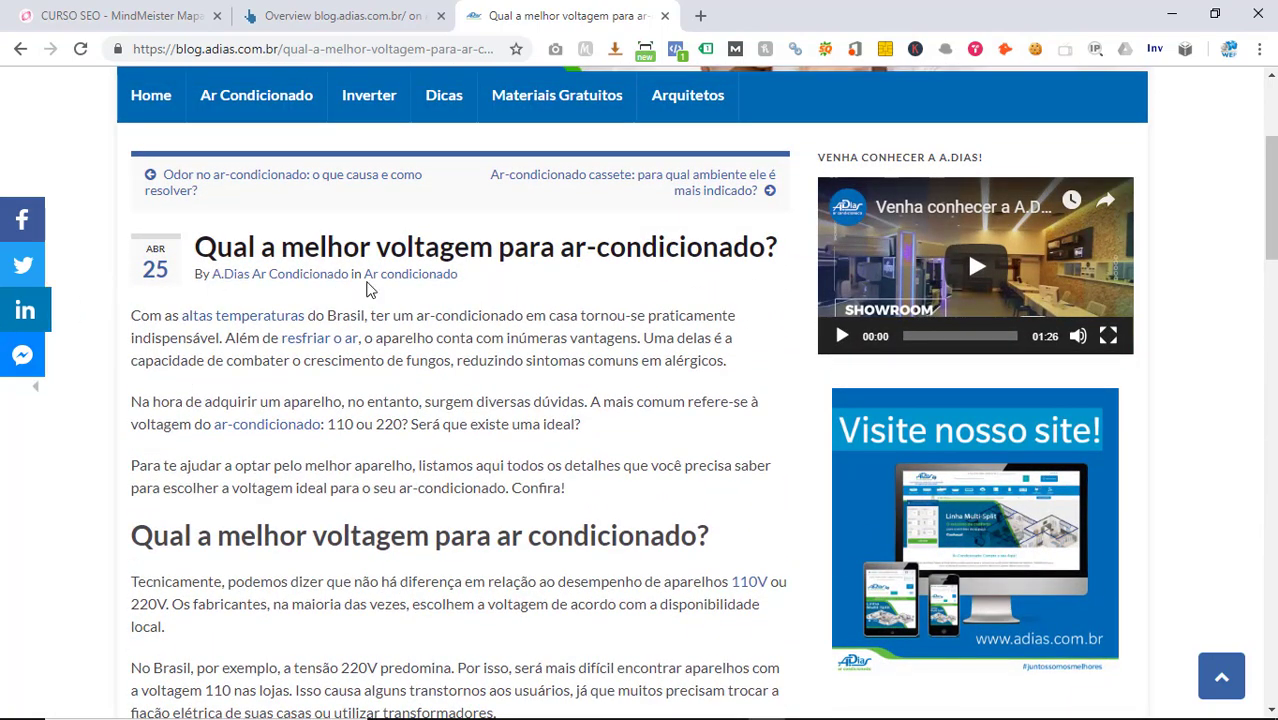
scroll(560, 262, down, 1)
scroll(503, 295, down, 2)
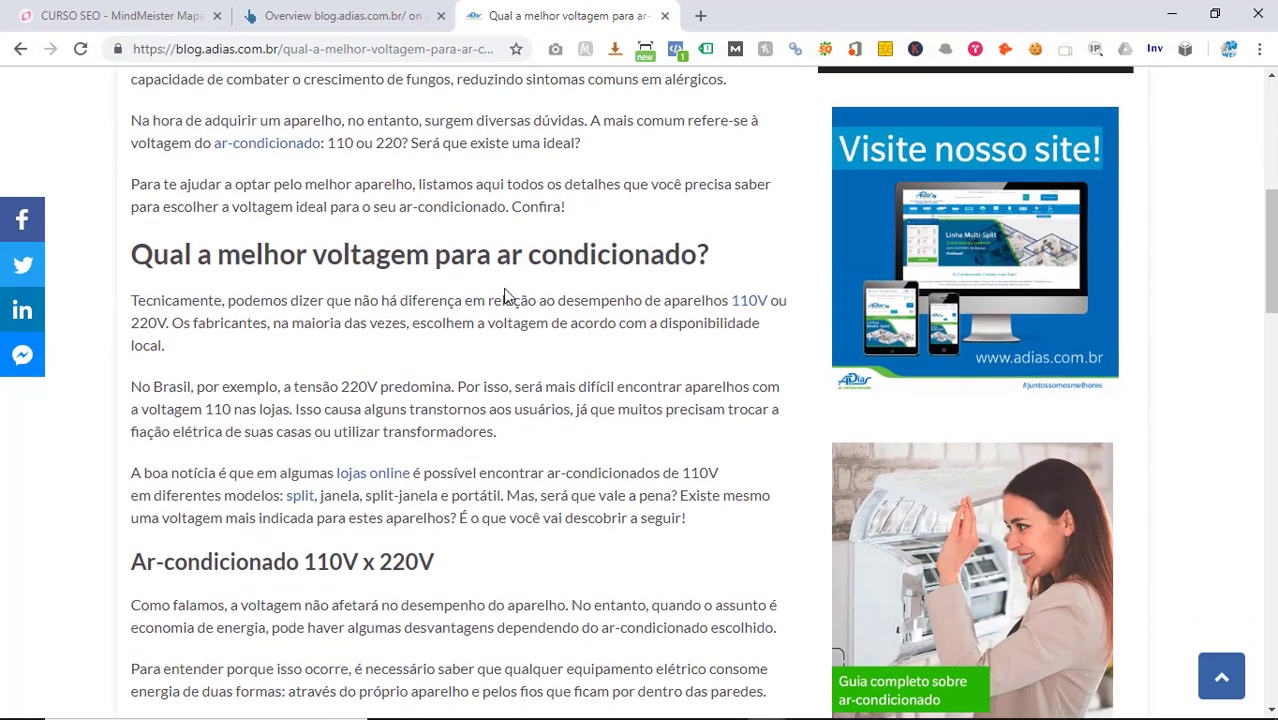
scroll(433, 327, down, 1)
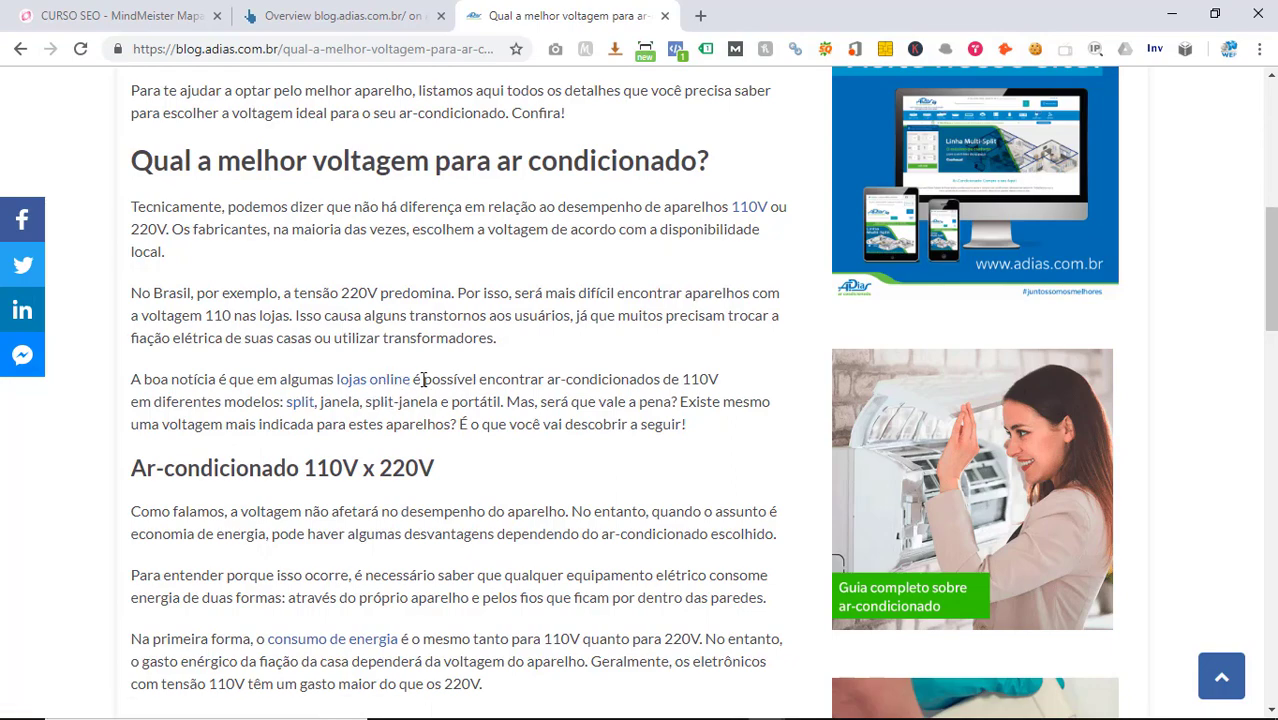
scroll(377, 397, up, 5)
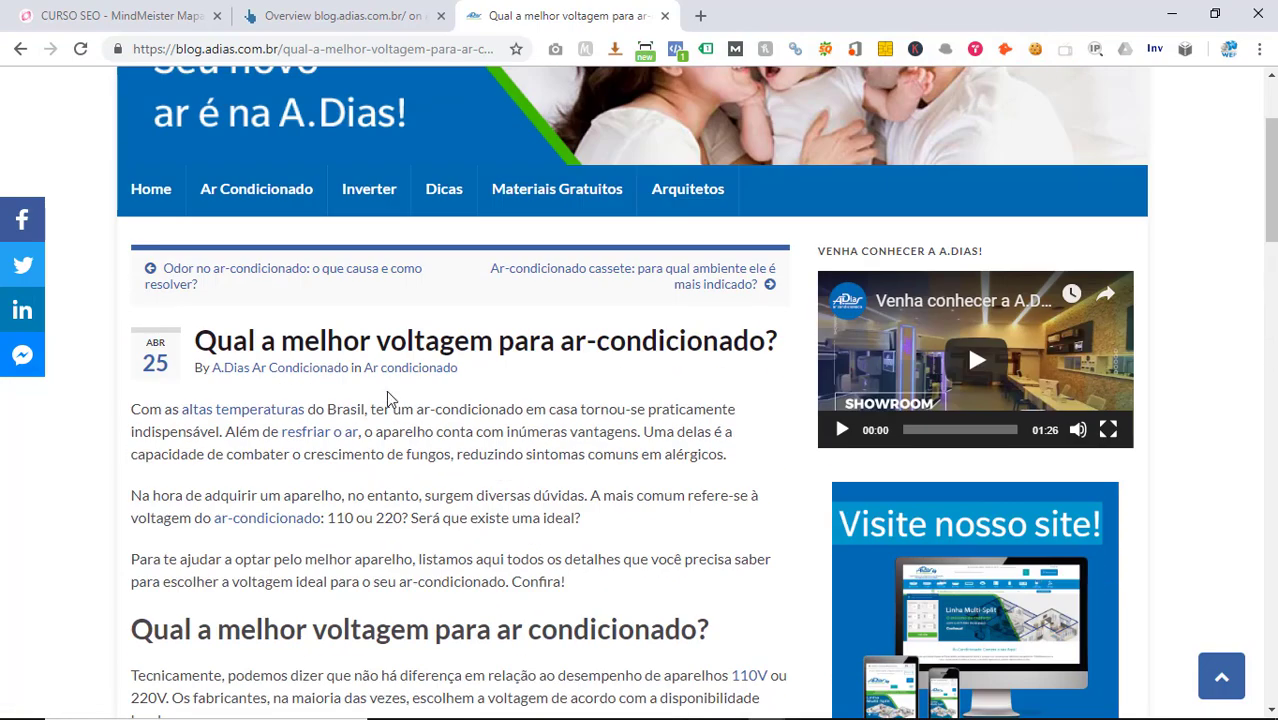
scroll(386, 390, up, 2)
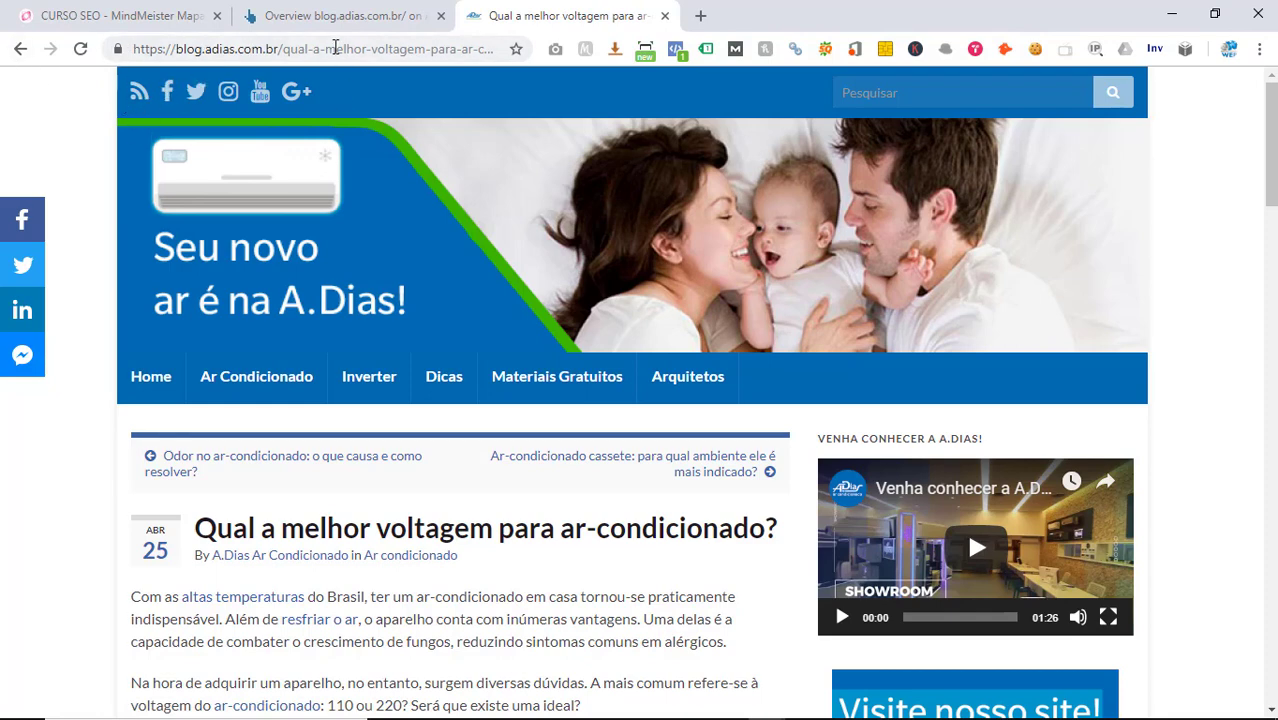
- Review the "Backlink de Qualidade" criteria in the mind map and the blog's Ahrefs overview, and return to the voltage article
click(183, 24)
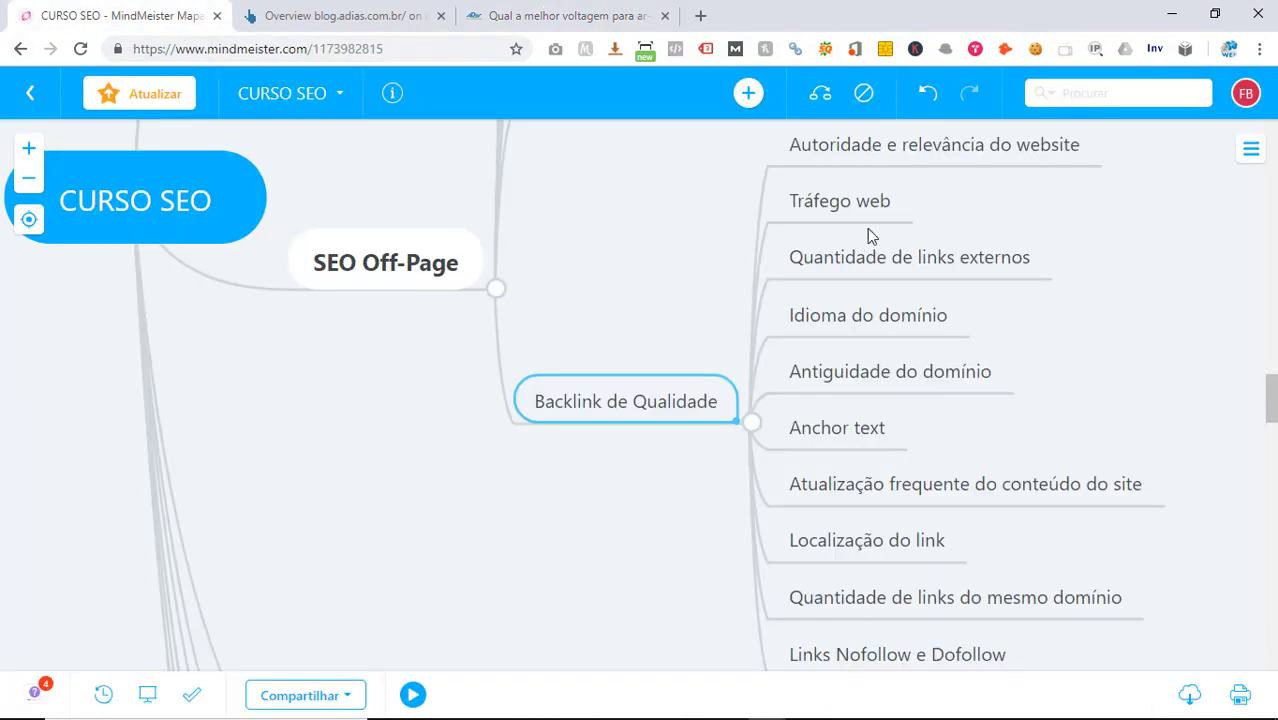
click(337, 16)
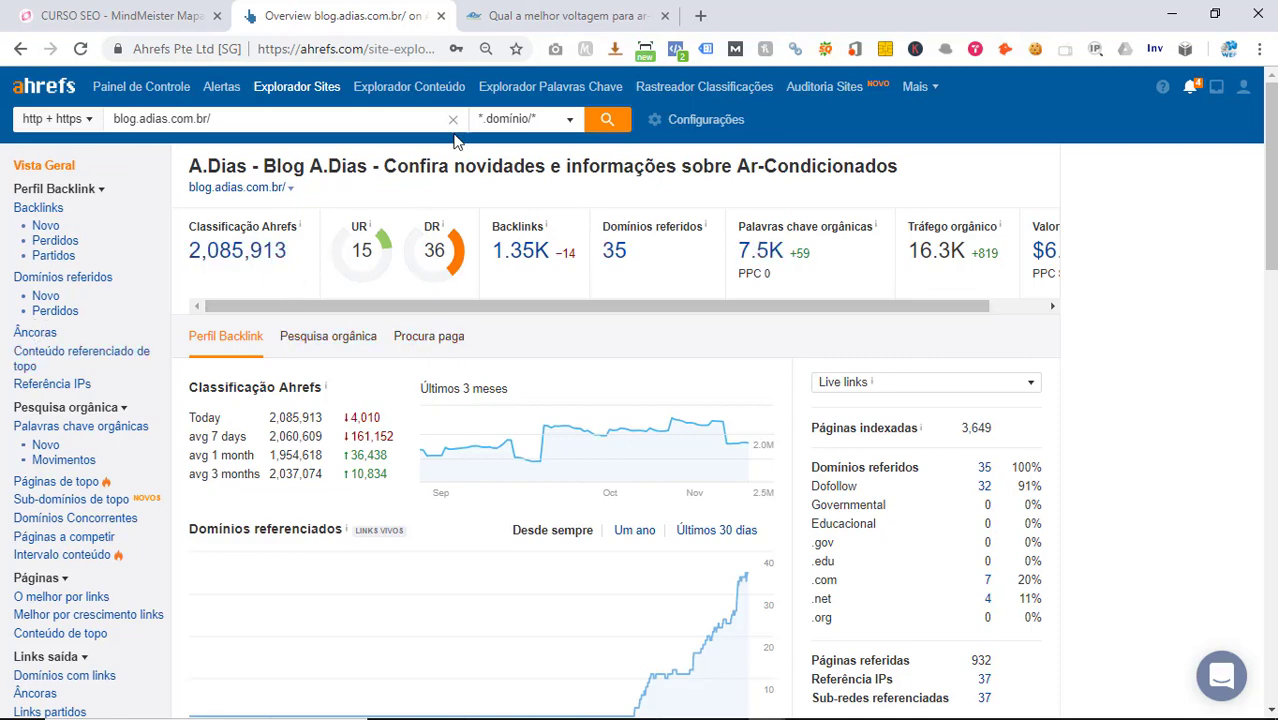
click(491, 14)
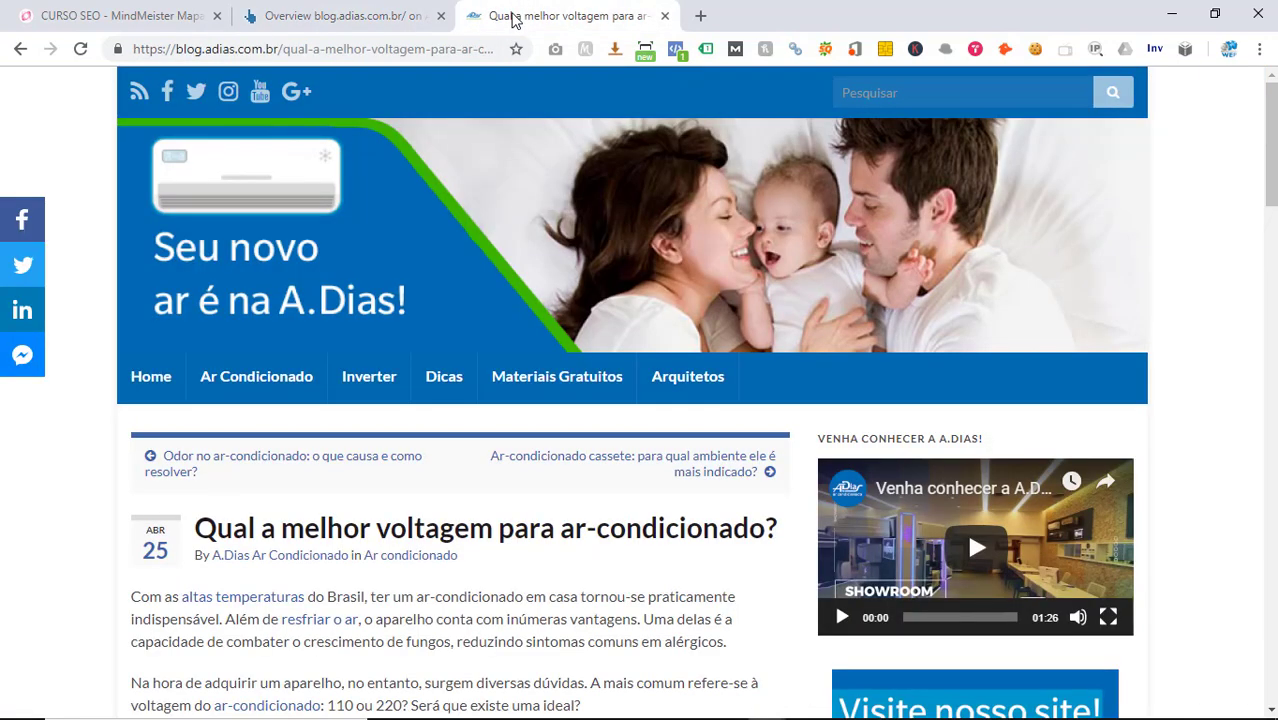
- Turn on MozBar and go back through the browsing history to the Google results for "blog sobre ar condicionado"
click(735, 49)
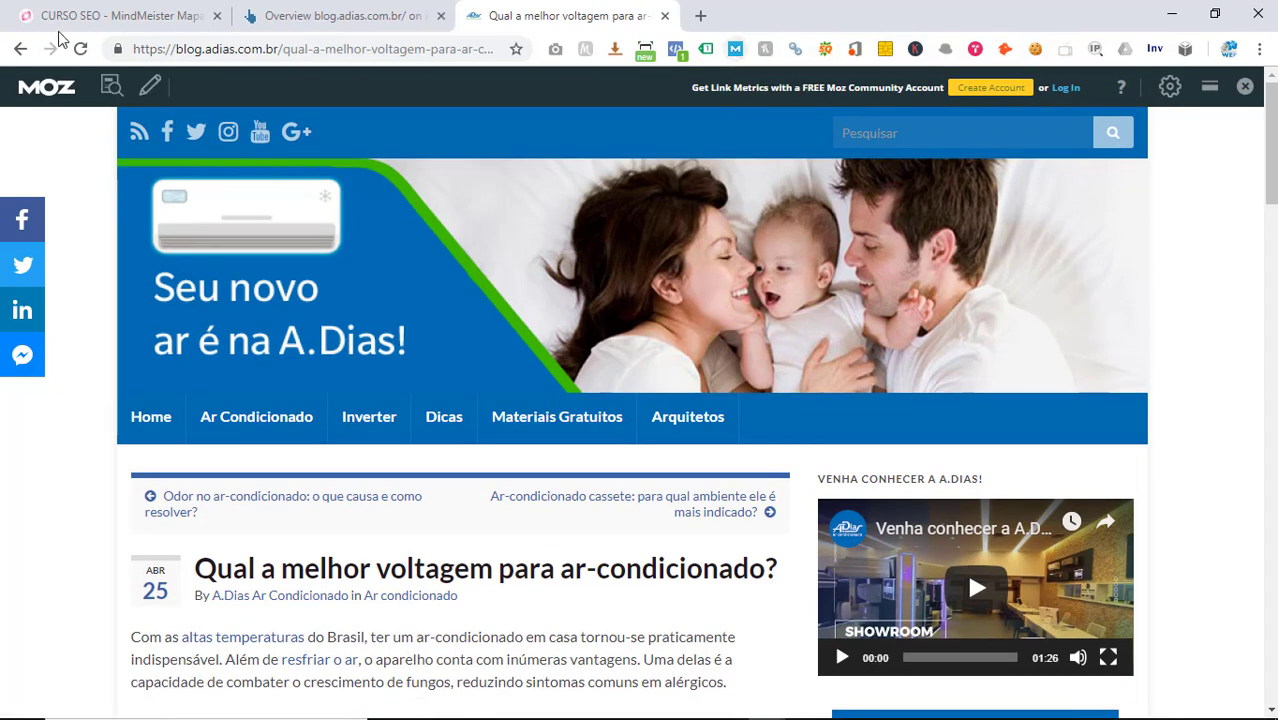
click(19, 50)
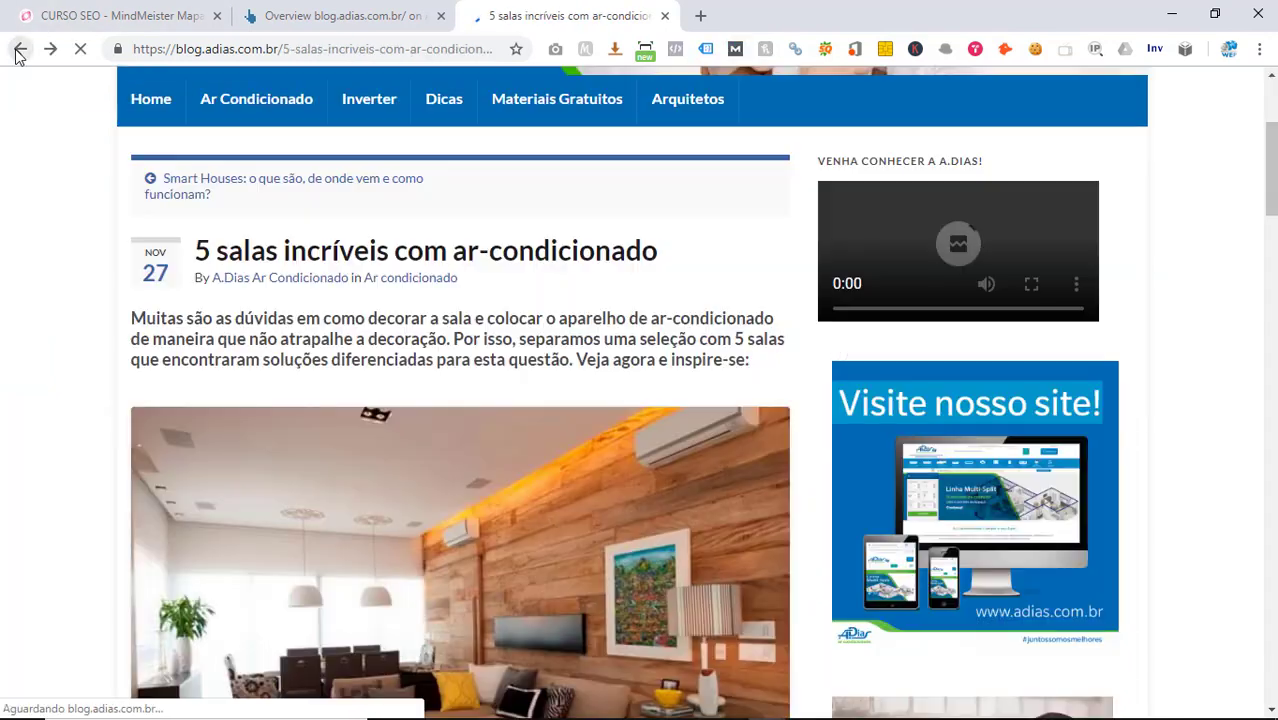
click(21, 50)
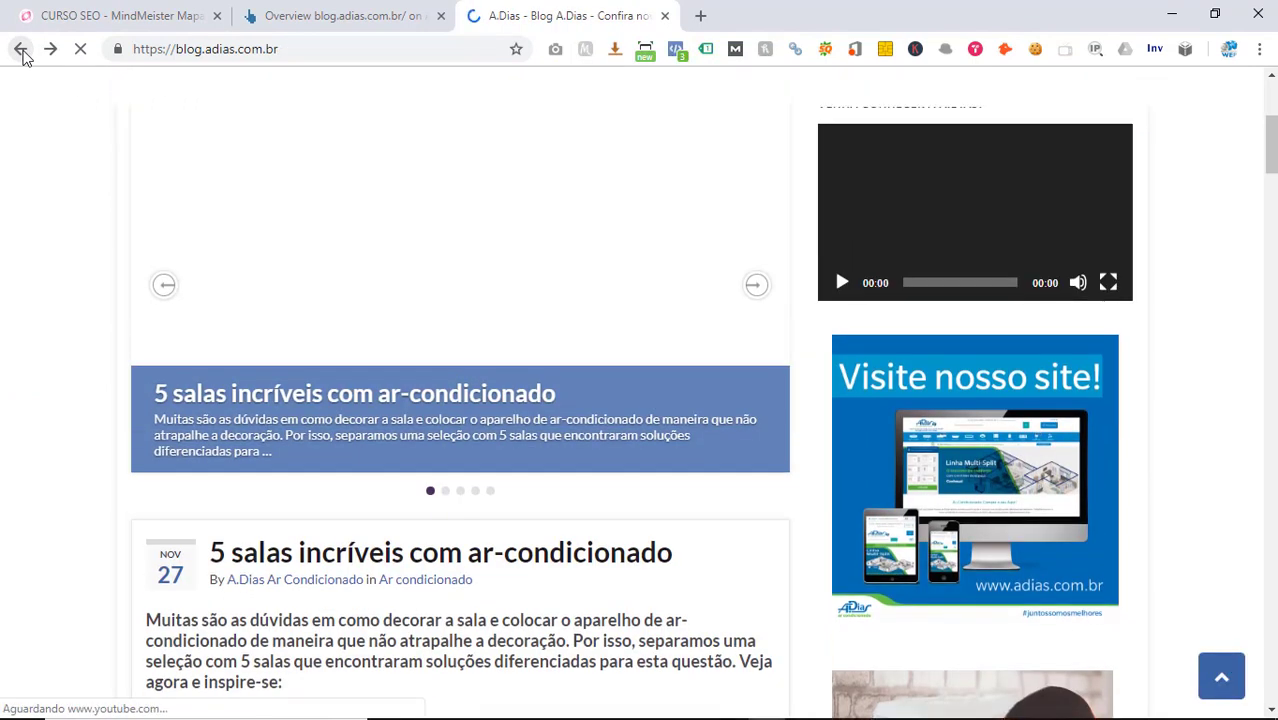
click(21, 50)
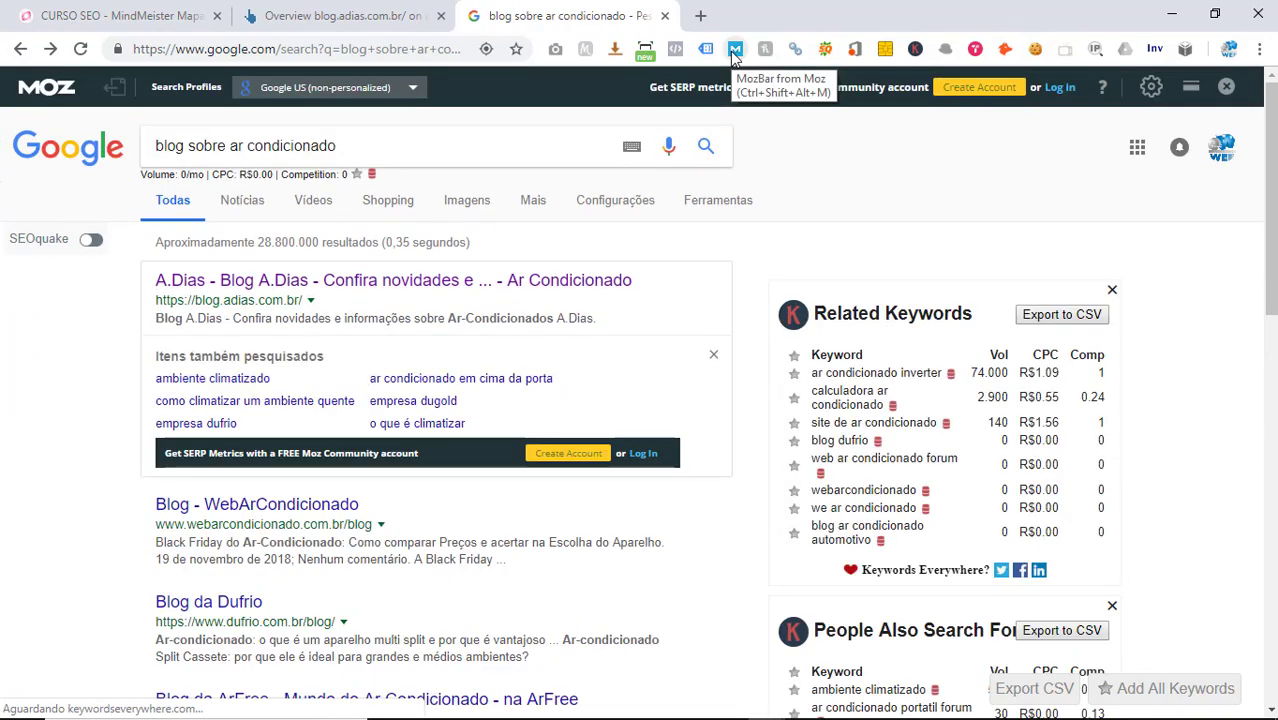
- Log in to Moz from the MozBar with the account e-mail and password, and close the Moz tab to return to the Google results
click(1060, 88)
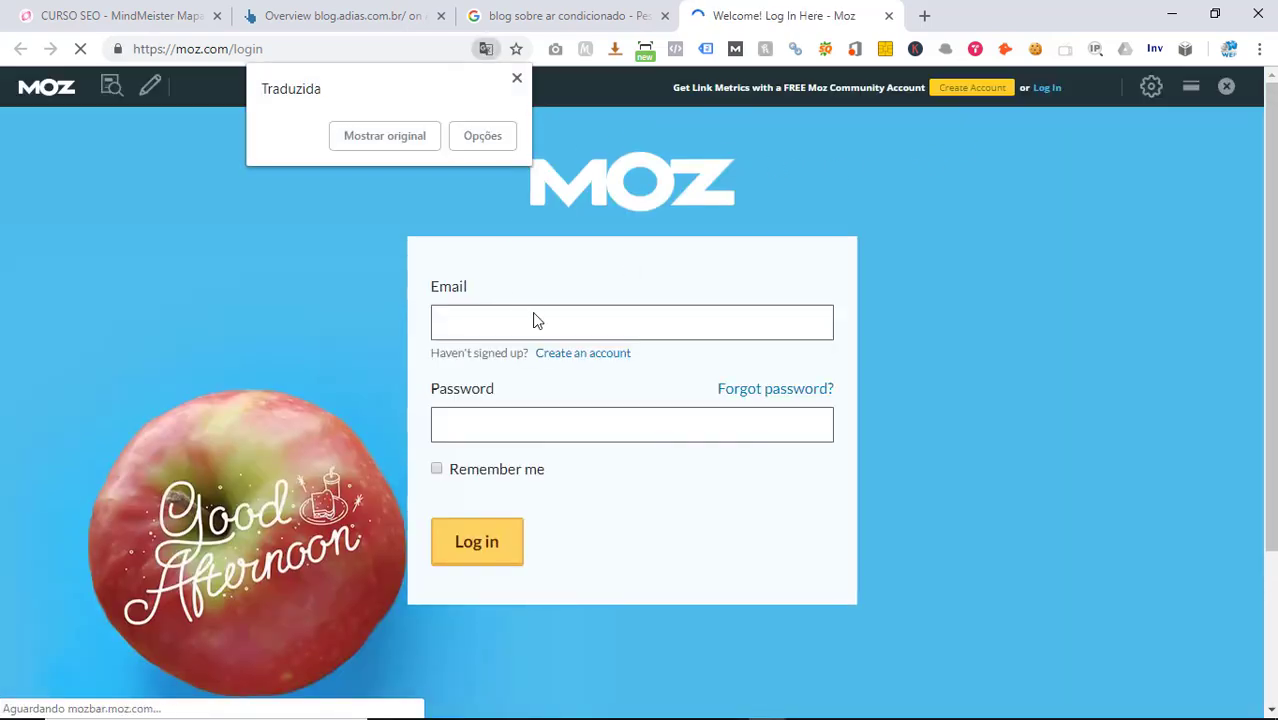
click(506, 324)
click(505, 399)
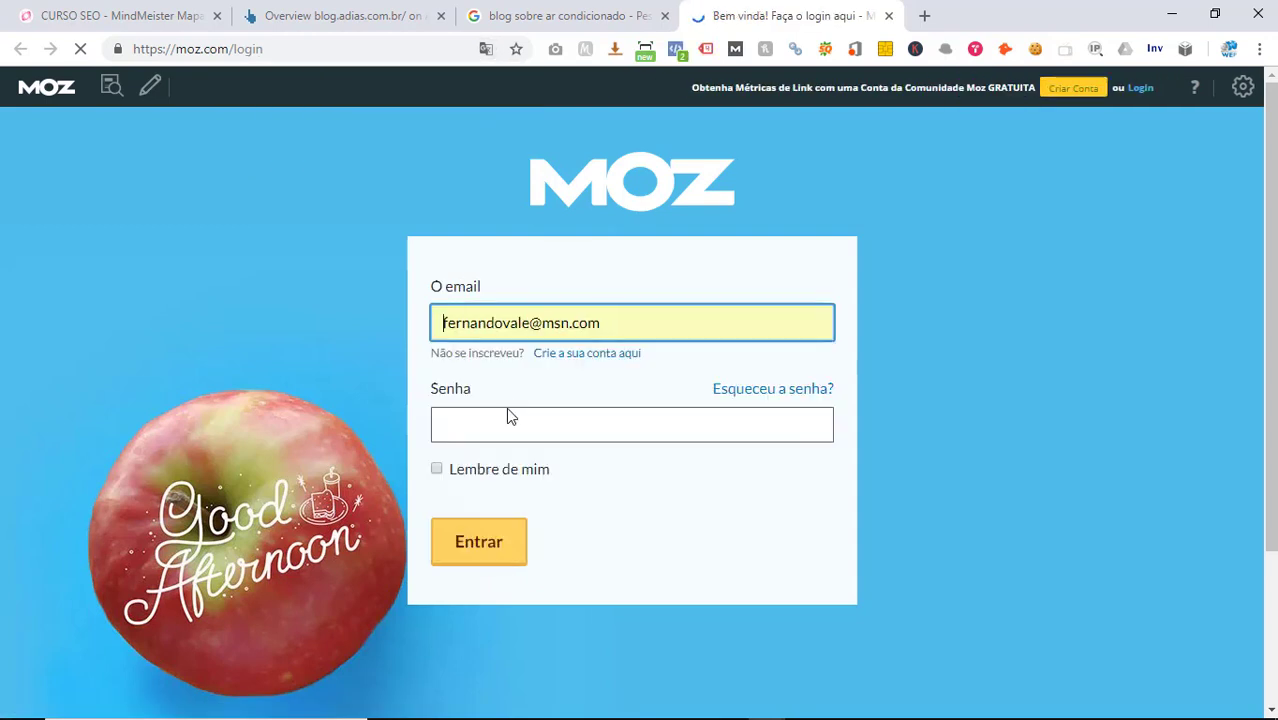
click(507, 409)
text(•••••)
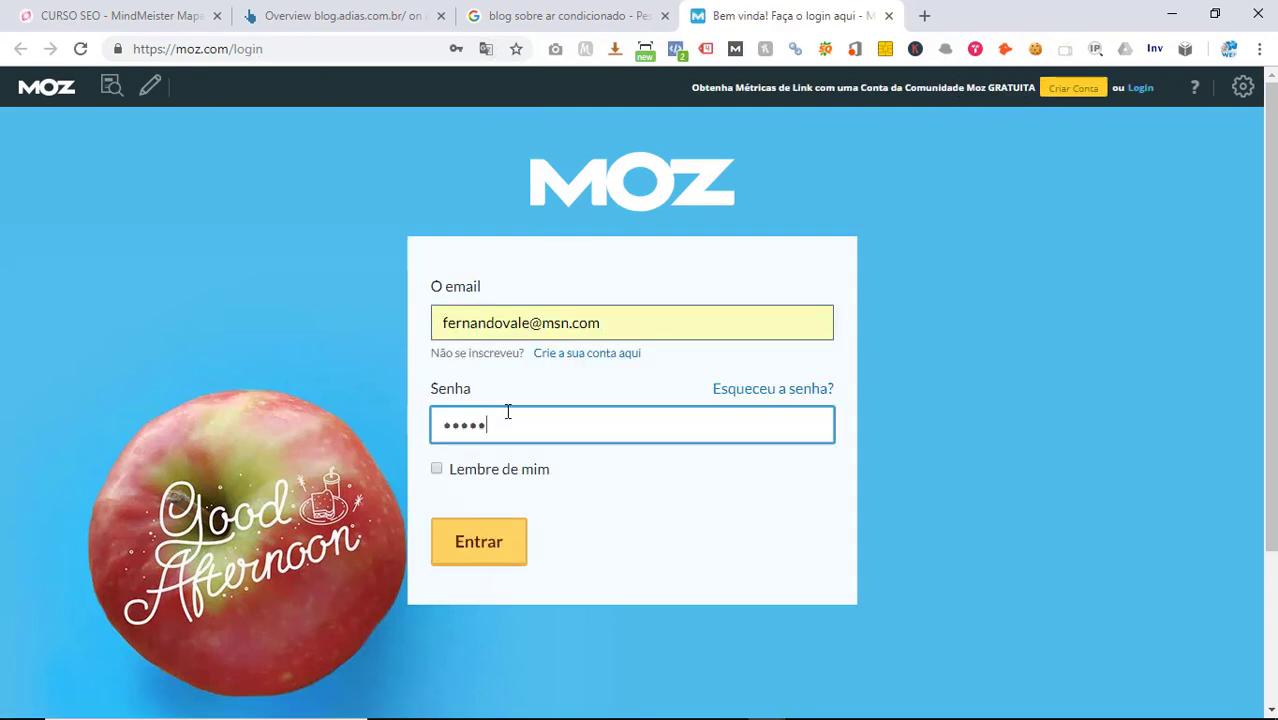
key(Return)
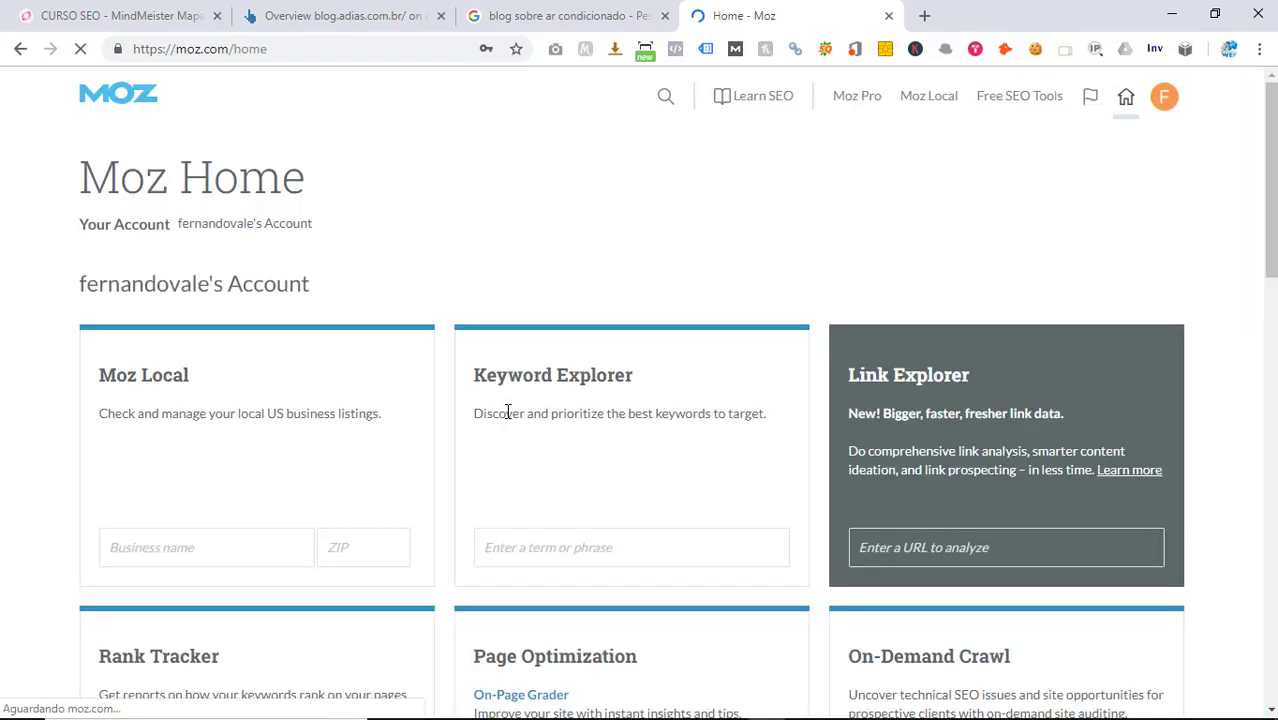
click(888, 16)
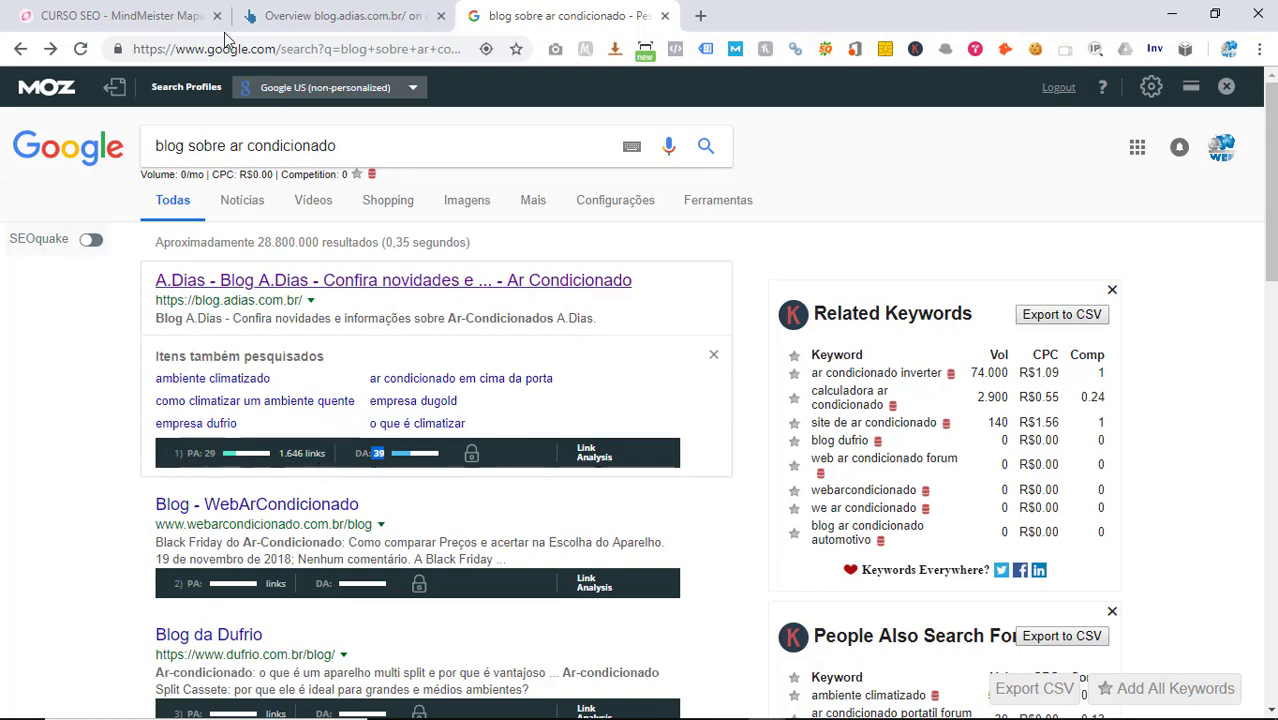
- Highlight "Autoridade e relevância do website" and "Tráfego web" in the mind map, and check the blog's traffic in Ahrefs
click(190, 16)
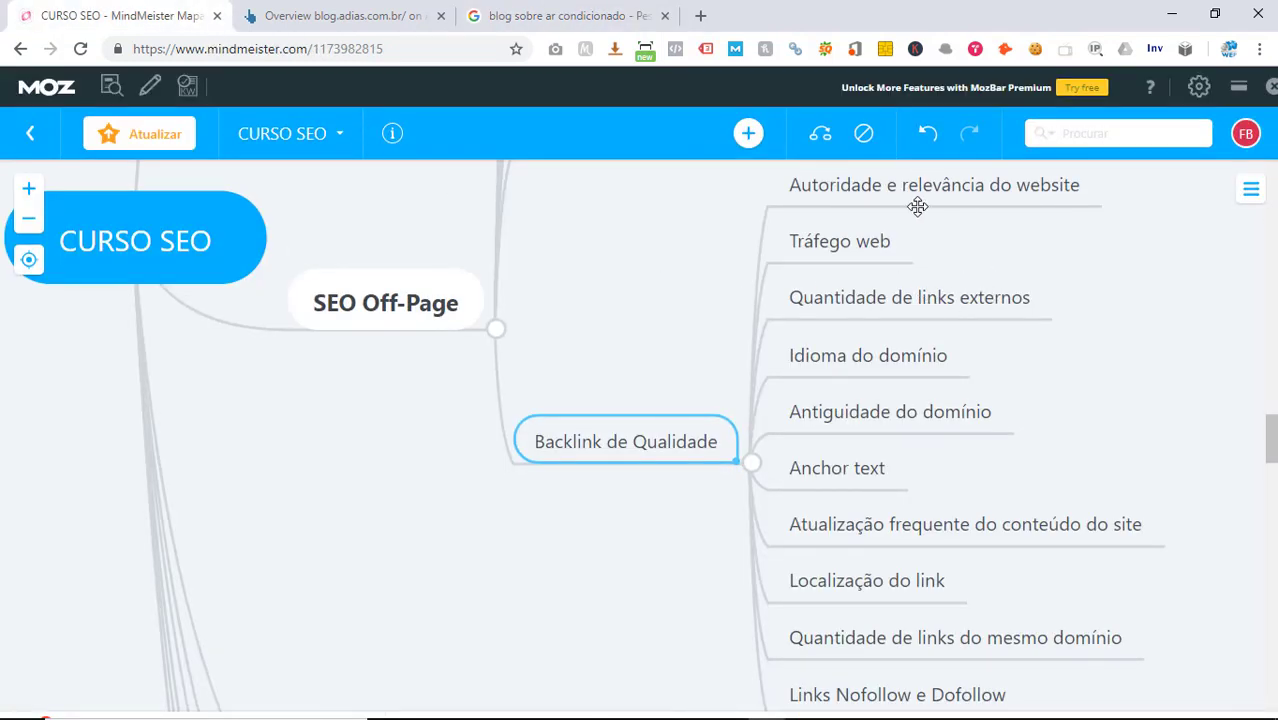
click(876, 188)
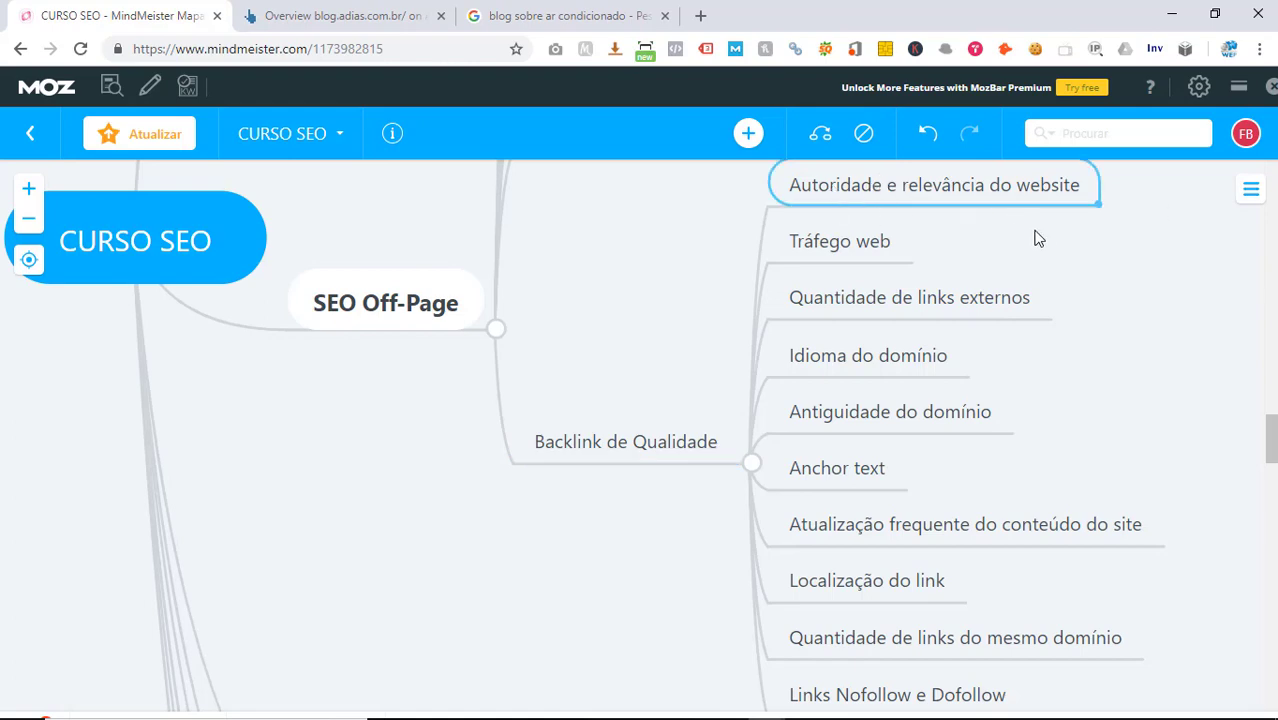
click(863, 243)
click(340, 16)
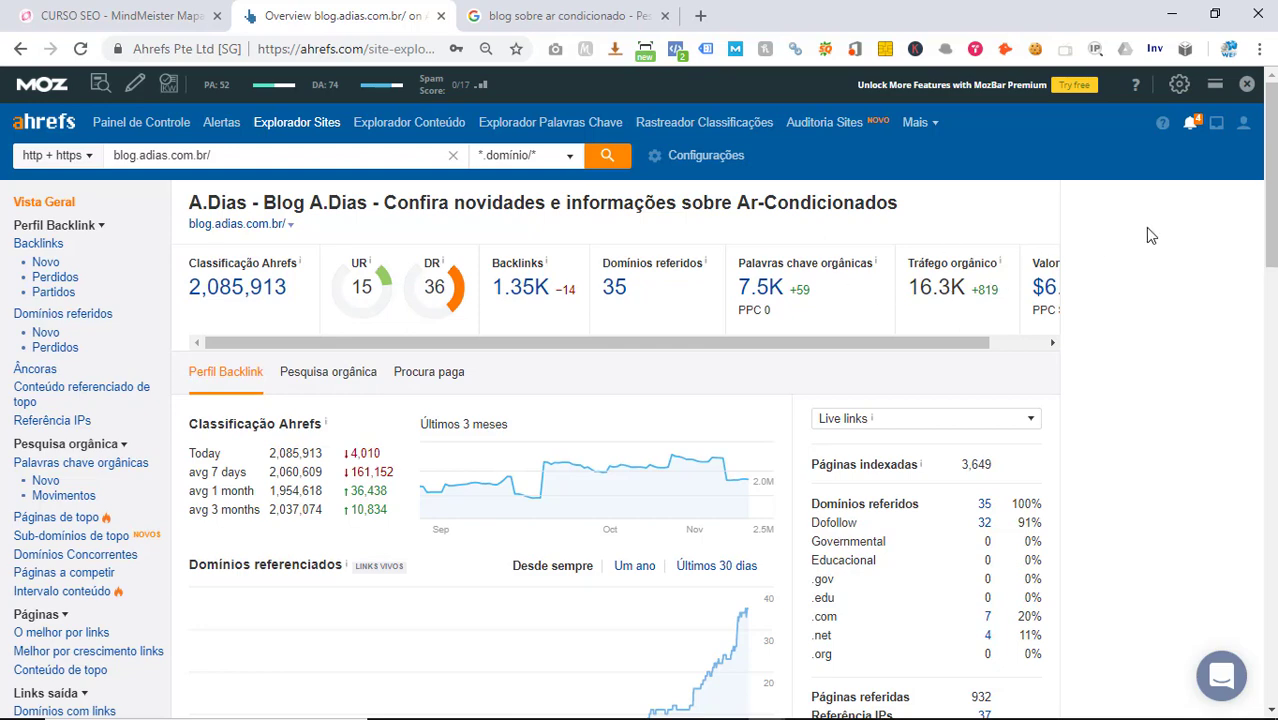
- Highlight "Quantidade de links externos" in the mind map and open the A.Dias blog from the Google results
click(190, 12)
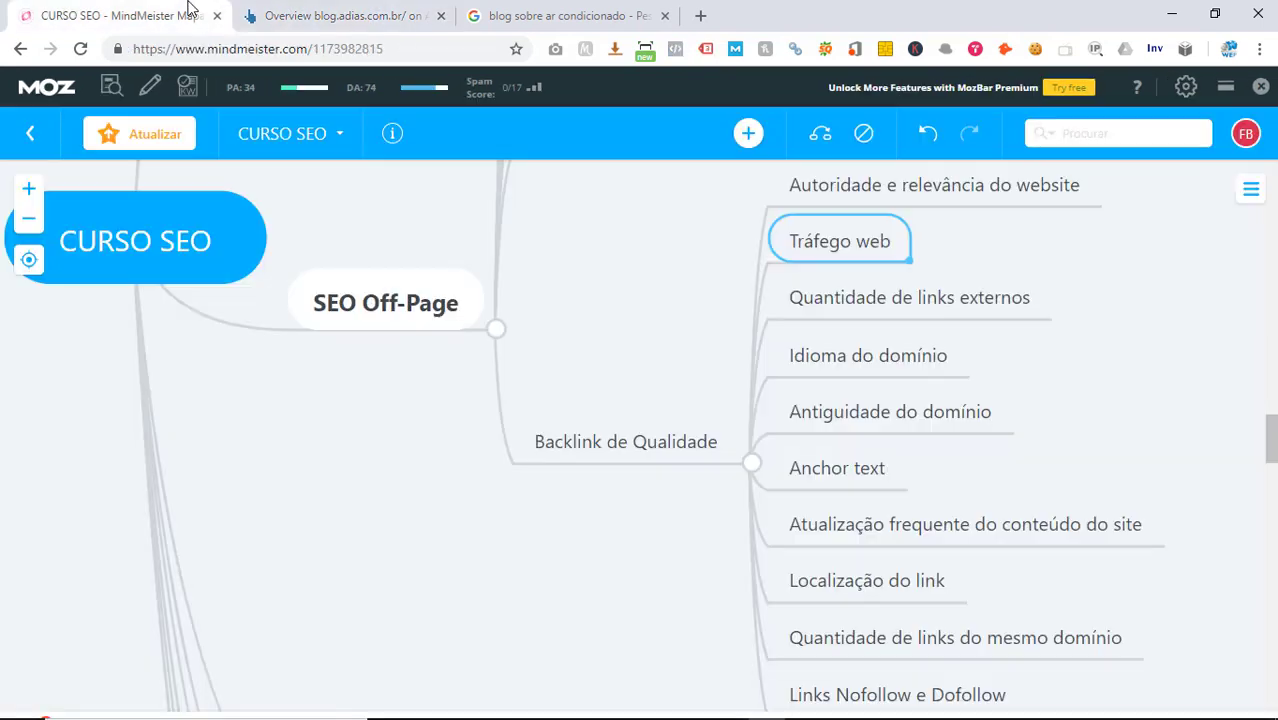
click(822, 306)
click(352, 12)
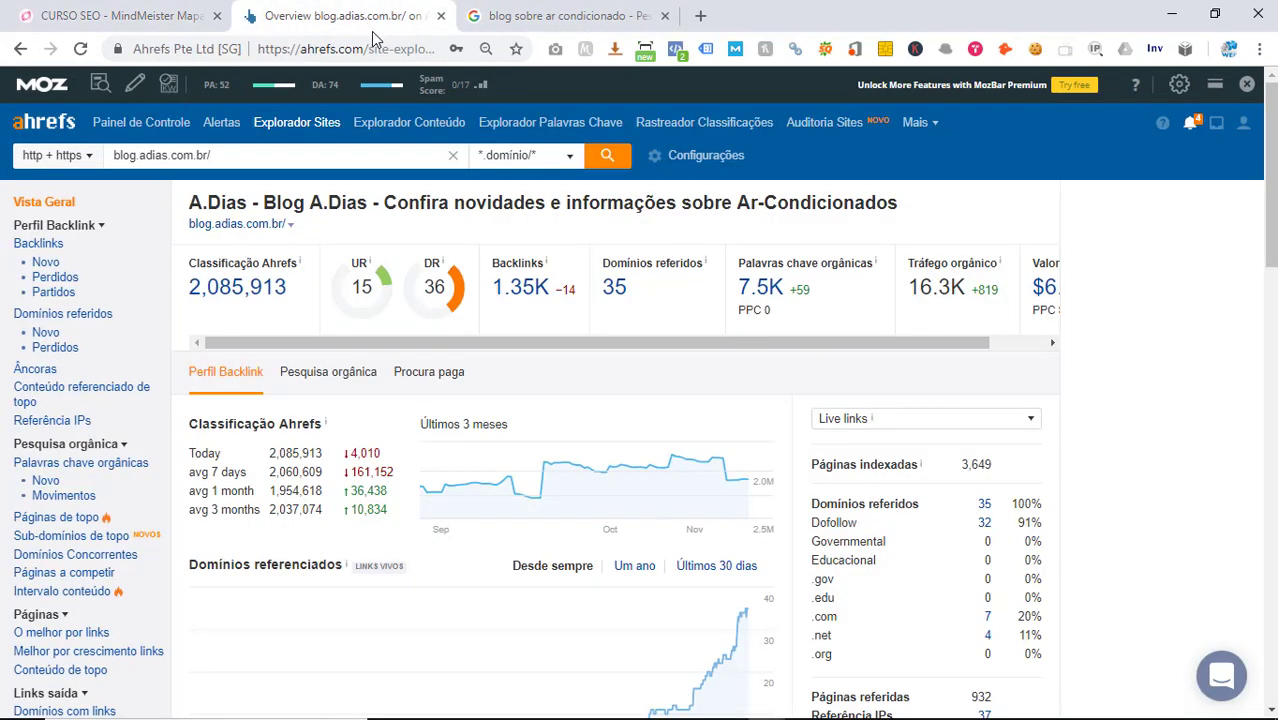
click(540, 14)
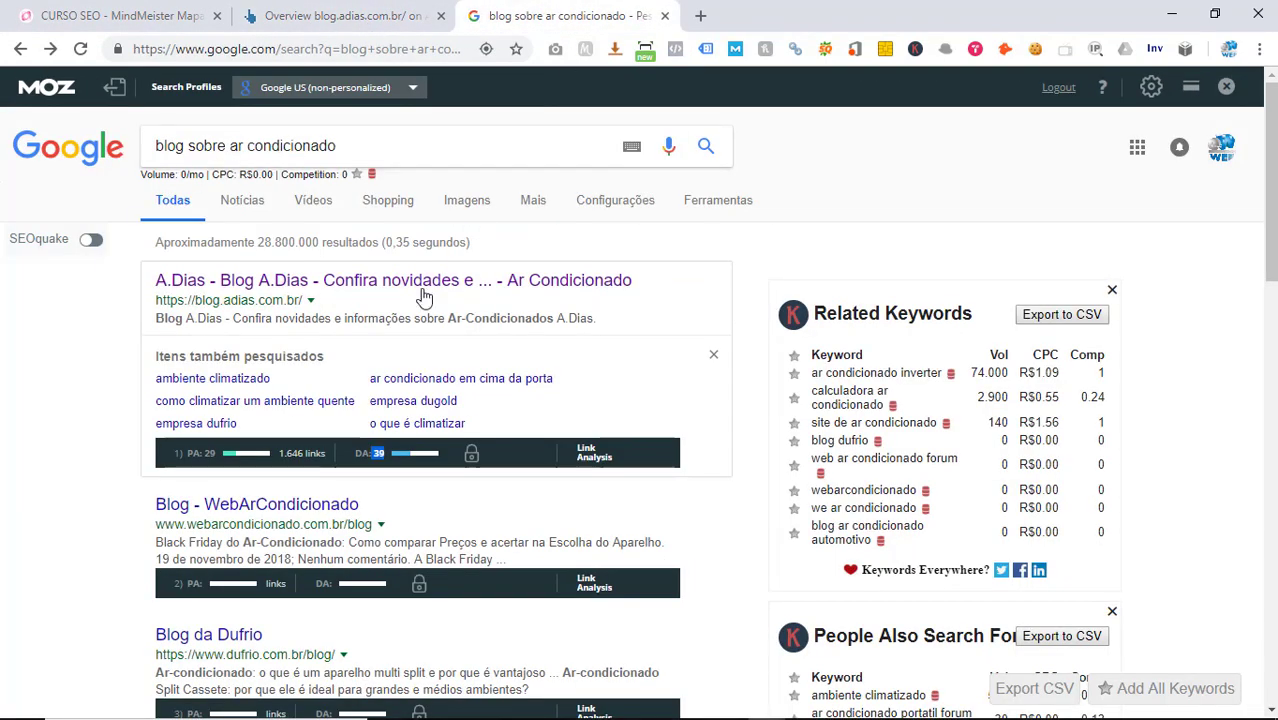
click(372, 284)
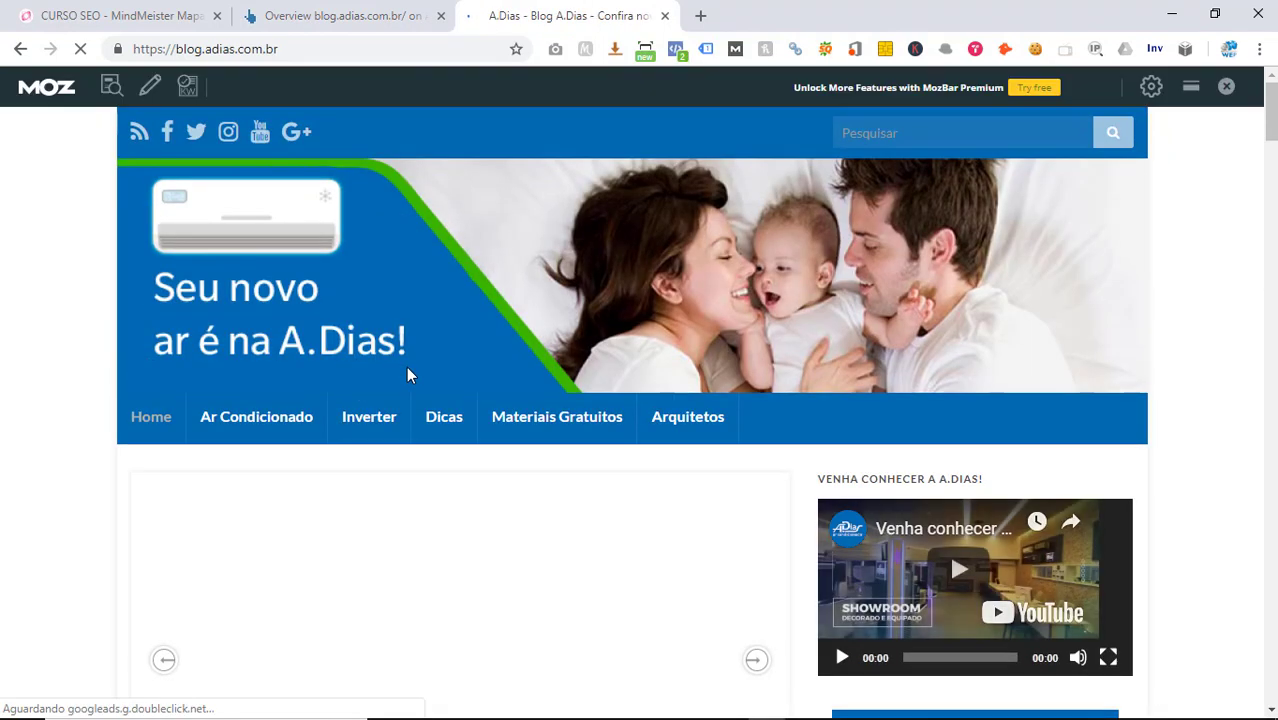
- Look through the posts on the A.Dias blog home page and open the article "5 salas incríveis com ar-condicionado"
scroll(407, 375, down, 10)
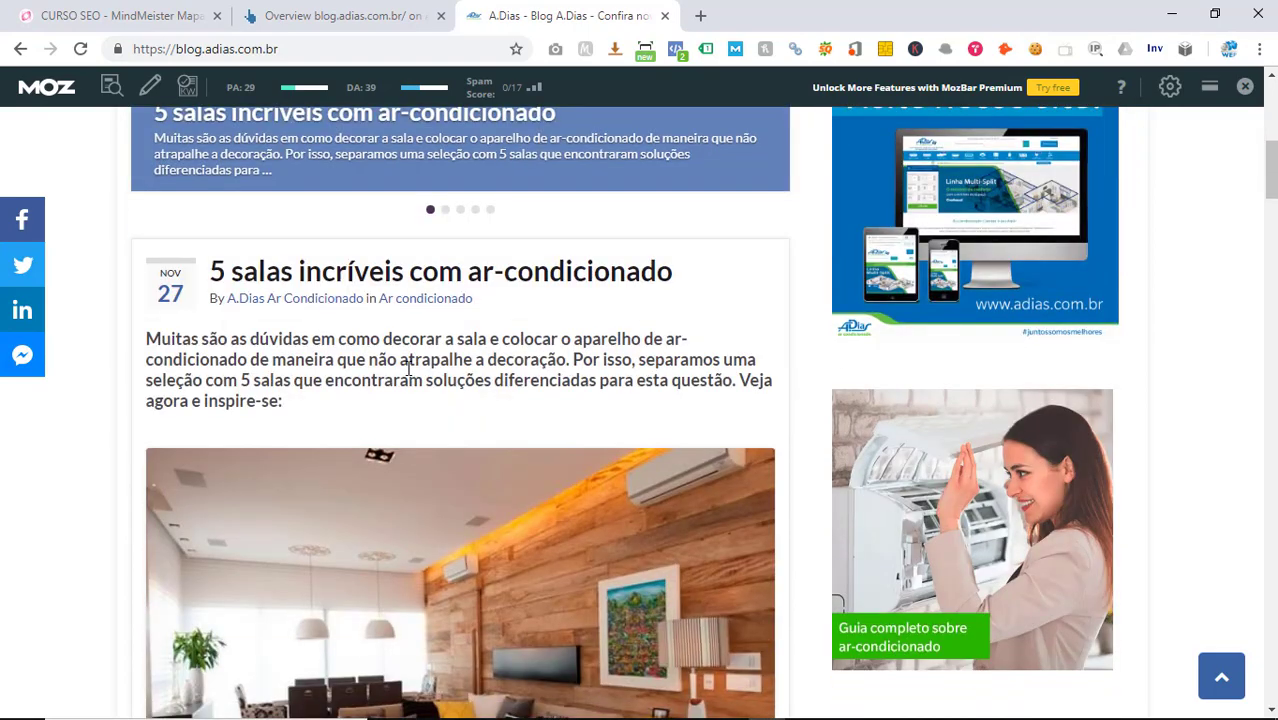
scroll(407, 372, down, 15)
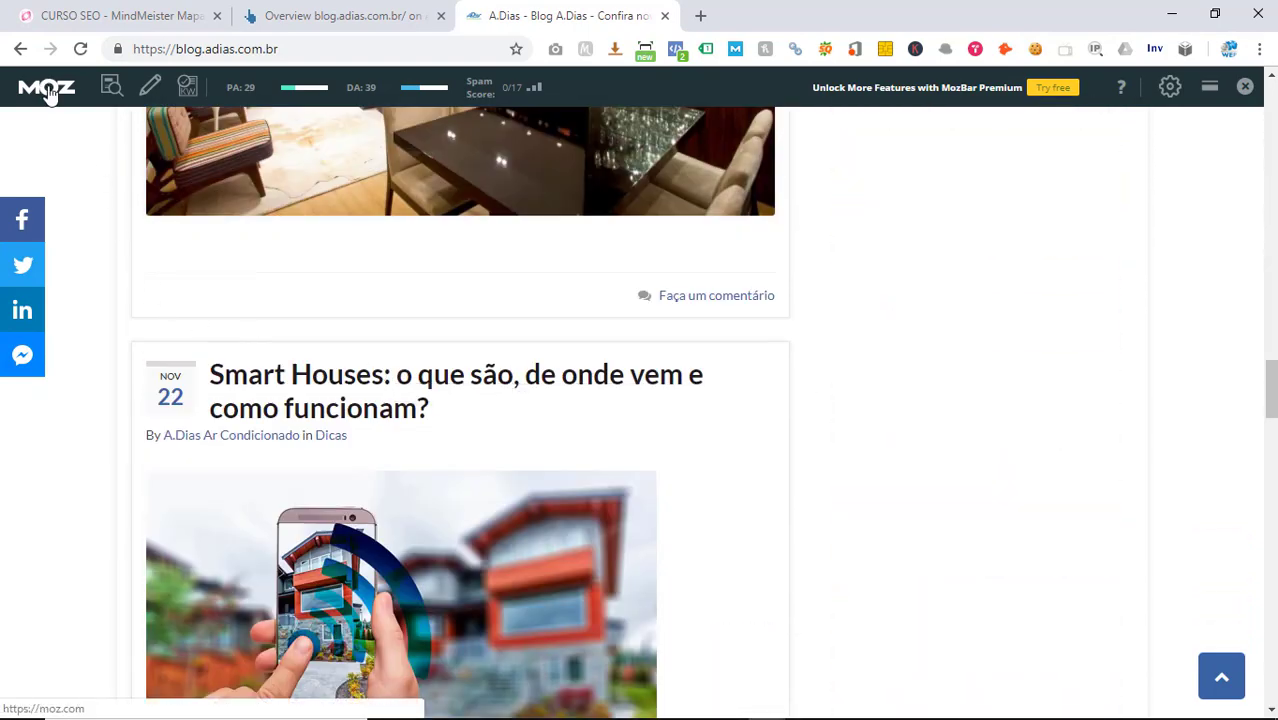
scroll(381, 392, up, 1)
scroll(414, 333, up, 10)
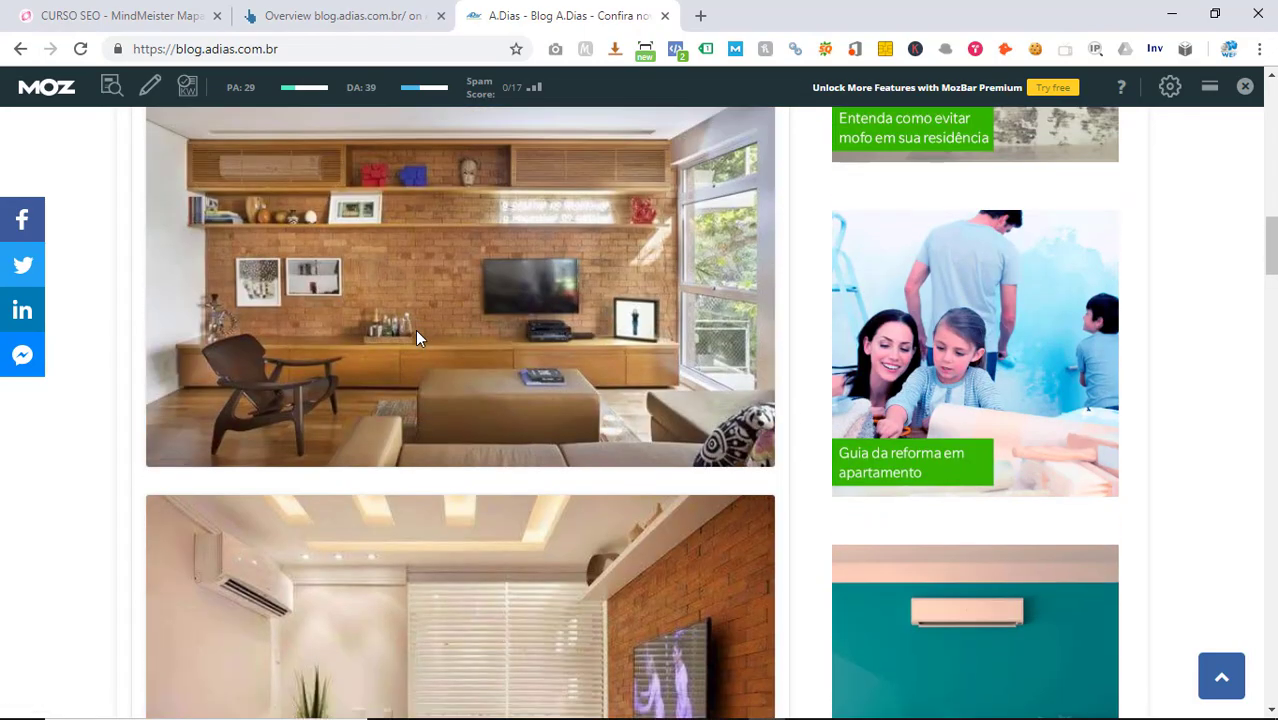
scroll(417, 337, up, 10)
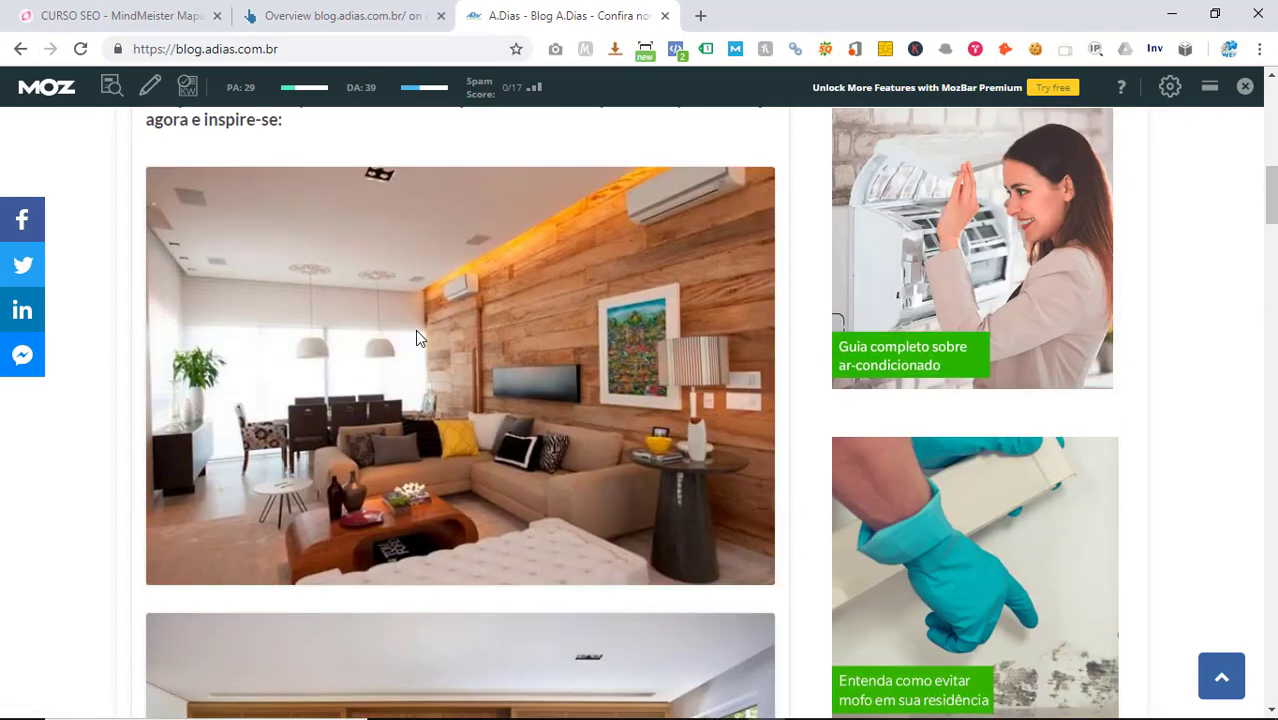
scroll(415, 329, up, 3)
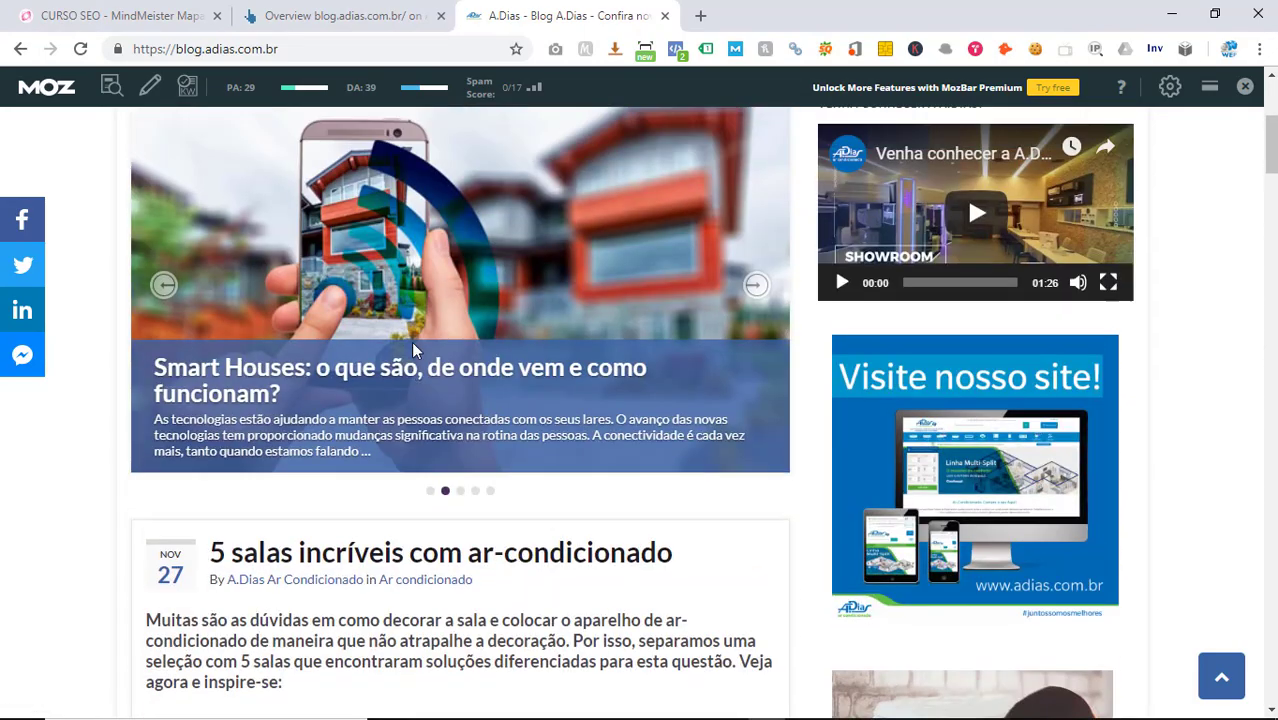
click(442, 556)
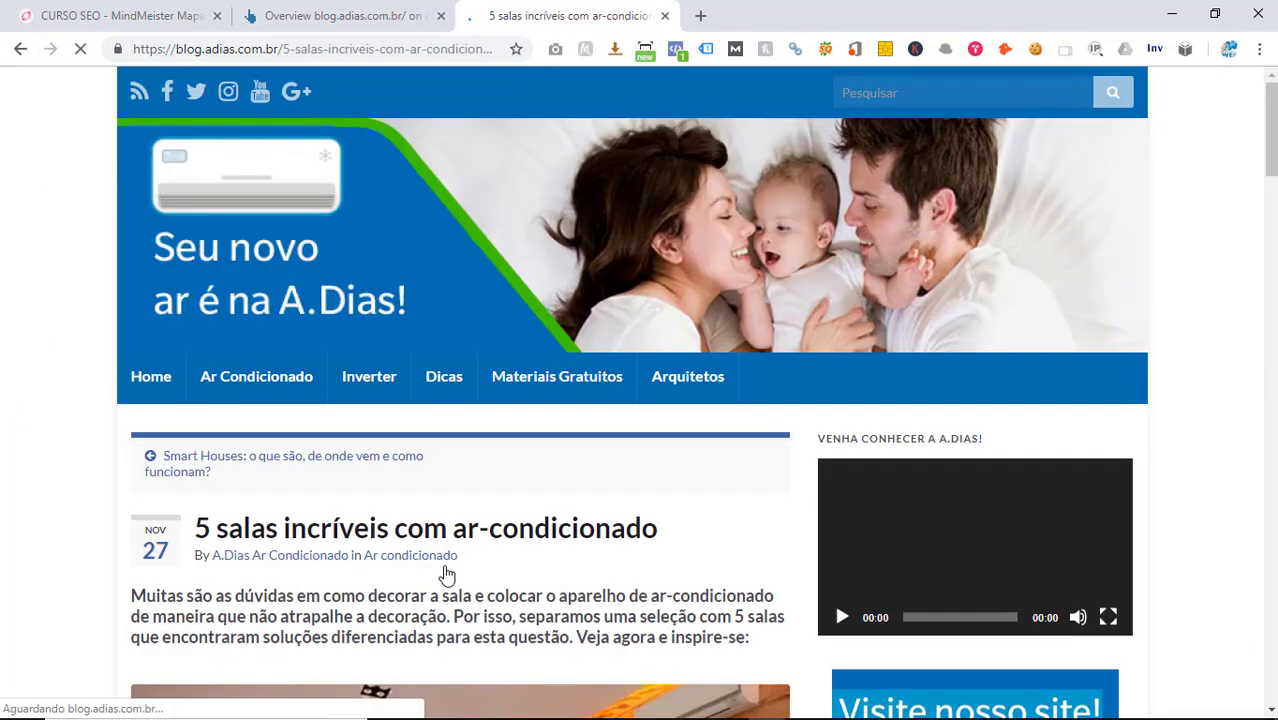
- Check the "5 salas incríveis com ar-condicionado" article for links, from its images down to the related posts and author section
scroll(446, 576, down, 2)
scroll(446, 576, down, 15)
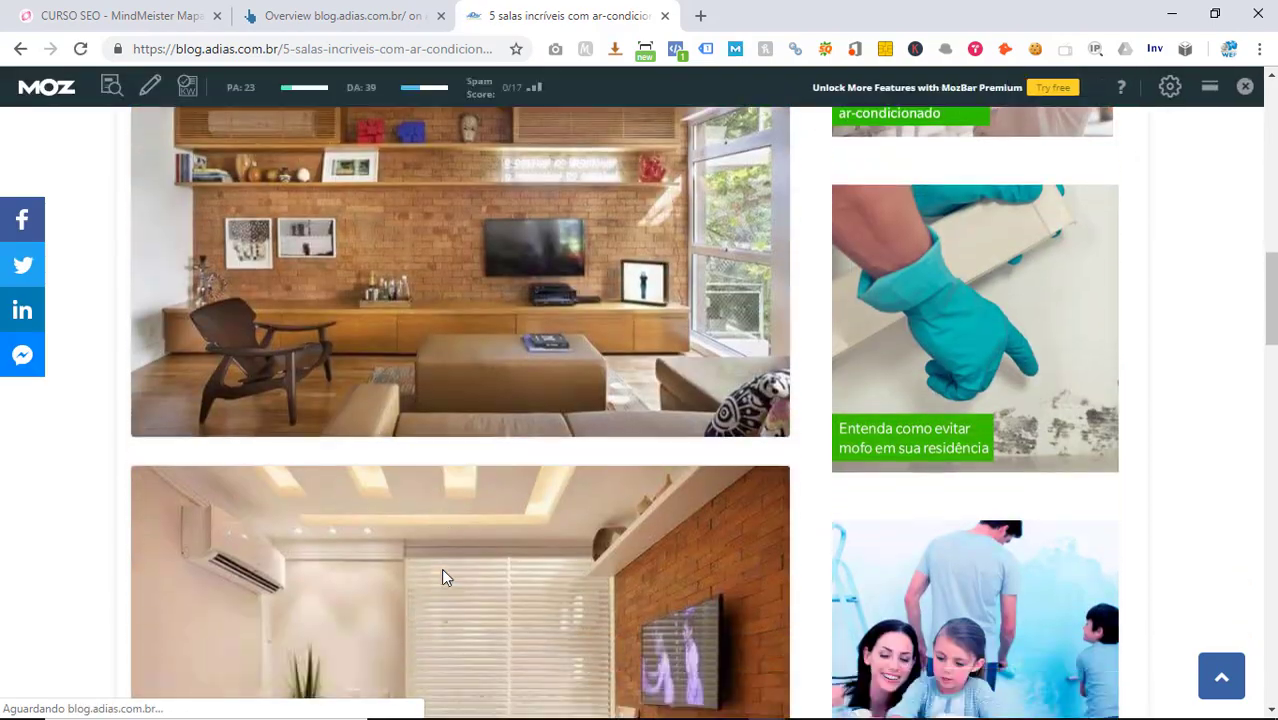
scroll(440, 578, down, 8)
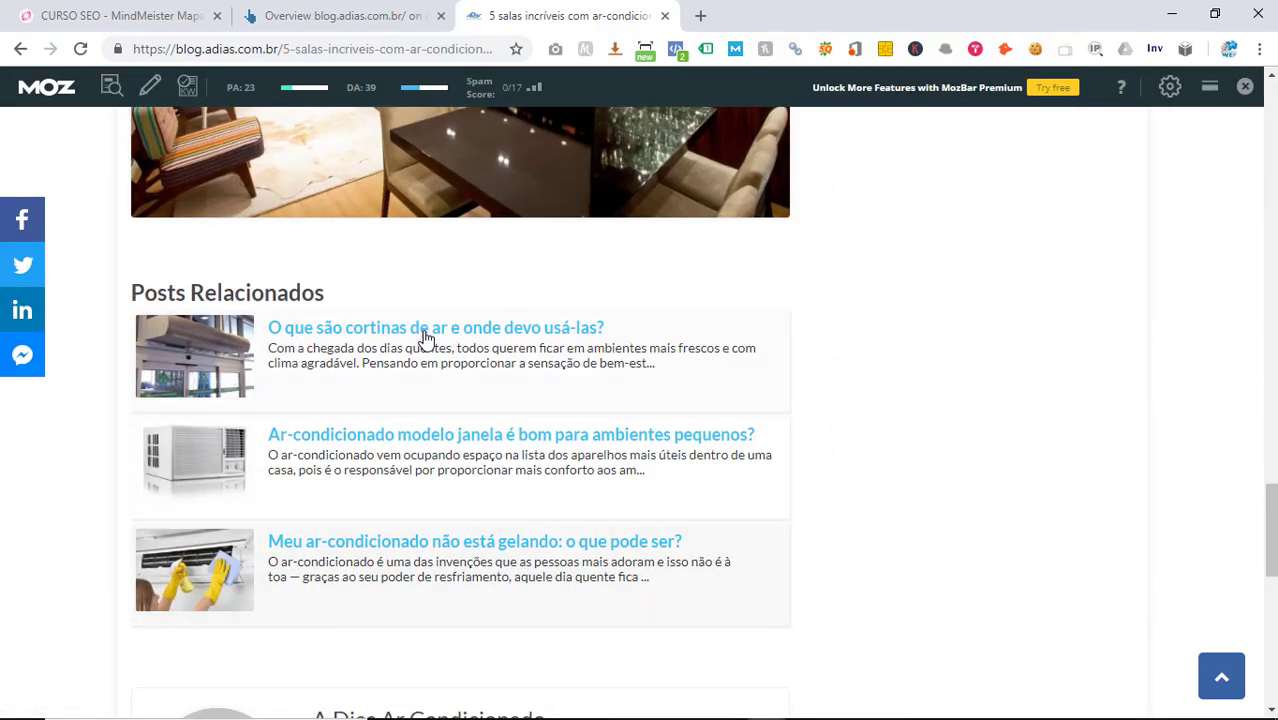
scroll(443, 422, down, 2)
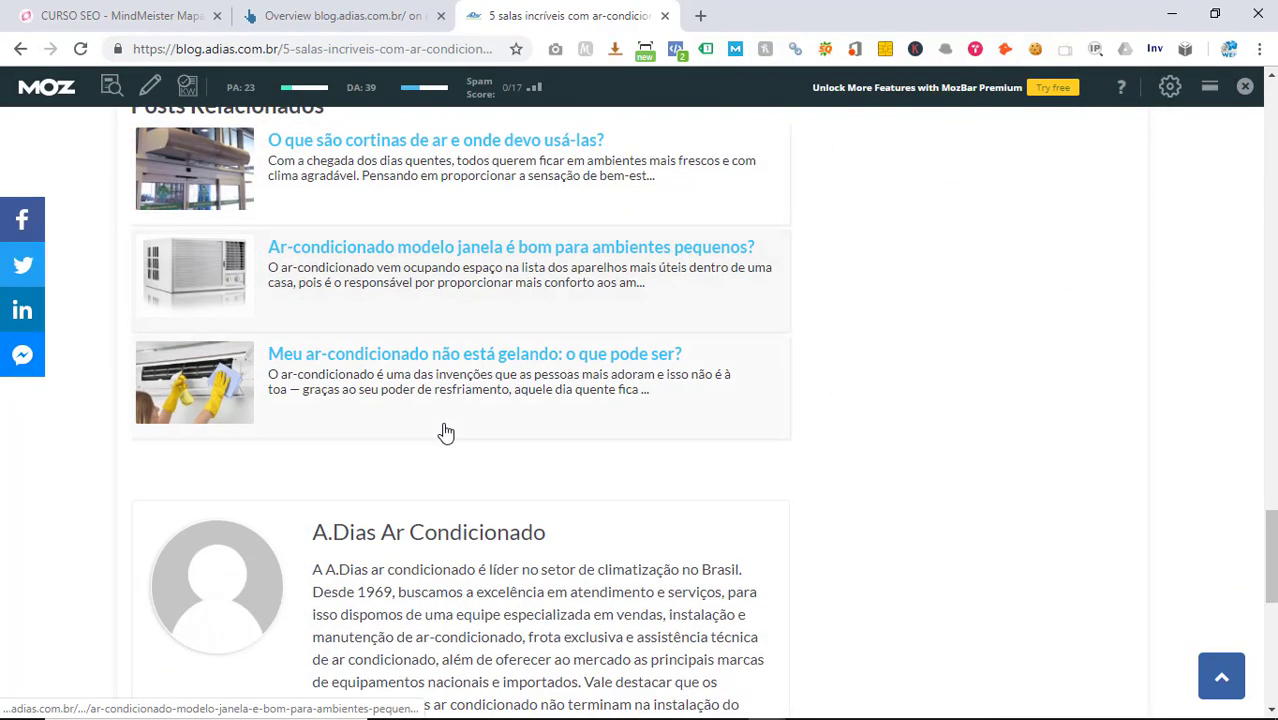
scroll(446, 432, up, 2)
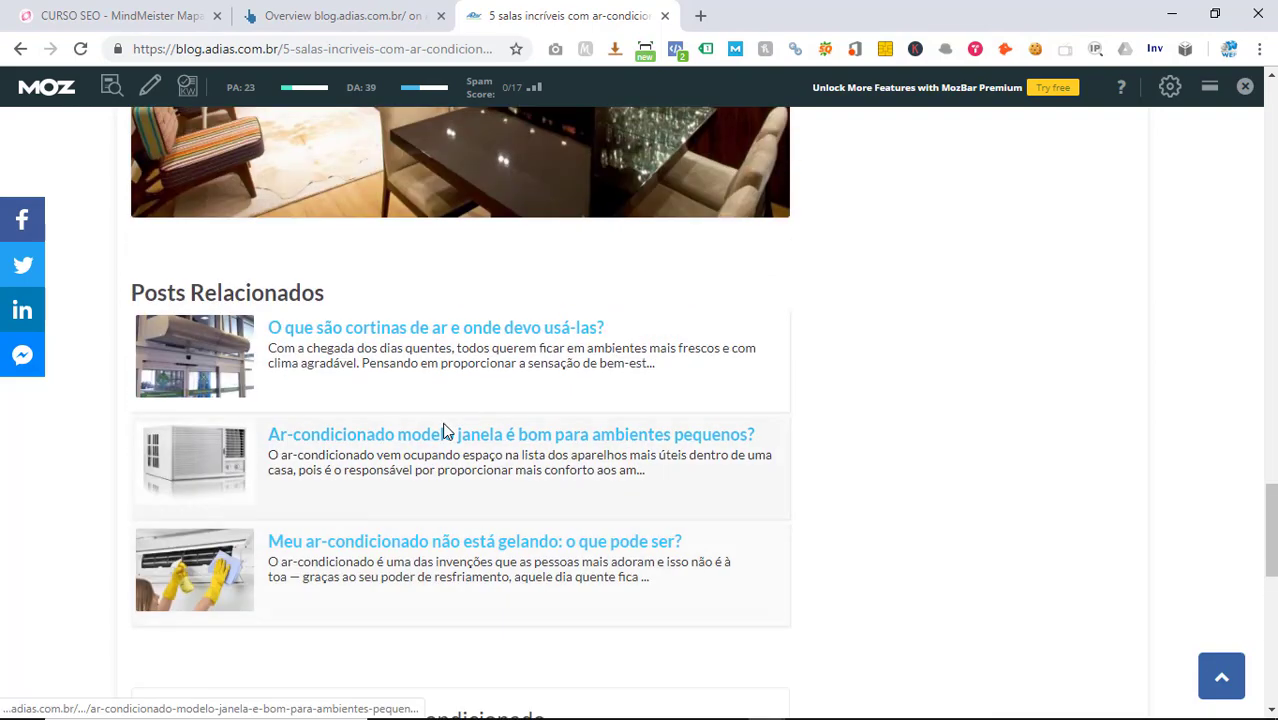
scroll(445, 426, up, 10)
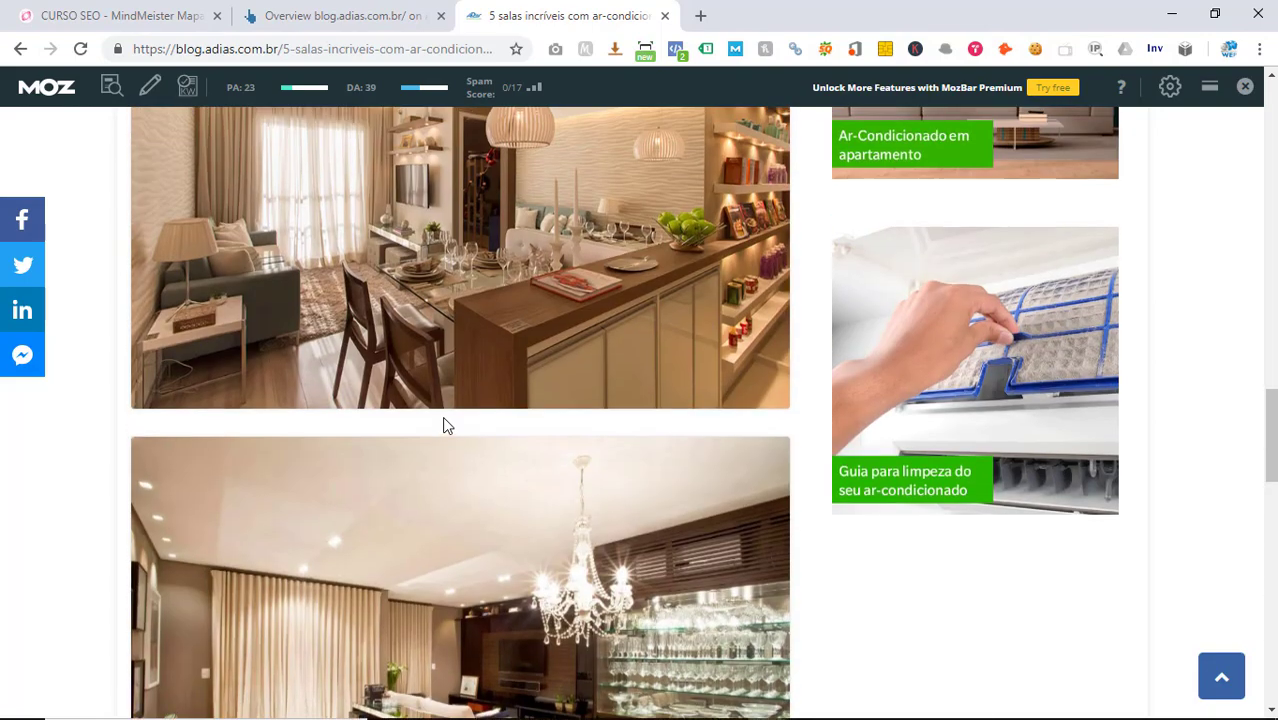
- Return to the start of the article, open the blog's "Ar Condicionado" section and turn off the MozBar
scroll(445, 424, up, 12)
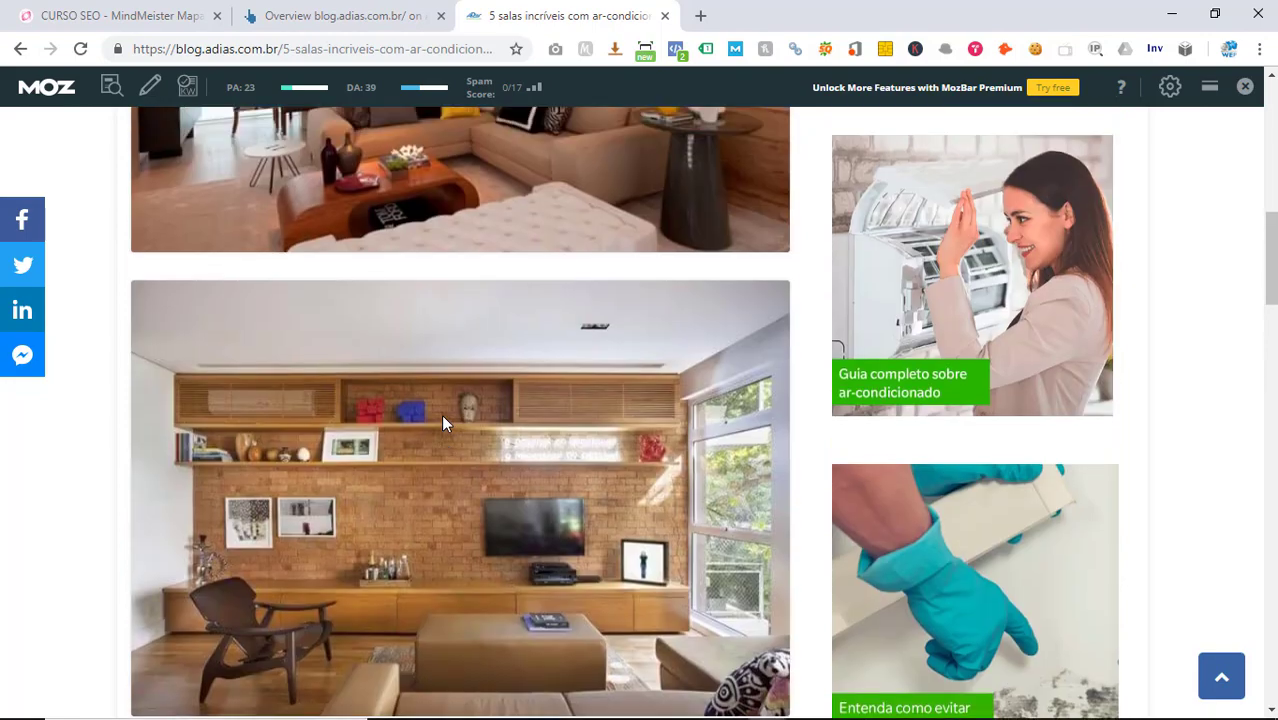
scroll(443, 422, up, 4)
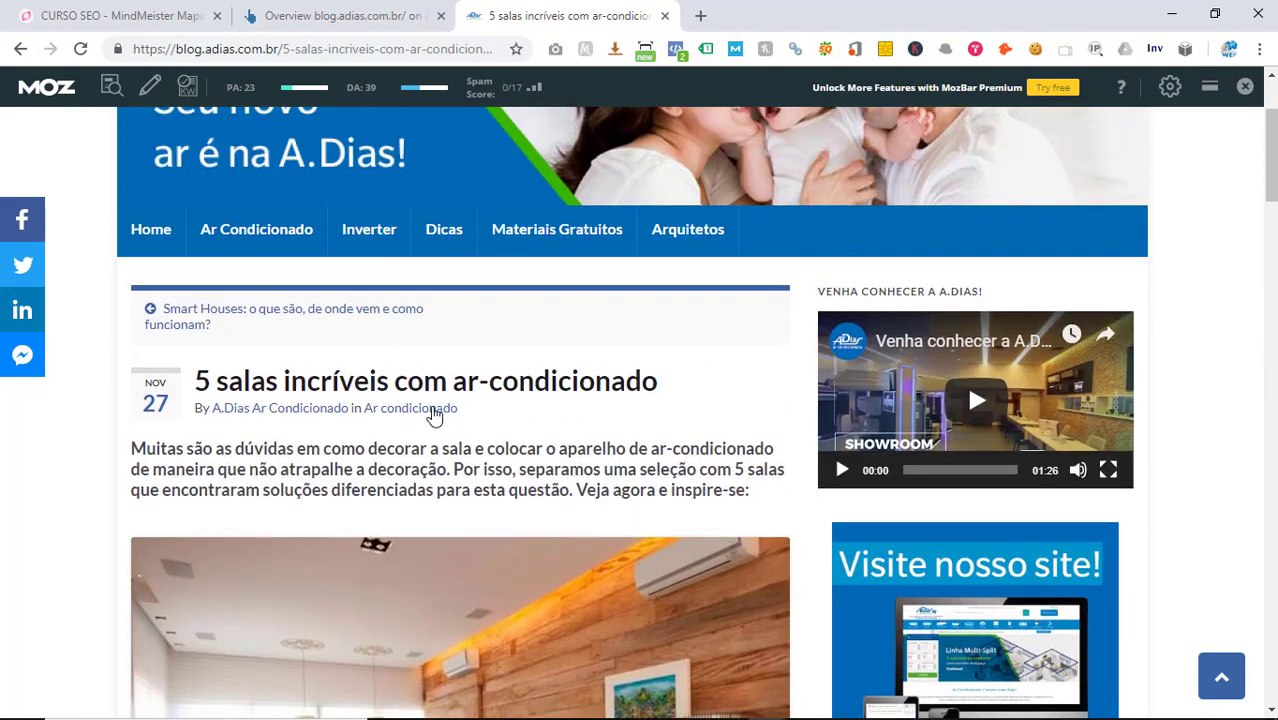
click(253, 232)
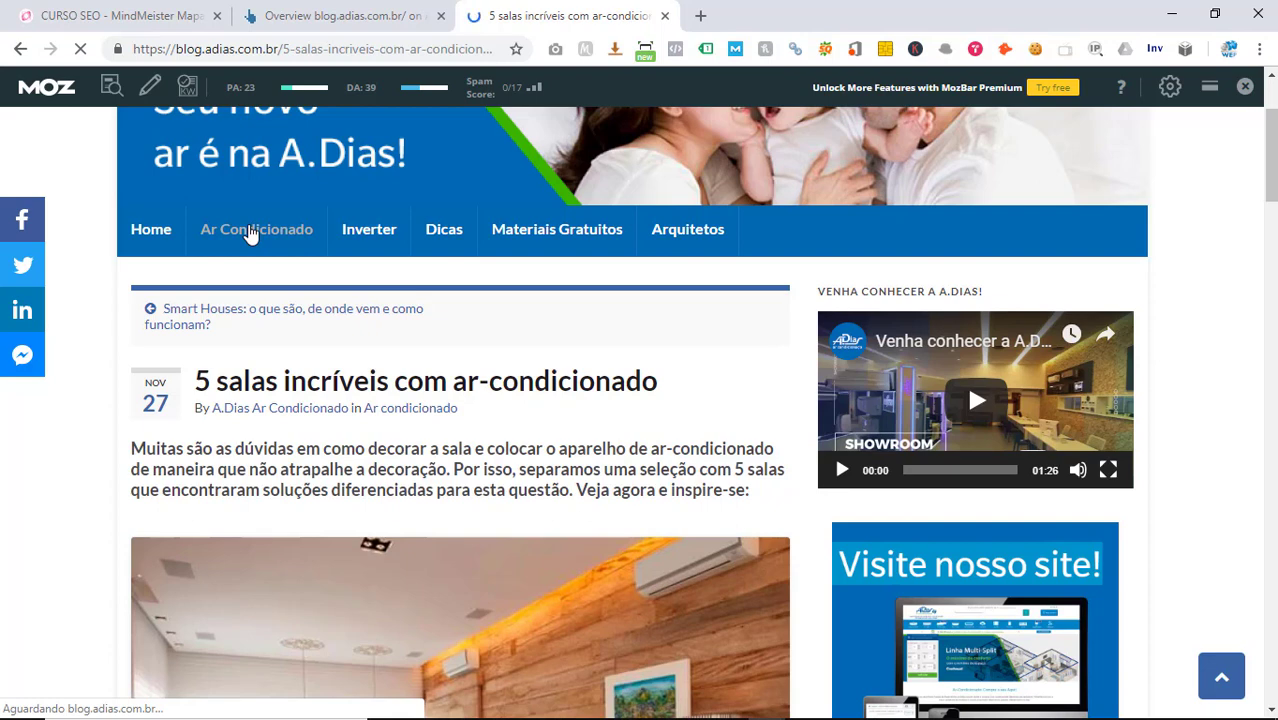
click(735, 50)
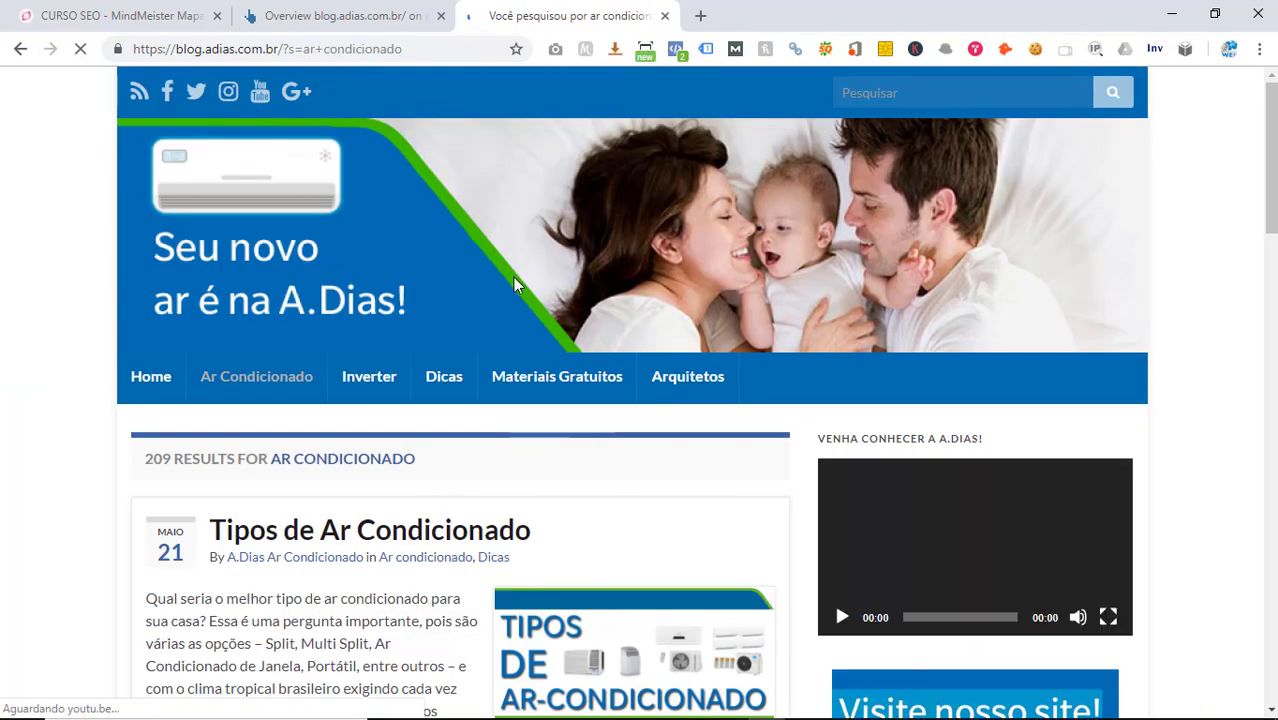
- Look through the posts listed for "ar condicionado" and open the article "Tipos de Ar Condicionado"
scroll(491, 287, down, 5)
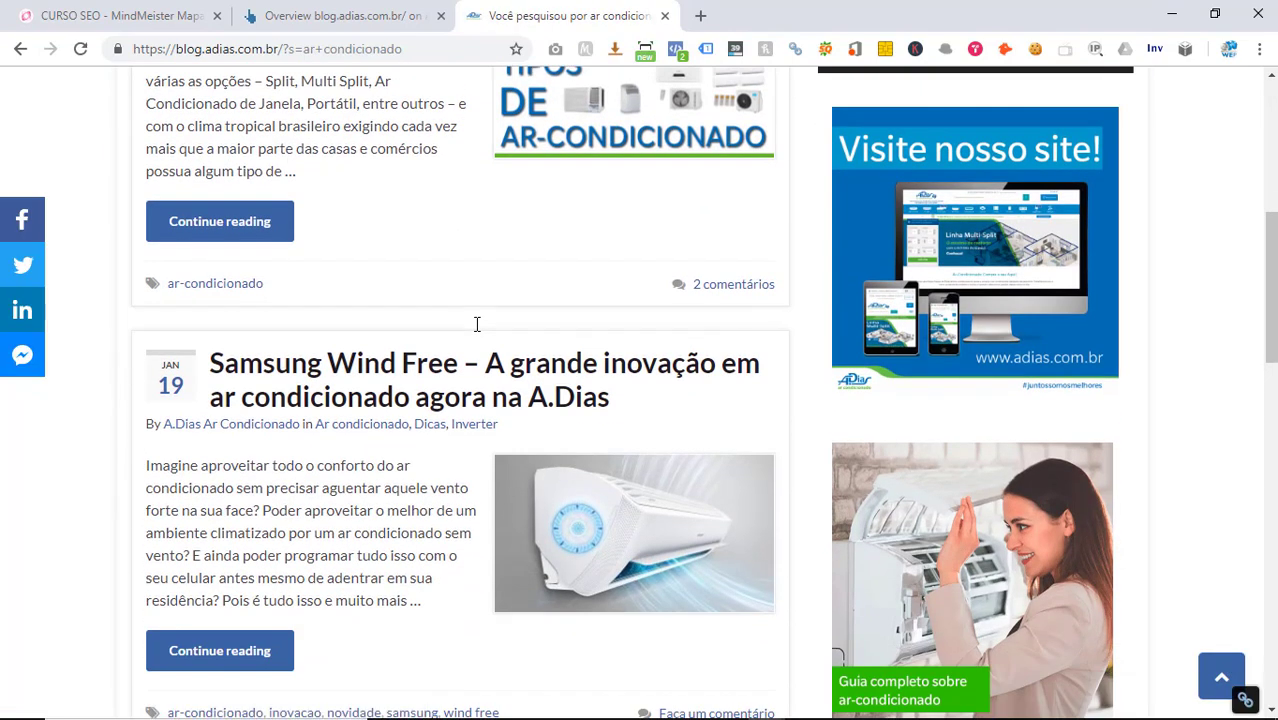
scroll(476, 332, down, 5)
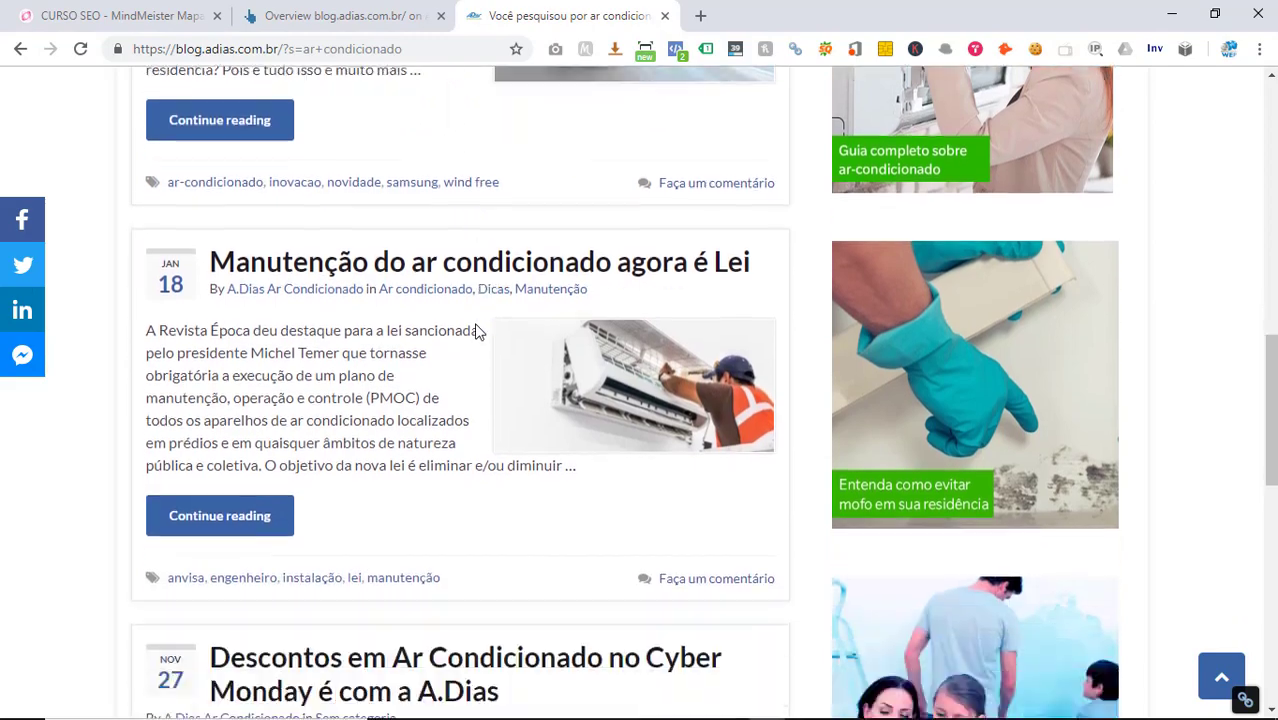
scroll(476, 332, down, 5)
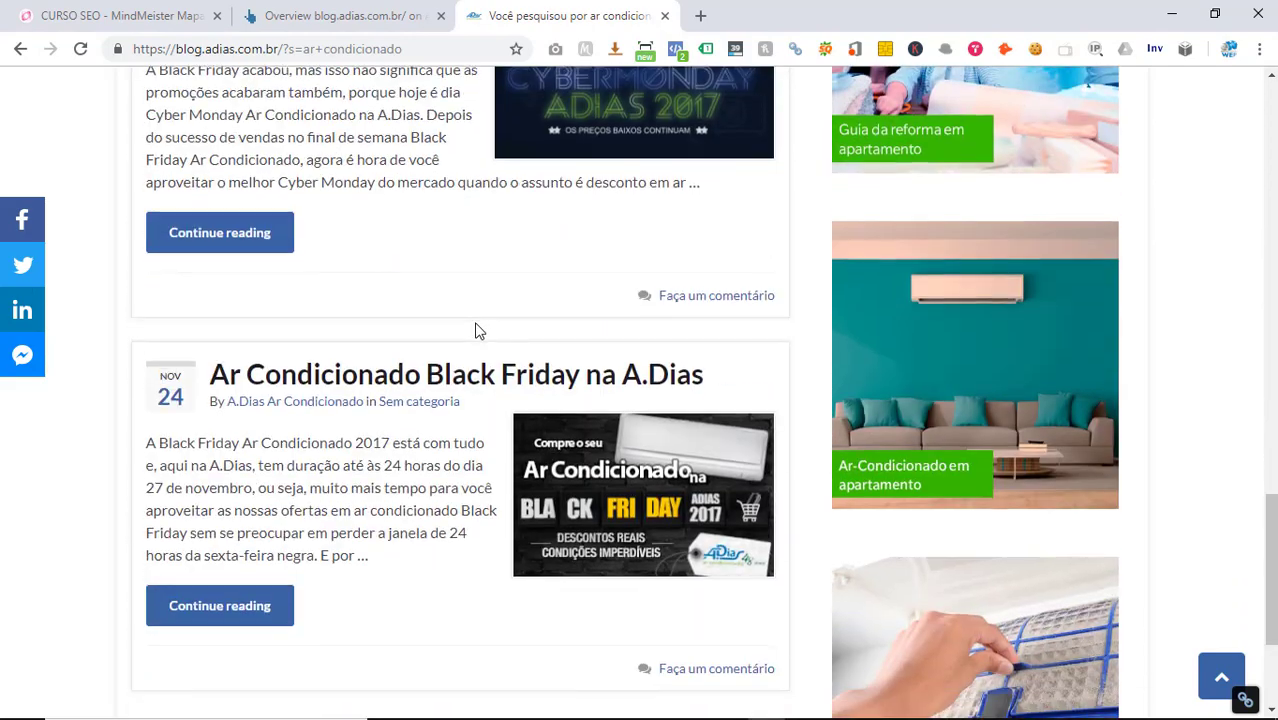
scroll(476, 332, down, 2)
scroll(476, 332, up, 10)
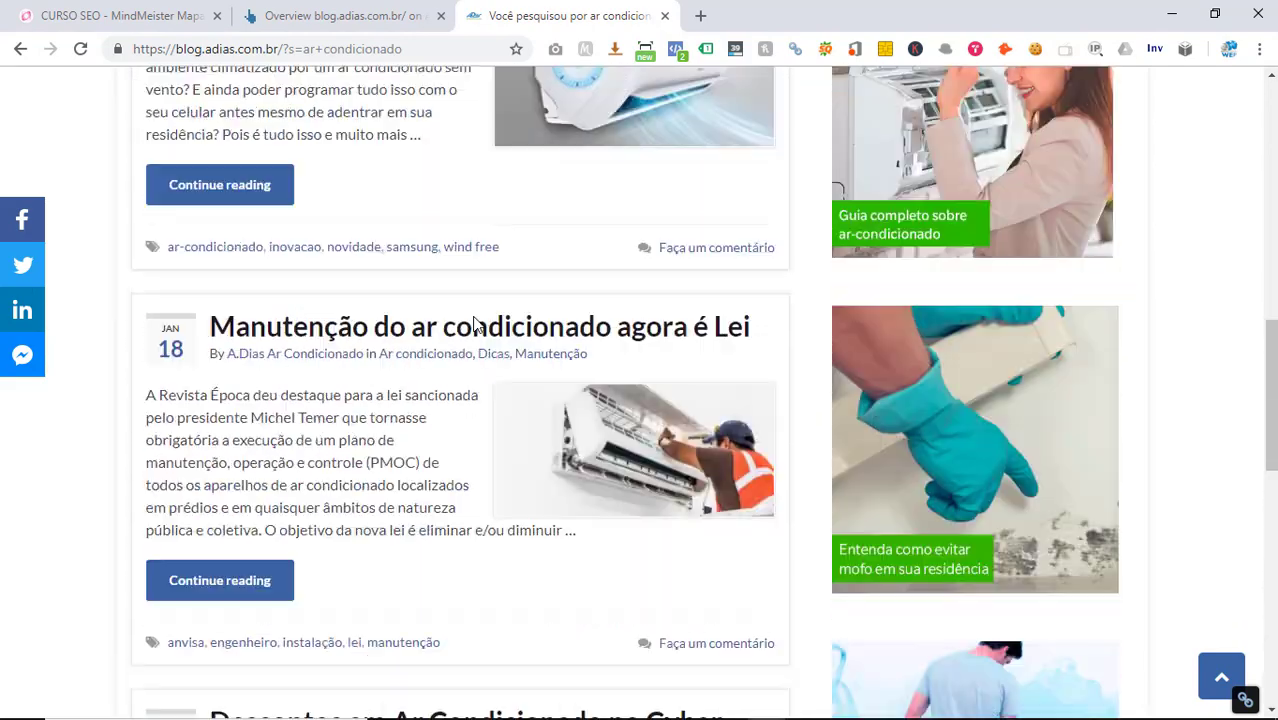
scroll(476, 324, up, 6)
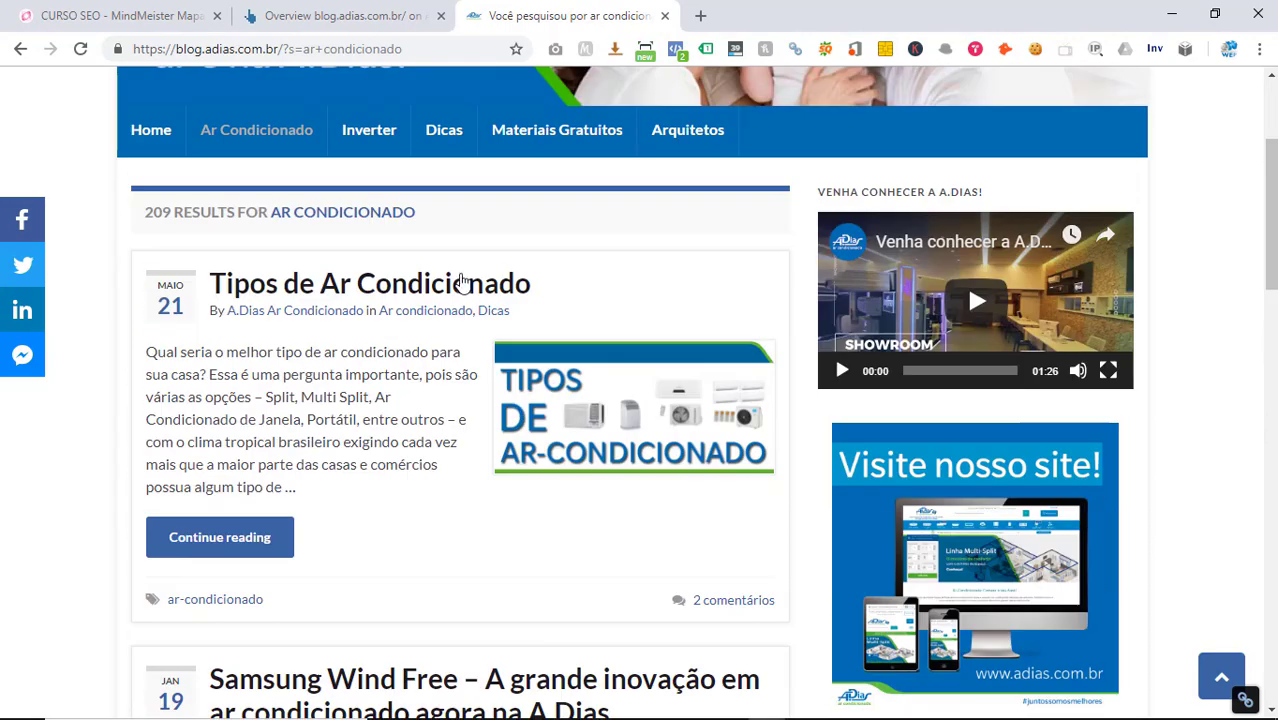
click(462, 283)
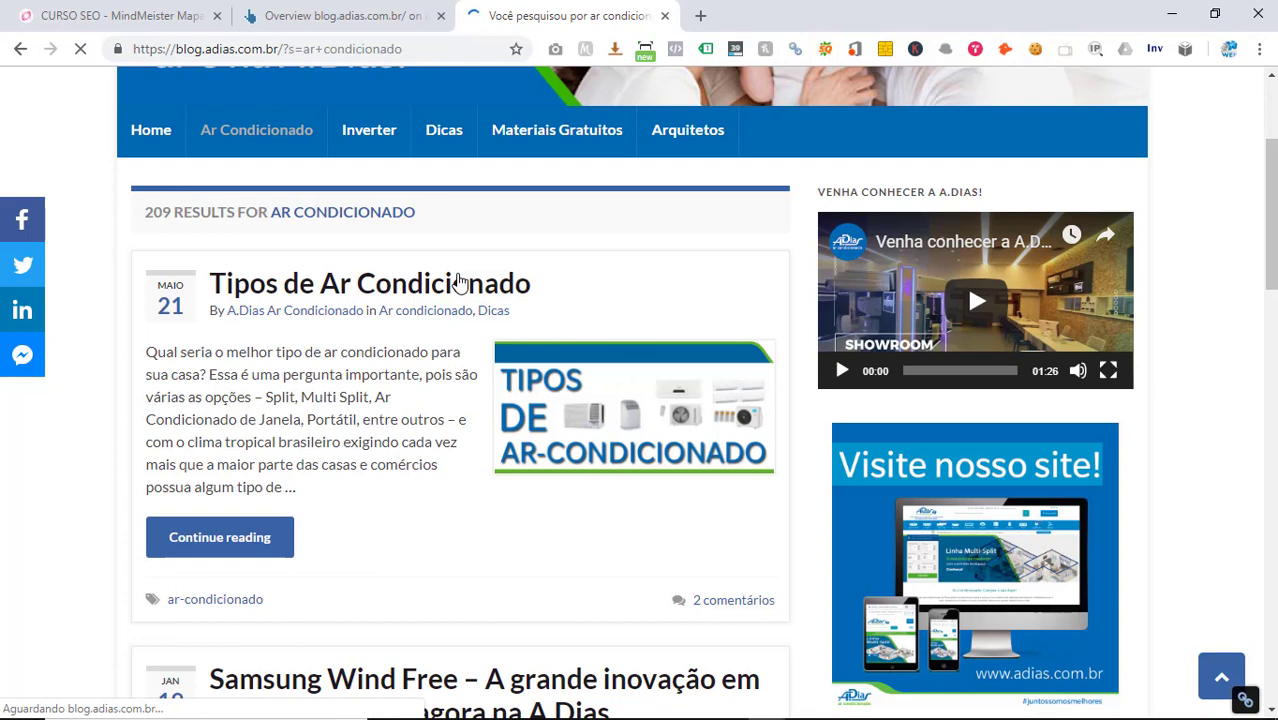
- Revisit "Quantidade de links externos" in the mind map, and check the "Tipos de Ar Condicionado" article for links down to its related posts
click(60, 16)
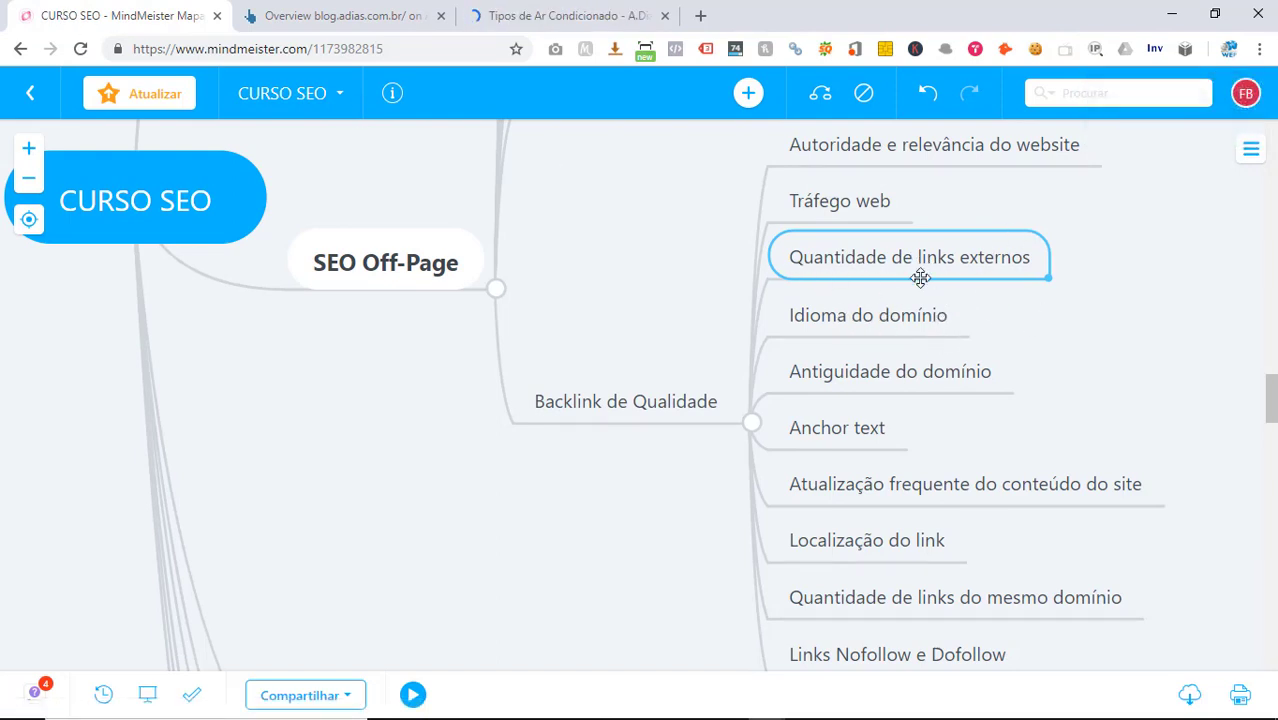
click(510, 15)
scroll(522, 392, down, 9)
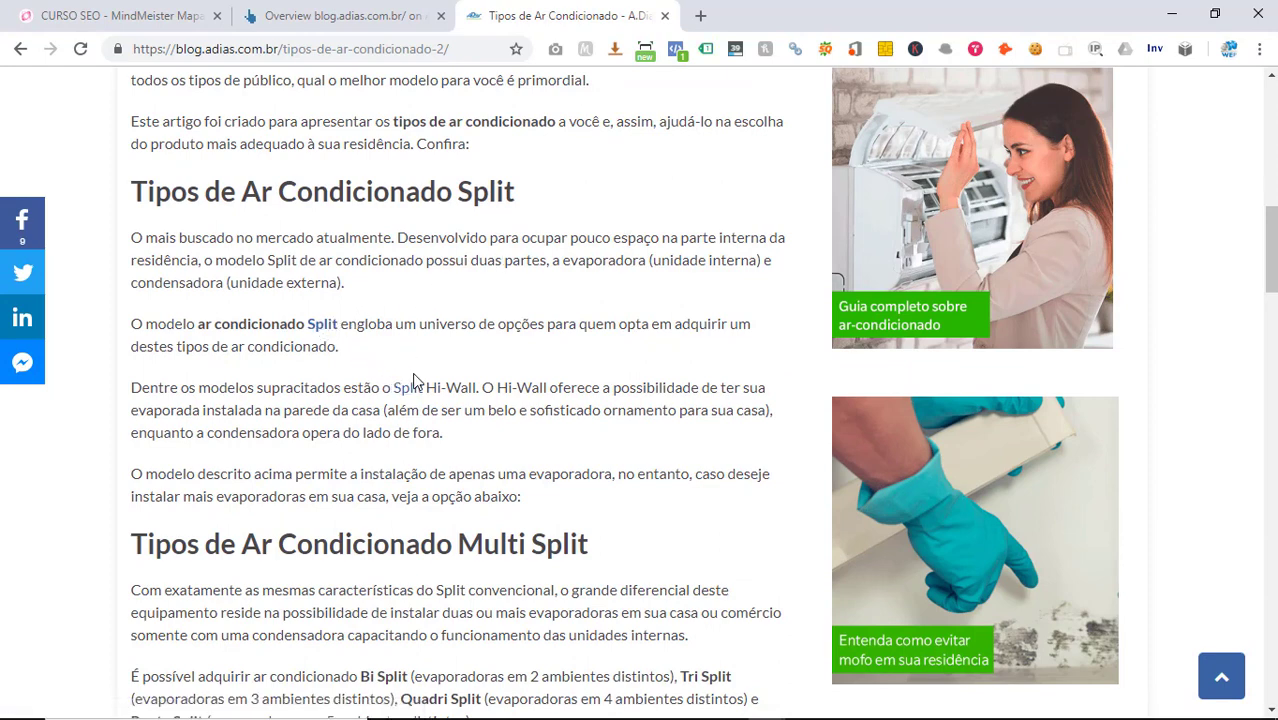
scroll(413, 387, down, 2)
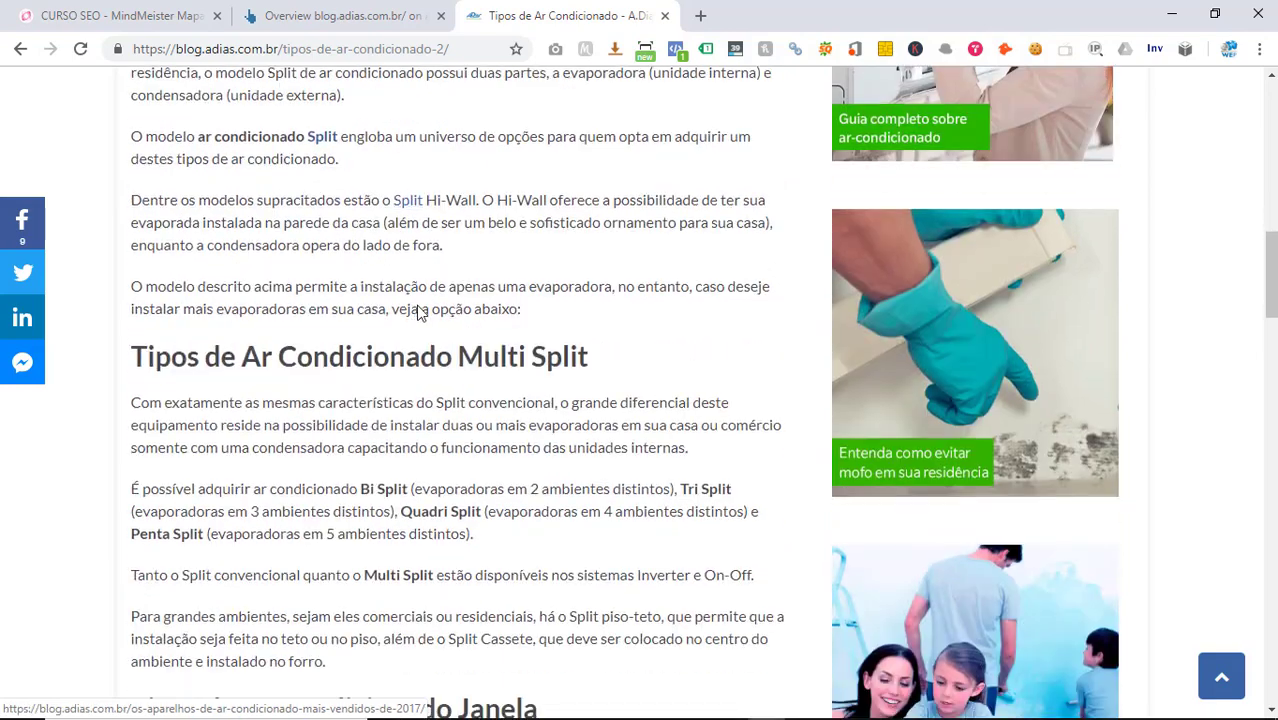
scroll(408, 205, down, 5)
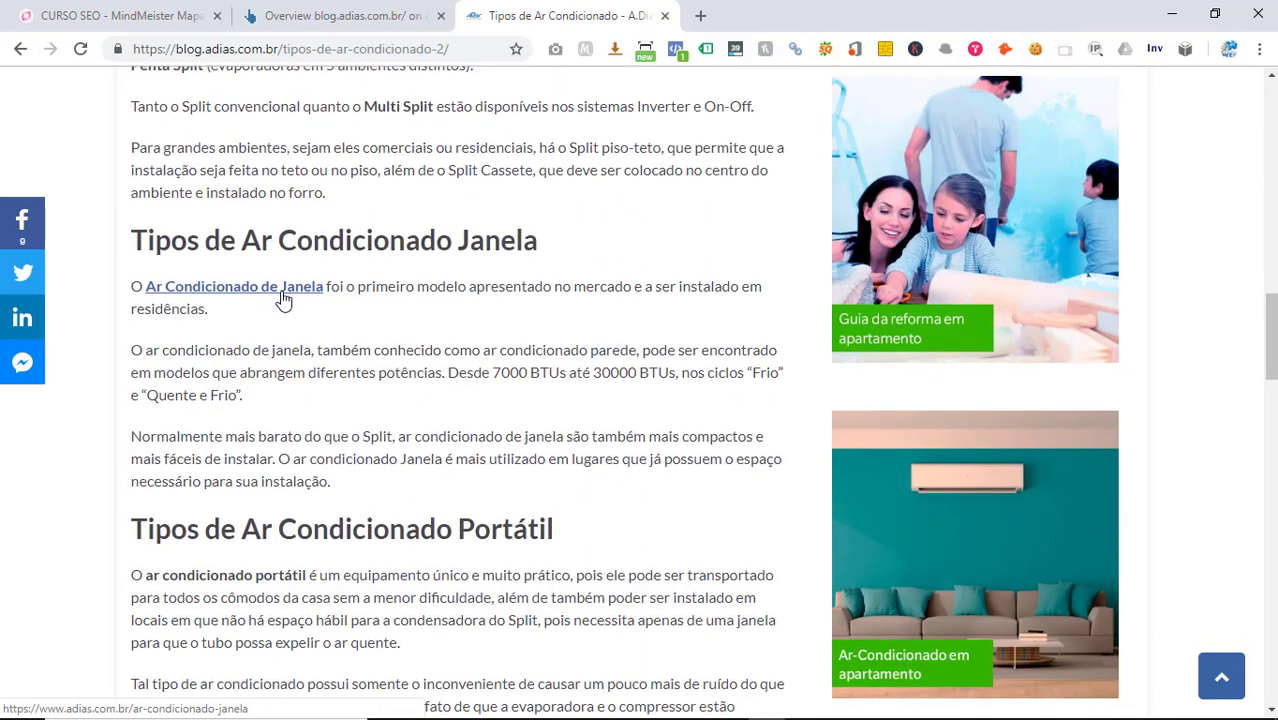
scroll(283, 298, down, 6)
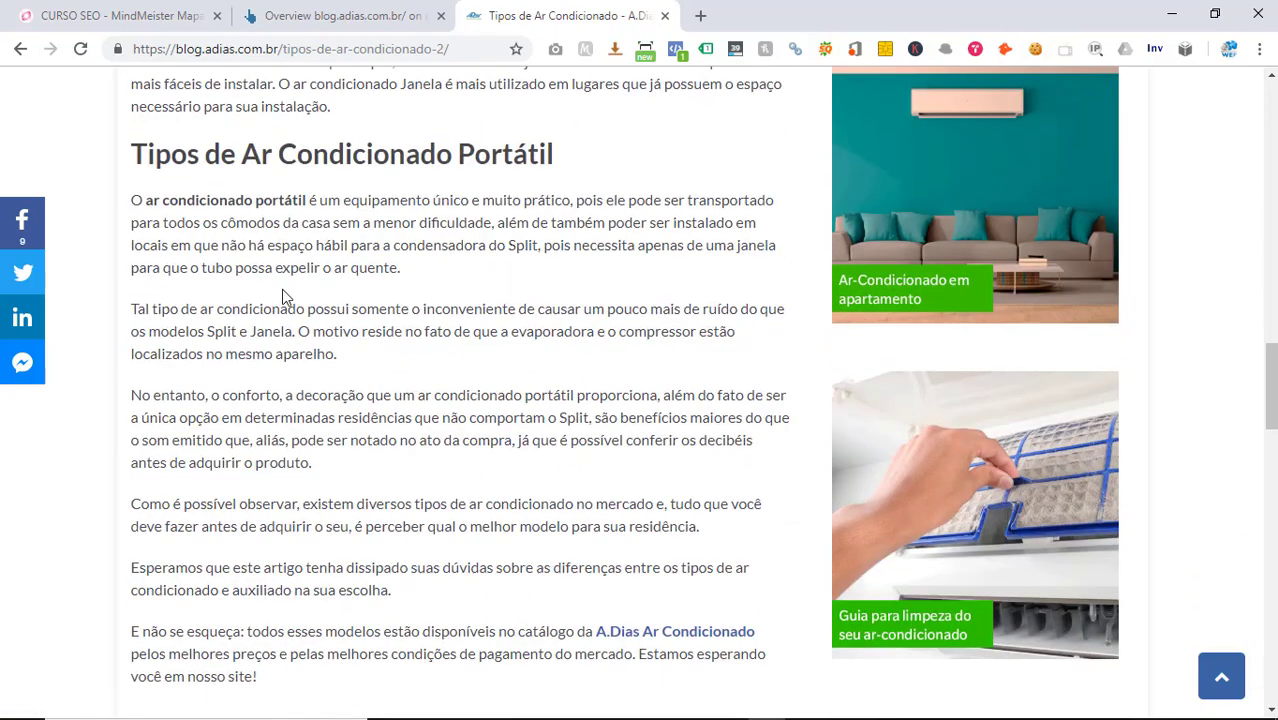
scroll(283, 298, down, 2)
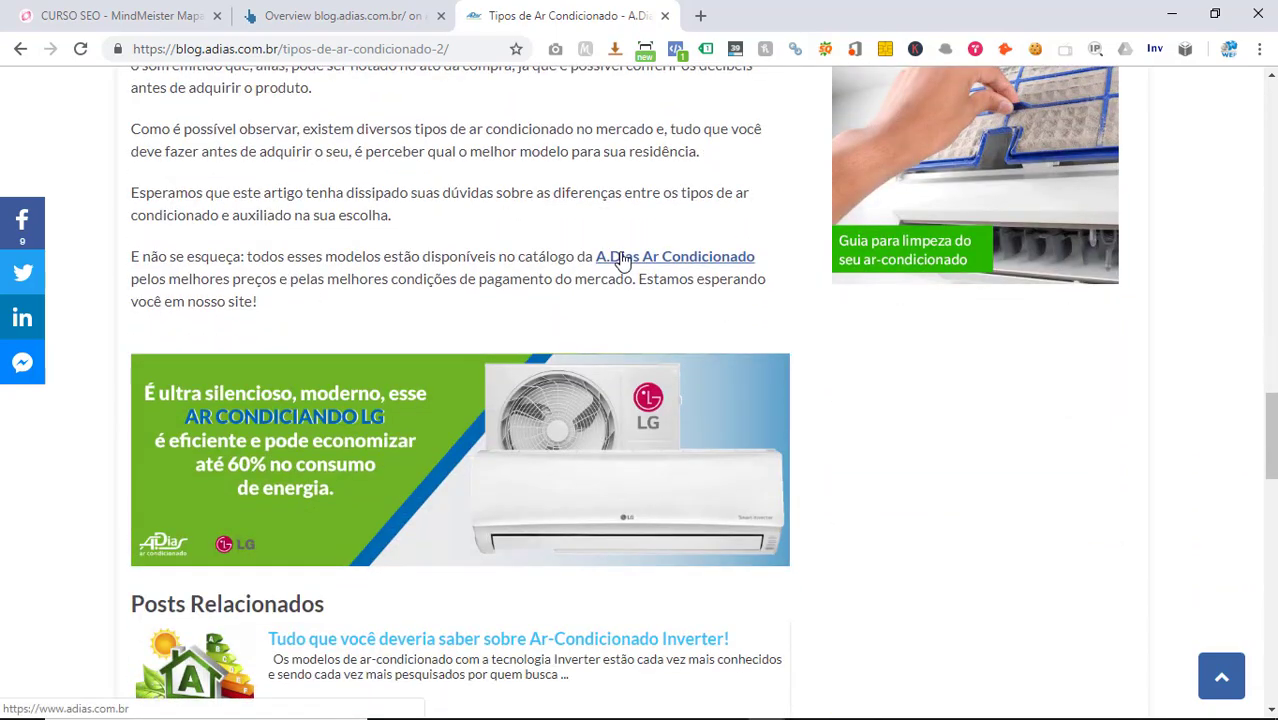
scroll(622, 260, down, 3)
- Check the links in the article's introduction and Split section against the blog's own address
scroll(583, 287, up, 8)
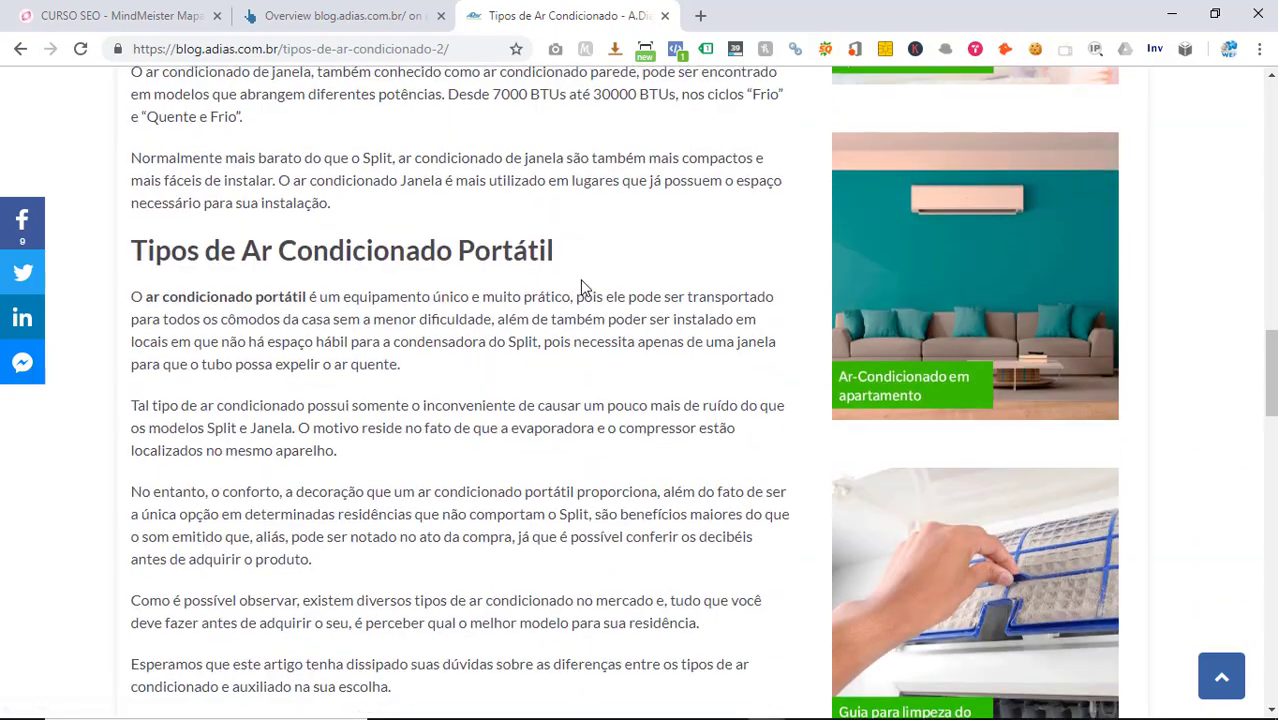
scroll(540, 315, up, 12)
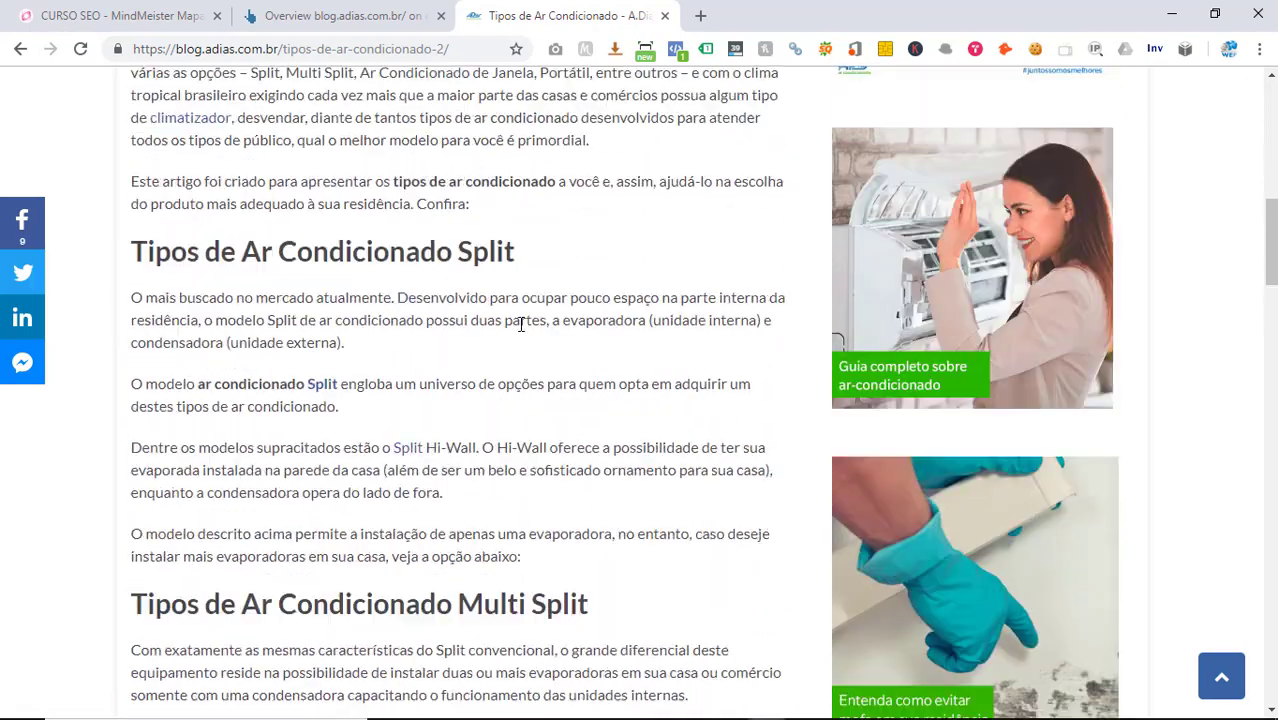
scroll(520, 324, up, 3)
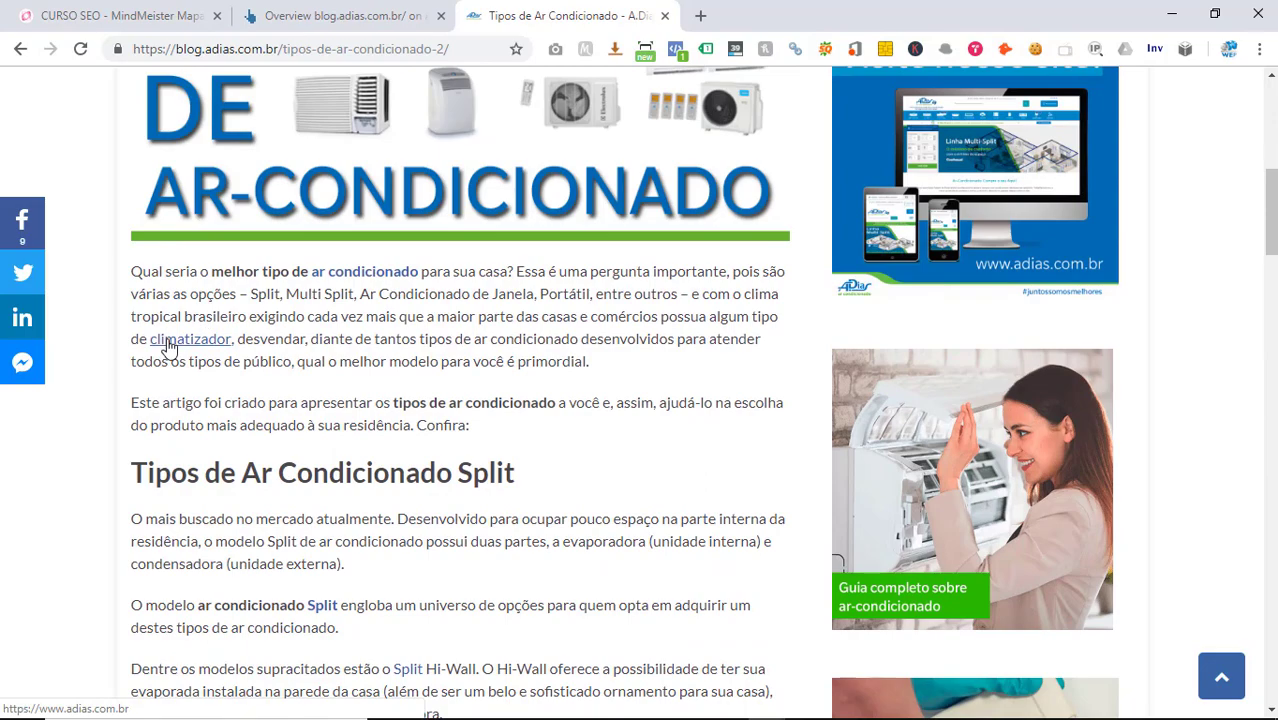
scroll(563, 346, up, 3)
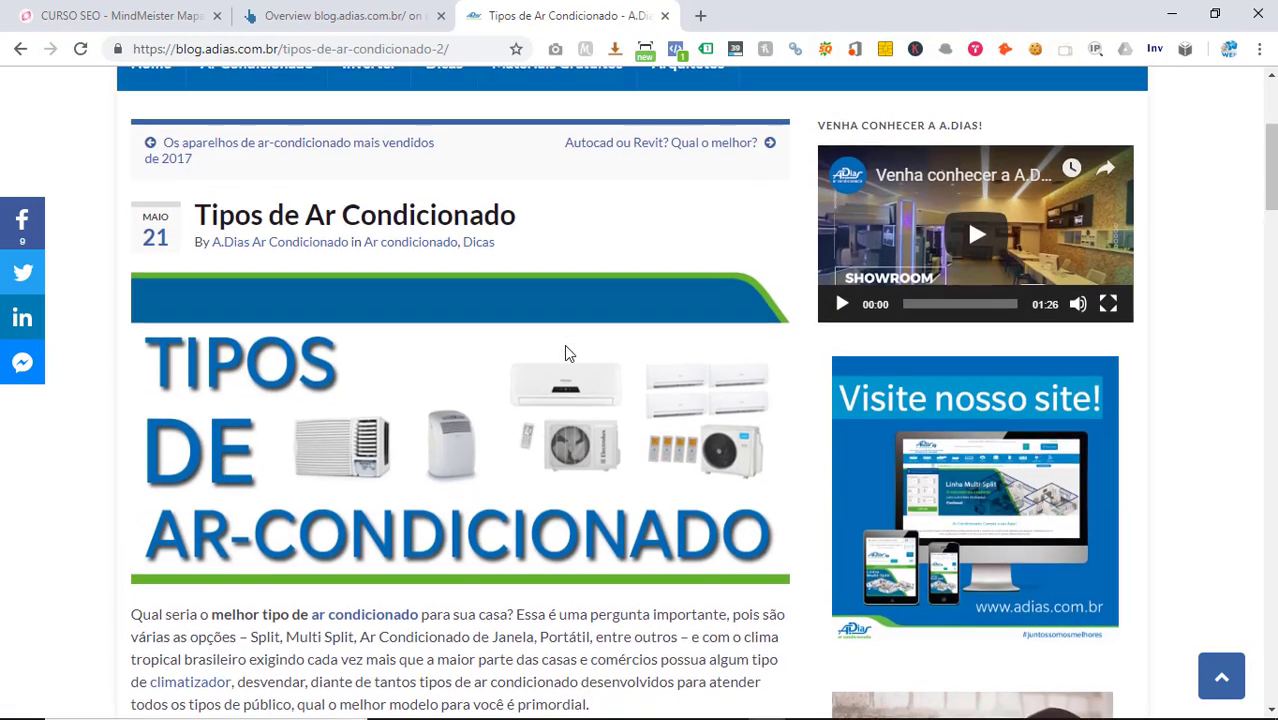
scroll(561, 343, down, 5)
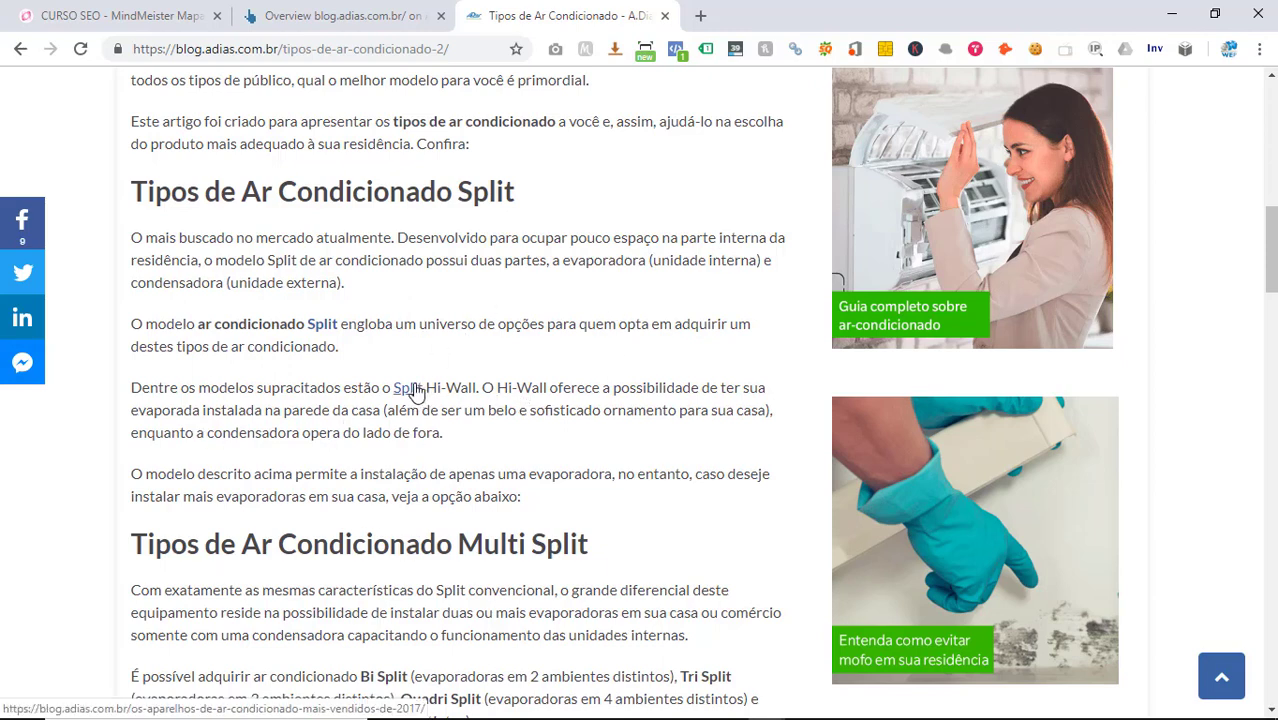
drag(204, 58, 162, 62)
click(488, 236)
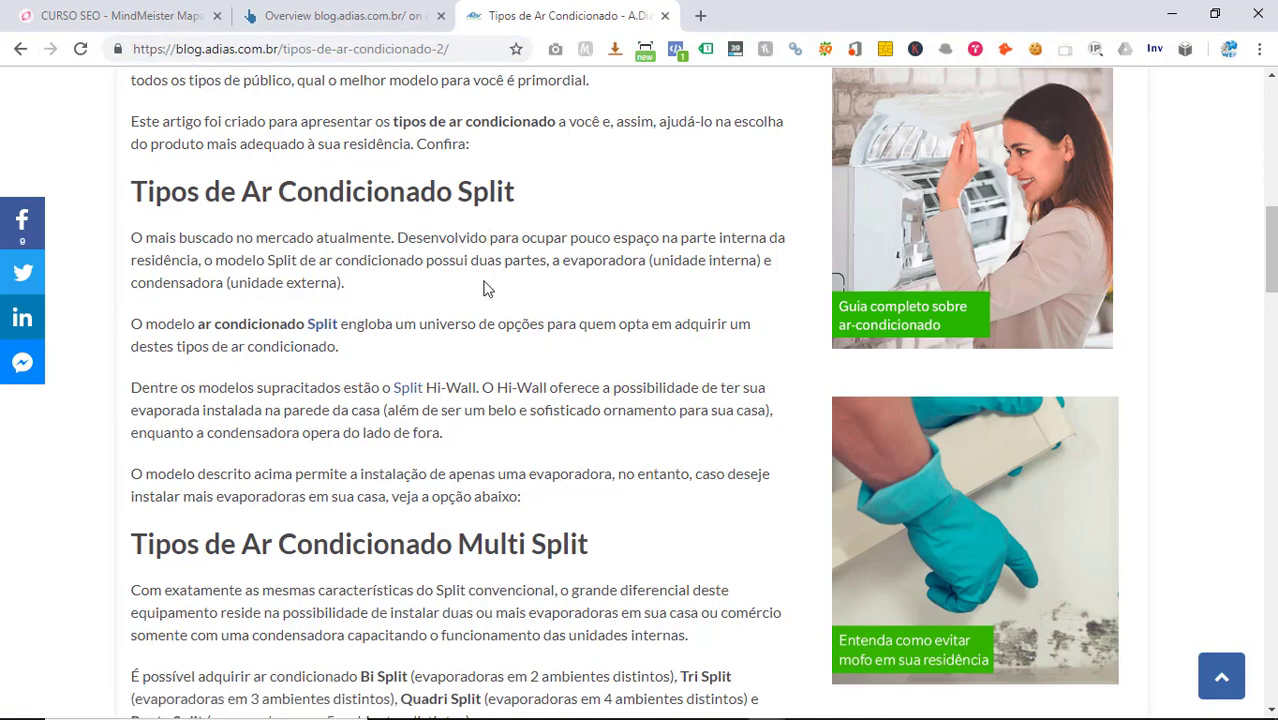
- Review the article's links again from the site menu down to the LG banner and related posts
scroll(487, 288, up, 10)
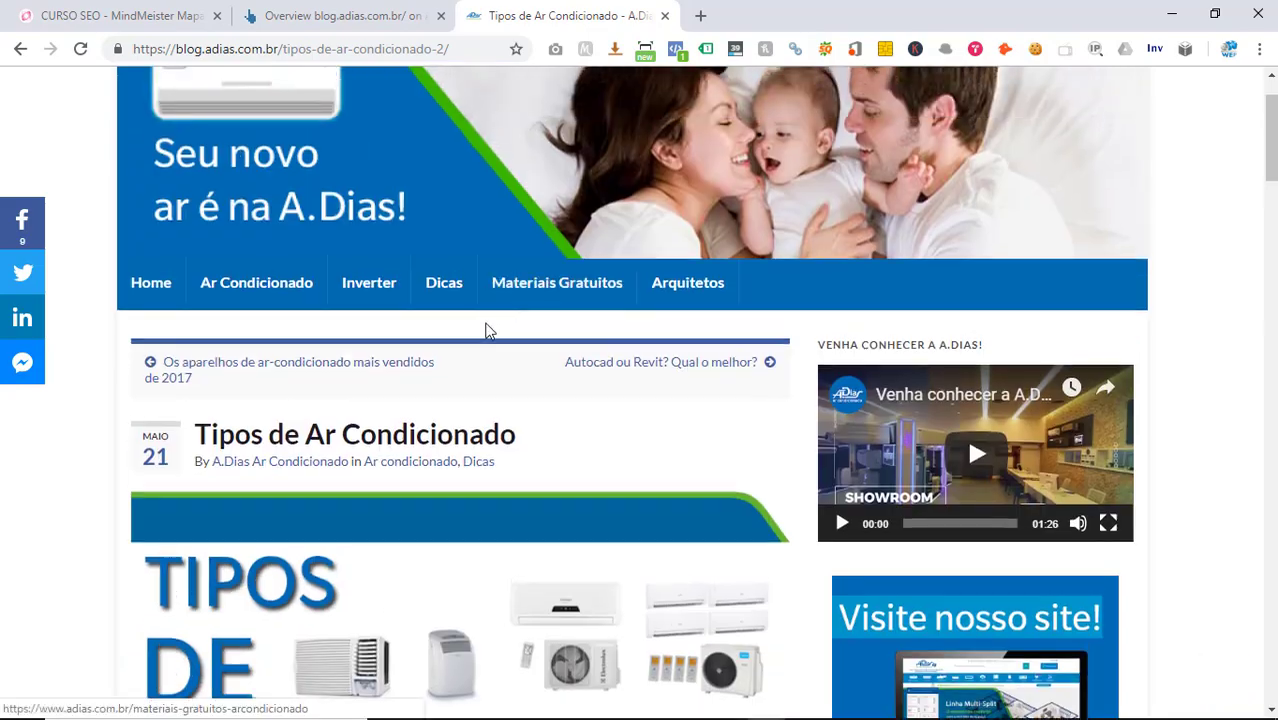
scroll(482, 322, down, 10)
scroll(481, 319, down, 15)
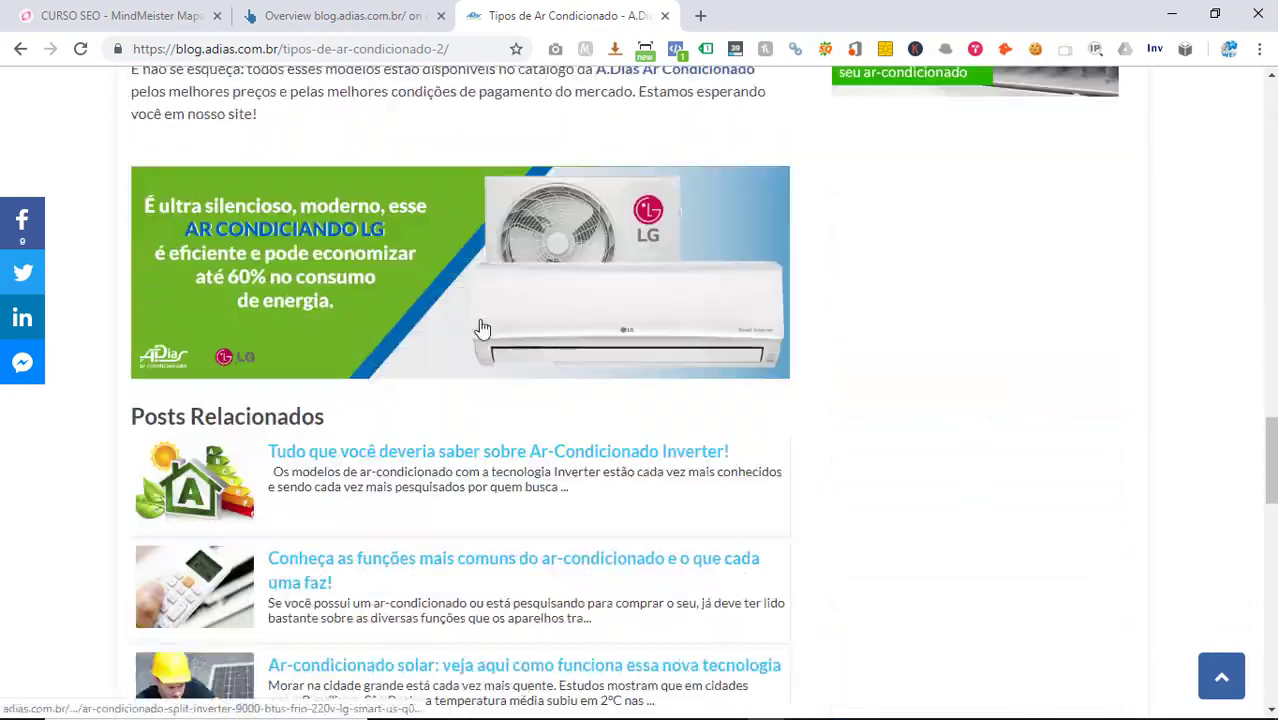
scroll(483, 319, up, 10)
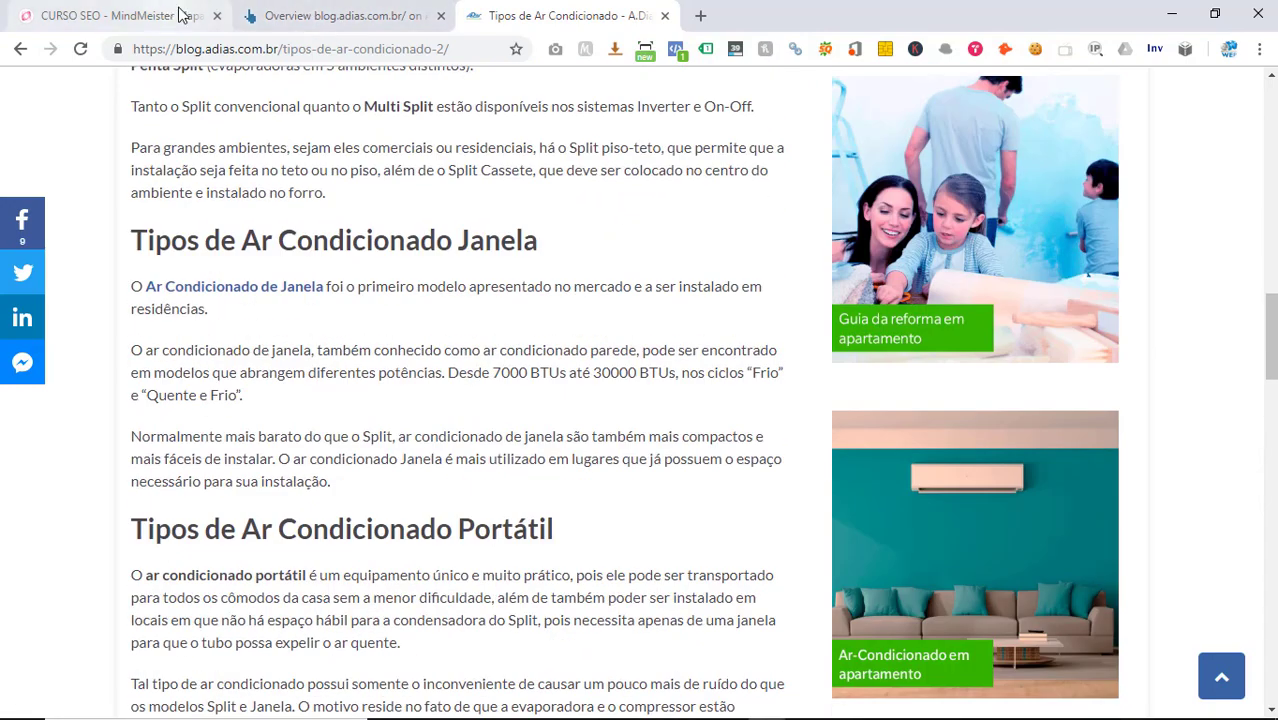
- Highlight "Idioma do domínio" and "Antiguidade do domínio" in the mind map
click(177, 14)
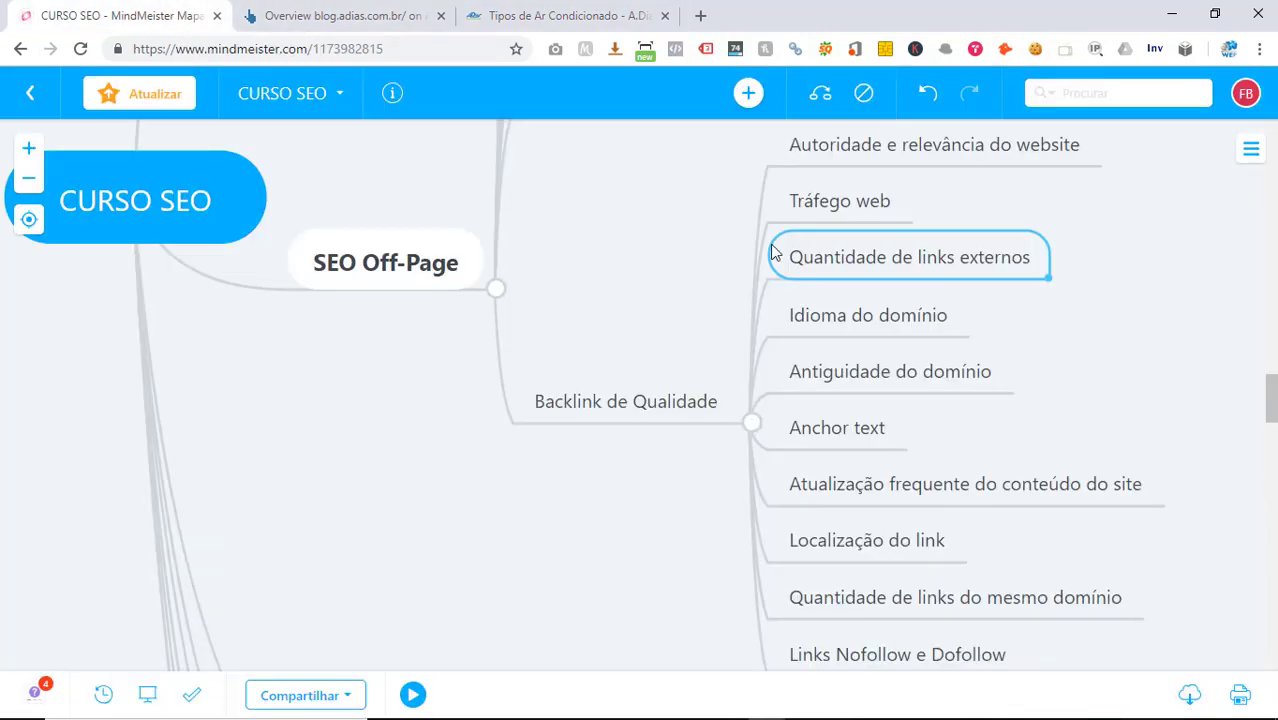
click(927, 323)
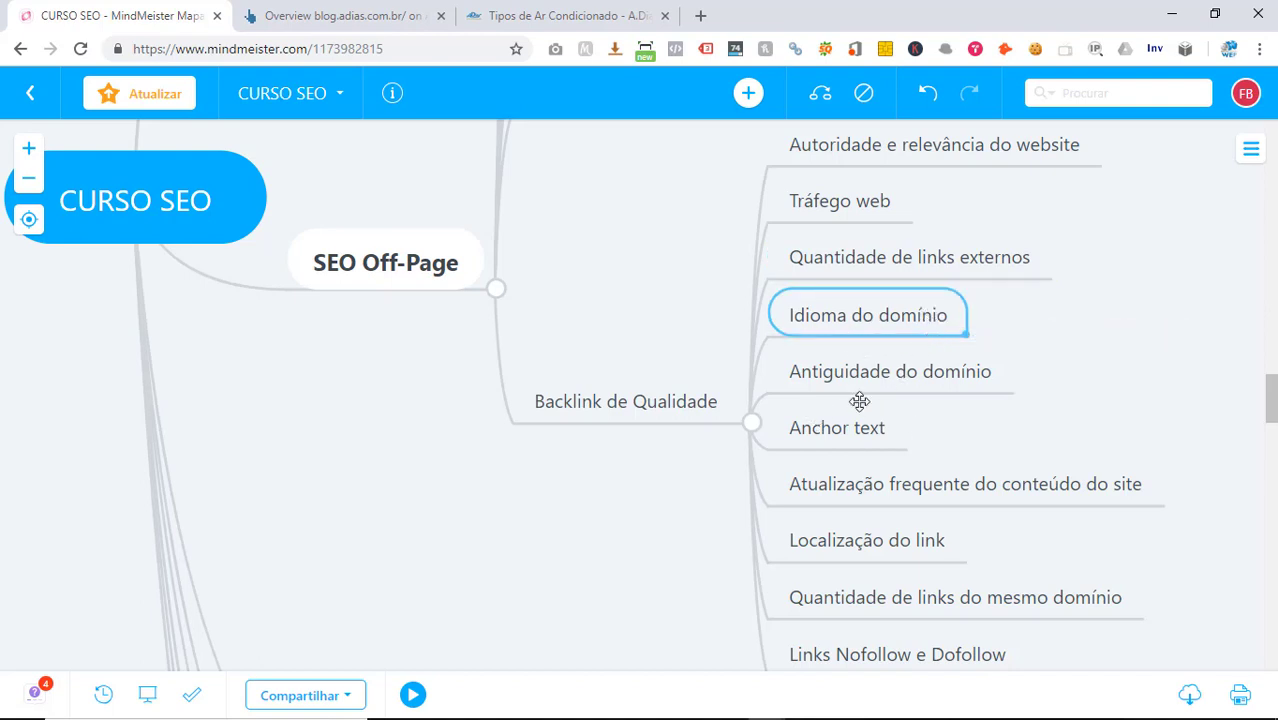
click(885, 371)
- Look up the "Tipos de Ar Condicionado" page's host in DNSlytics and read the report down to the Whois contact records
click(566, 14)
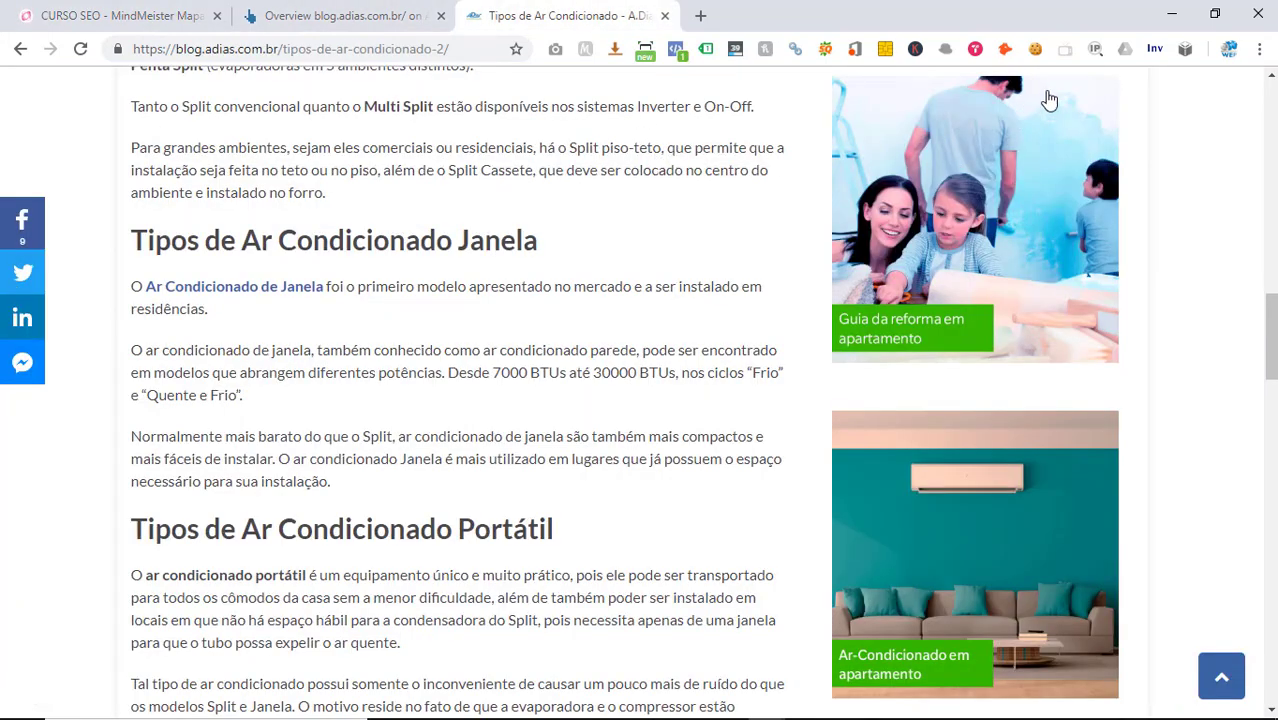
click(1096, 50)
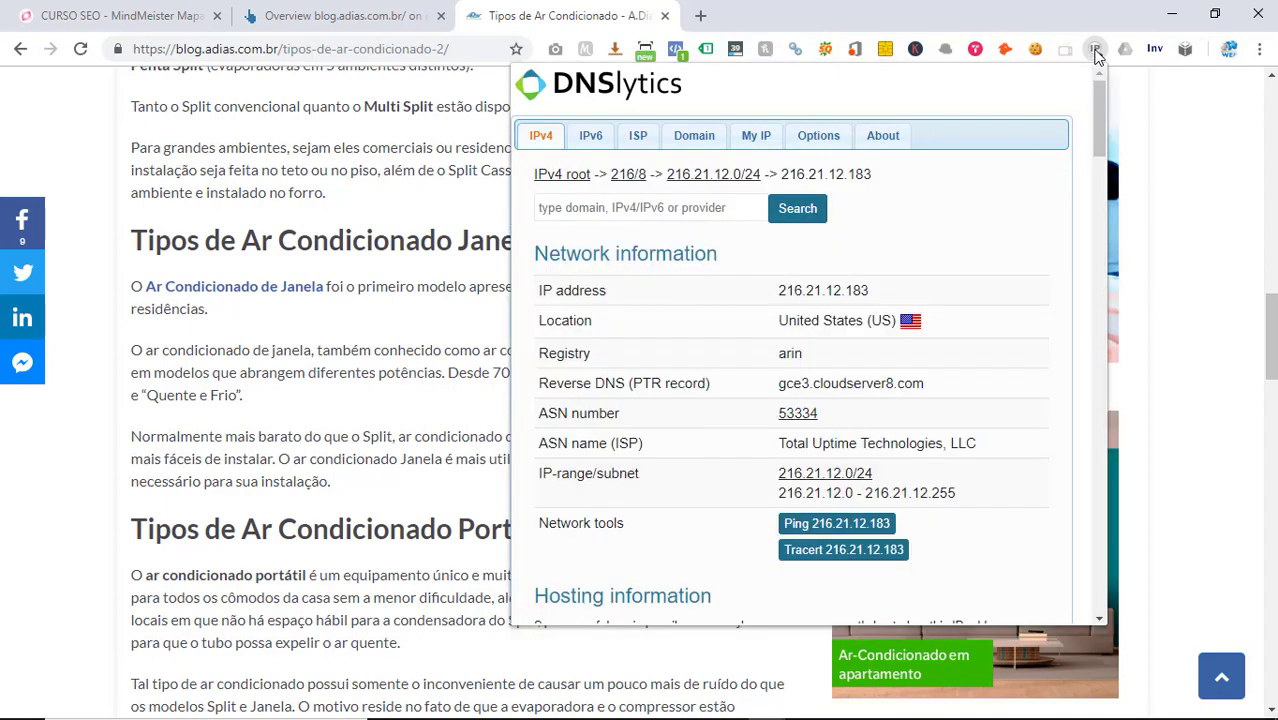
scroll(990, 334, down, 10)
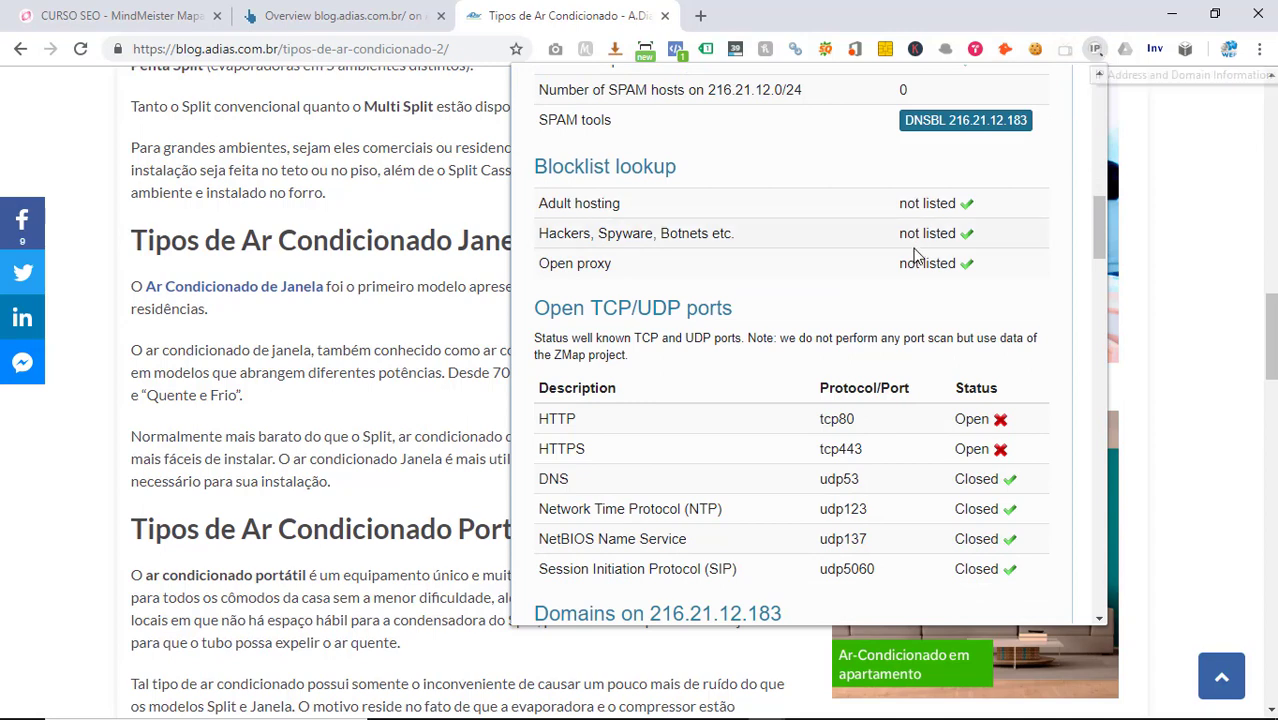
scroll(913, 257, down, 8)
scroll(913, 257, down, 8)
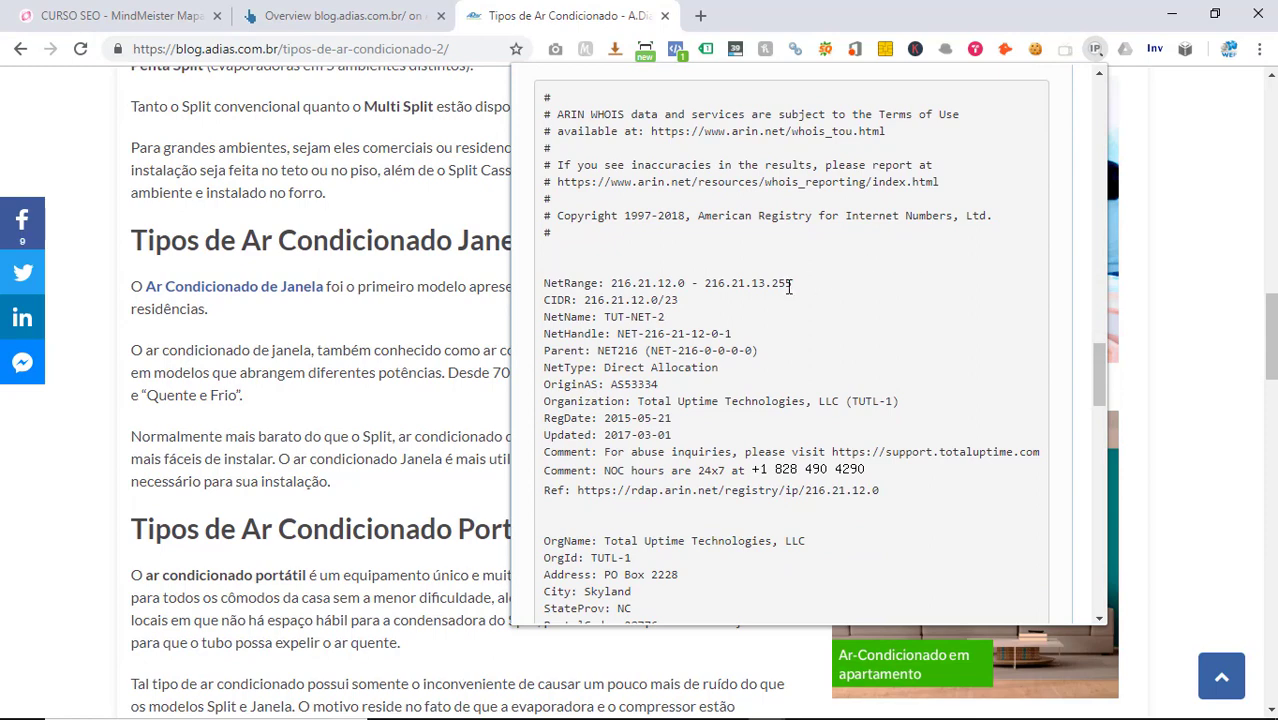
scroll(788, 287, down, 5)
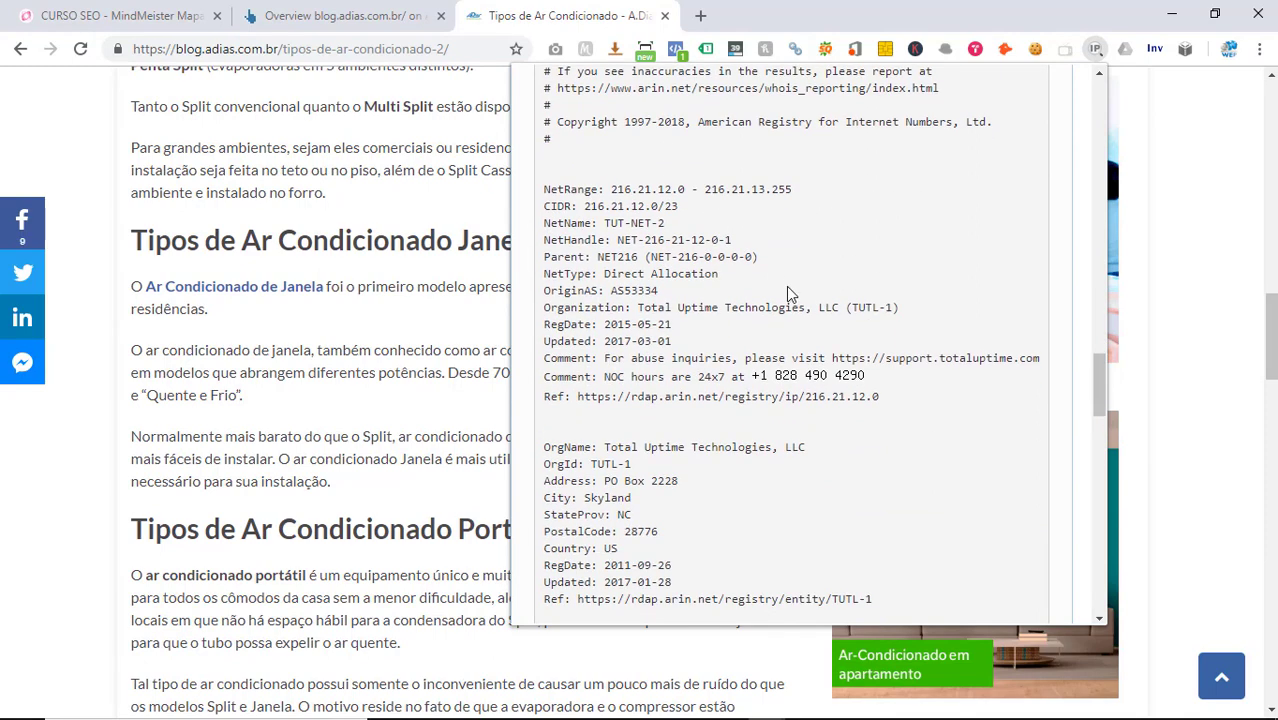
scroll(788, 292, down, 4)
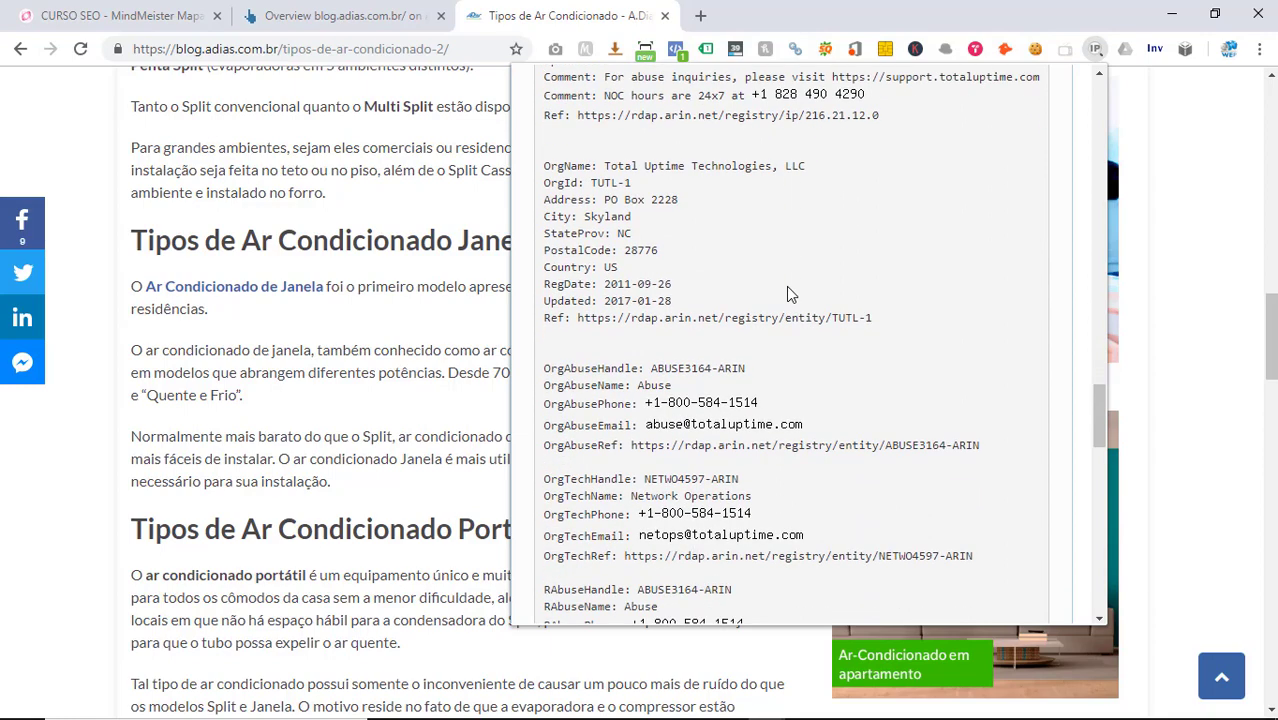
scroll(786, 286, down, 8)
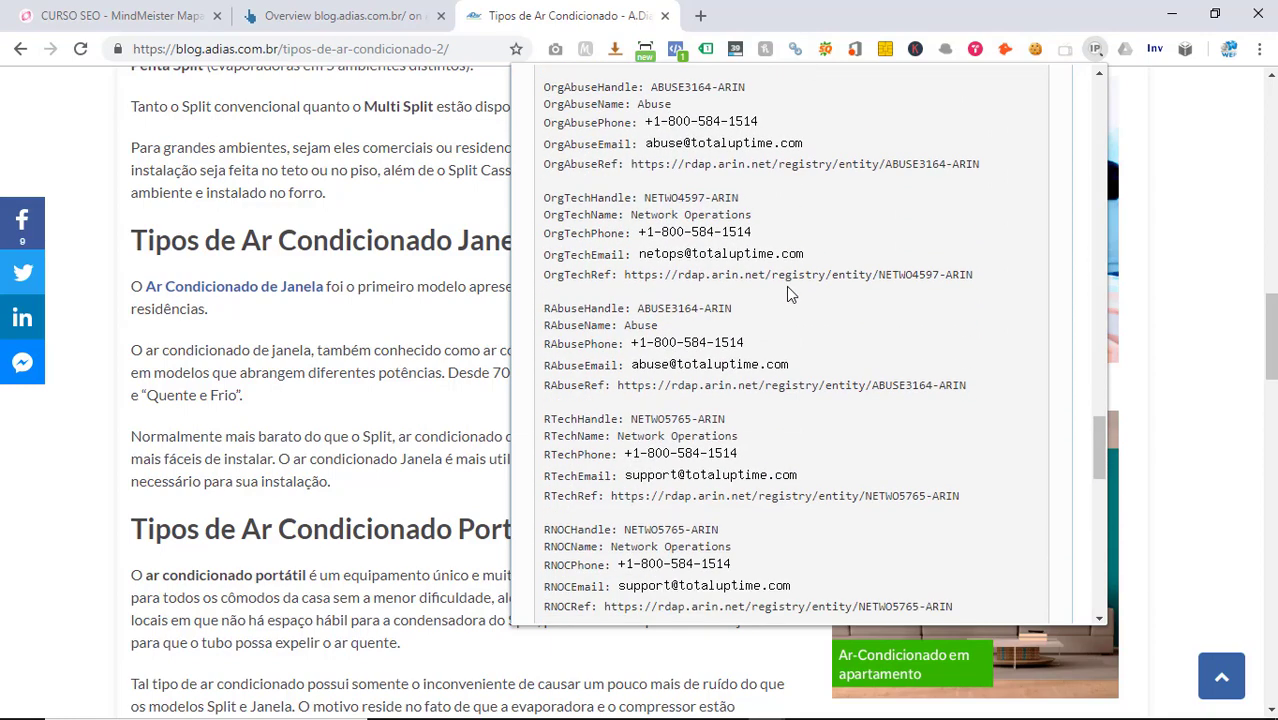
- Examine the DNSlytics Whois record from its network range and organization data down to the last contact entries
scroll(786, 293, up, 8)
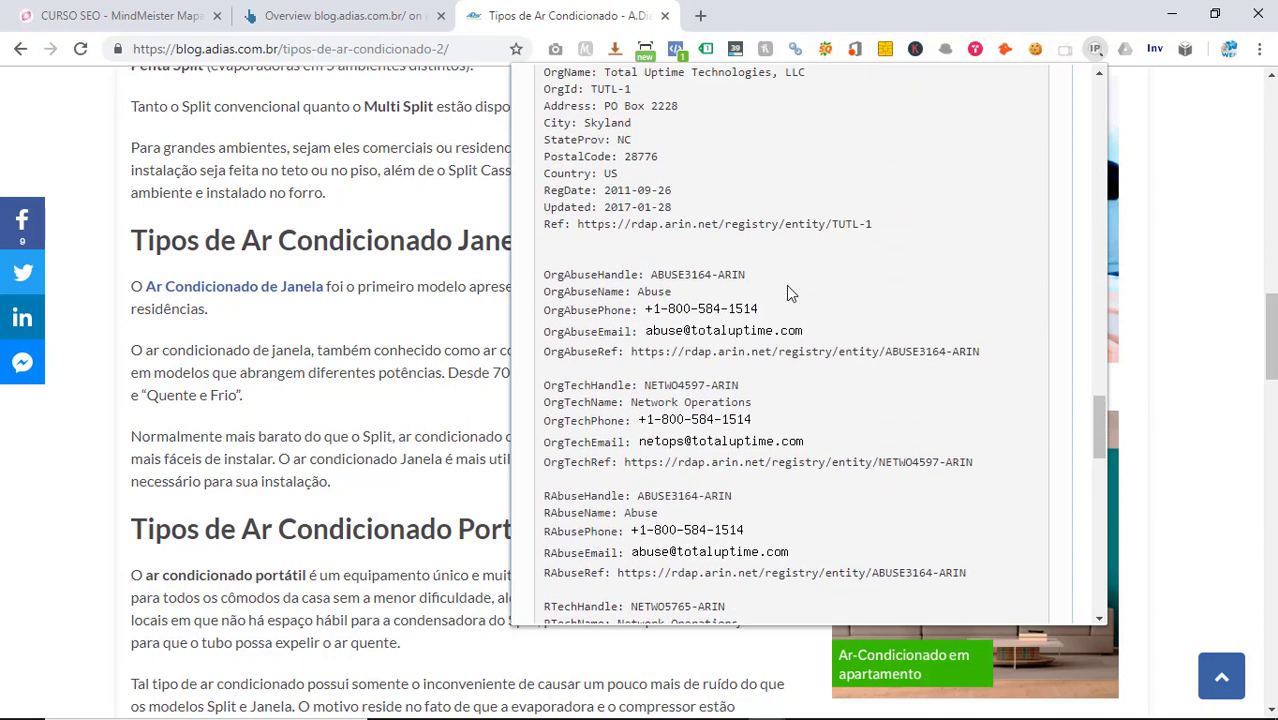
scroll(787, 292, up, 5)
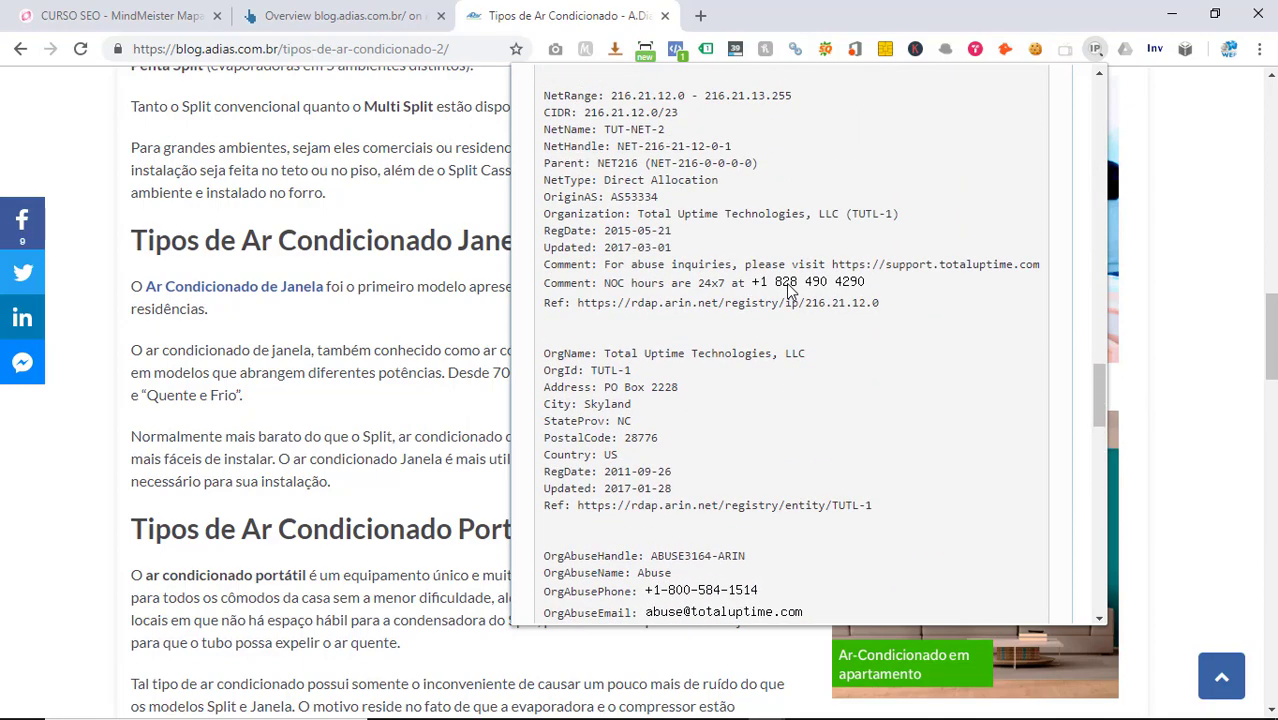
scroll(788, 290, up, 2)
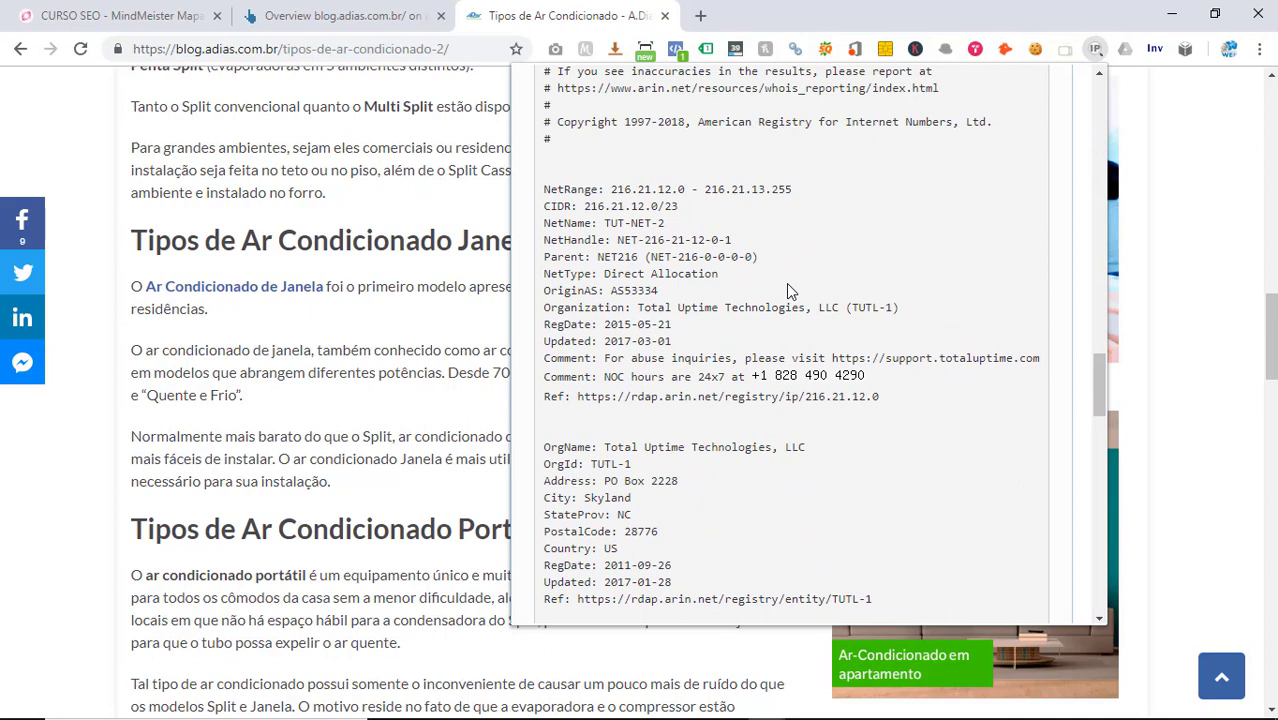
scroll(786, 283, up, 4)
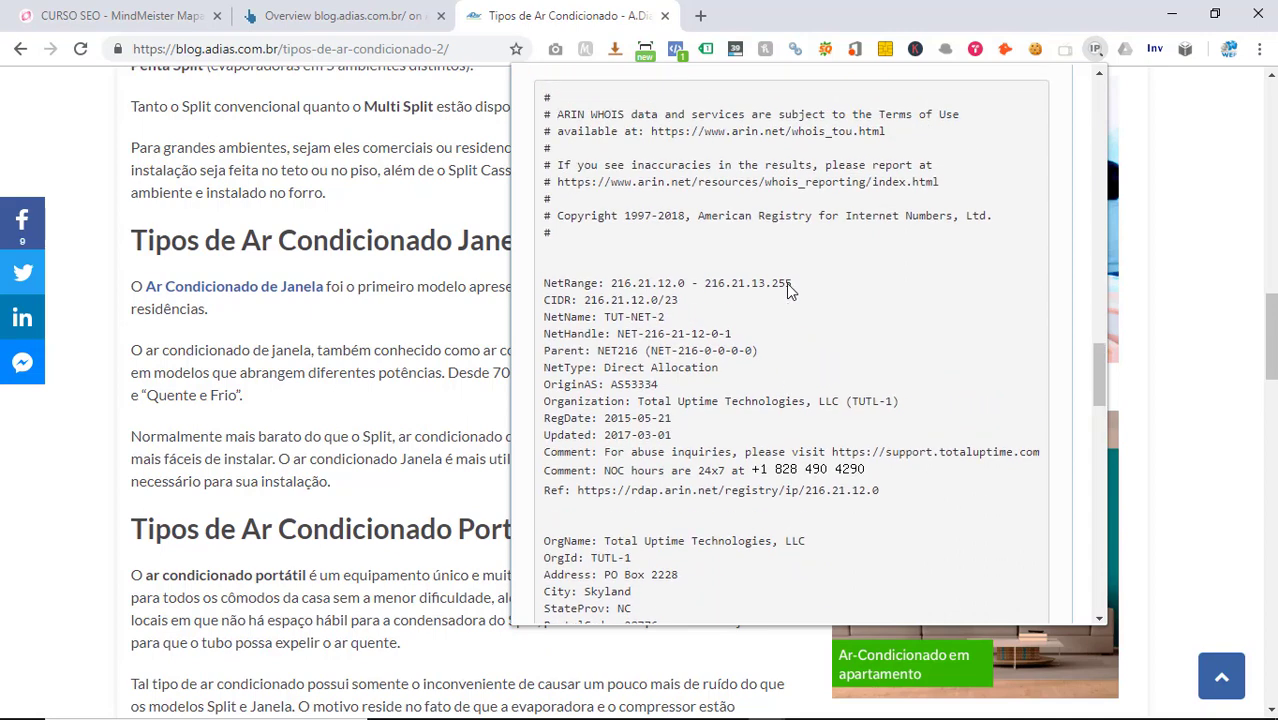
scroll(786, 283, down, 6)
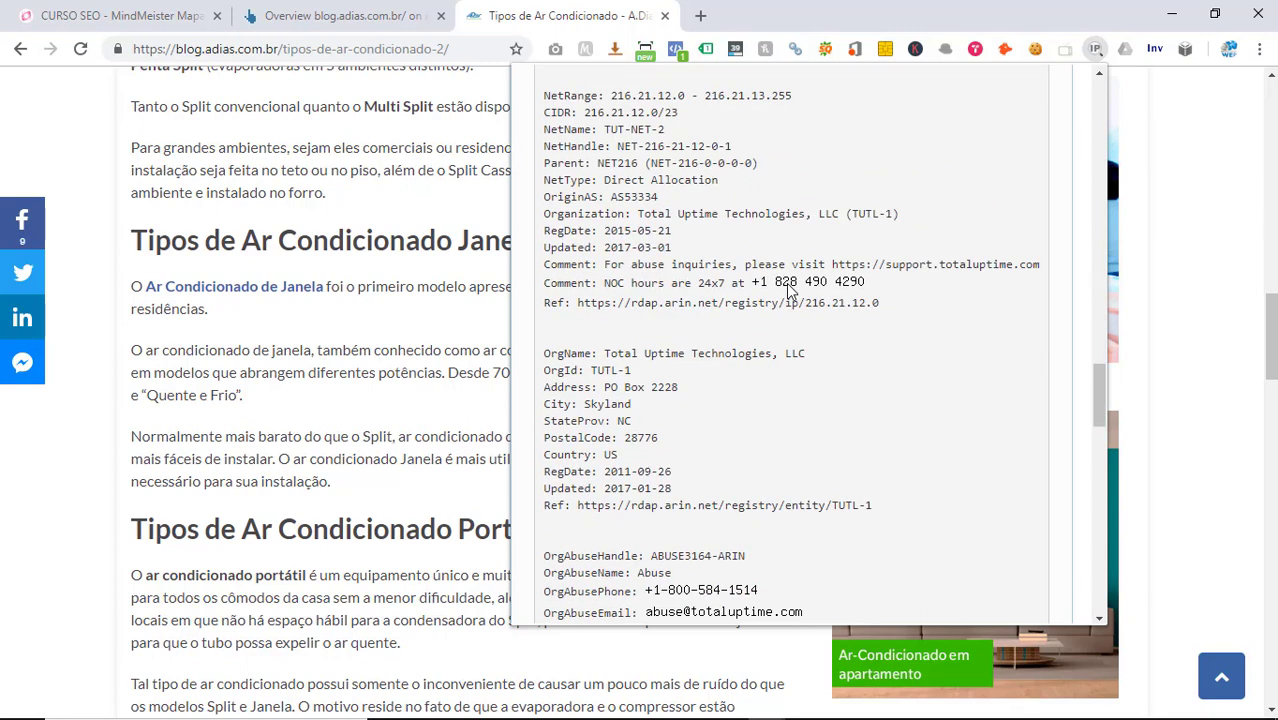
scroll(786, 283, down, 2)
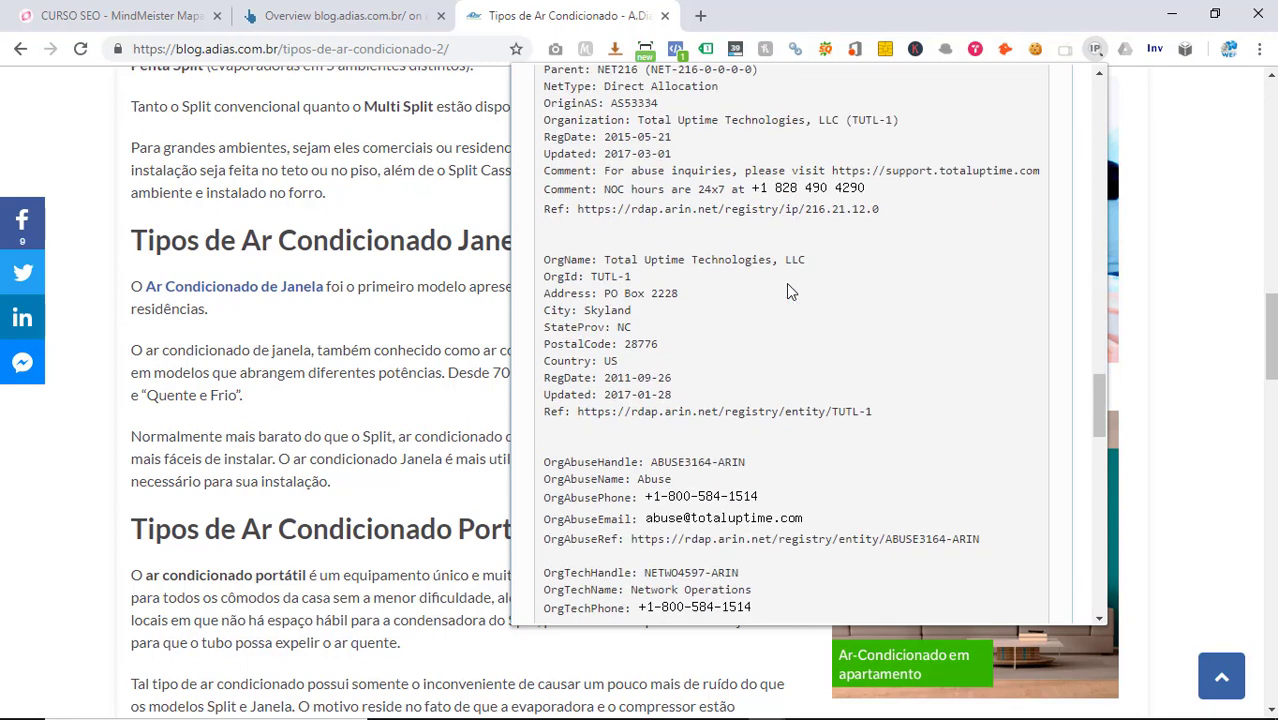
scroll(786, 283, down, 2)
scroll(786, 283, down, 4)
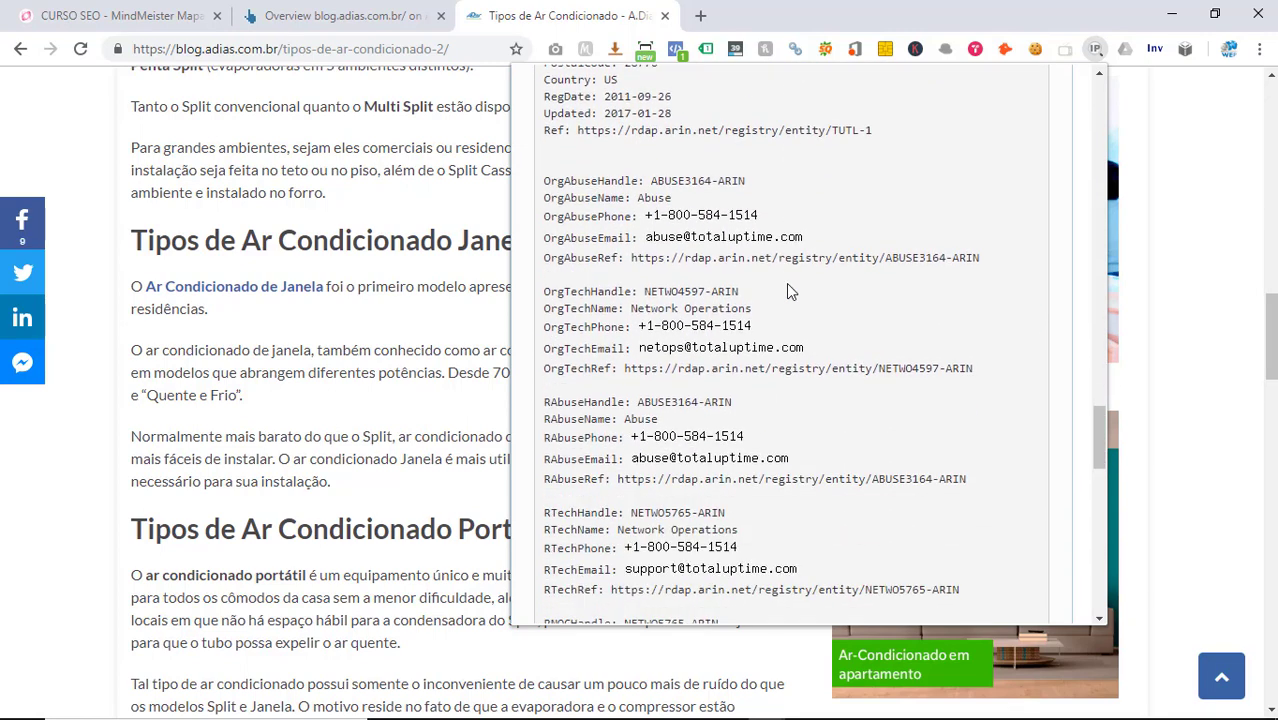
scroll(786, 290, down, 6)
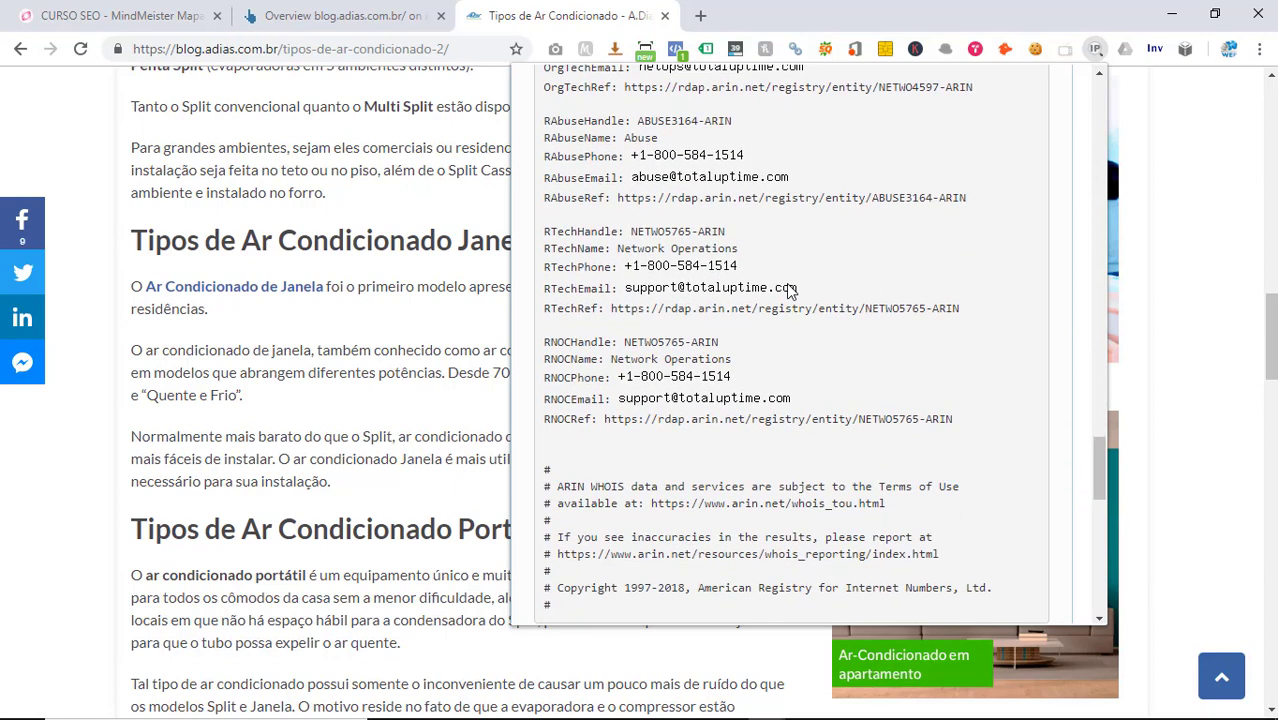
- Check the Geo information maps and the Update information at the end of the DNSlytics report
scroll(788, 289, down, 4)
scroll(788, 288, down, 3)
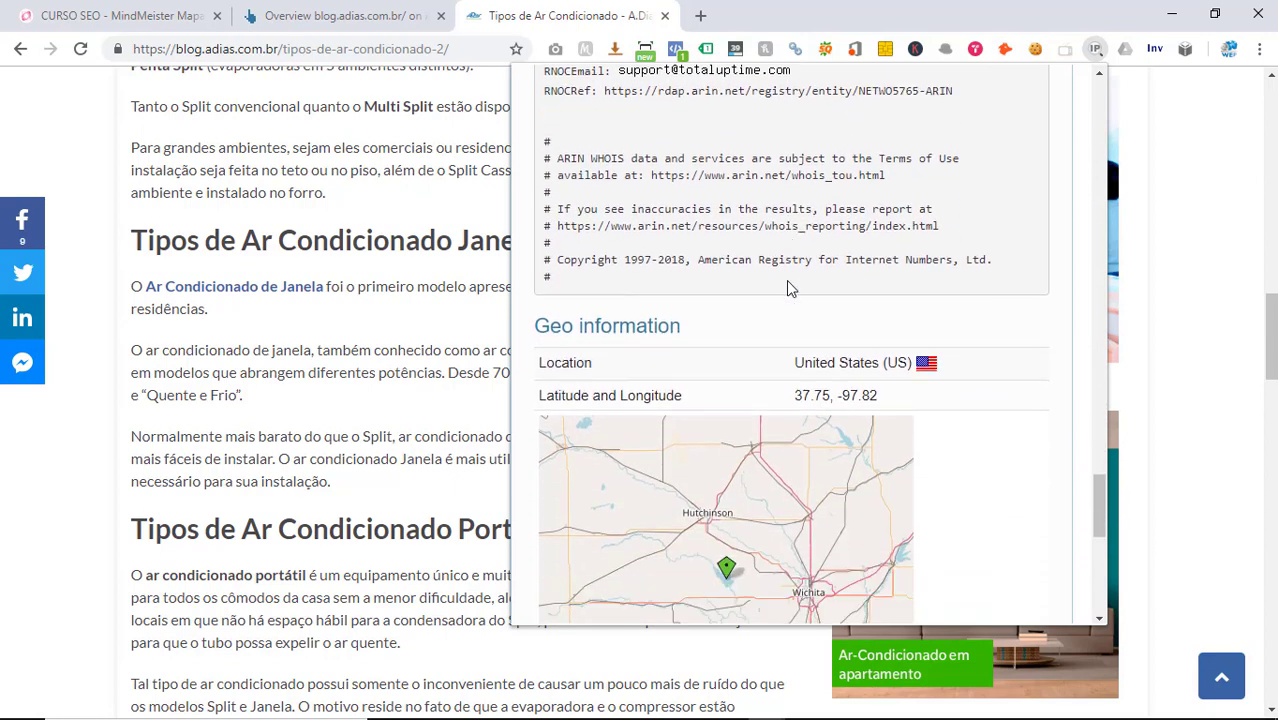
scroll(788, 288, down, 2)
scroll(964, 282, down, 3)
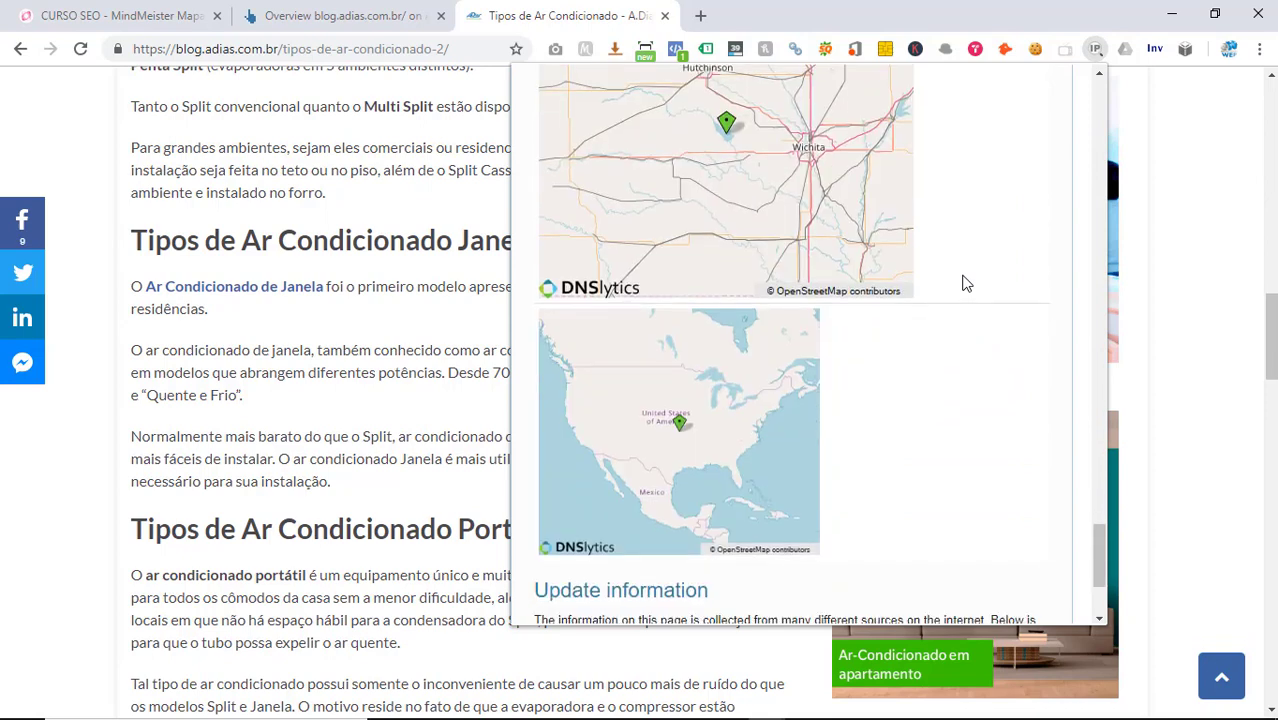
scroll(964, 283, down, 3)
scroll(962, 280, up, 1)
scroll(962, 280, down, 1)
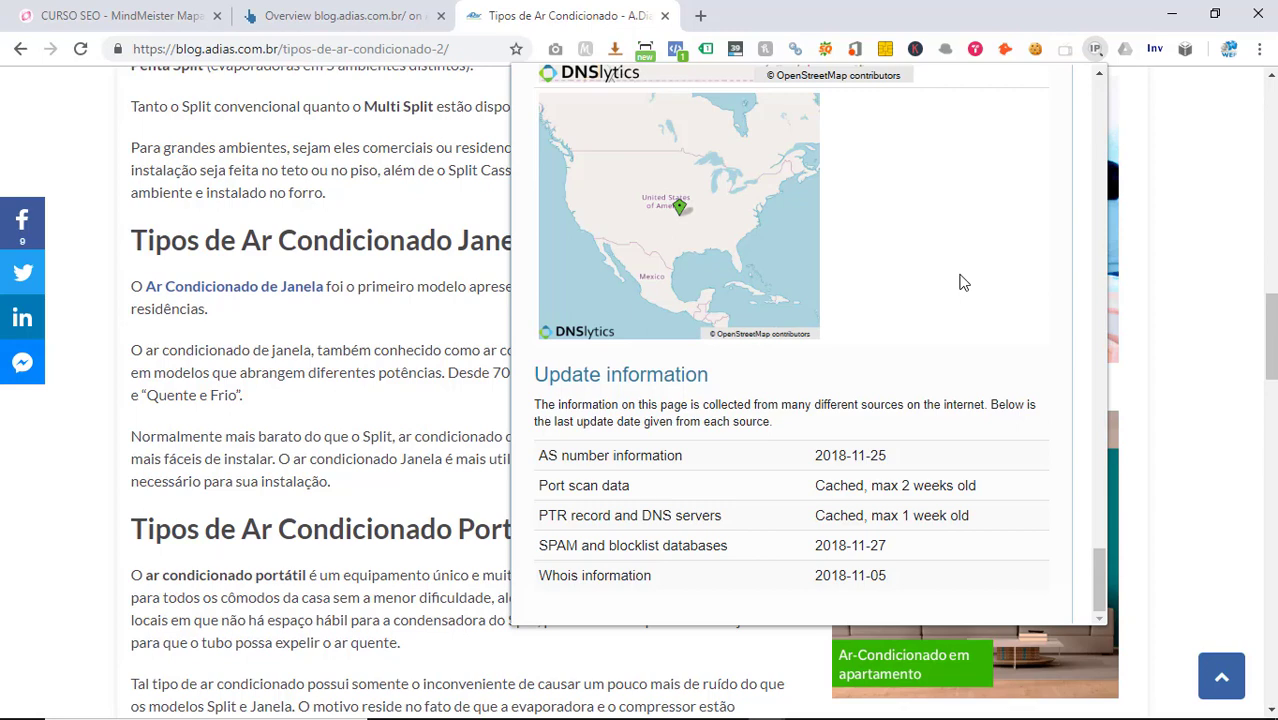
- Recheck the RegDate and Updated entries in the DNSlytics Whois information
scroll(962, 283, up, 15)
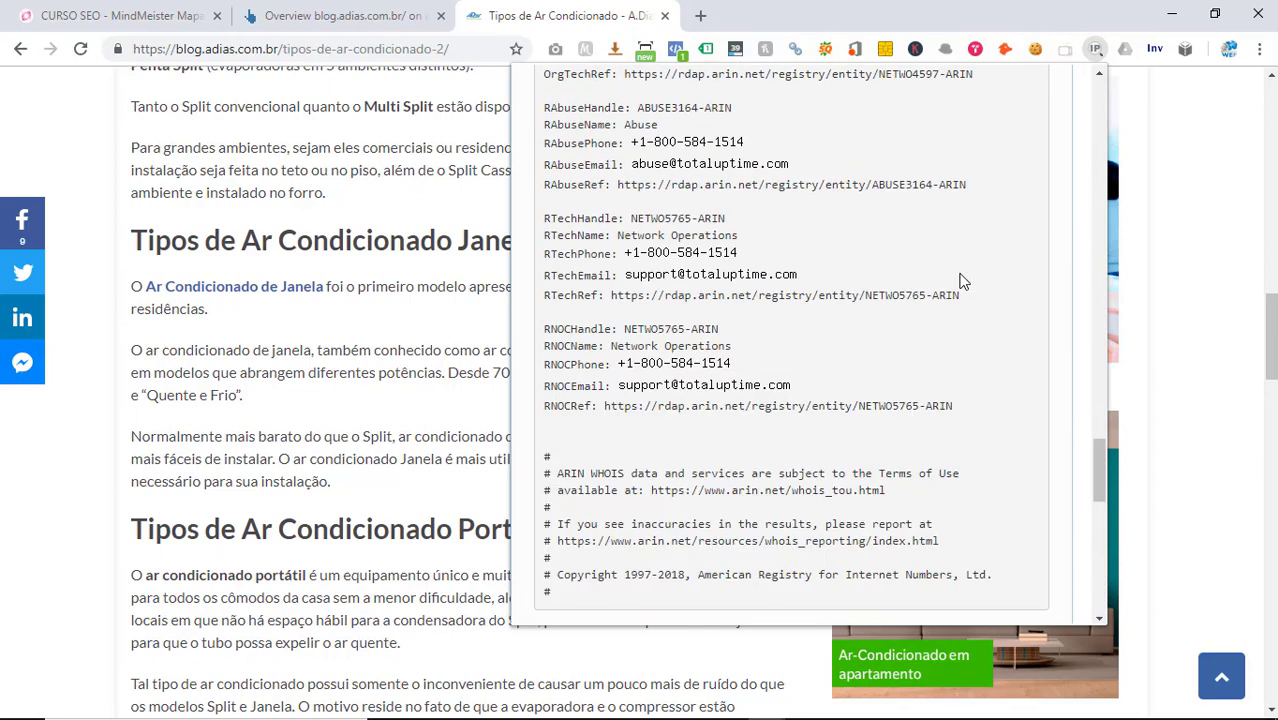
scroll(957, 280, up, 5)
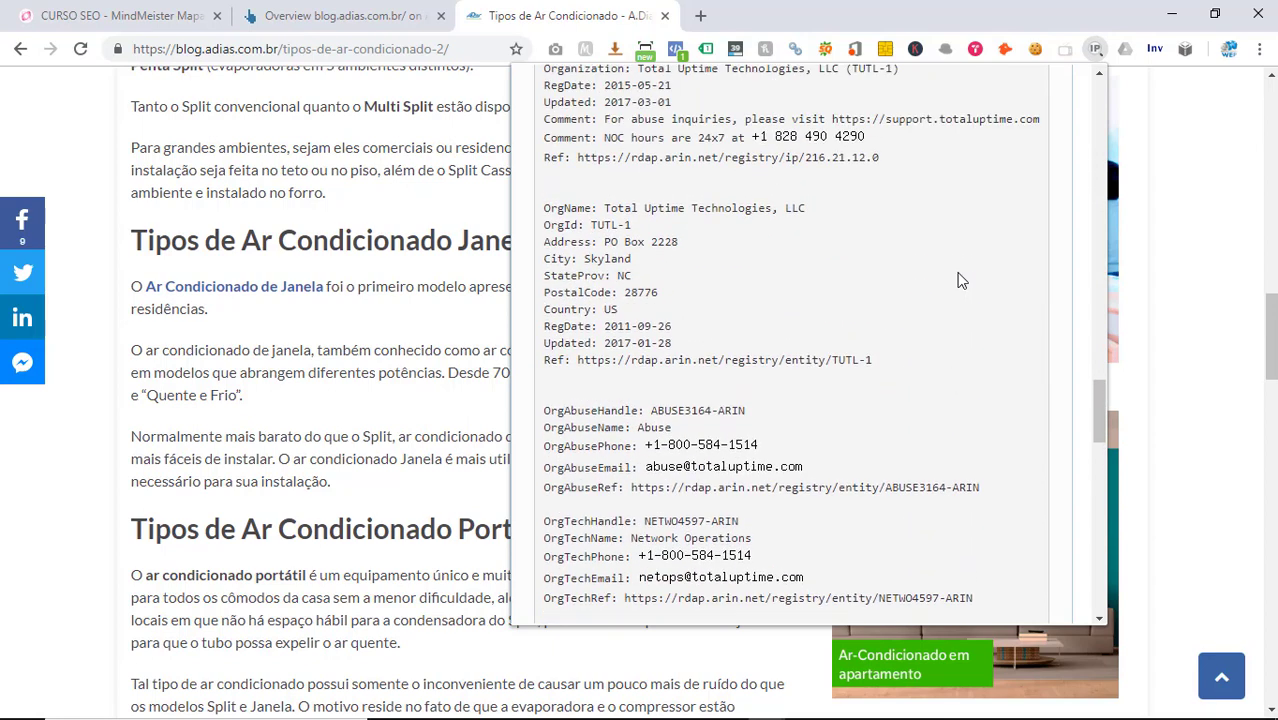
scroll(957, 280, up, 4)
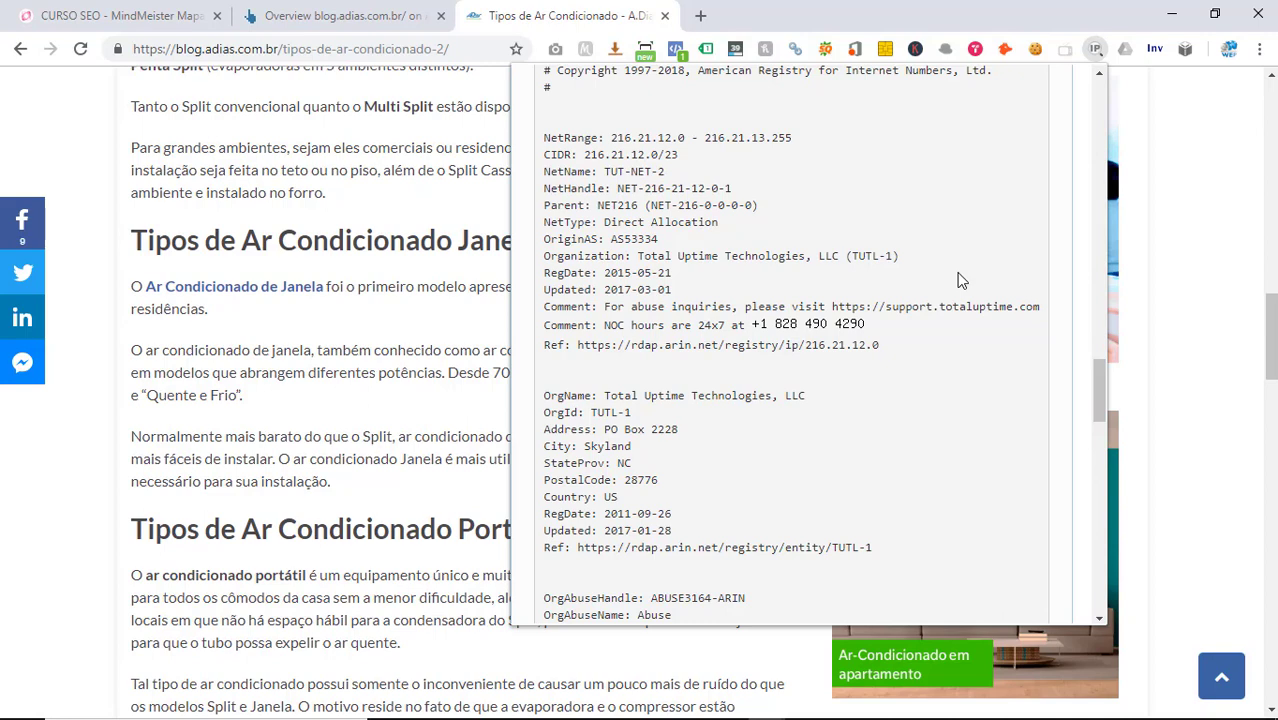
scroll(957, 280, up, 3)
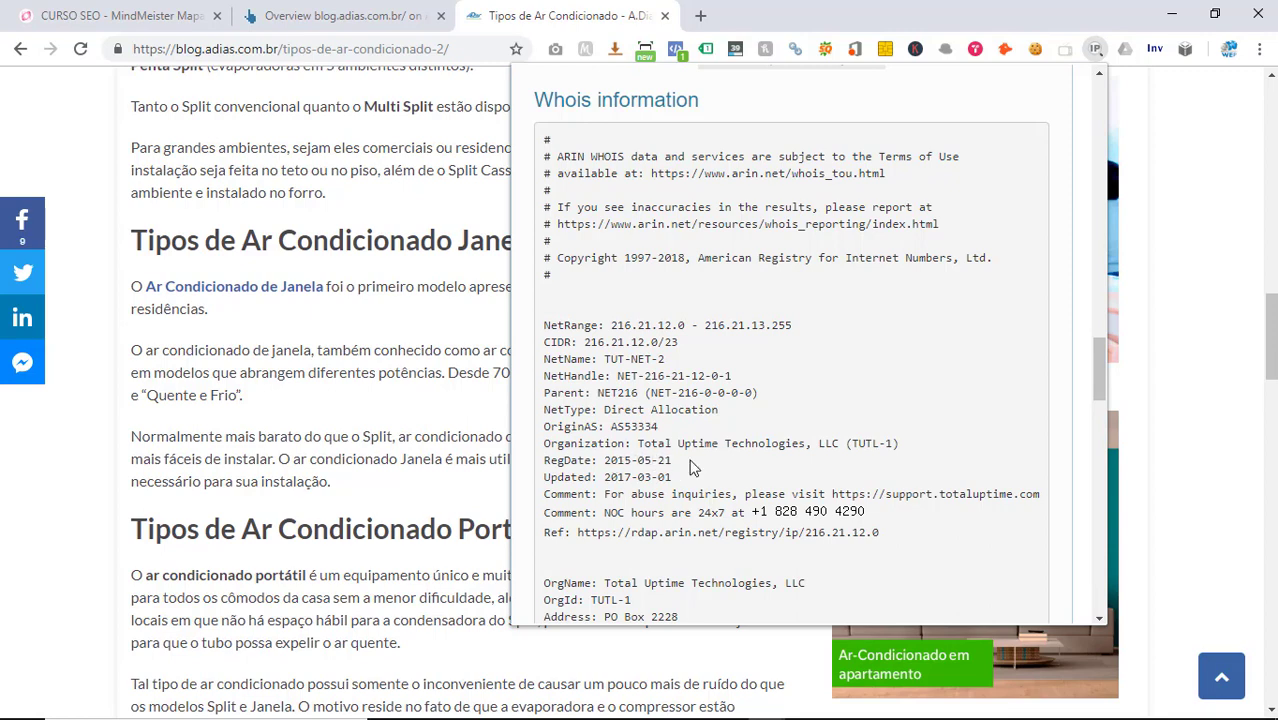
- Review the neighbouring domains, hosting information and network information in the DNSlytics report
scroll(693, 467, up, 10)
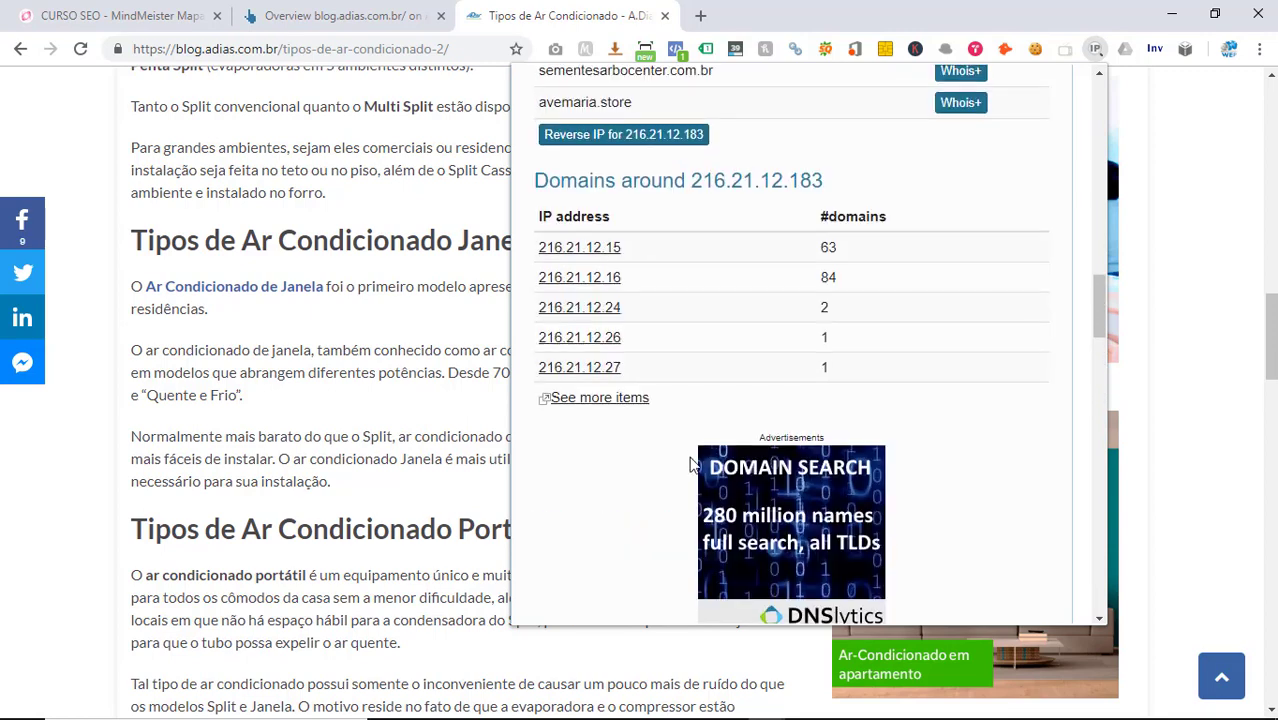
scroll(689, 464, up, 10)
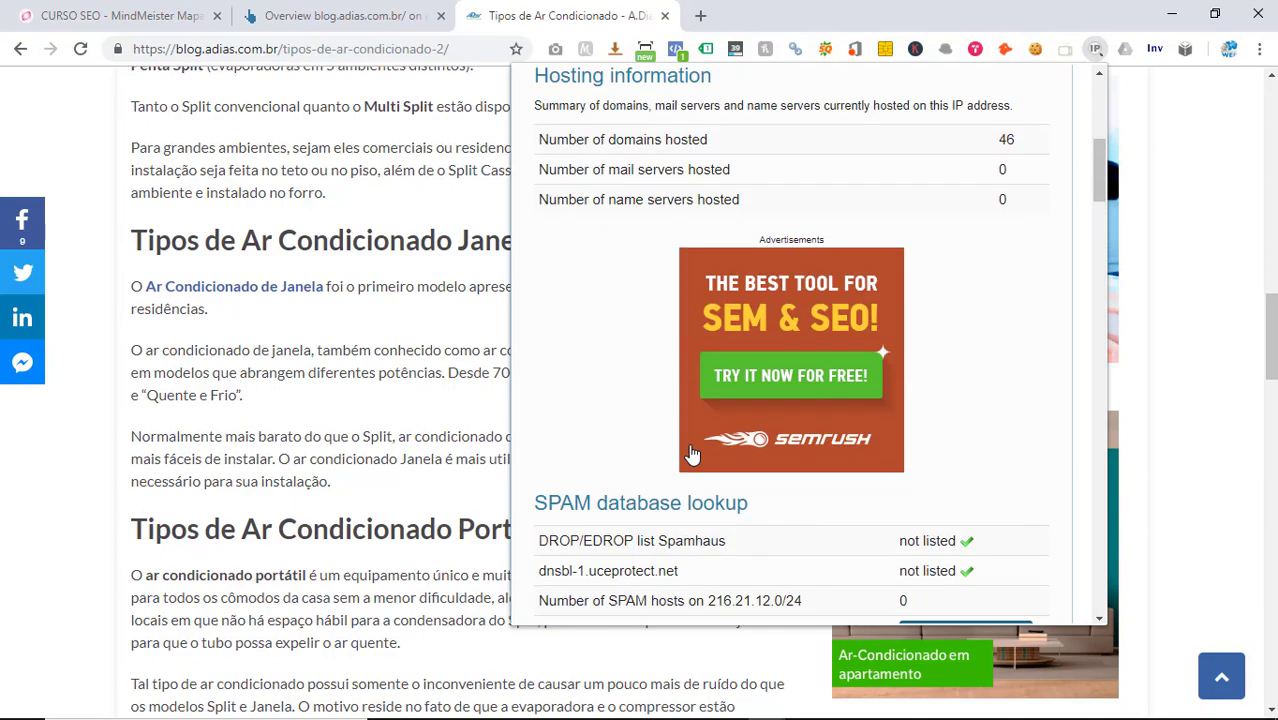
scroll(693, 455, up, 4)
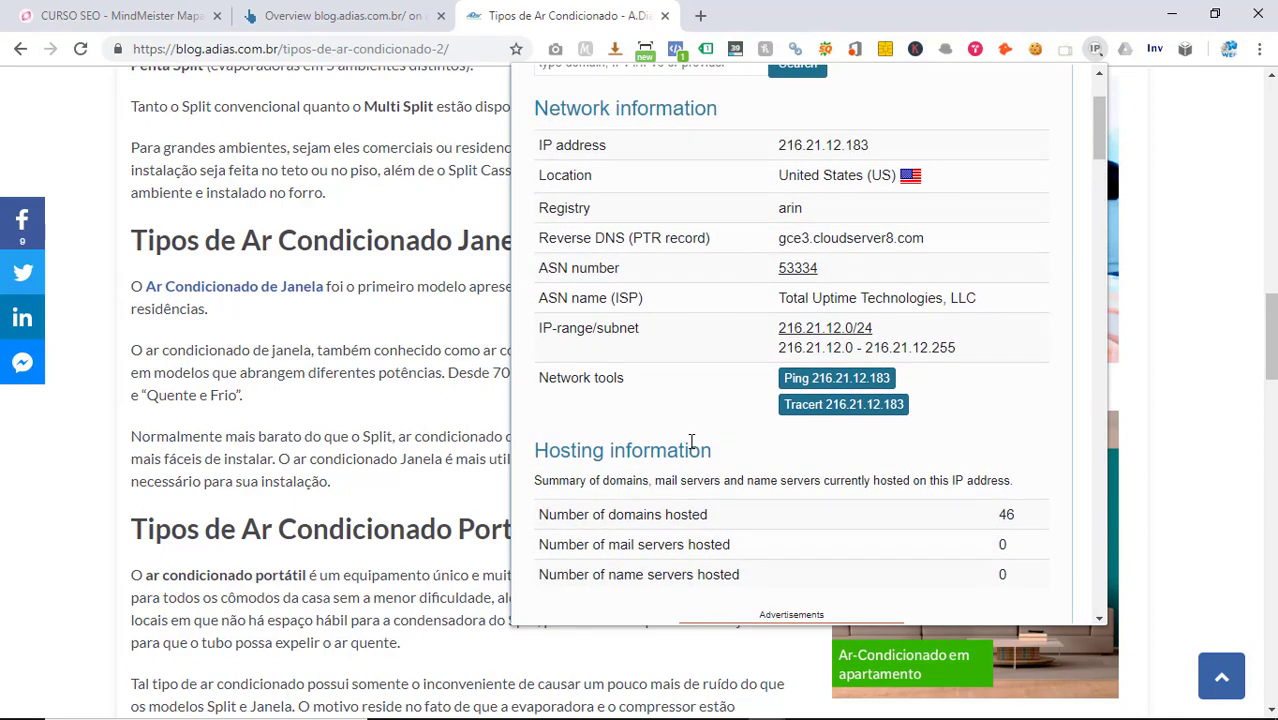
scroll(691, 441, up, 3)
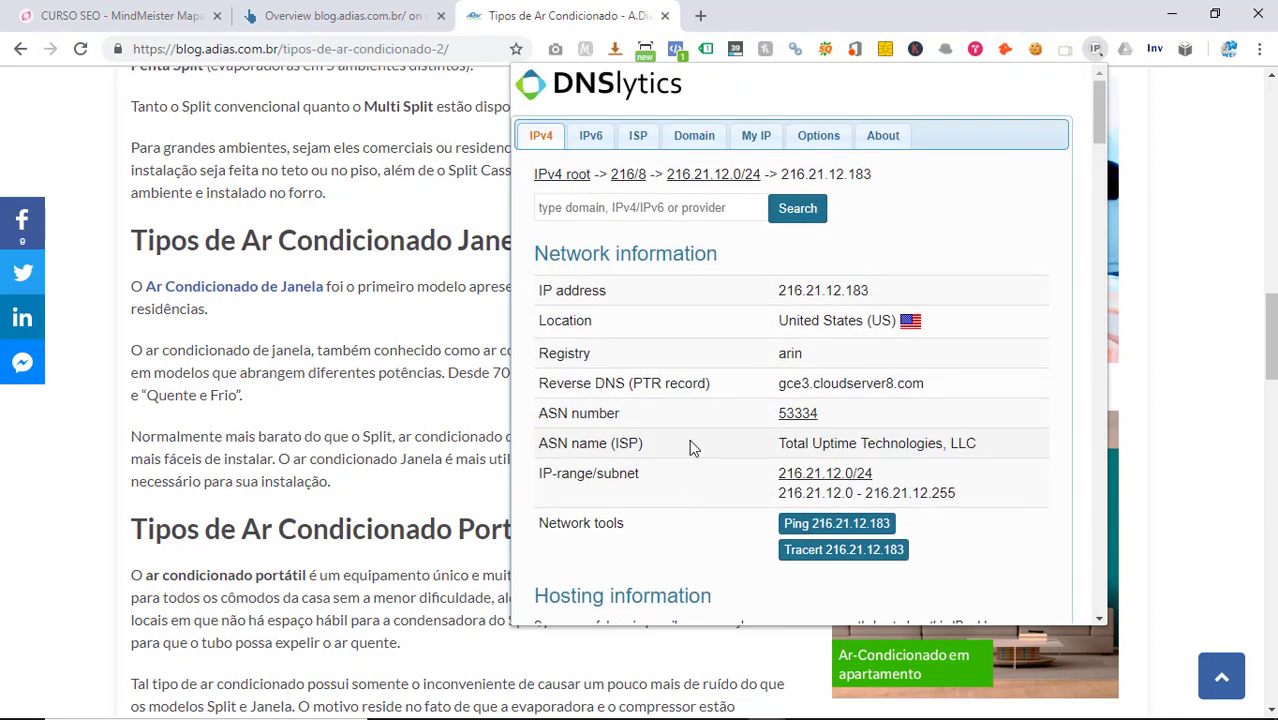
click(1096, 50)
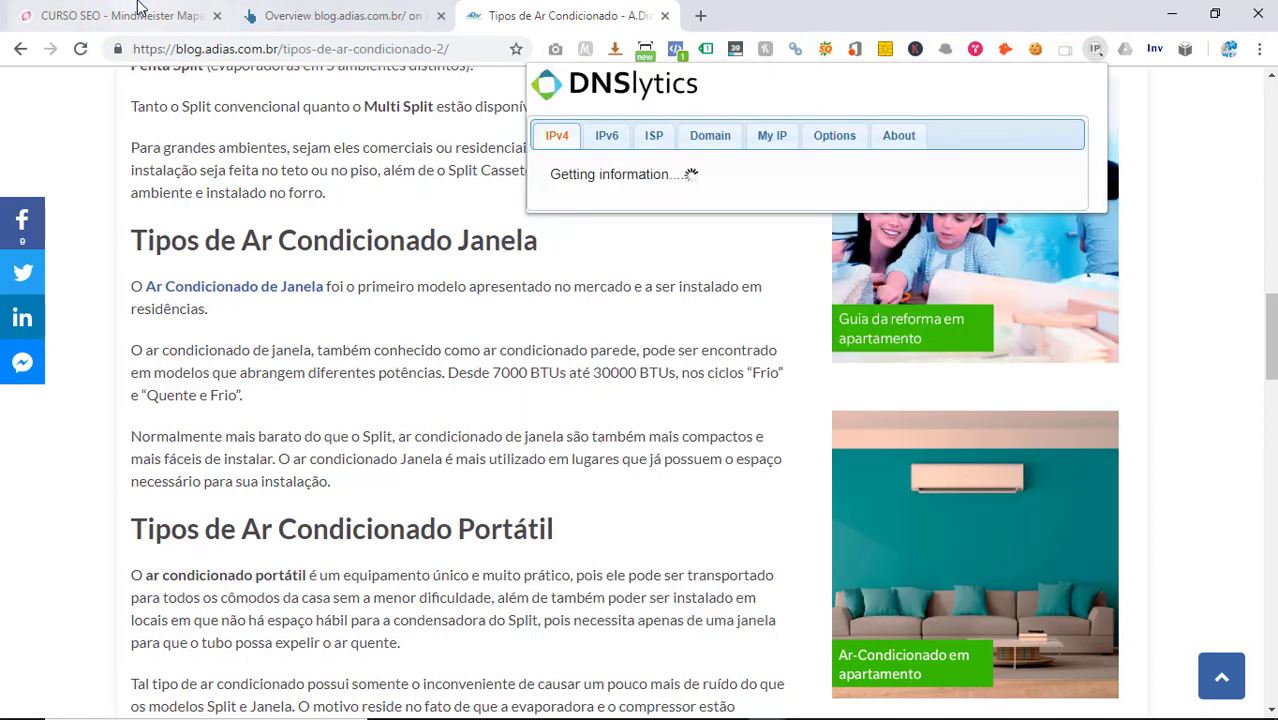
- Return to the CURSO SEO mind map and highlight "Anchor text" and "Atualização frequente do conteúdo do site"
click(150, 15)
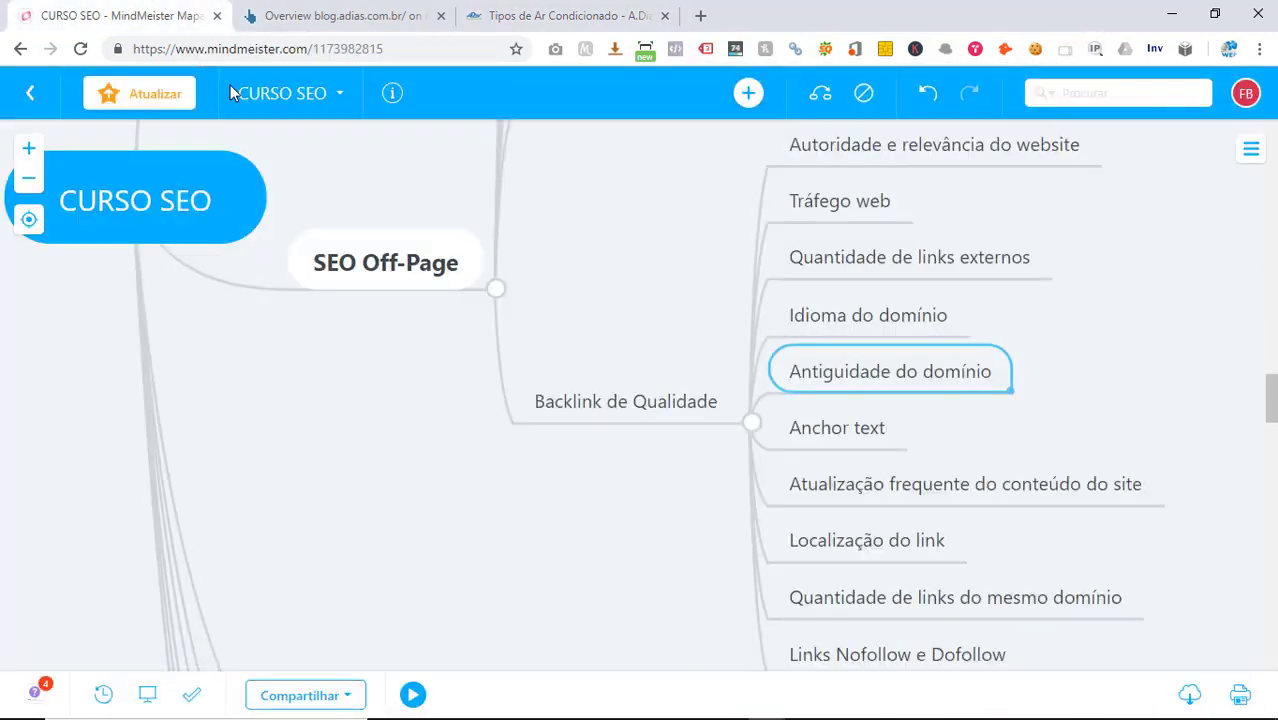
click(862, 434)
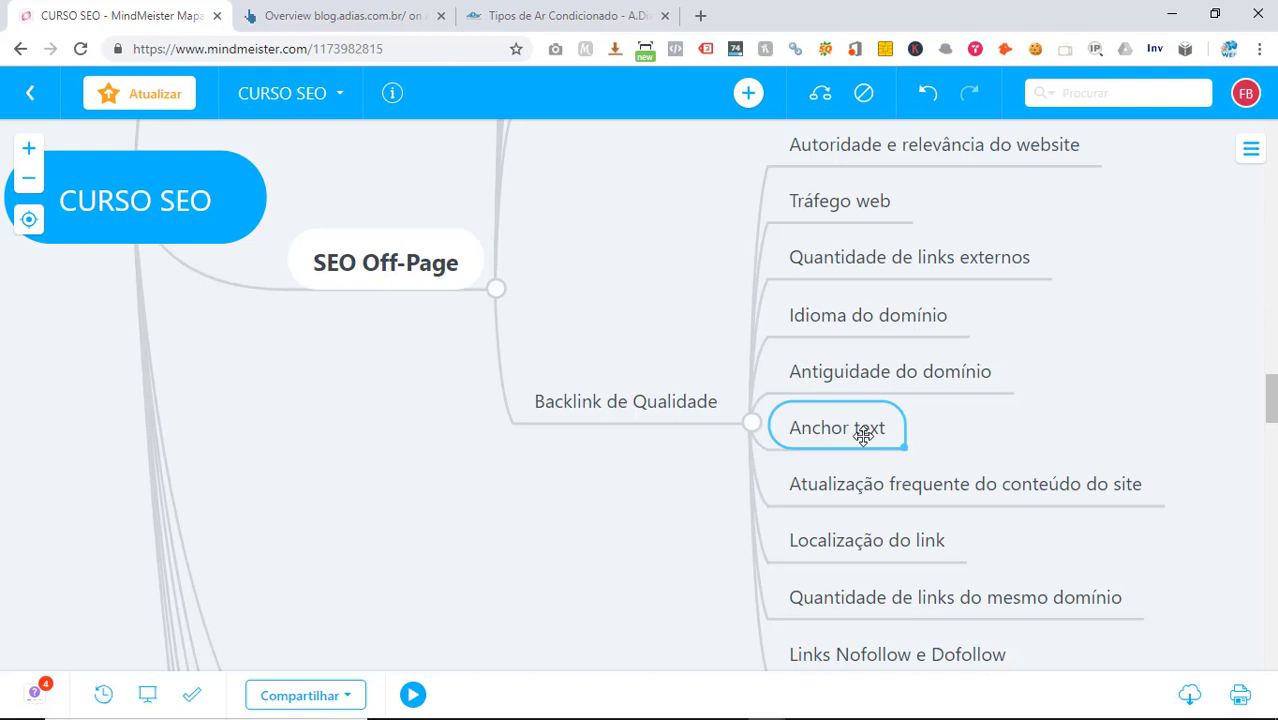
scroll(862, 434, down, 1)
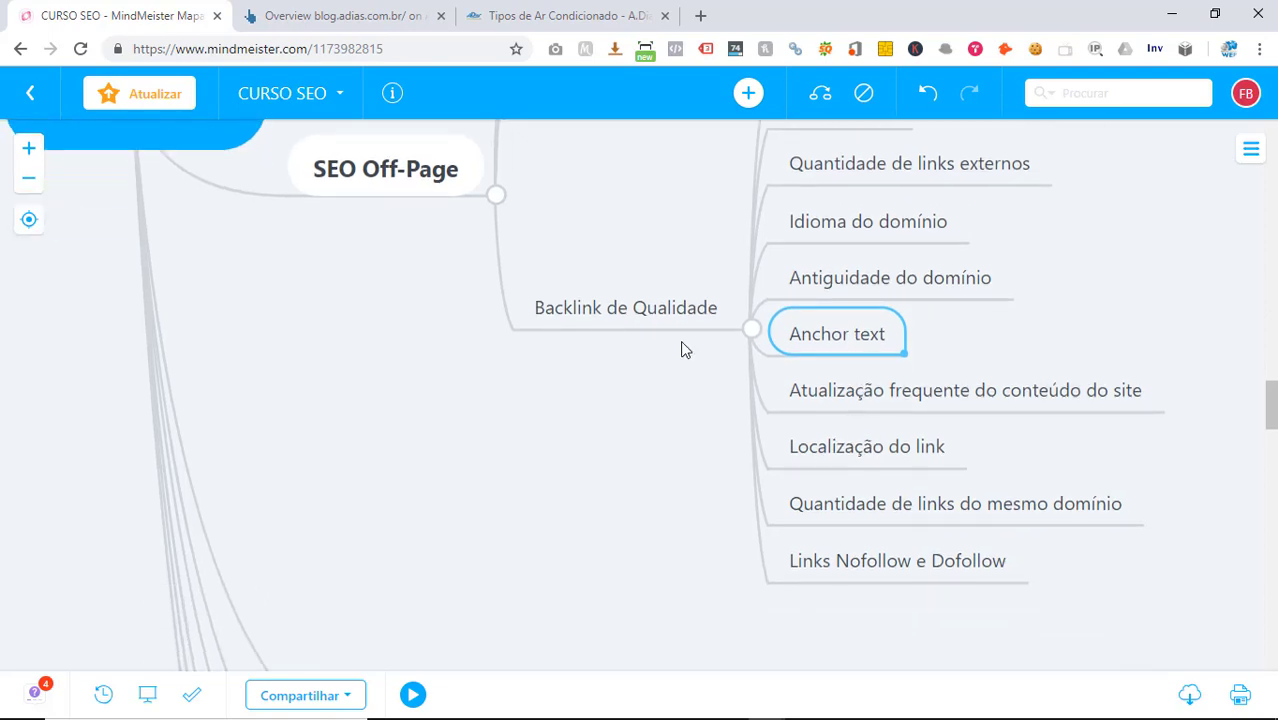
click(961, 397)
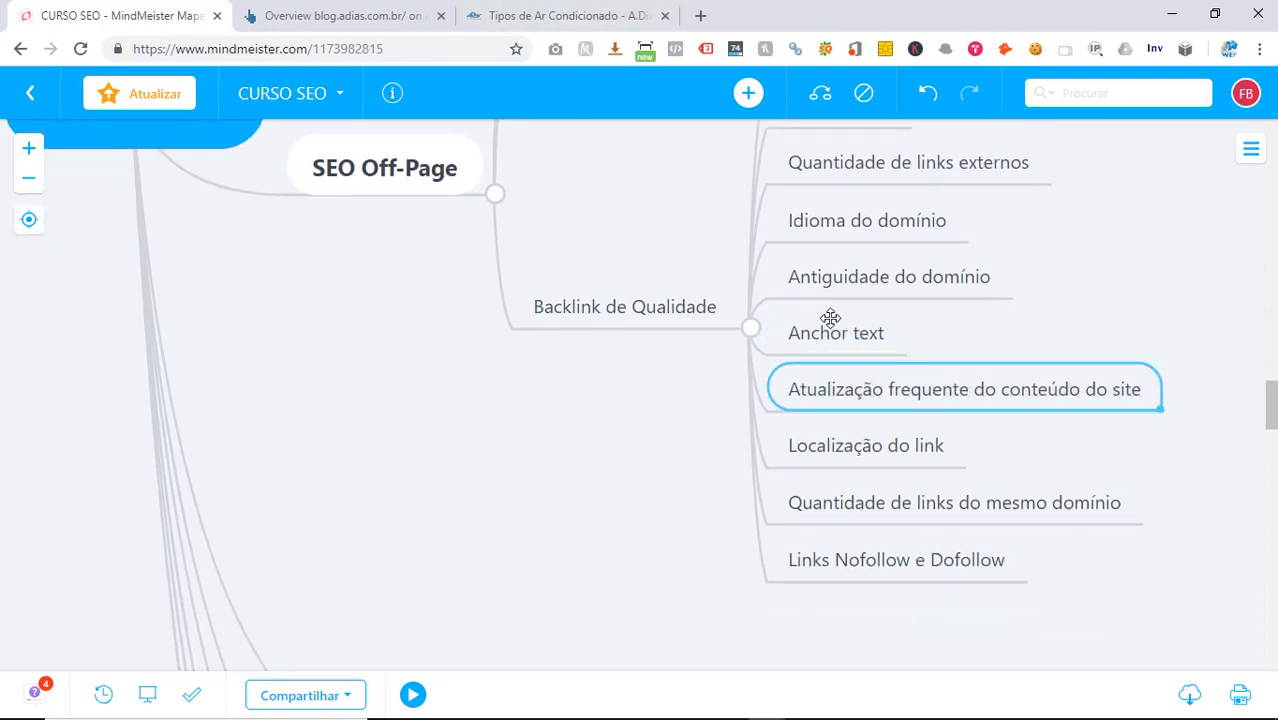
- Switch to the A.Dias article on air conditioner types and open the blog's home page
click(618, 8)
scroll(519, 323, up, 10)
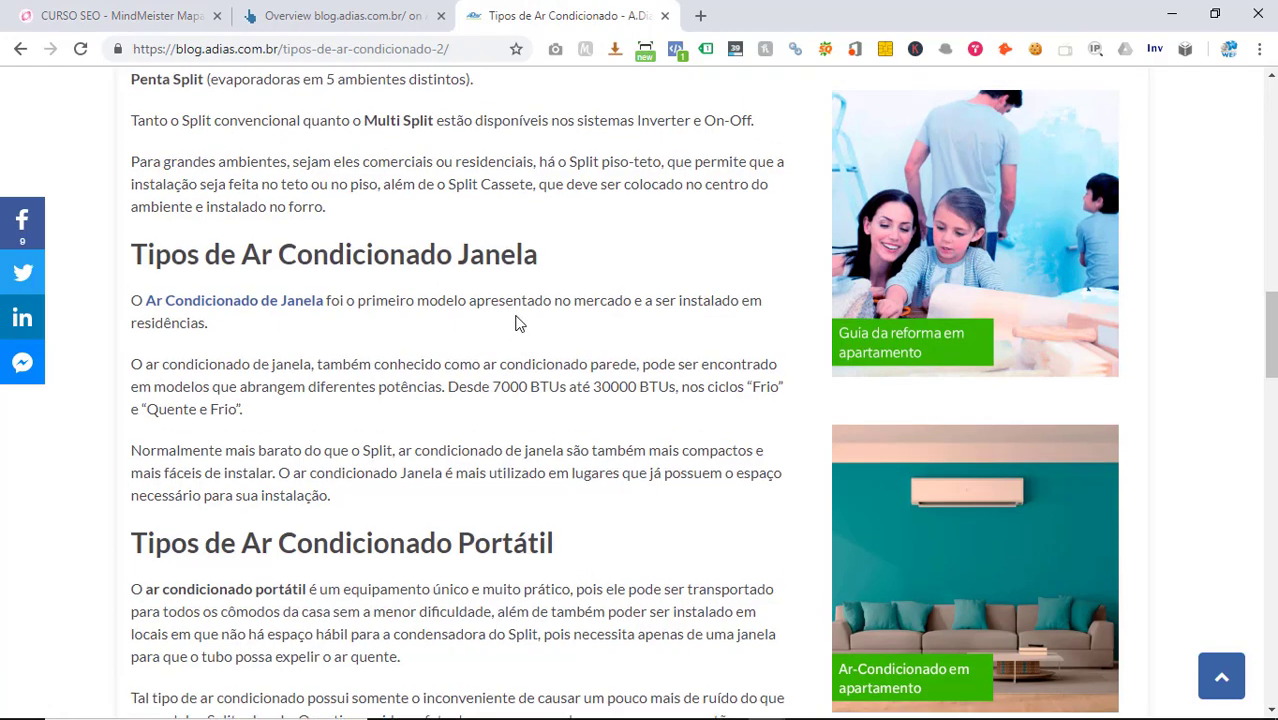
scroll(506, 297, up, 4)
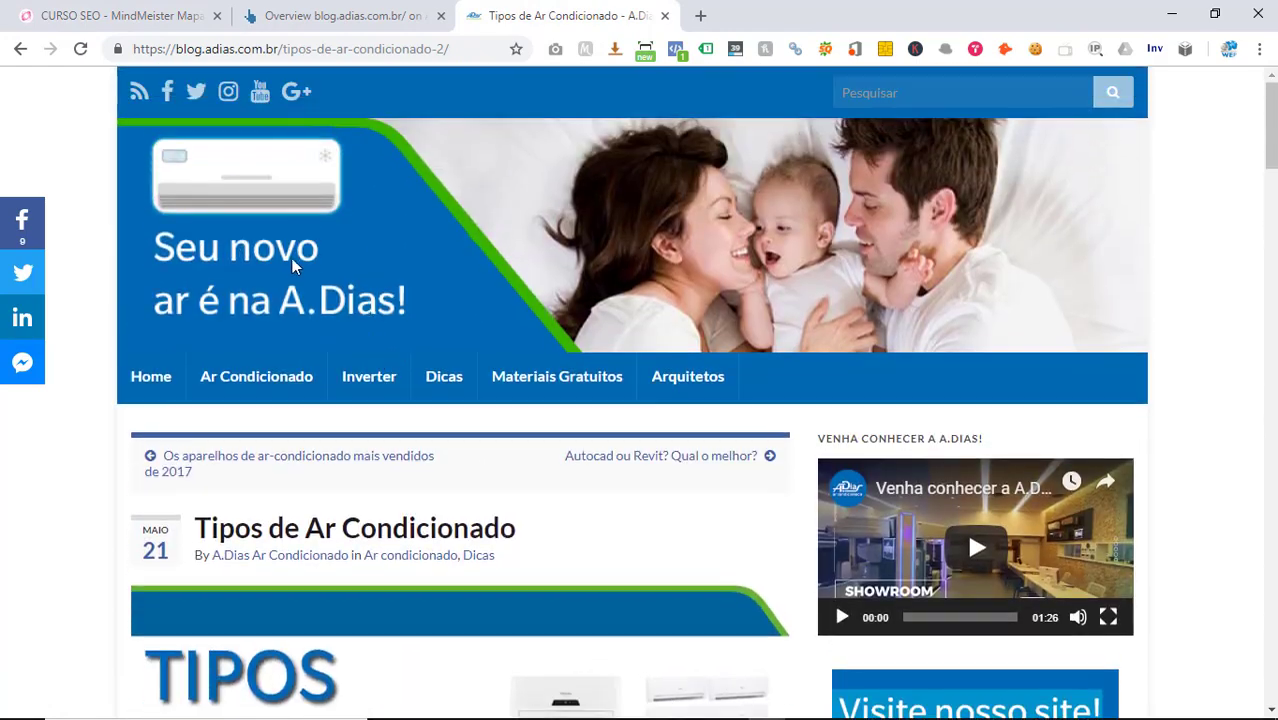
click(148, 390)
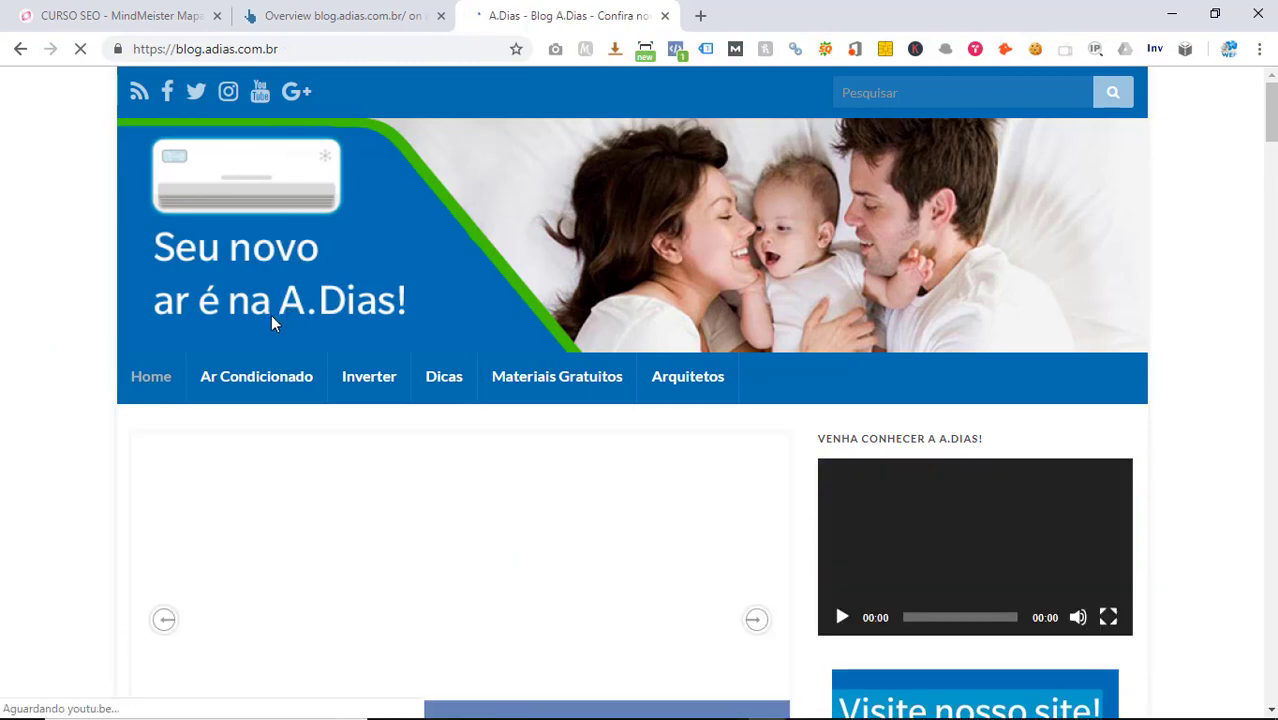
- Check the publication dates of the latest posts on the A.Dias blog's home page
scroll(271, 315, down, 1)
scroll(271, 318, down, 2)
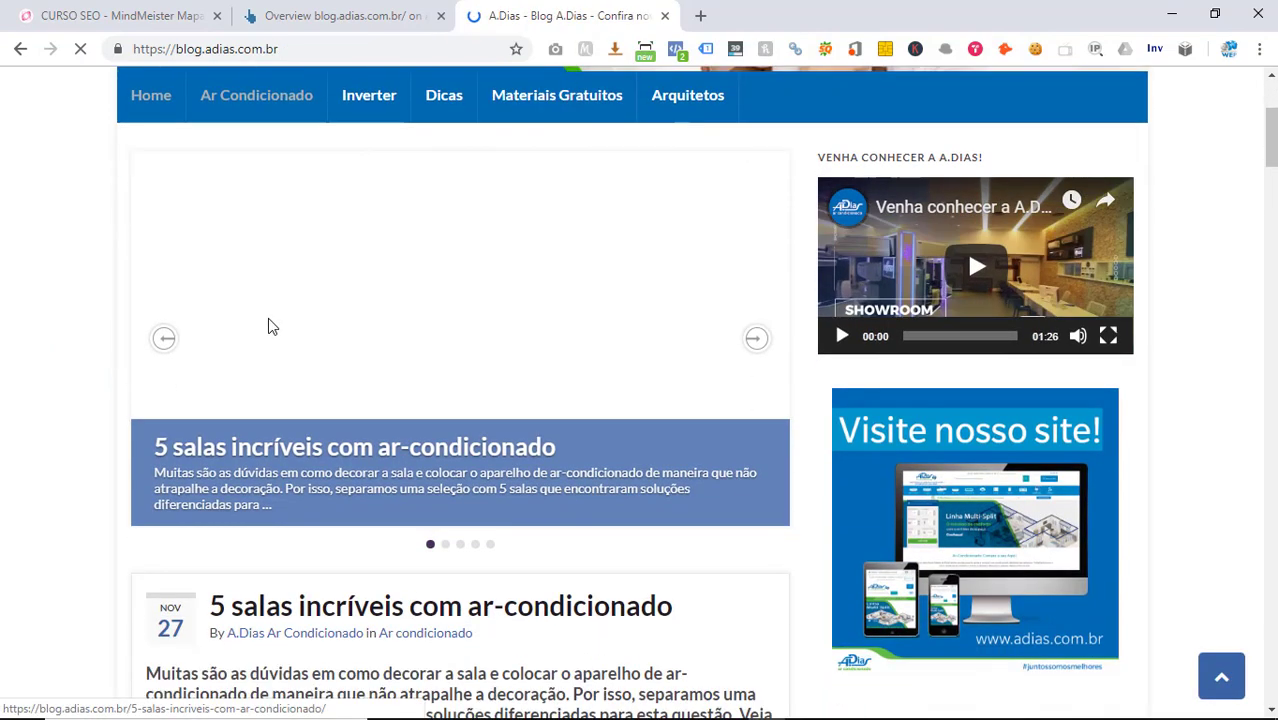
scroll(277, 317, down, 1)
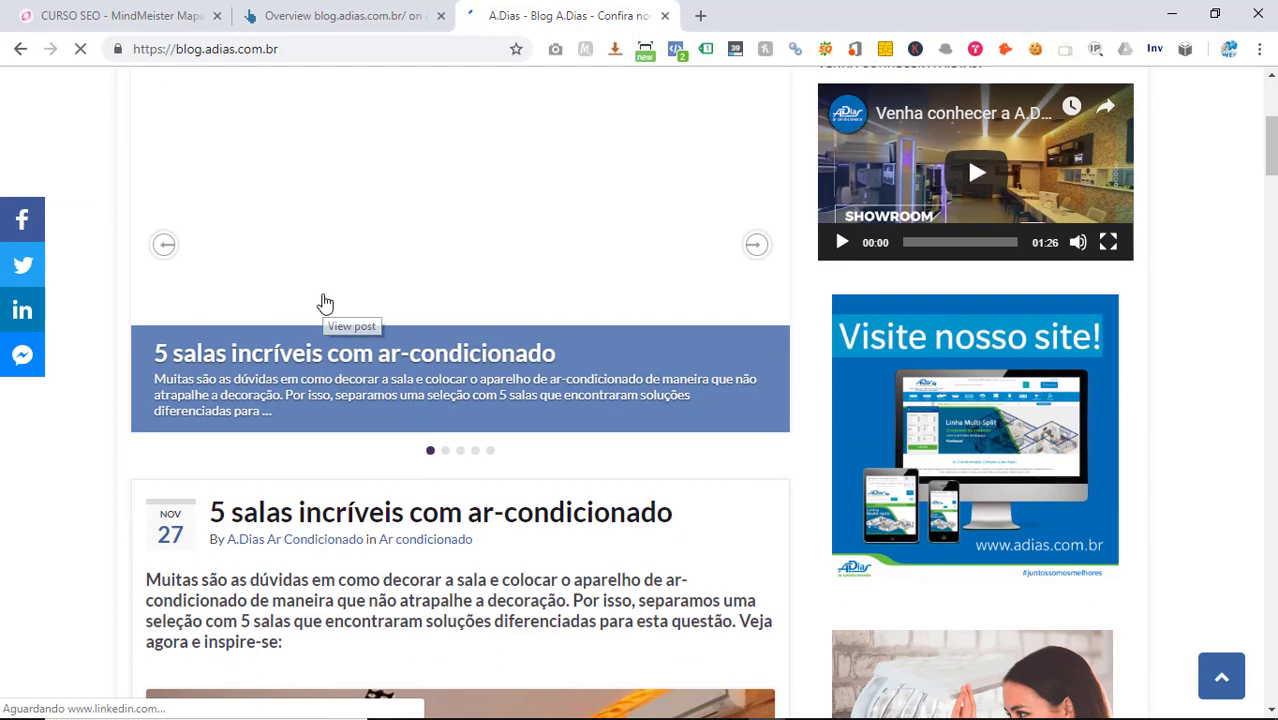
scroll(323, 304, down, 1)
scroll(322, 300, down, 2)
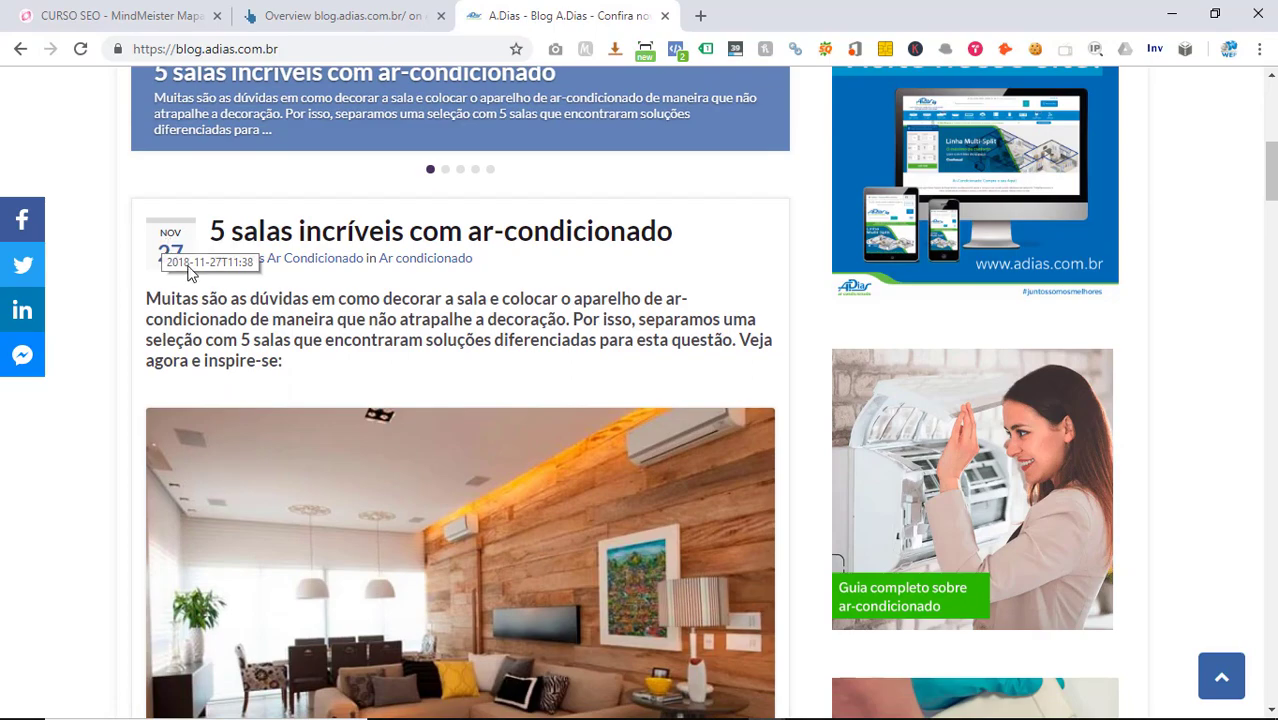
scroll(666, 284, down, 3)
scroll(666, 284, down, 20)
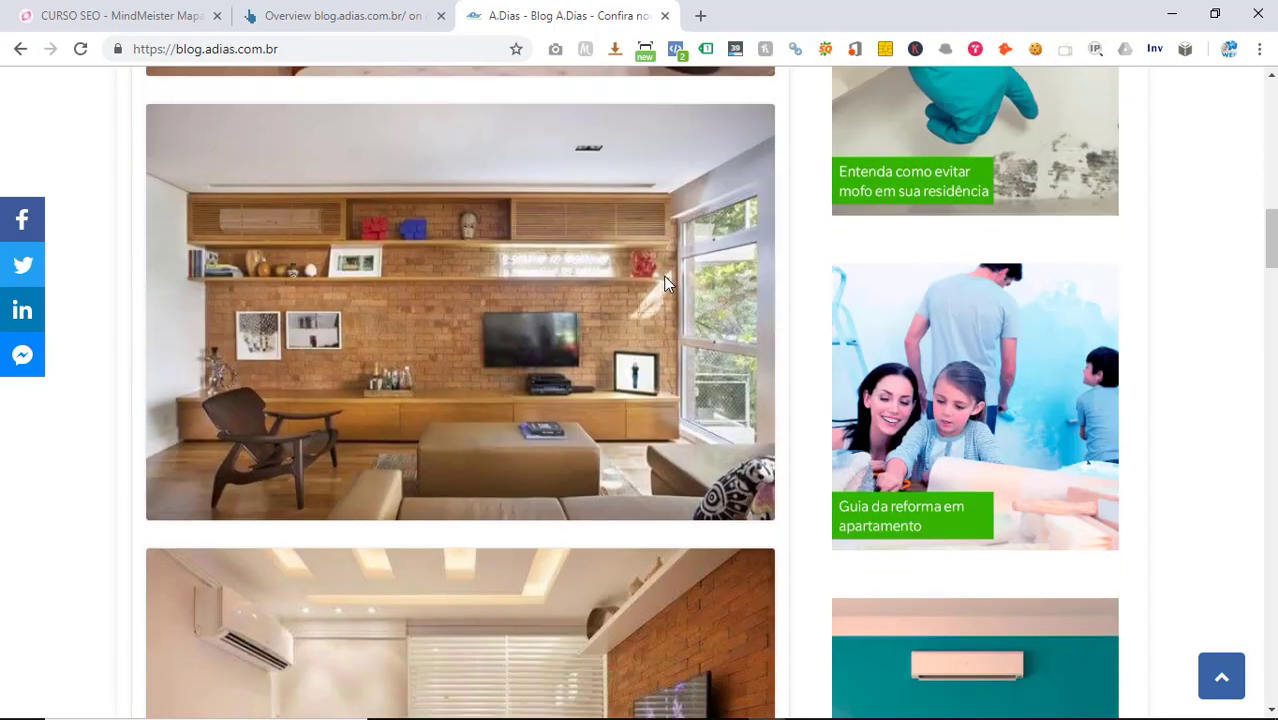
scroll(666, 284, down, 6)
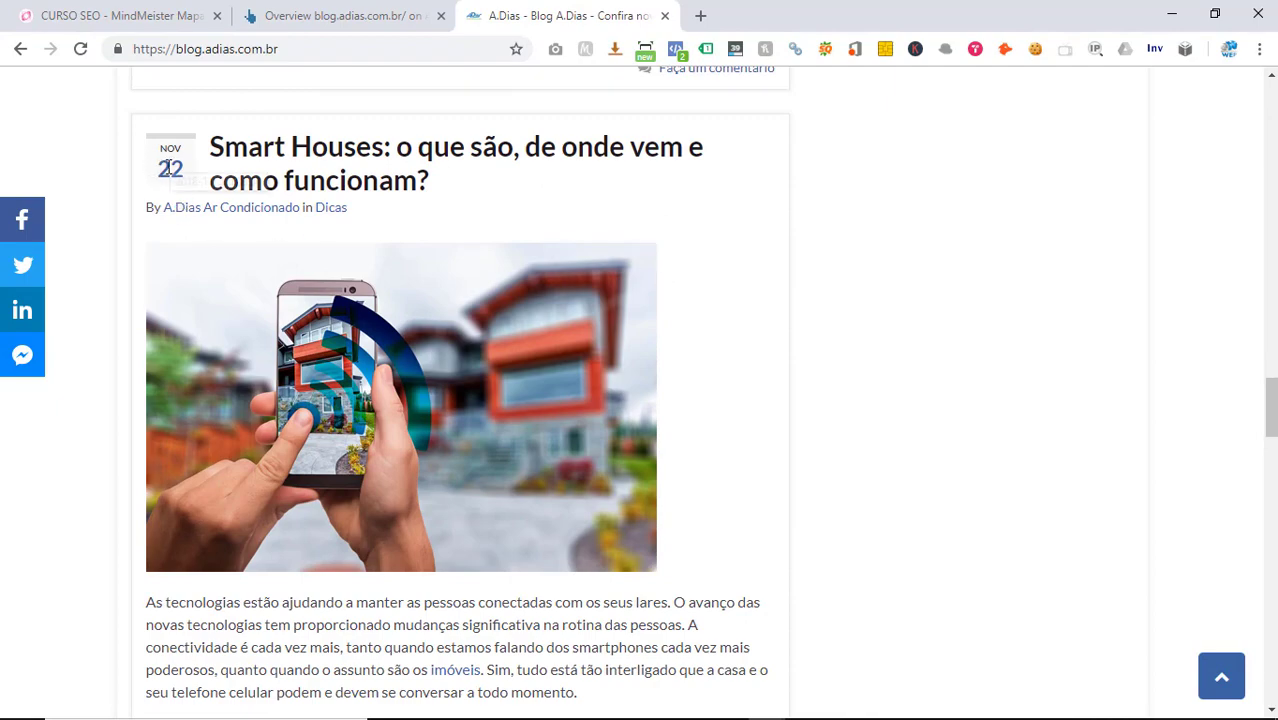
mouse_move(168, 170)
scroll(288, 183, down, 6)
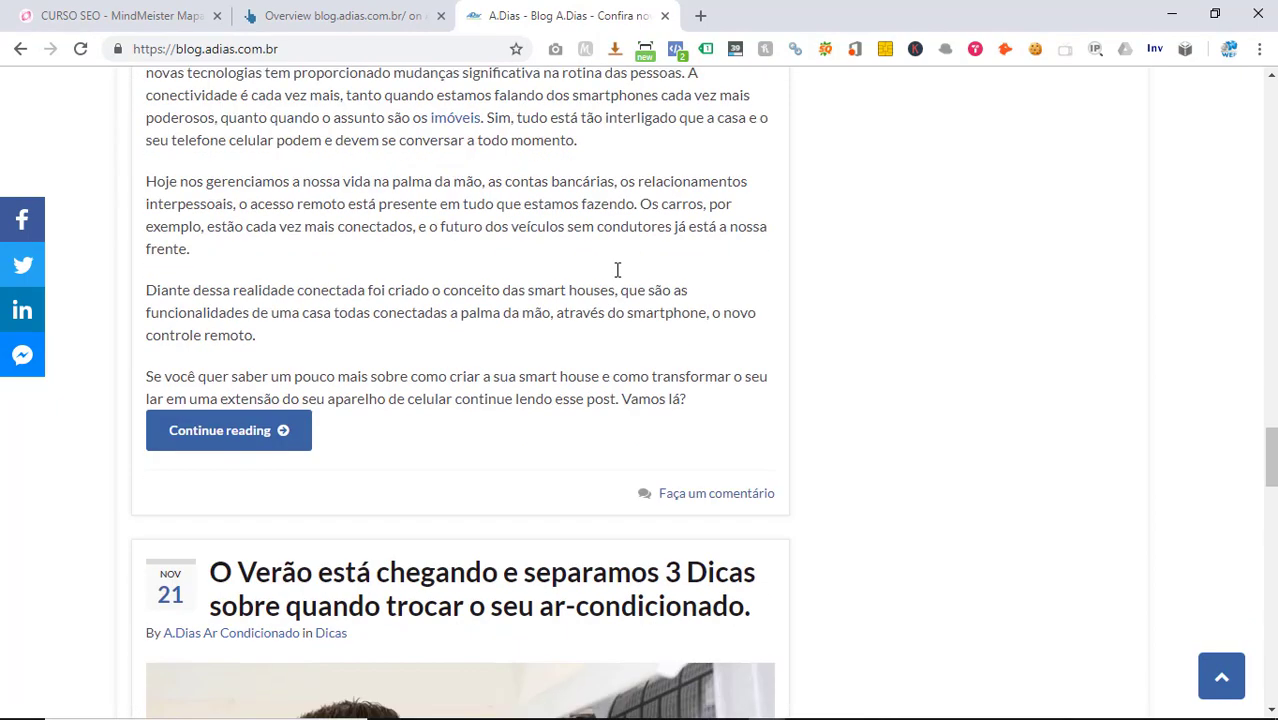
scroll(613, 264, up, 9)
scroll(420, 132, up, 2)
- Highlight "Localização do link" in the CURSO SEO mind map and go back to the A.Dias blog
click(168, 15)
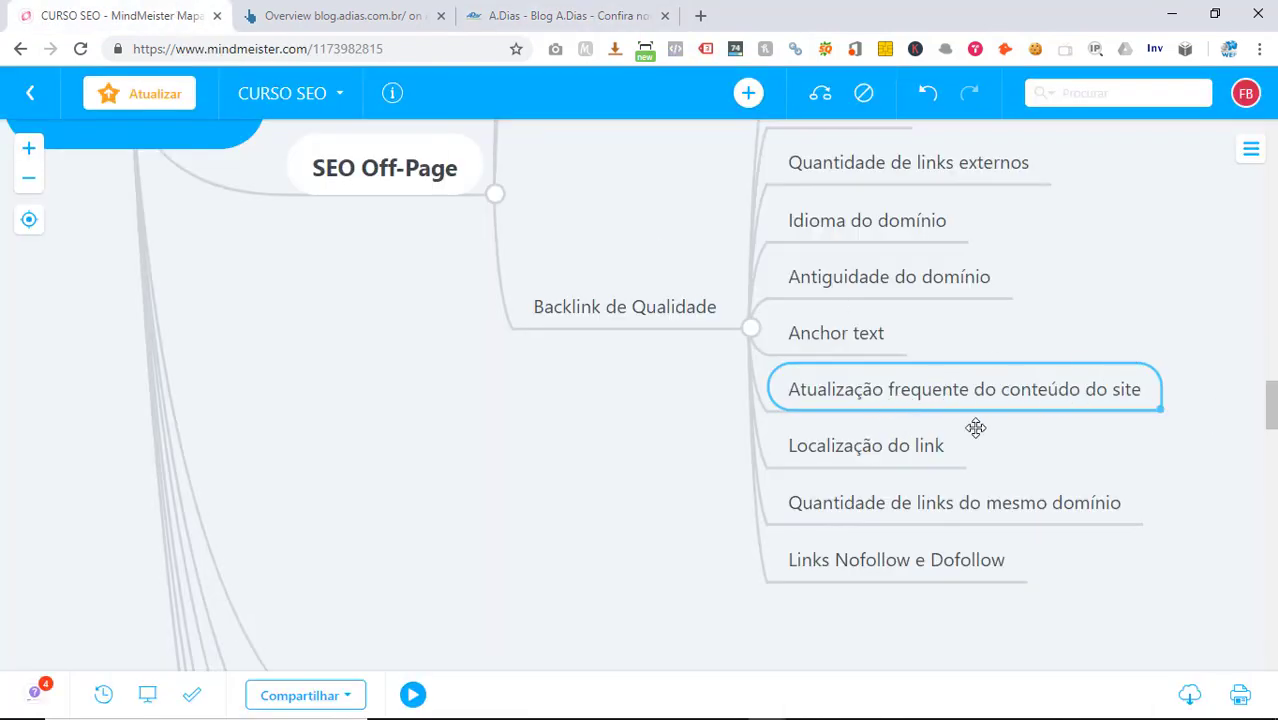
click(931, 444)
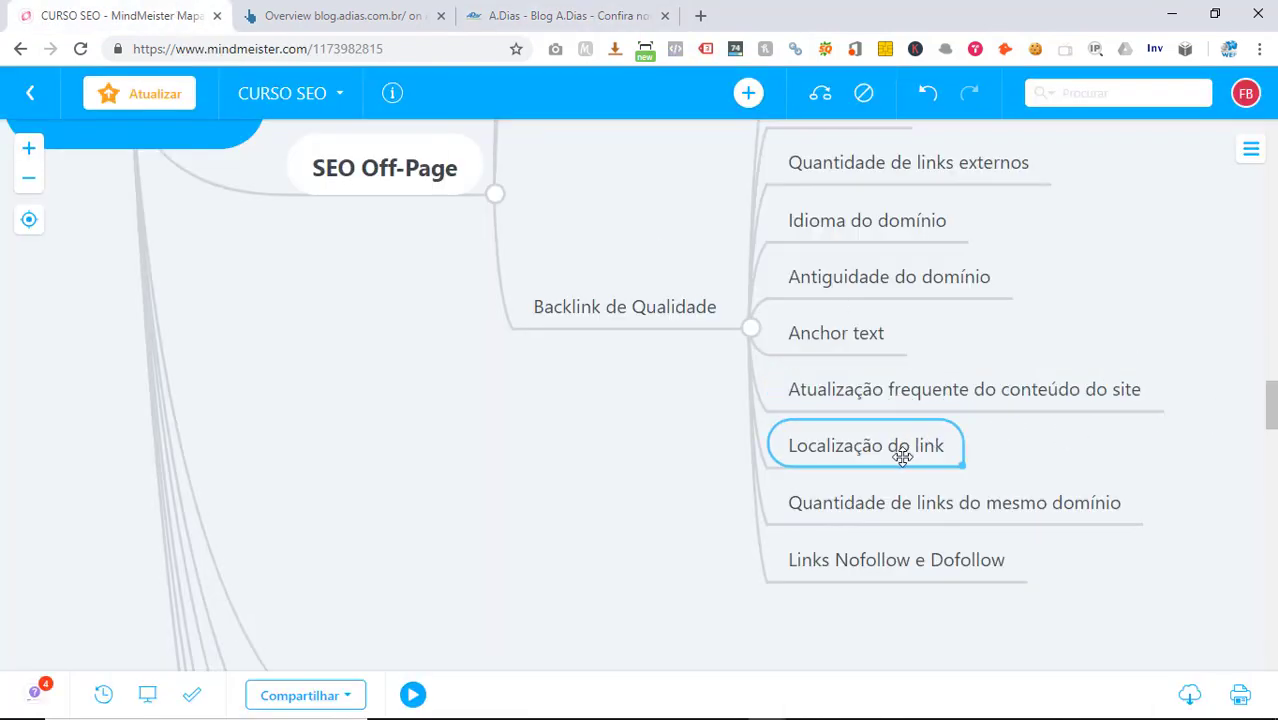
click(542, 15)
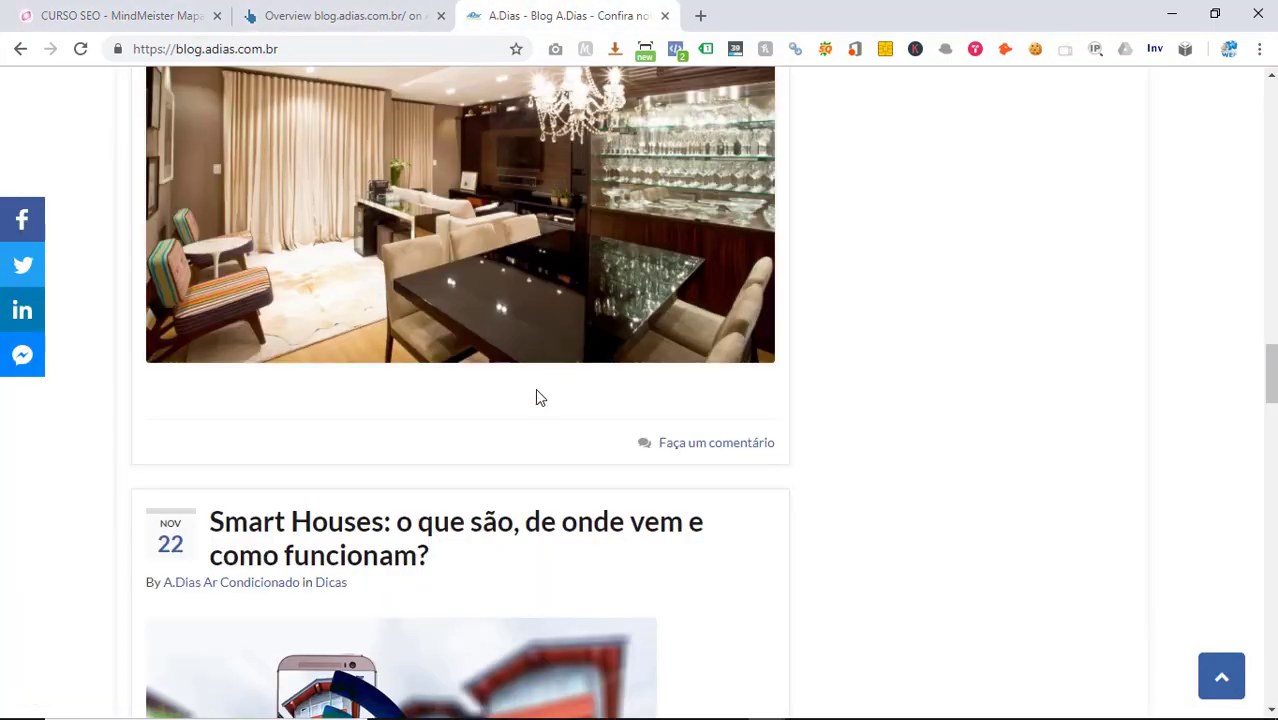
- Examine the post content area of the blog's home page as a possible link location
scroll(535, 387, up, 8)
scroll(530, 375, up, 15)
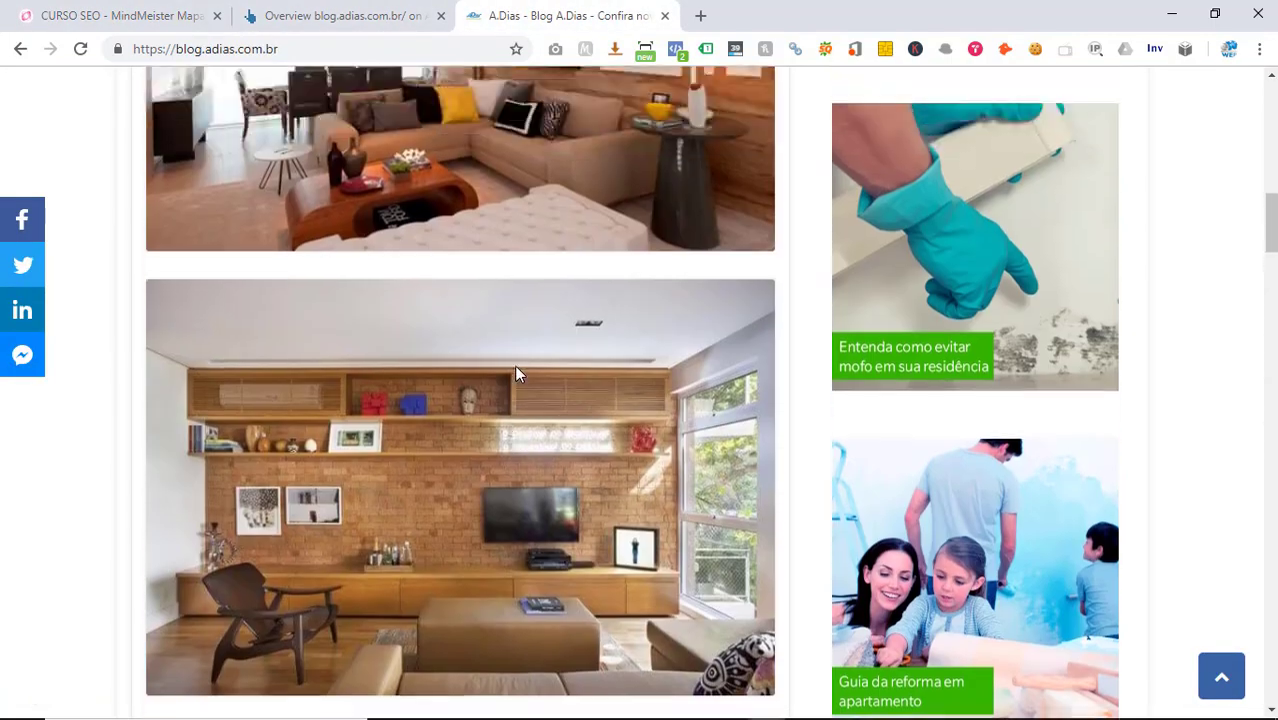
scroll(204, 358, up, 1)
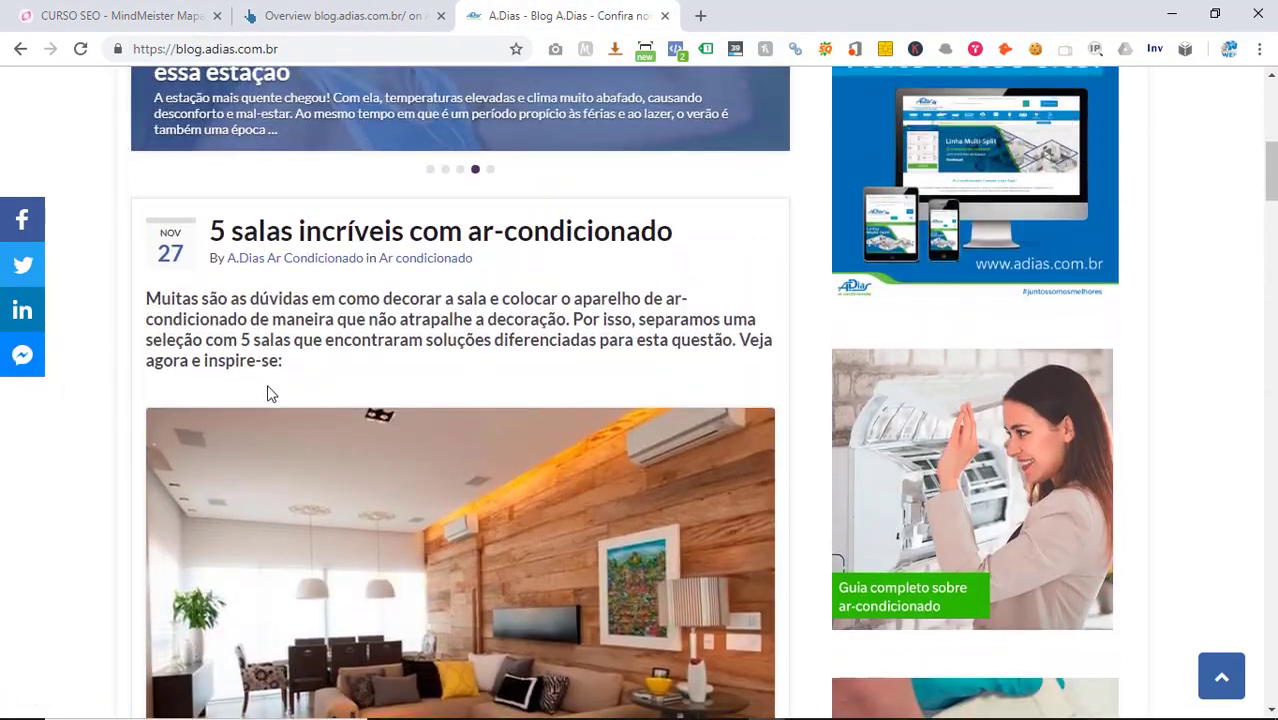
scroll(470, 326, down, 16)
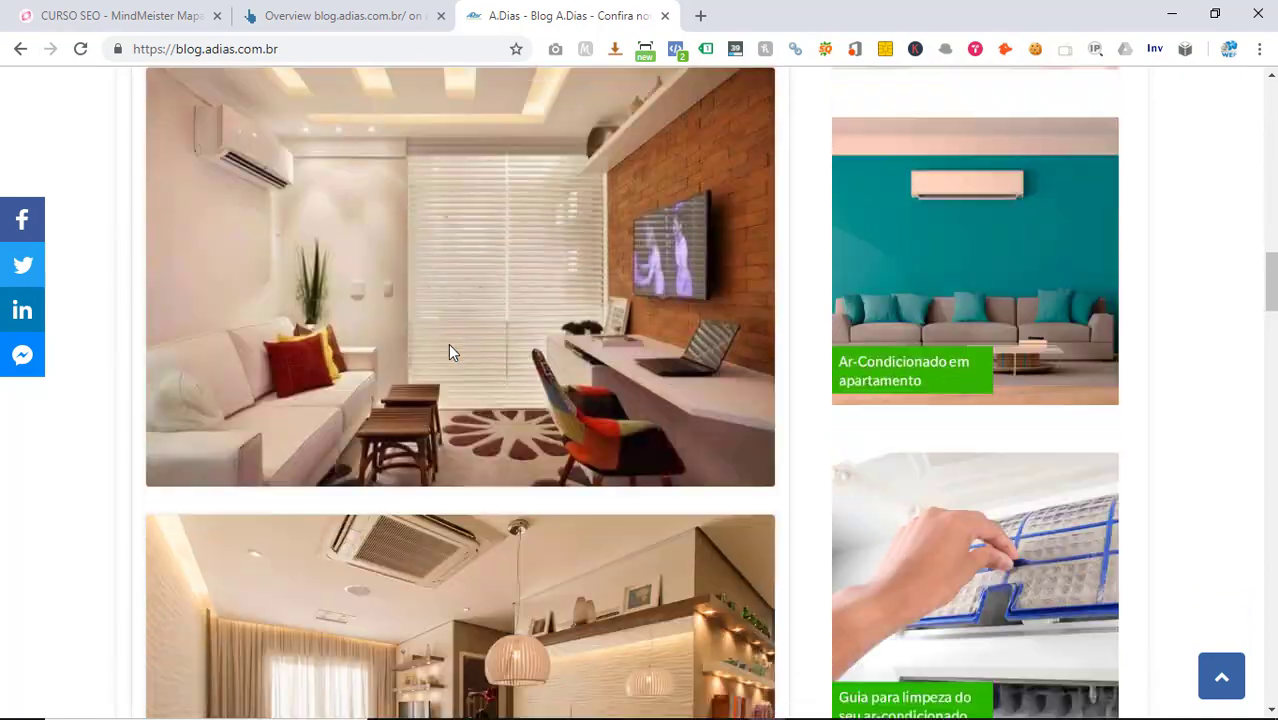
scroll(675, 368, down, 15)
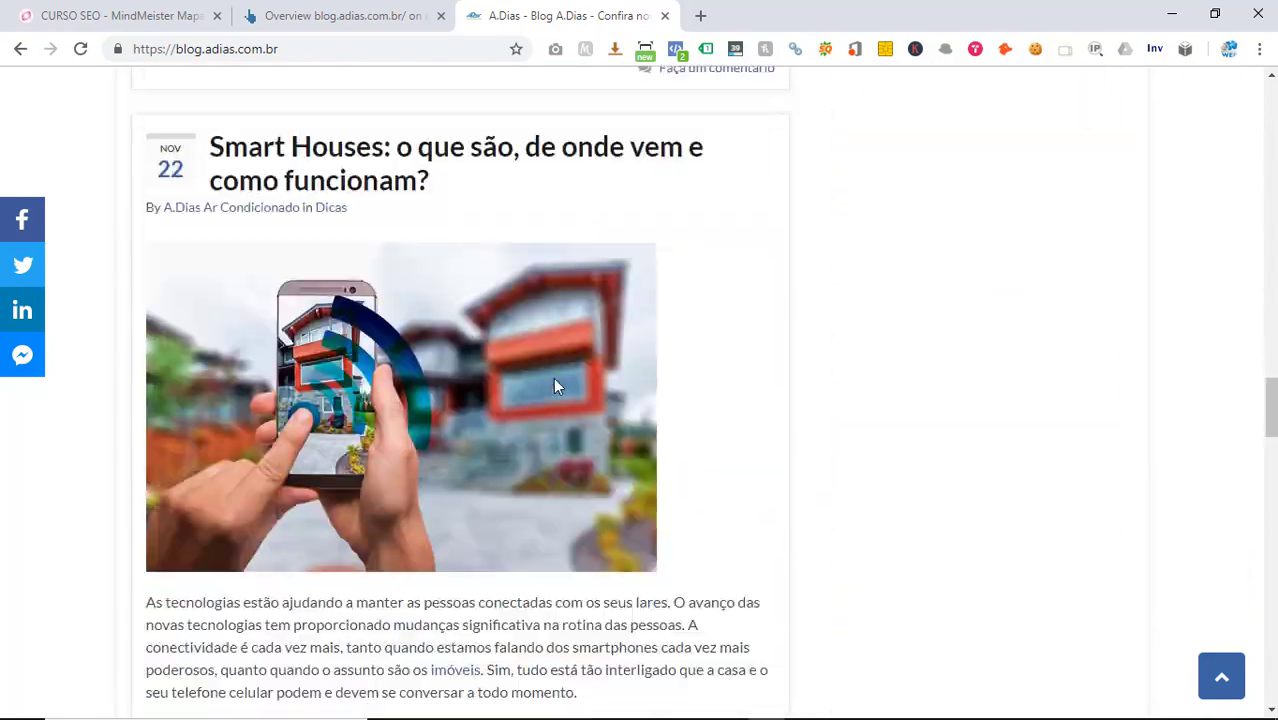
scroll(558, 393, down, 5)
scroll(1240, 470, up, 12)
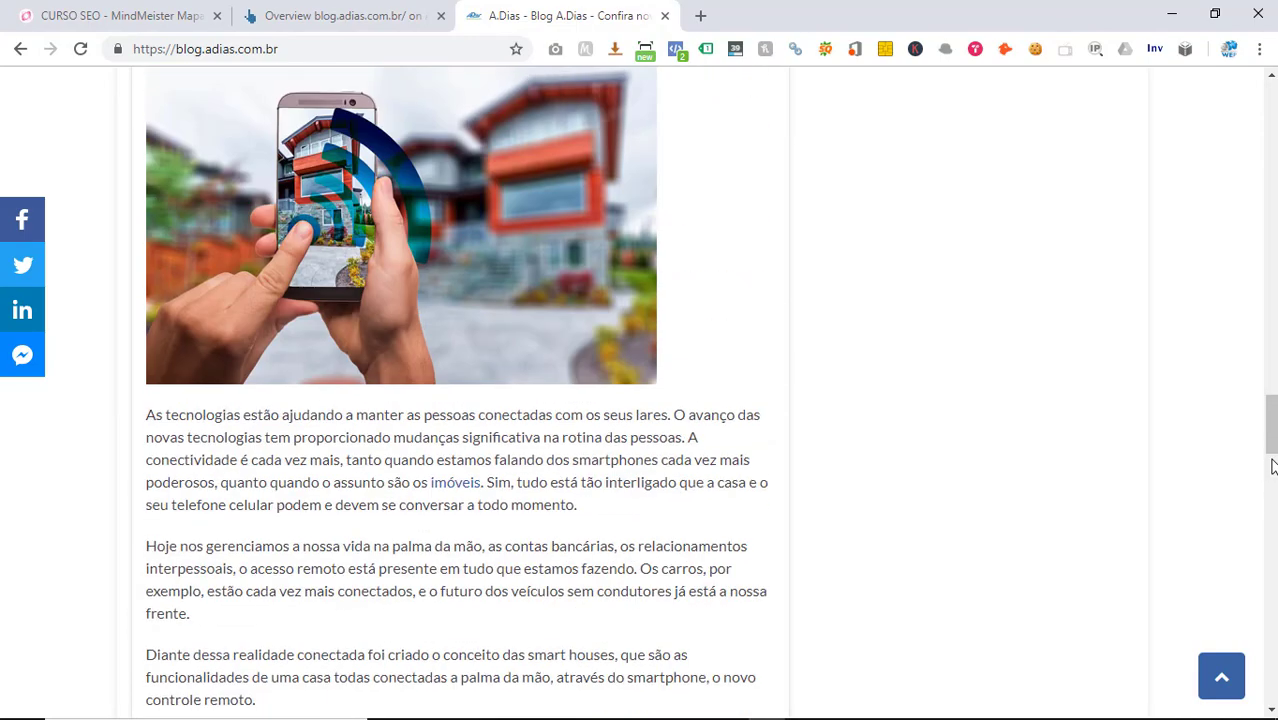
scroll(1273, 463, up, 15)
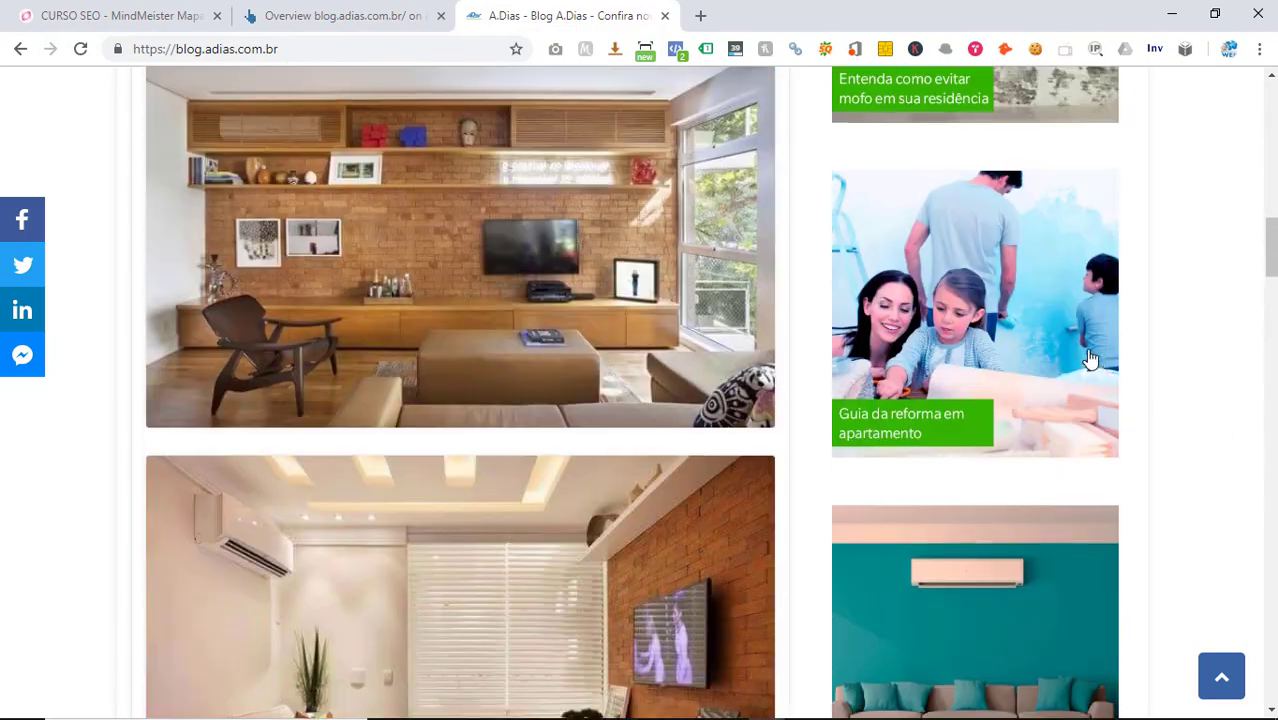
scroll(1085, 354, up, 15)
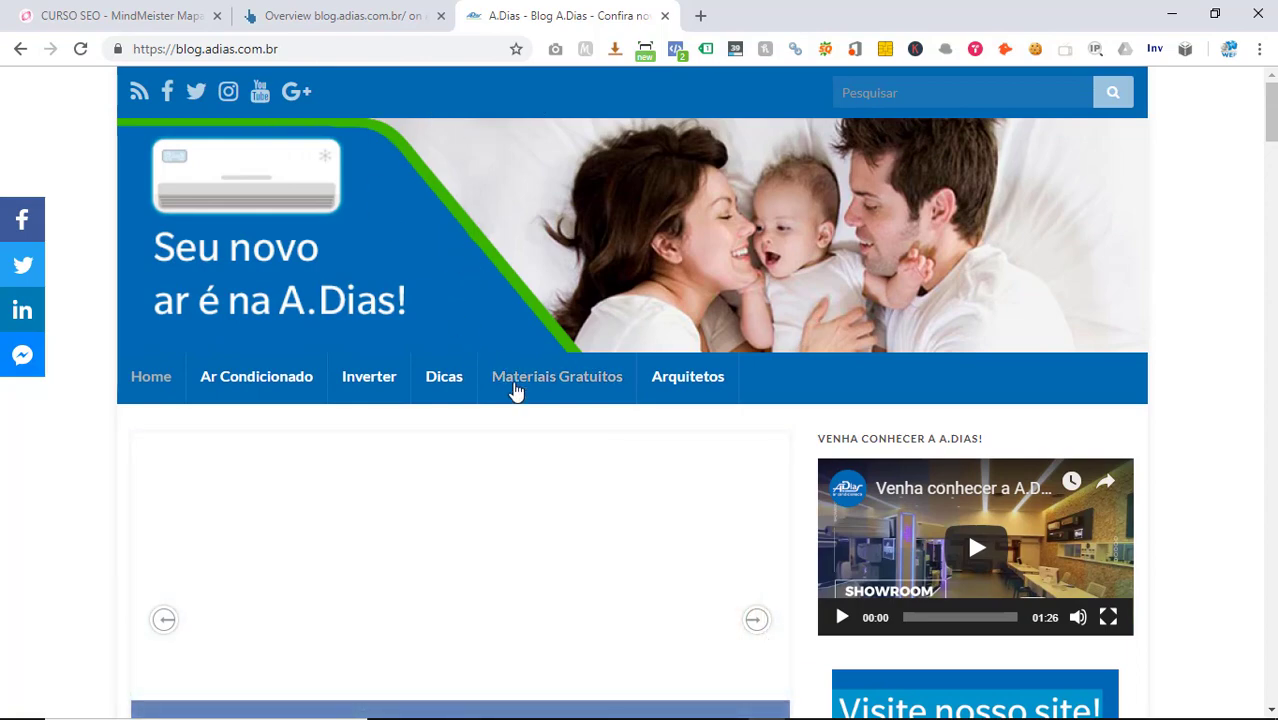
- Inspect the home page footer and its Graphene Themes link as an example of a footer link
drag(1271, 112, 1271, 672)
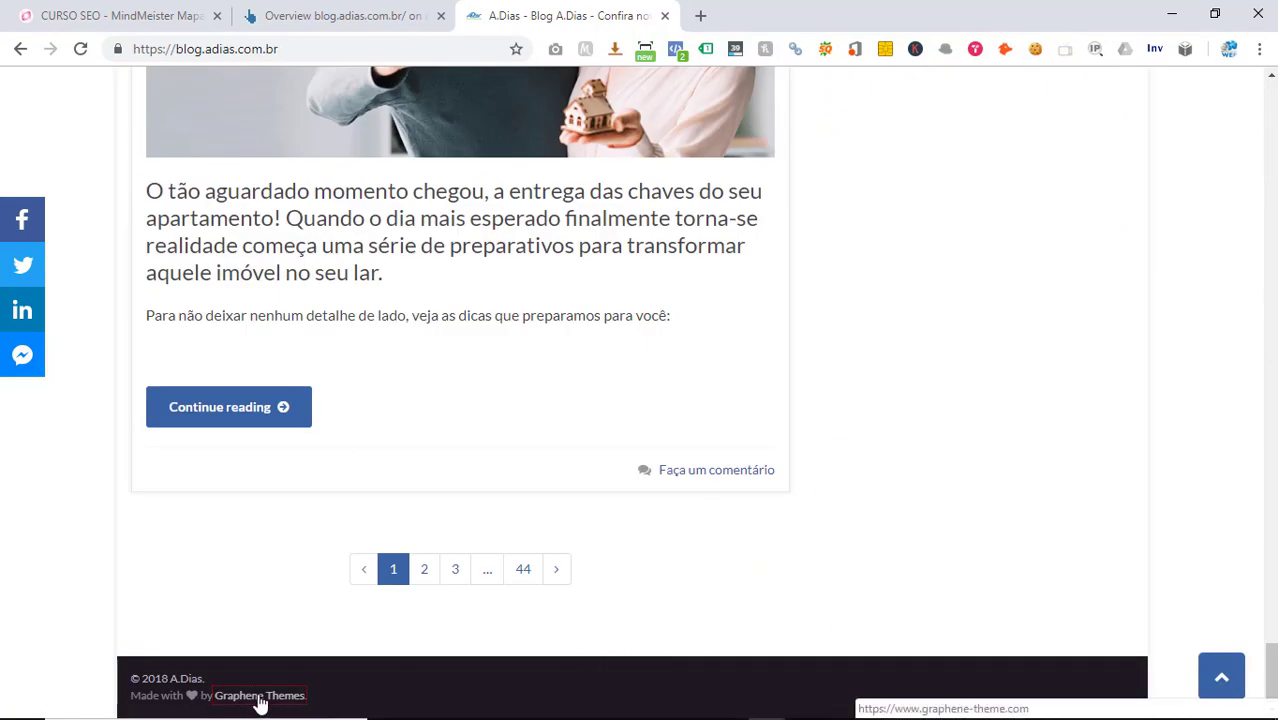
scroll(251, 691, up, 5)
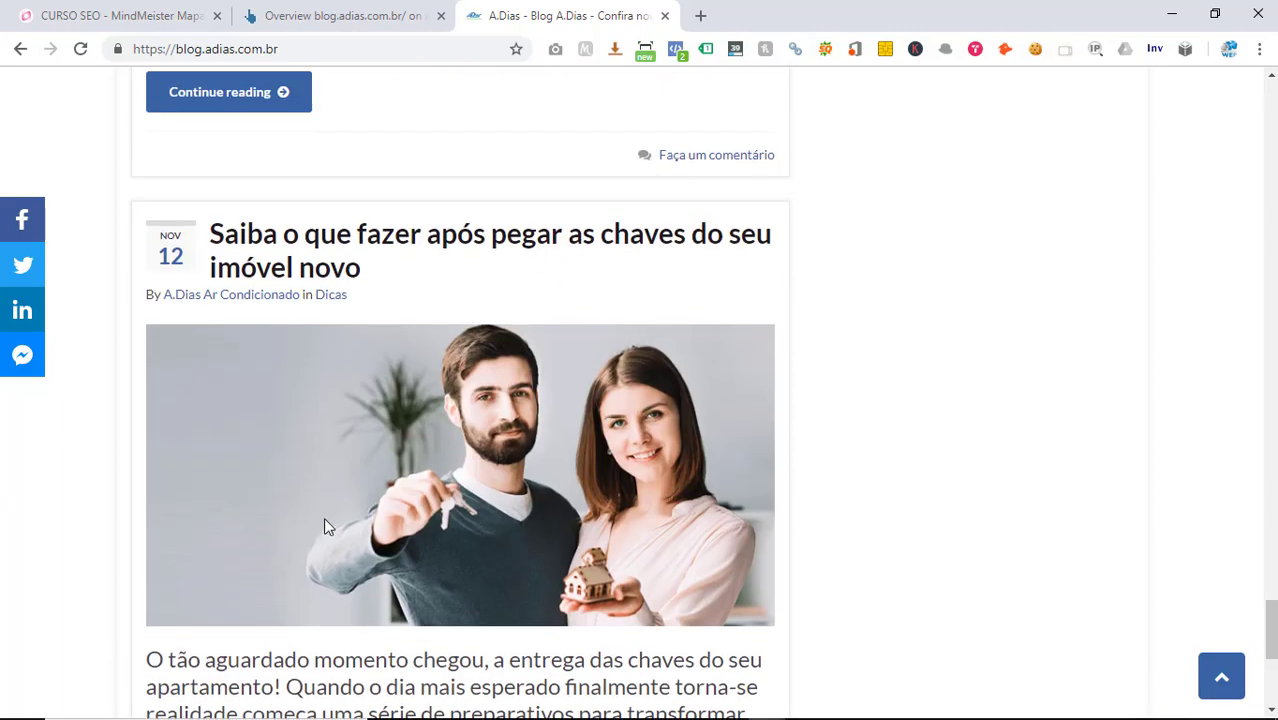
scroll(604, 467, down, 5)
scroll(576, 456, up, 4)
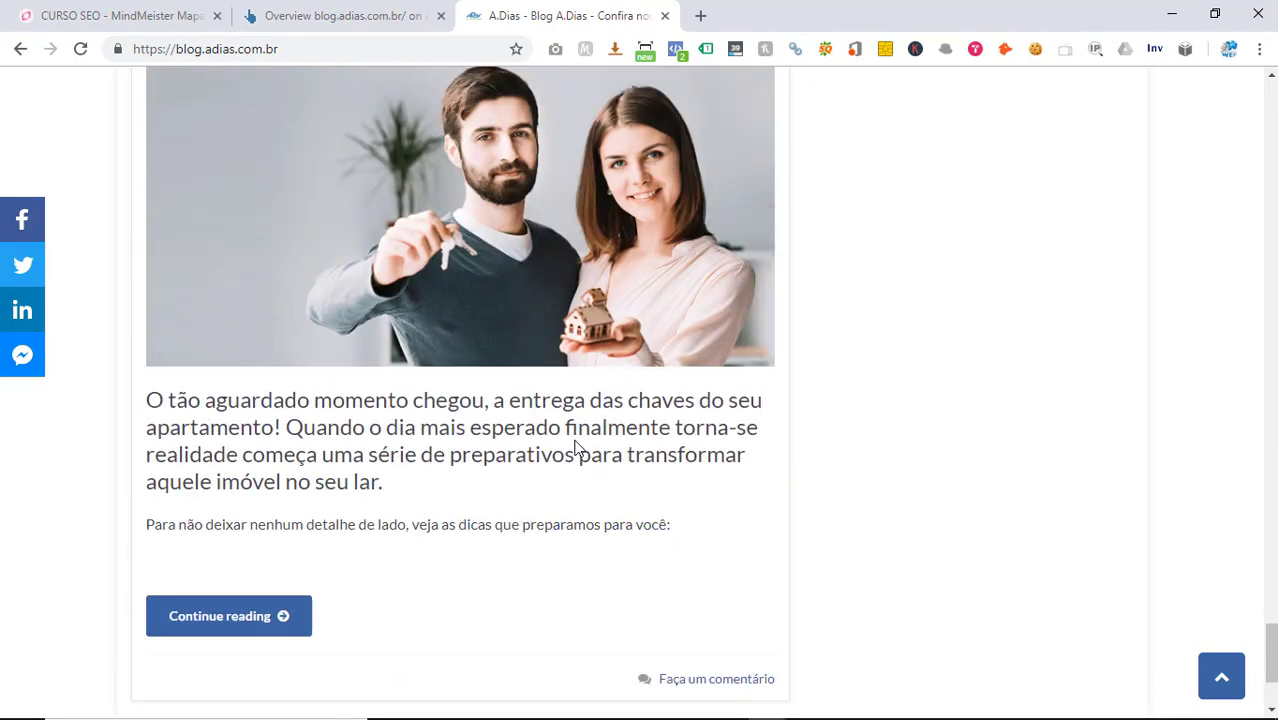
- Review the sidebar banners and the header area of the blog's home page as link locations
scroll(542, 436, up, 15)
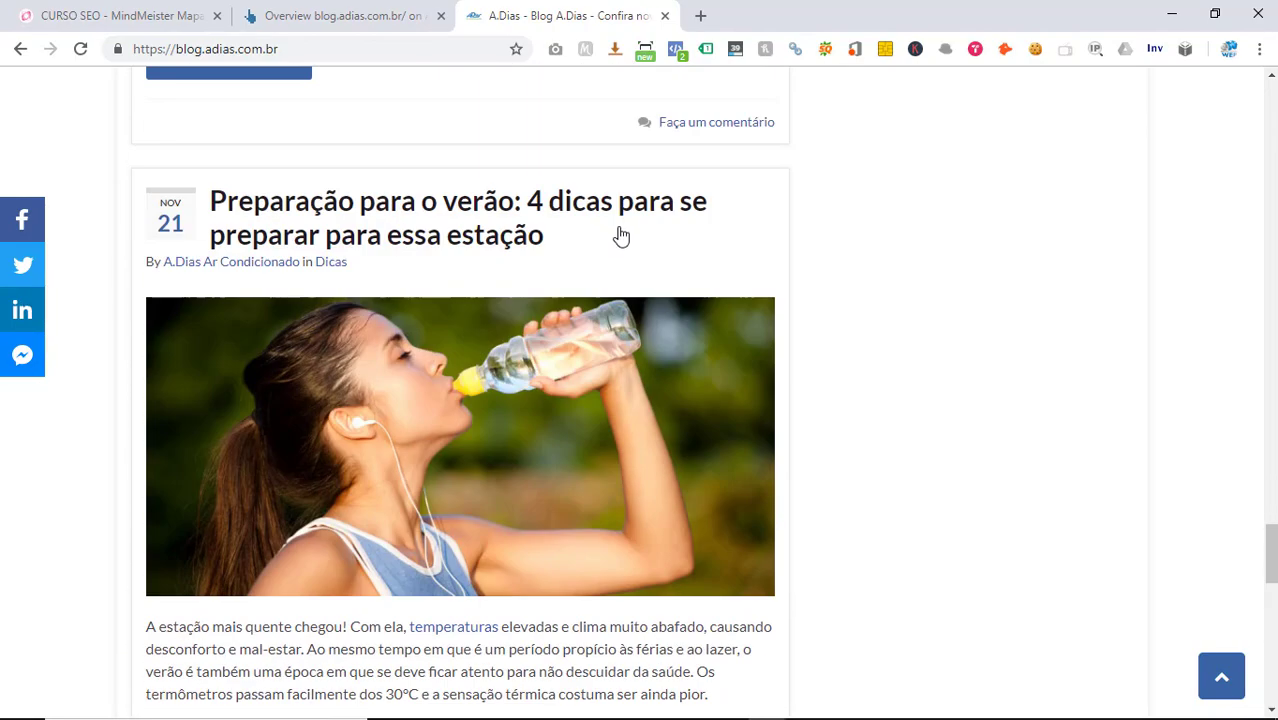
scroll(1018, 228, up, 15)
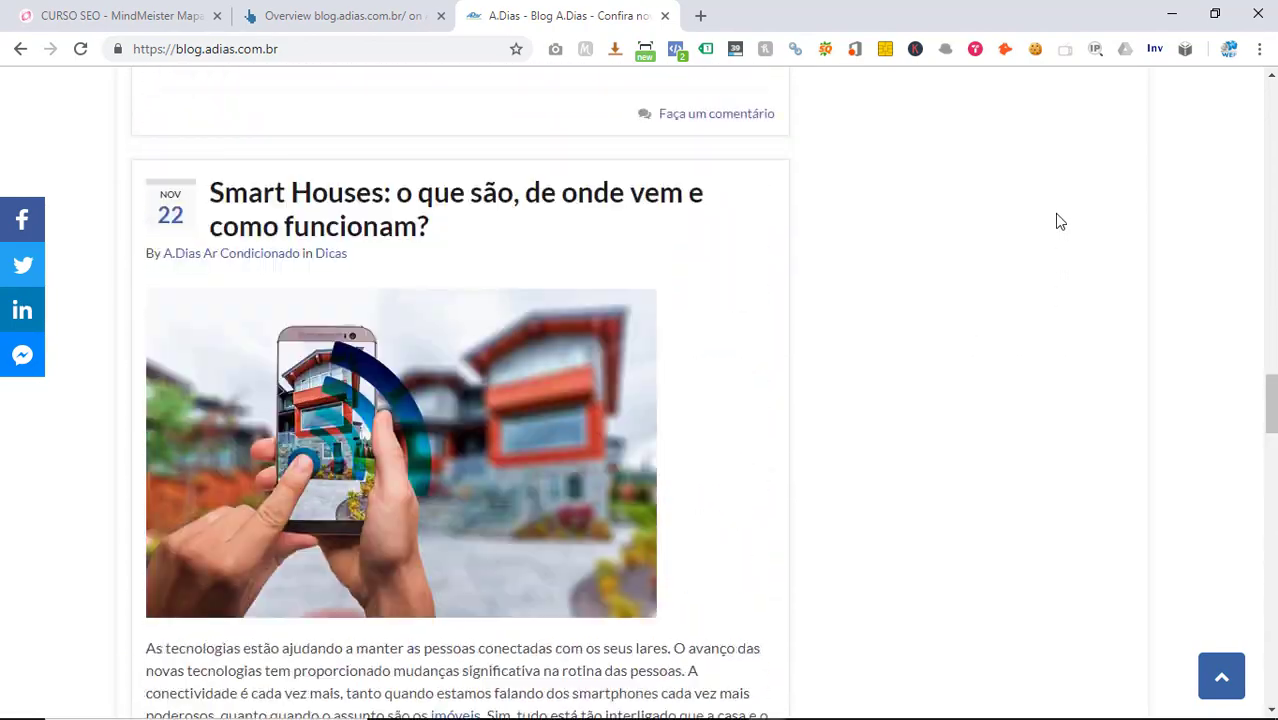
scroll(1056, 218, up, 15)
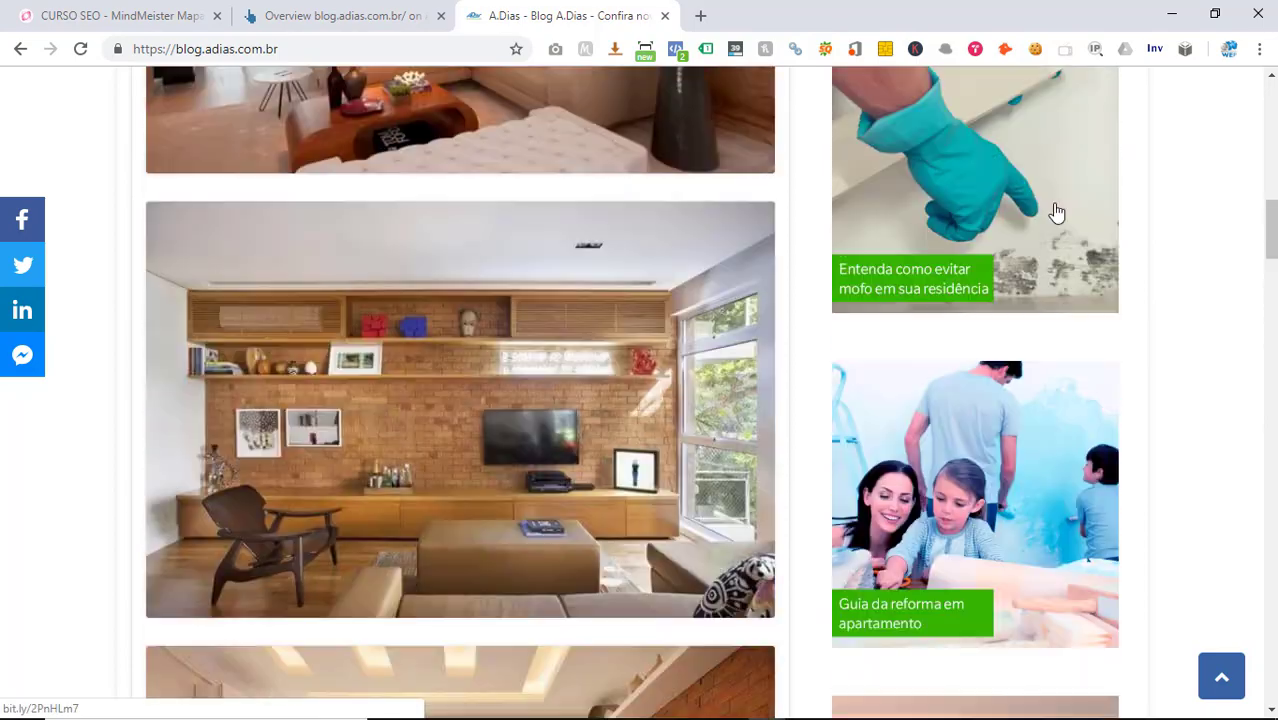
scroll(1058, 212, up, 5)
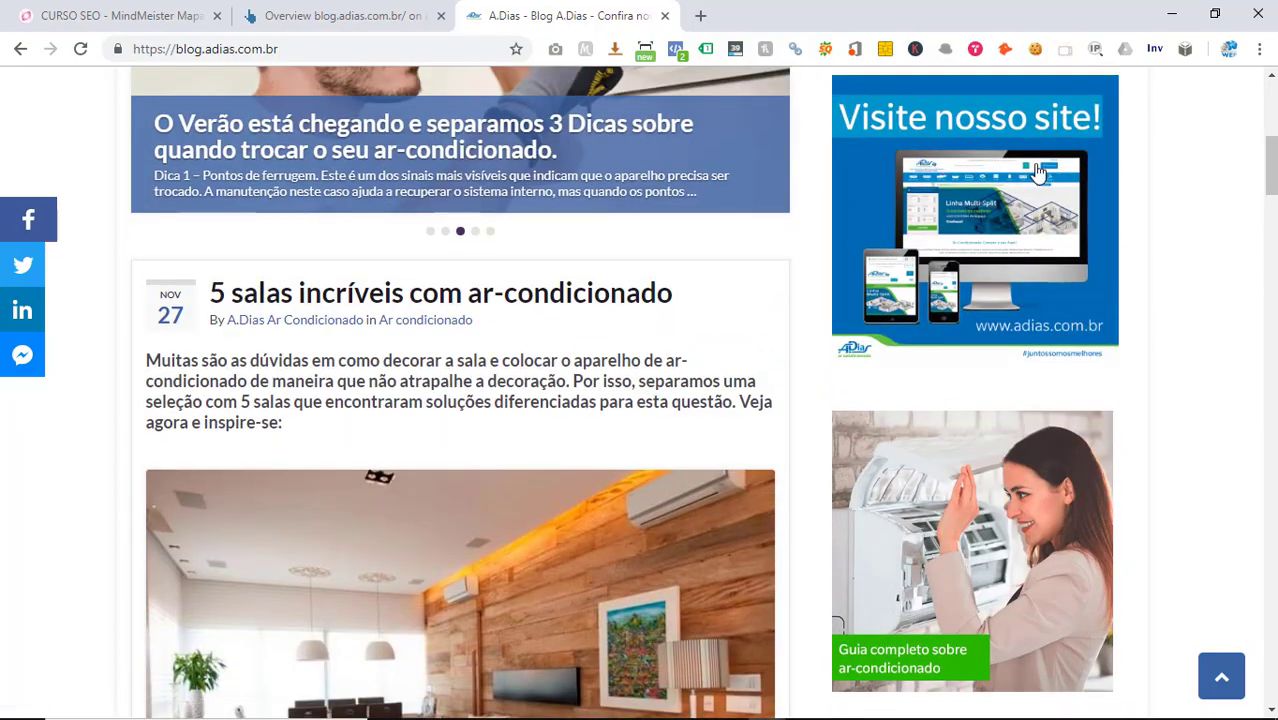
scroll(940, 320, up, 6)
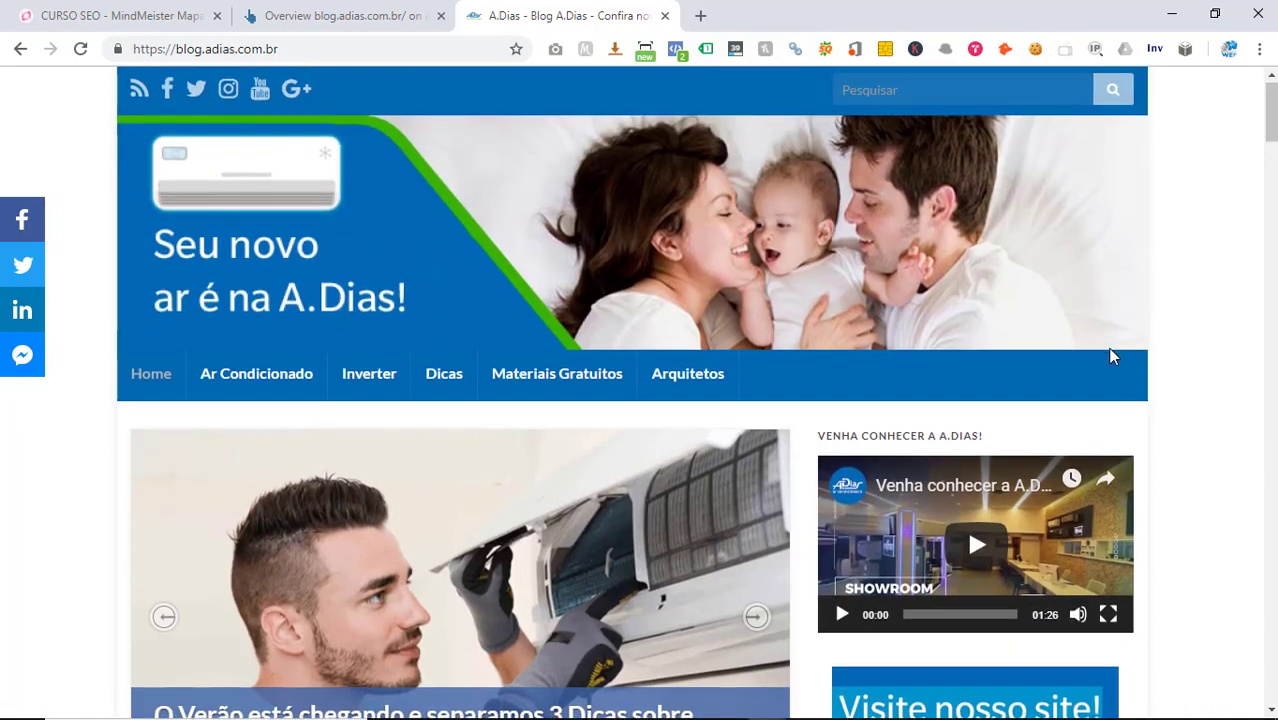
- Look again at the content of the post "5 salas incríveis com ar-condicionado" on the home page
scroll(1035, 300, down, 7)
scroll(1035, 301, up, 1)
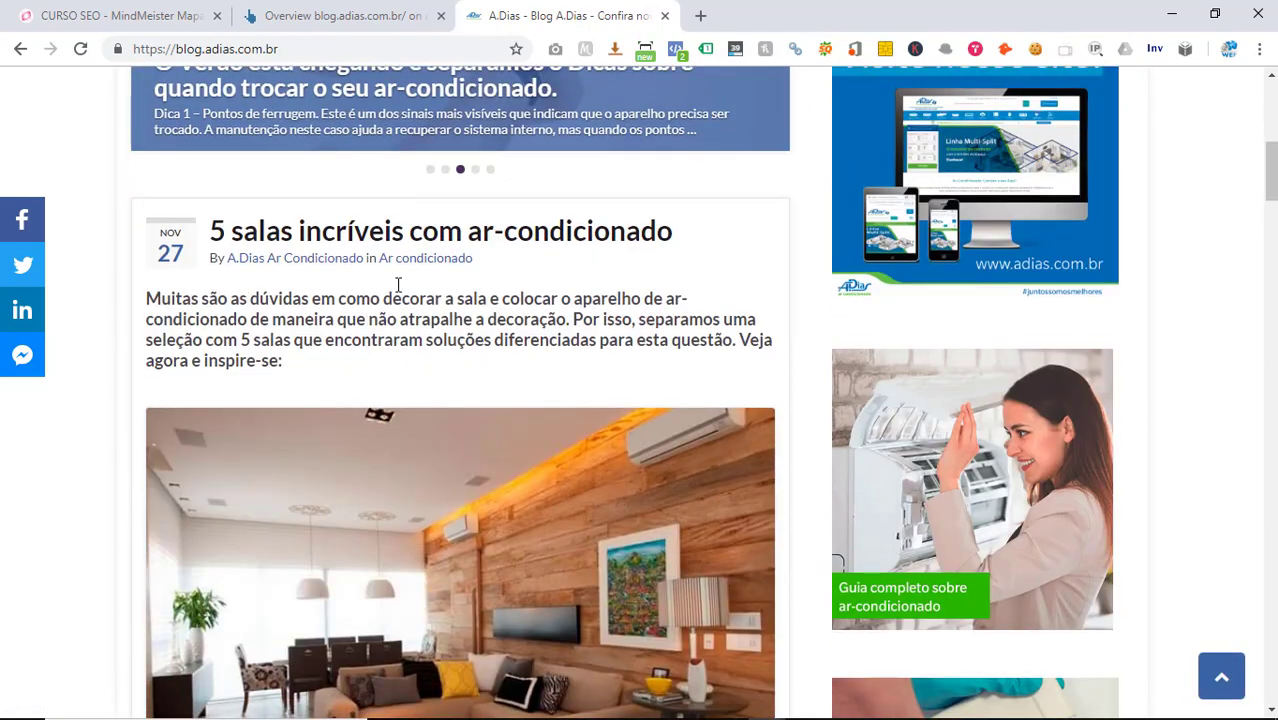
scroll(666, 404, down, 5)
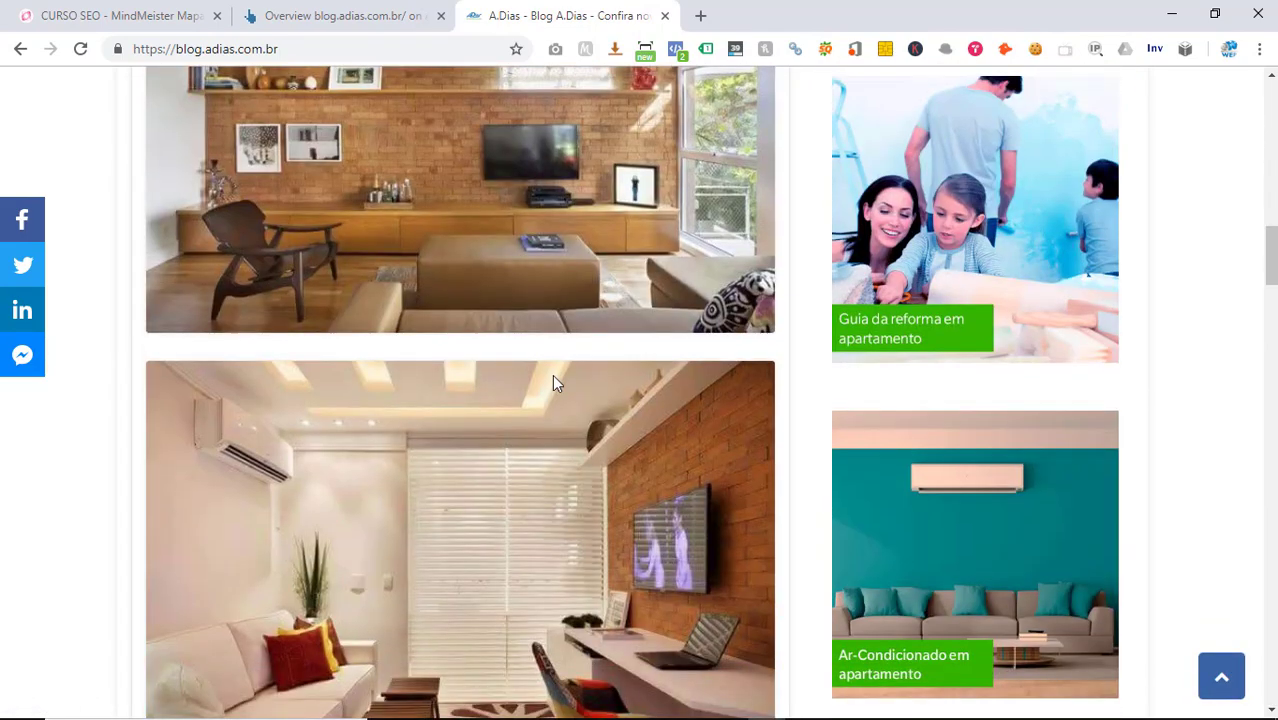
scroll(479, 463, up, 15)
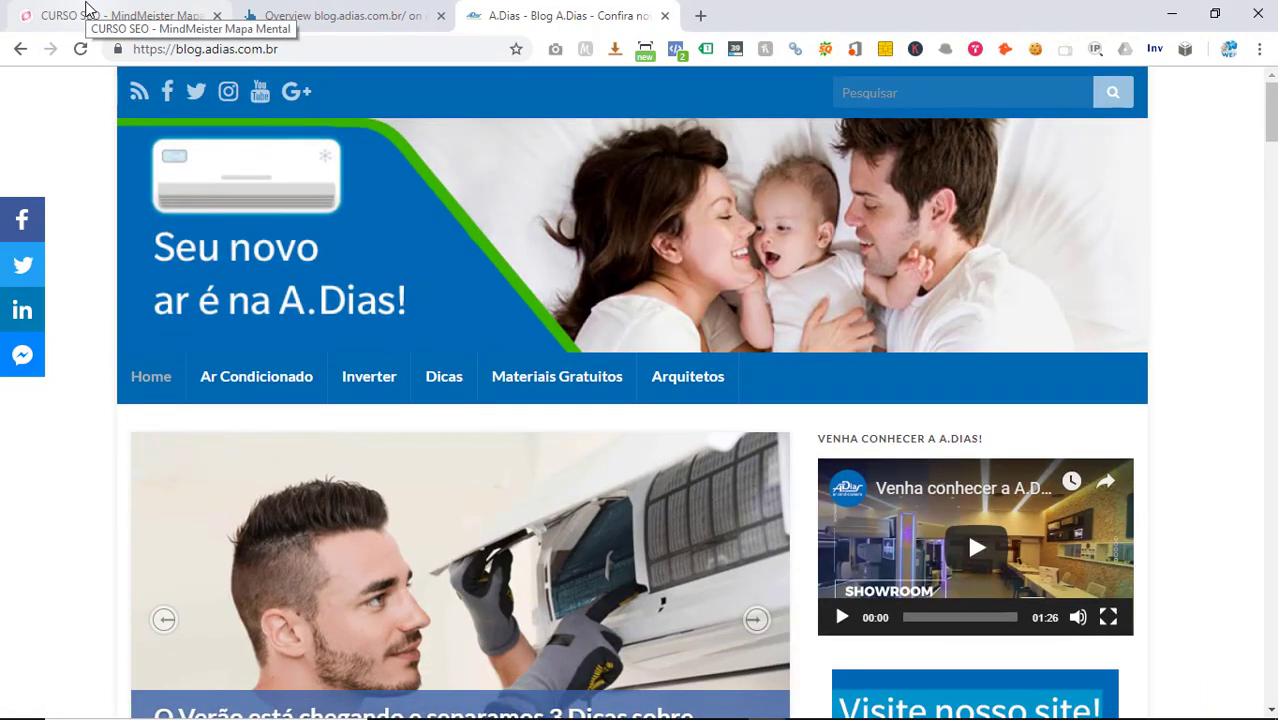
- Highlight "Quantidade de links do mesmo domínio" in the CURSO SEO mind map and return to the A.Dias home page
click(86, 12)
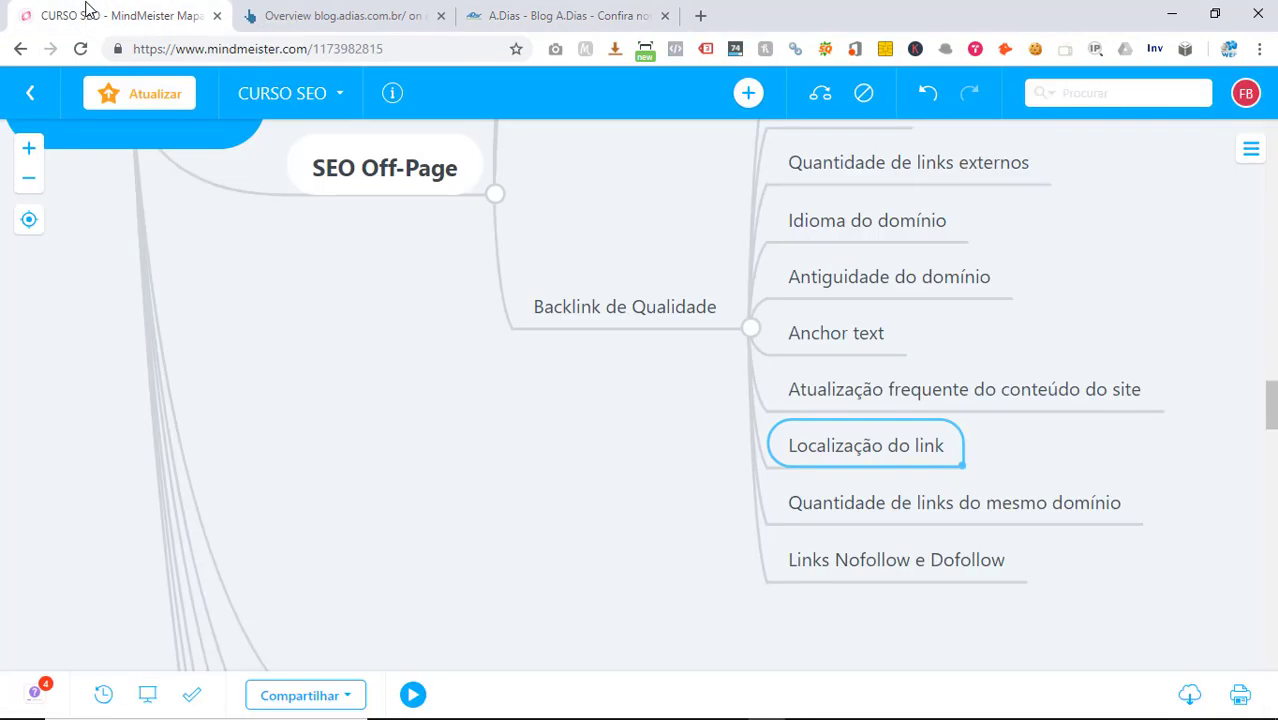
click(988, 507)
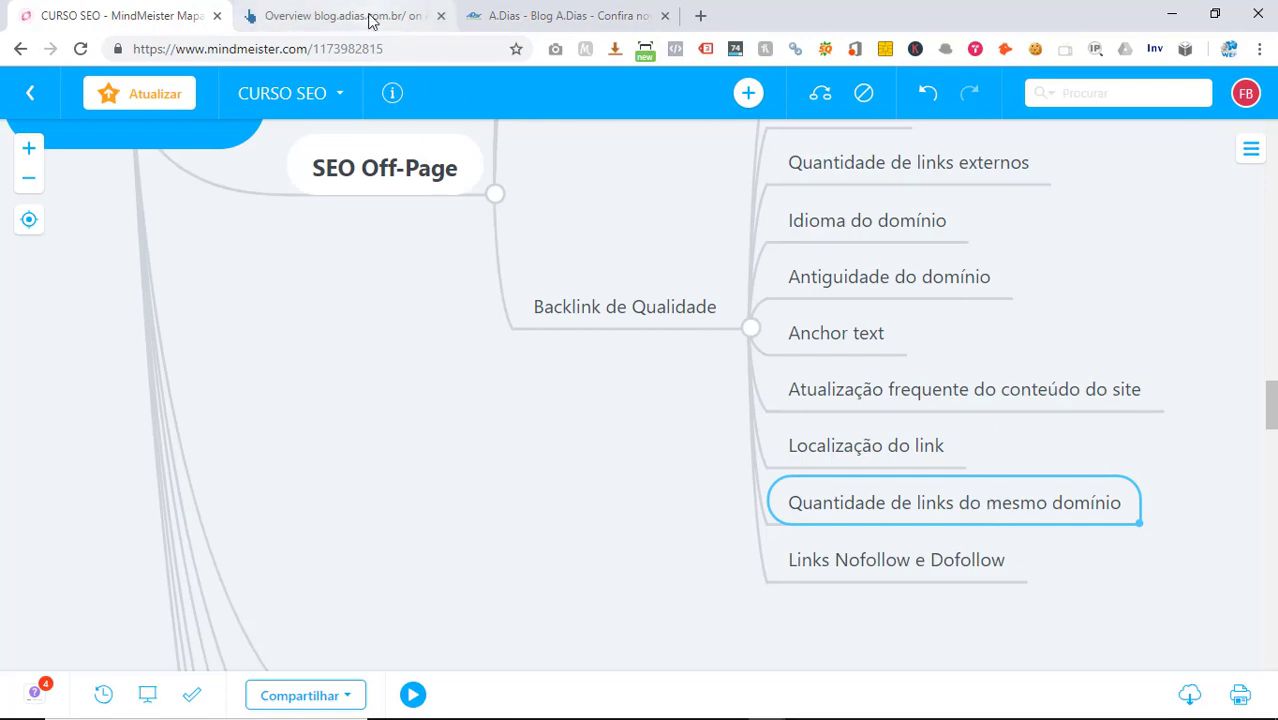
click(560, 12)
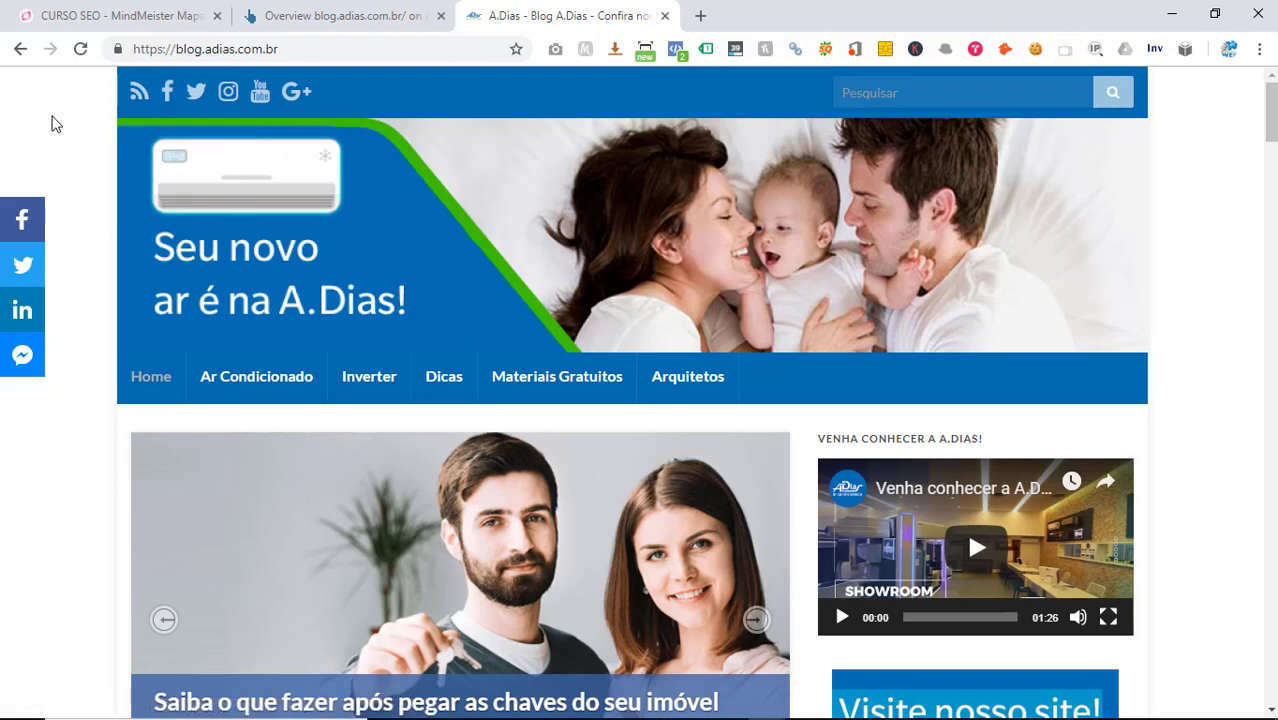
- Check the Links Nofollow e Dofollow item in the mind map and go to the footer of the A.Dias home page
click(58, 12)
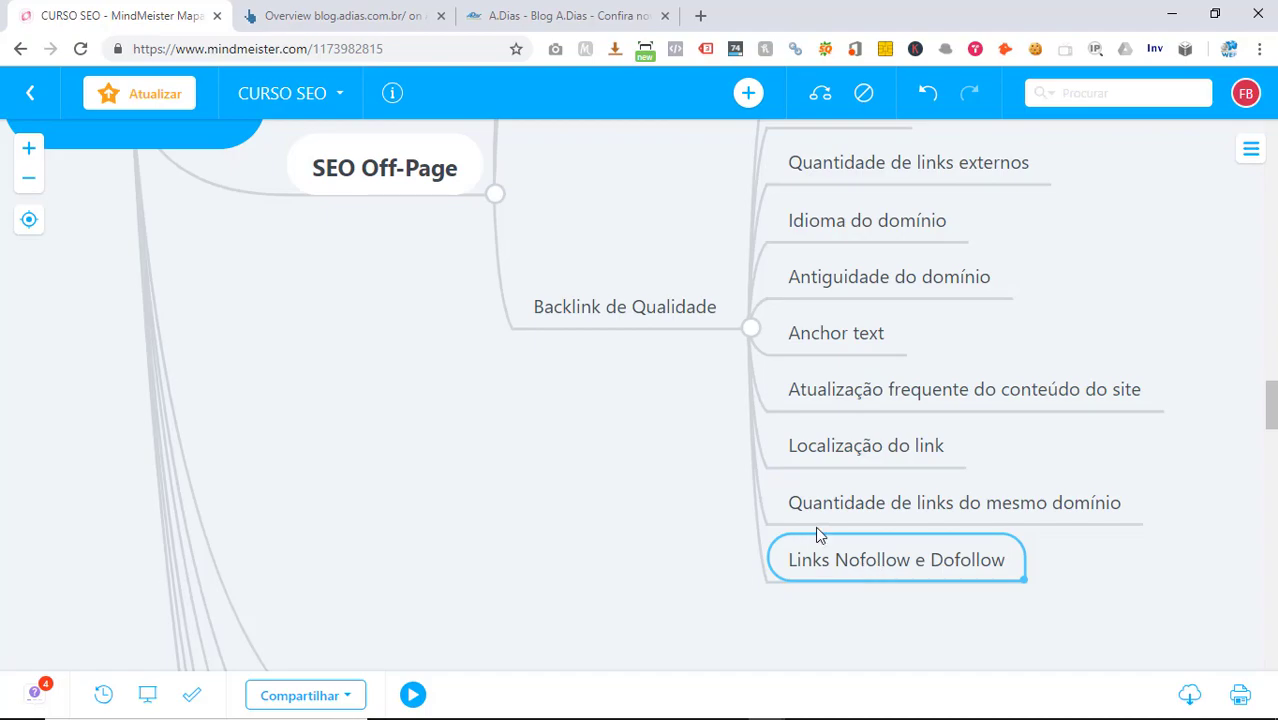
click(551, 18)
scroll(537, 335, down, 15)
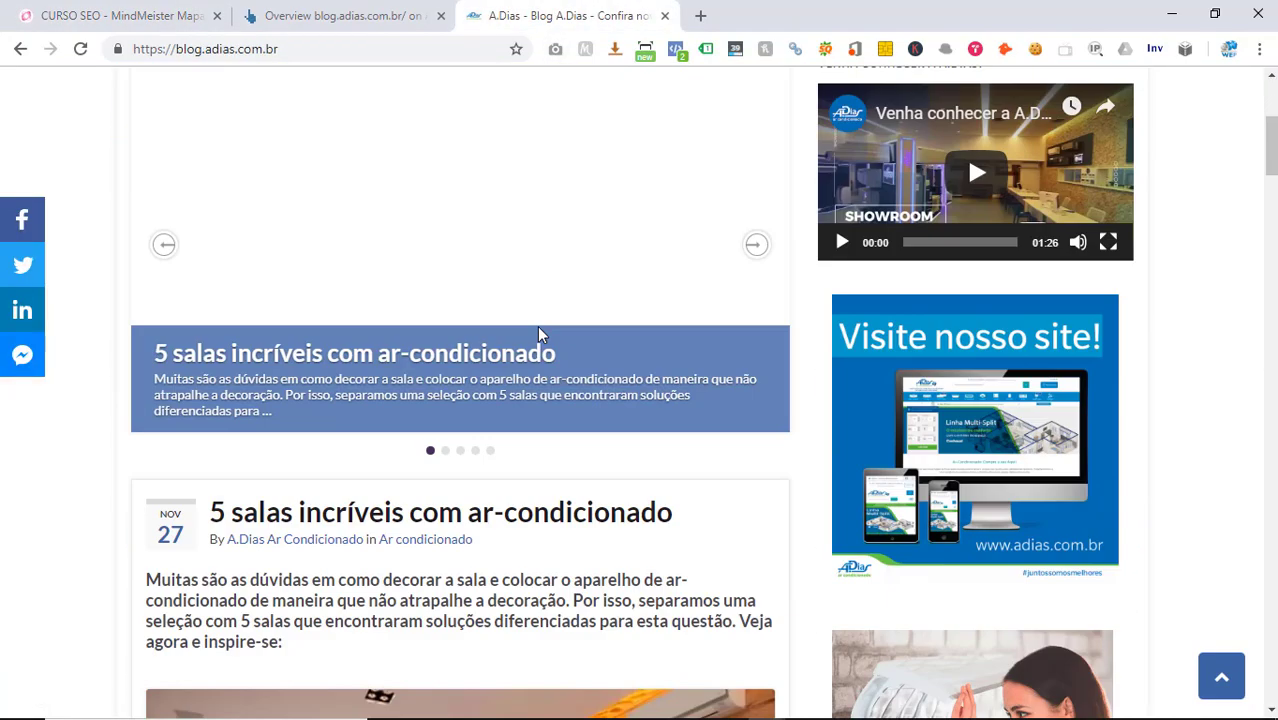
scroll(743, 470, down, 20)
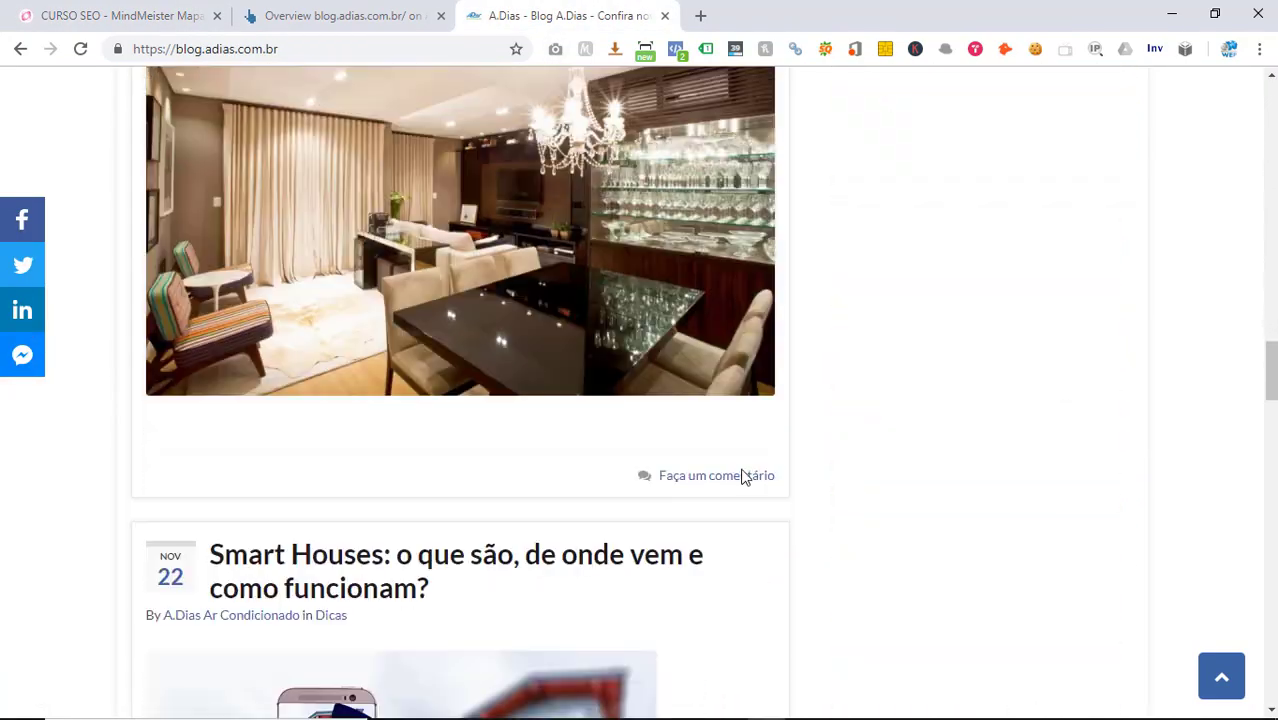
scroll(714, 457, down, 4)
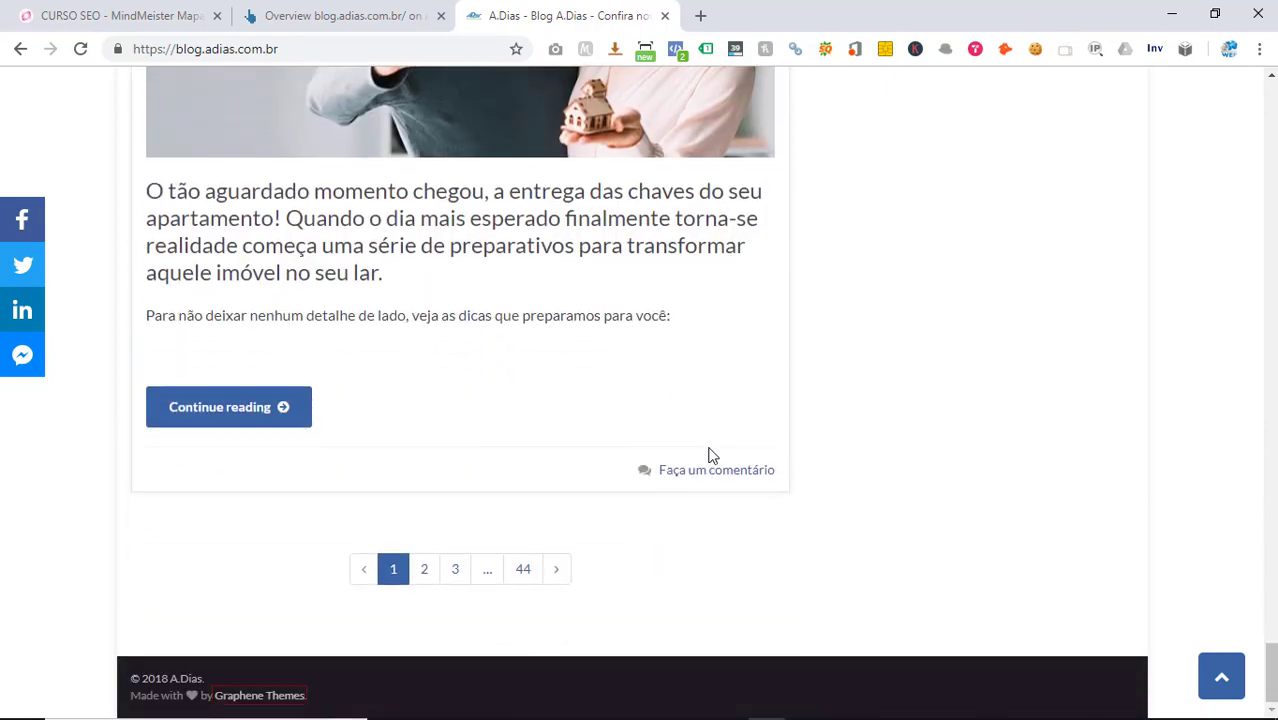
- Inspect the code of the Graphene Themes footer link, highlight its rel attribute value, and close the inspector
right_click(263, 704)
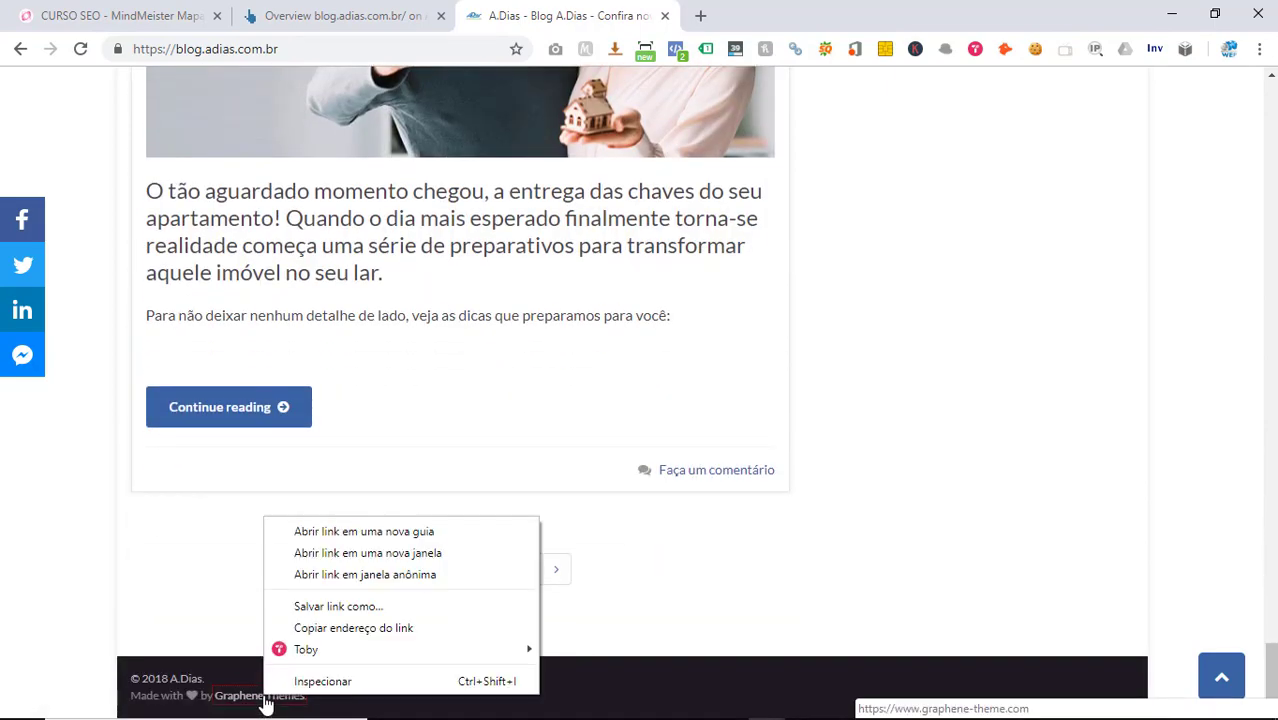
click(287, 682)
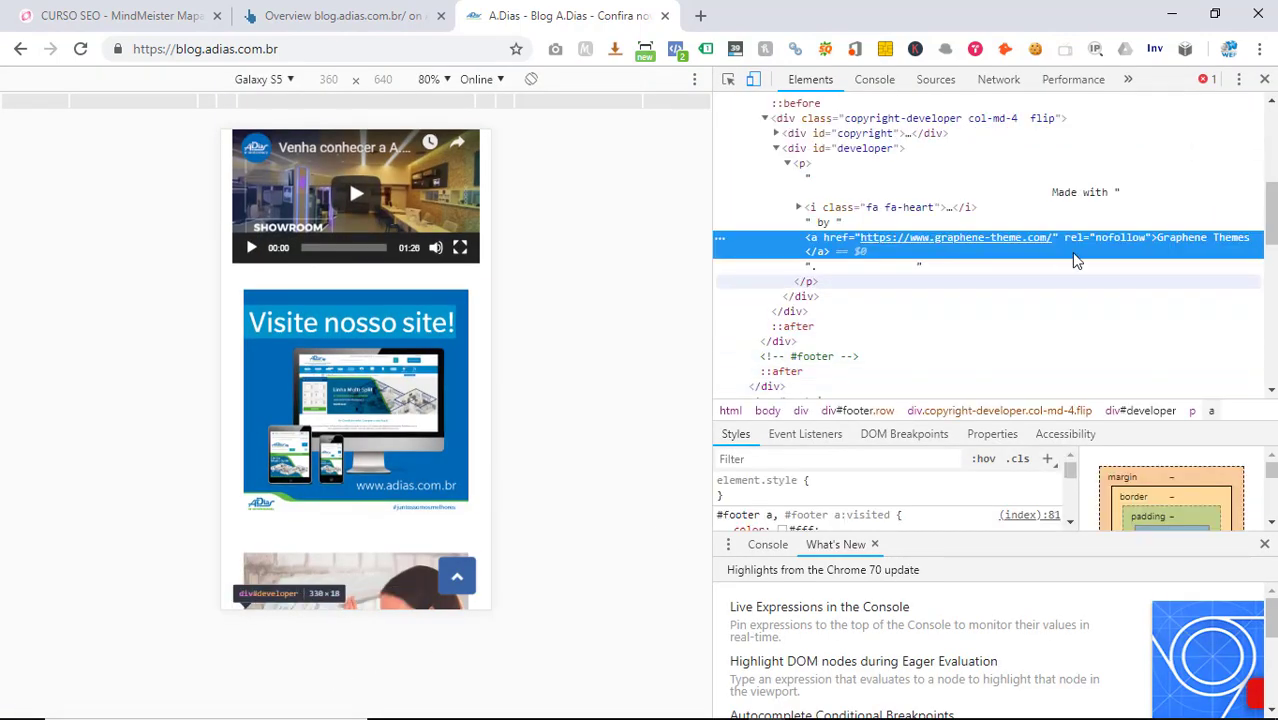
double_click(1107, 240)
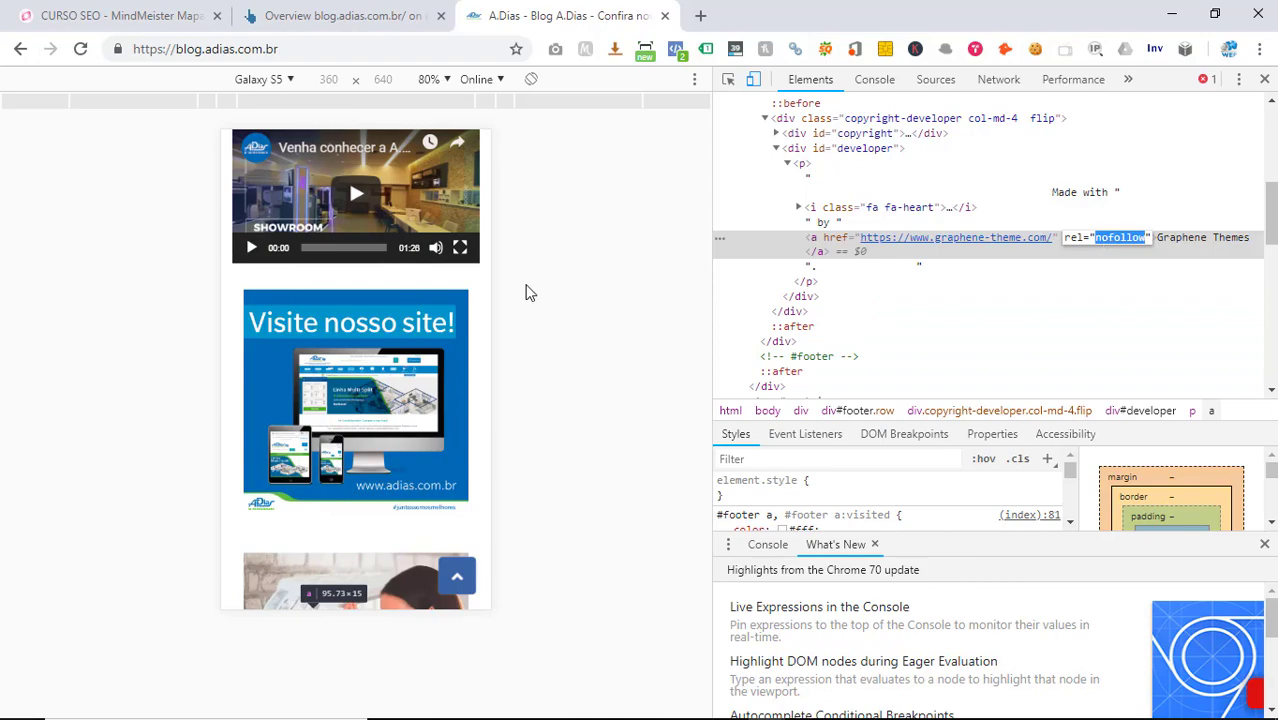
key(Escape)
click(1265, 79)
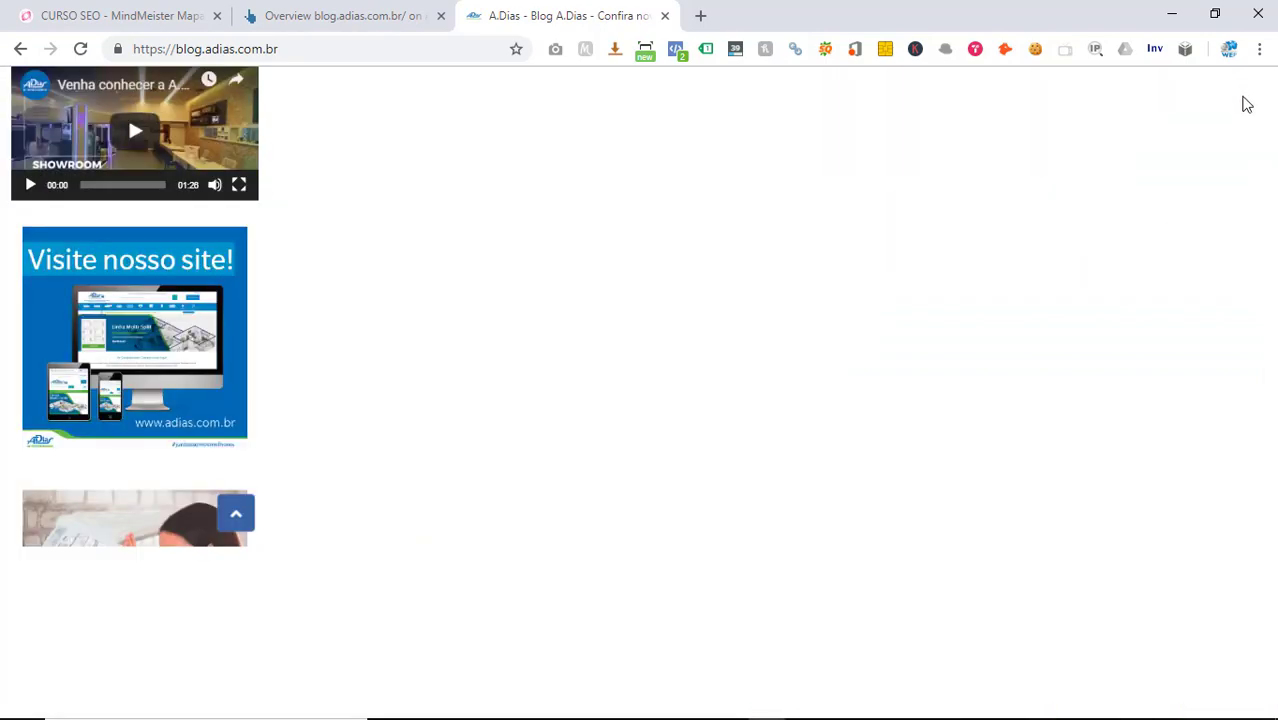
- Inspect the code of the "imóveis" link in the Smart Houses post and close the inspector
scroll(645, 476, up, 10)
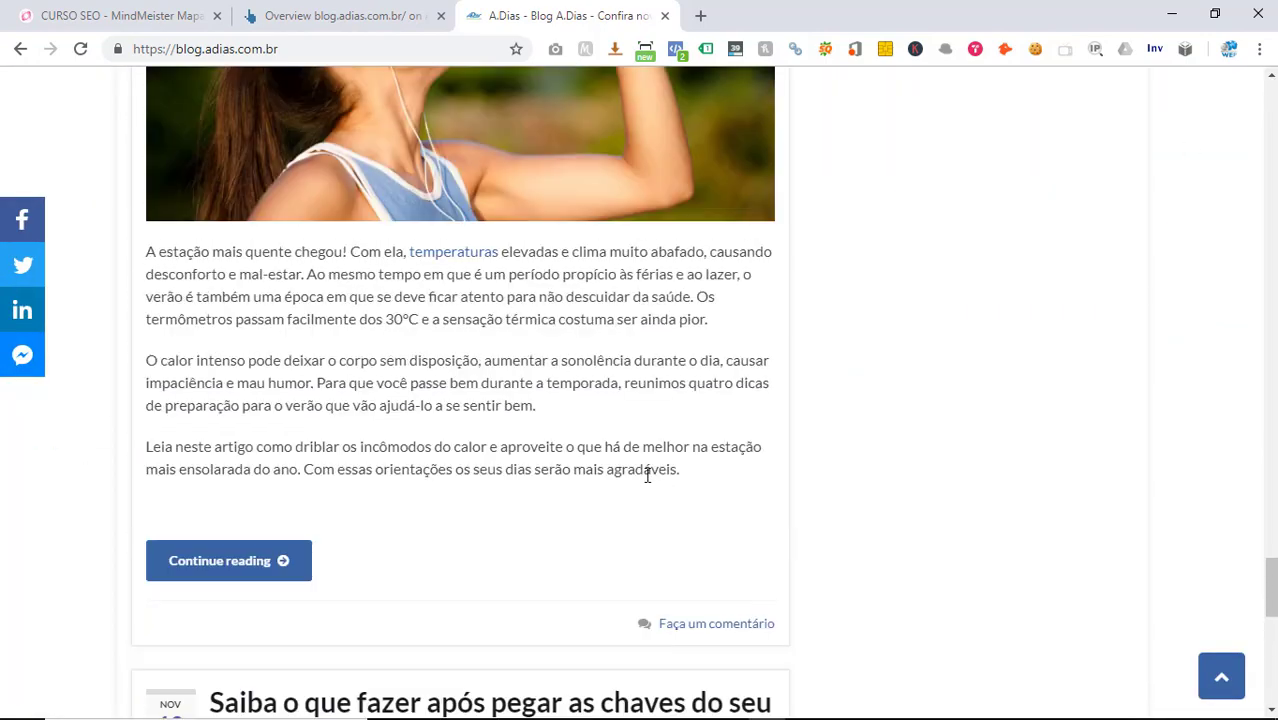
scroll(645, 476, up, 10)
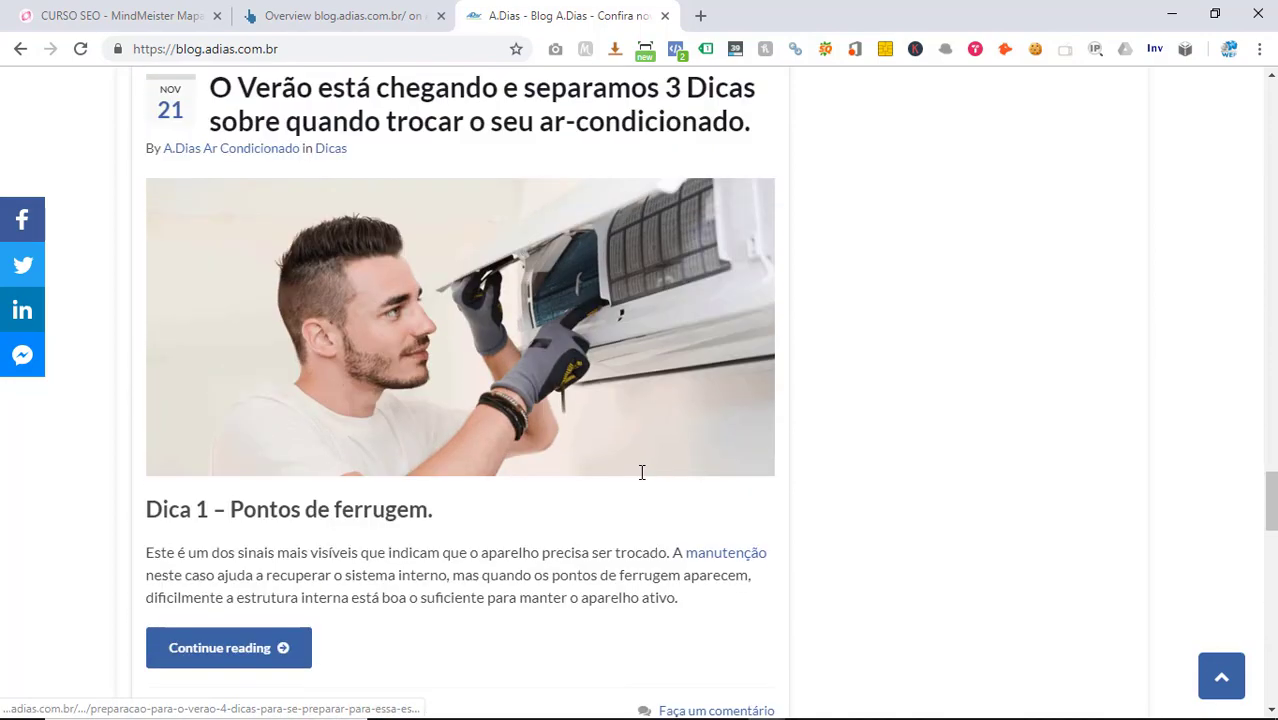
scroll(642, 472, up, 10)
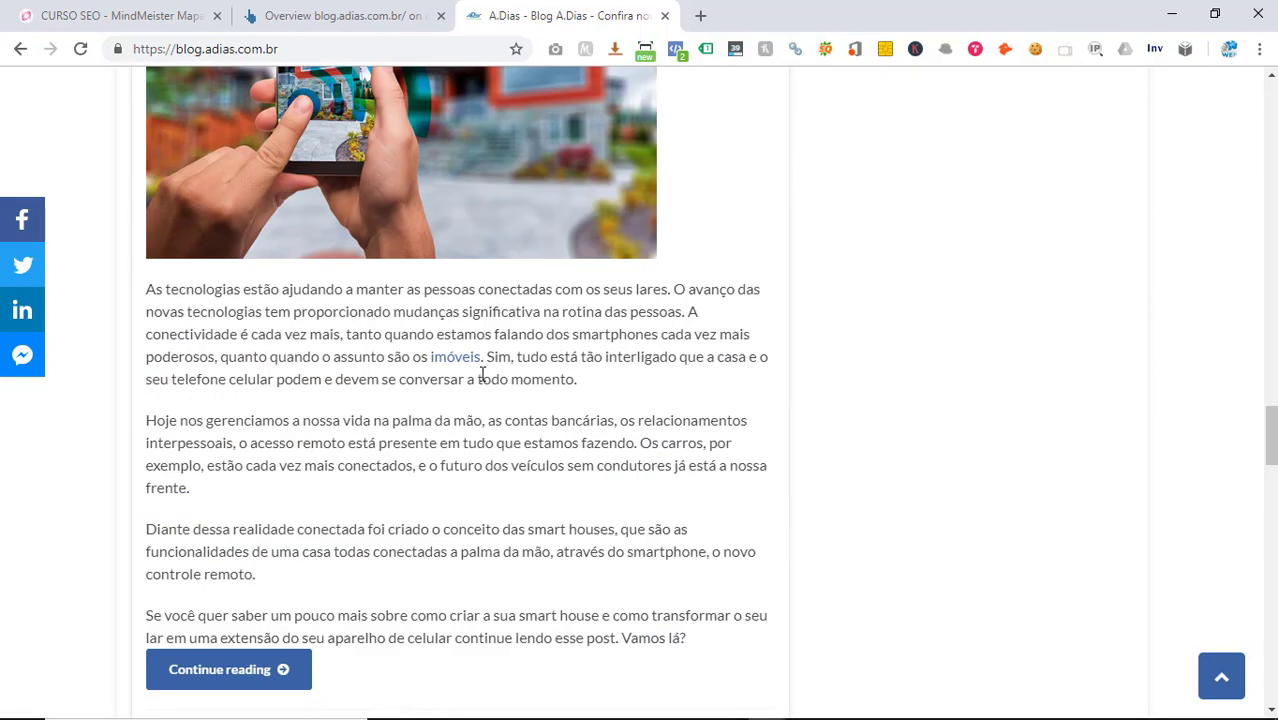
right_click(467, 368)
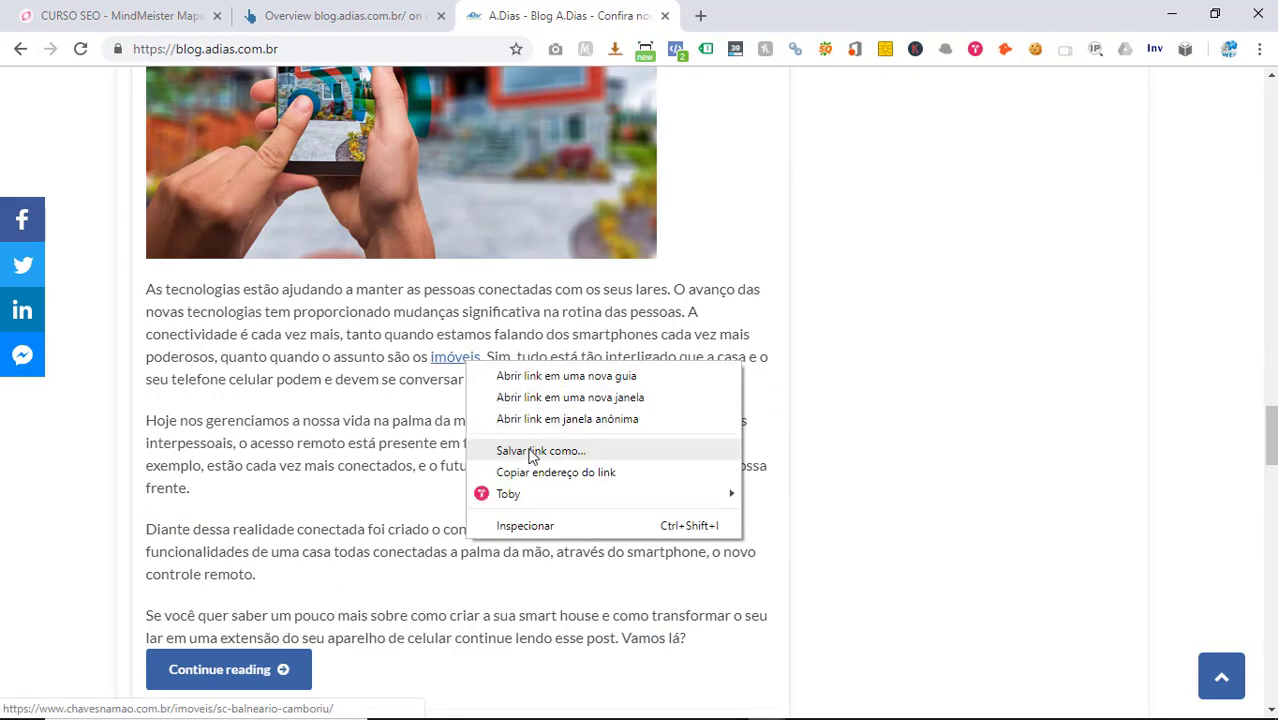
click(530, 526)
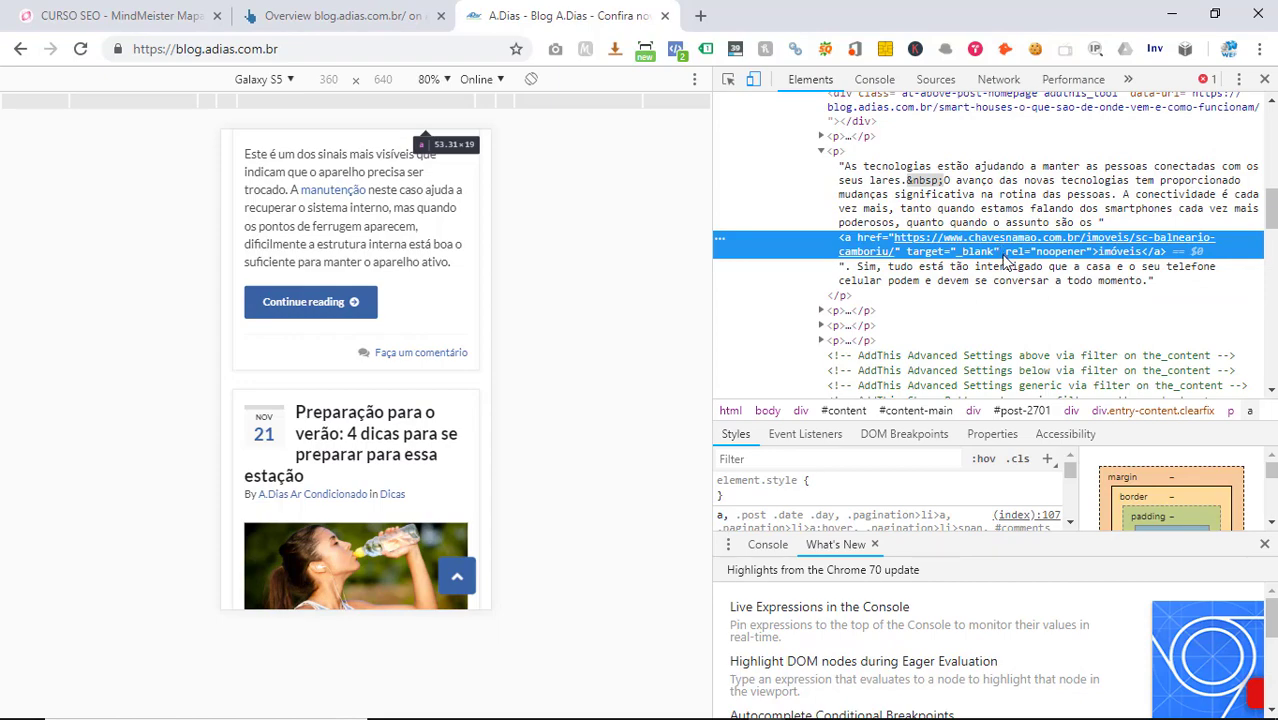
click(1264, 79)
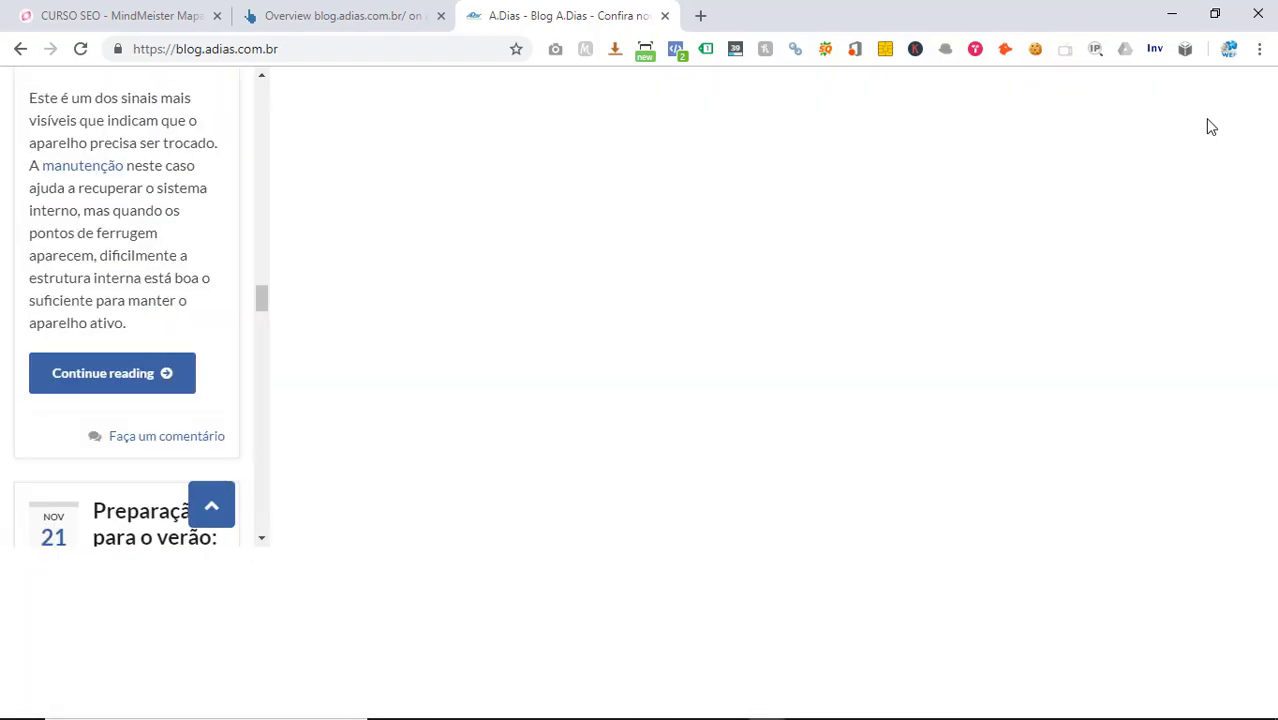
- Close the A.Dias blog page and open the backlinks list for blog.adias.com.br/ in Ahrefs
scroll(939, 349, up, 15)
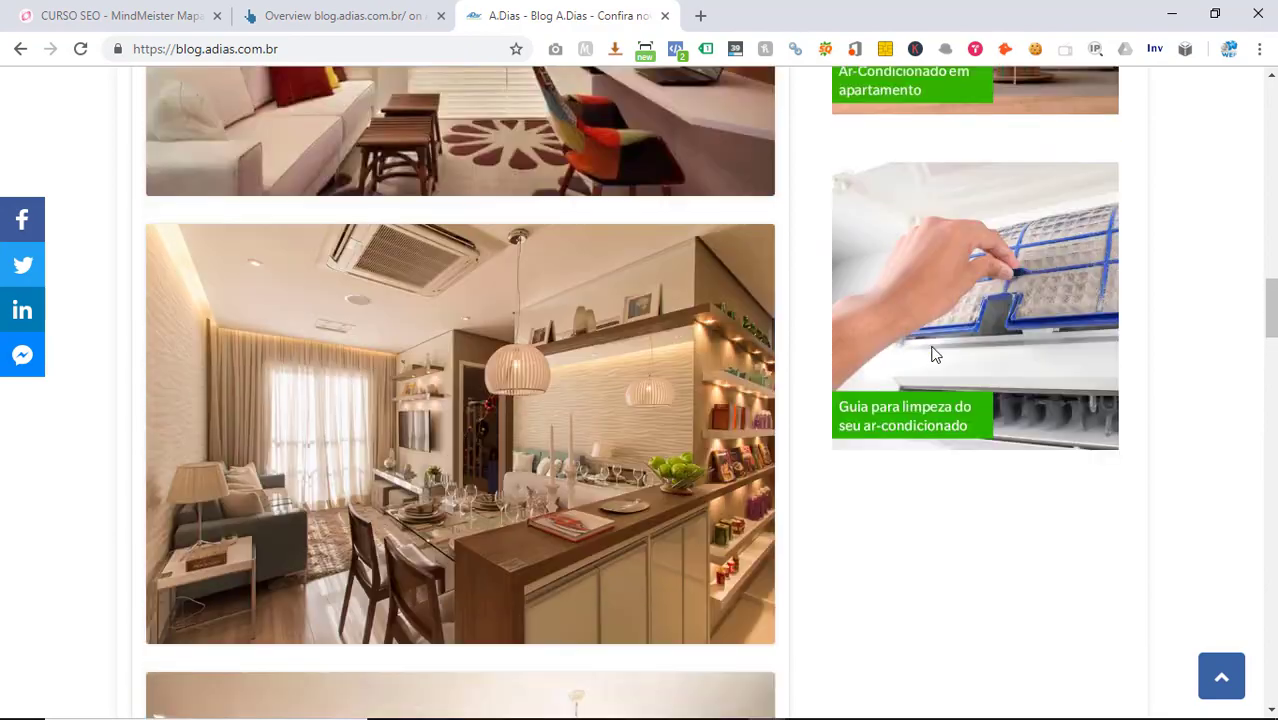
scroll(930, 346, up, 15)
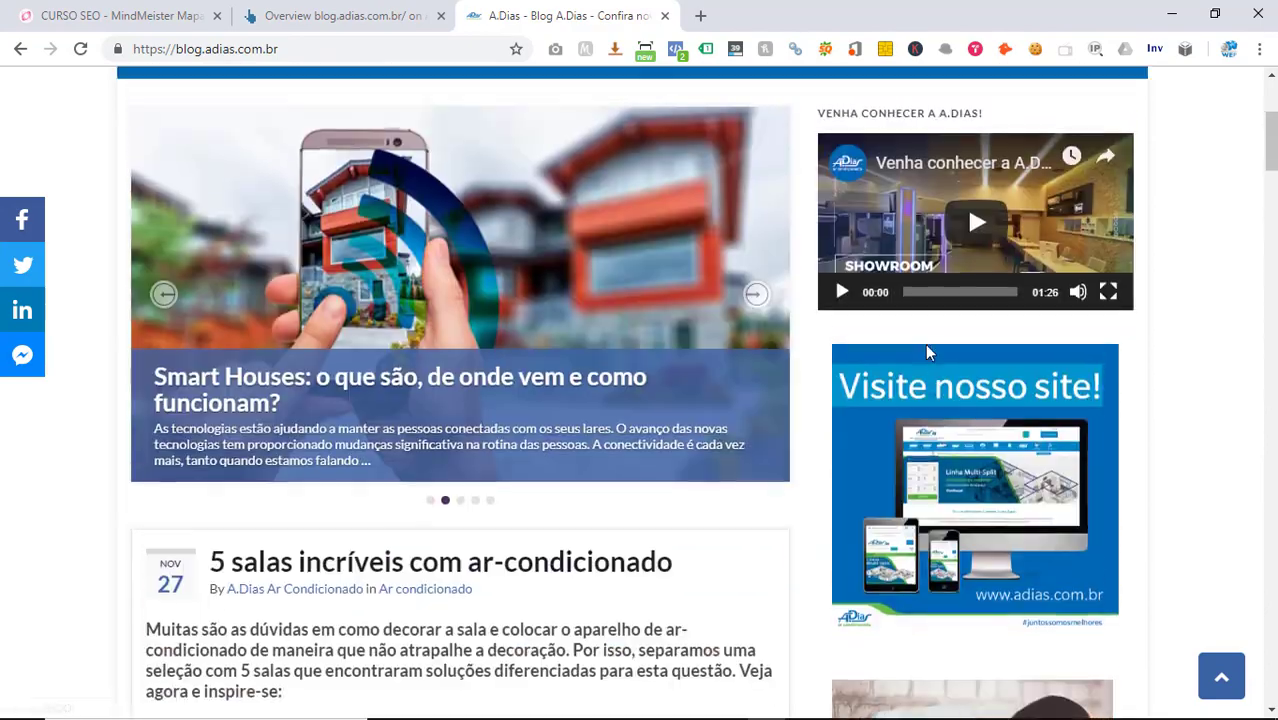
scroll(926, 346, up, 5)
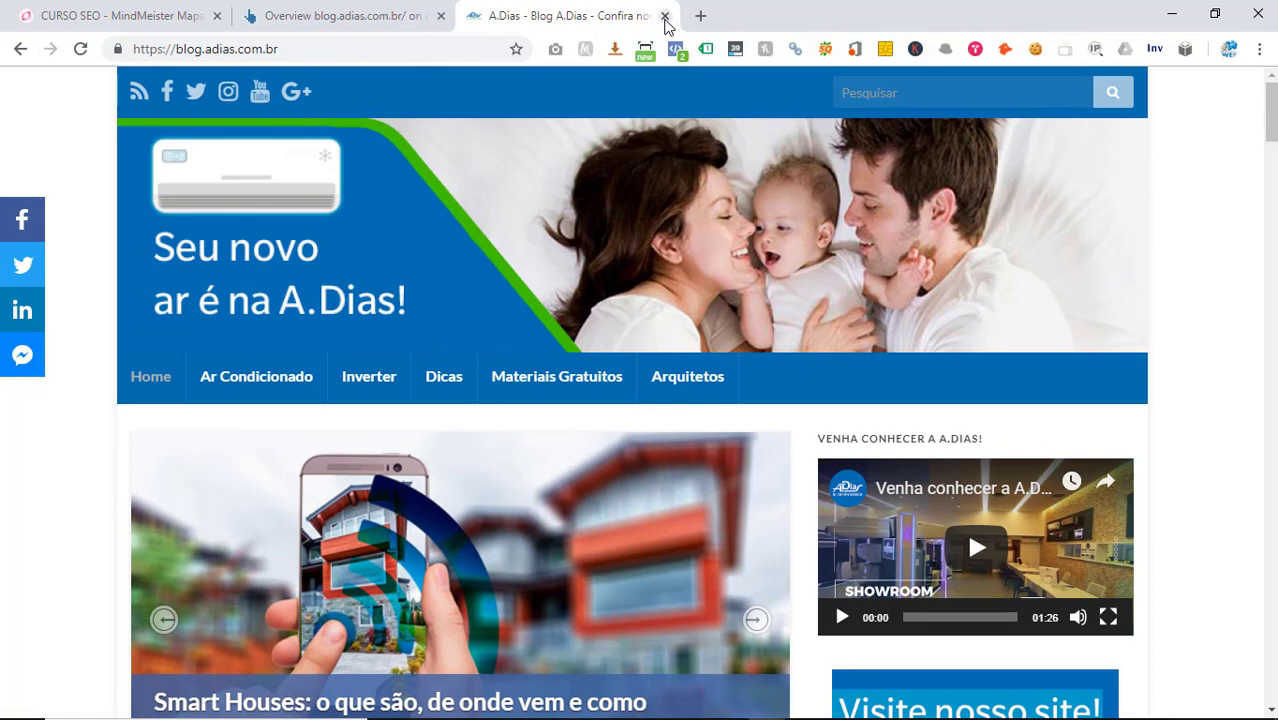
click(665, 16)
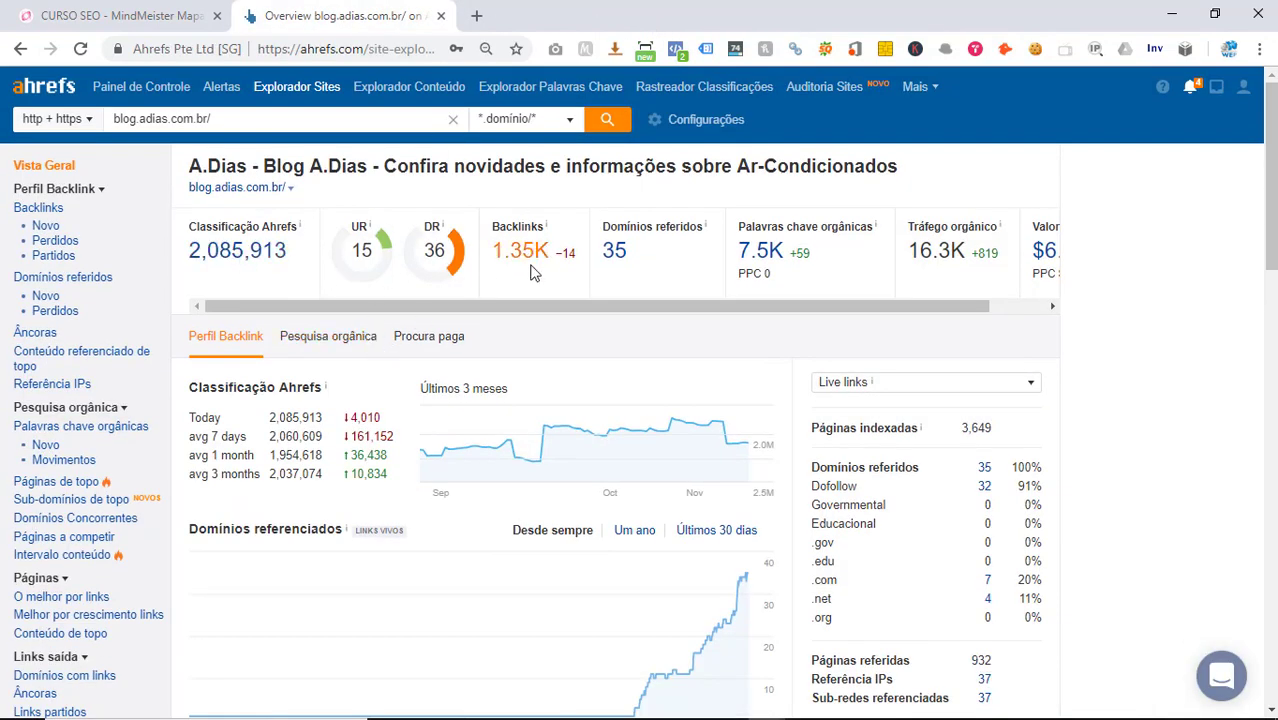
click(533, 260)
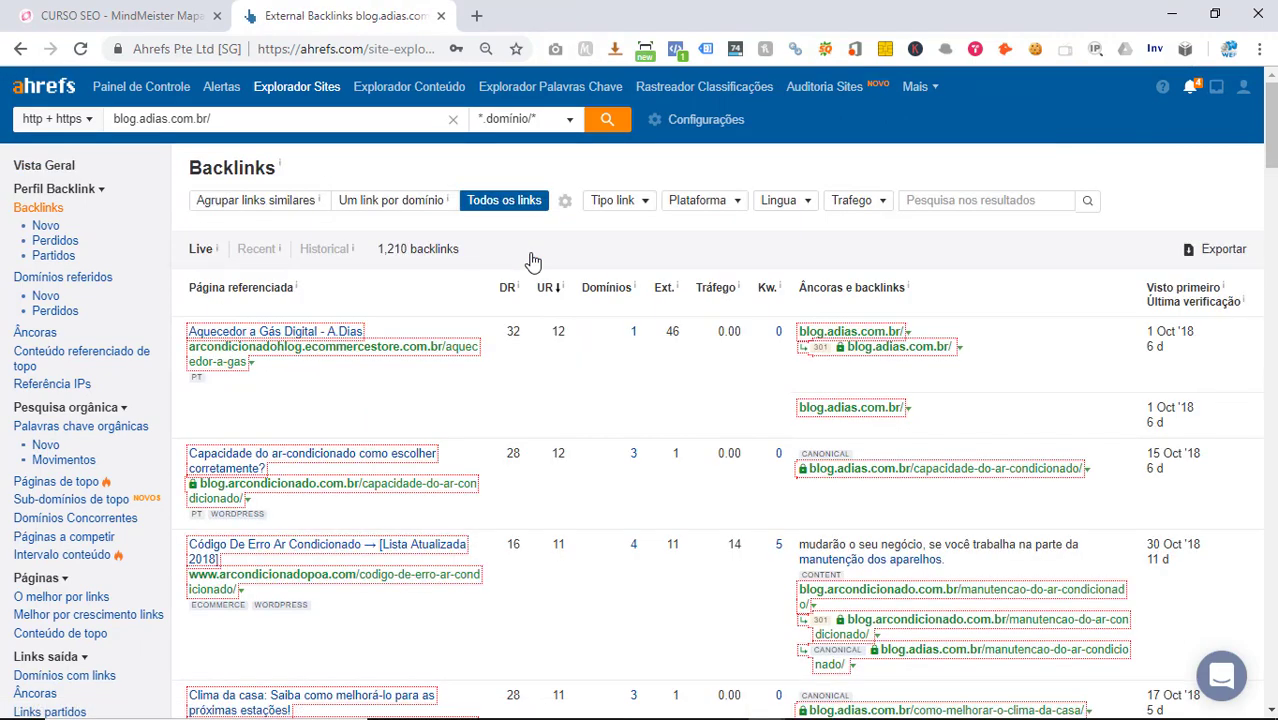
- Open the first referring page, "Aquecedor a Gás Digital - A.Dias", in a new tab and view it
right_click(295, 357)
click(342, 362)
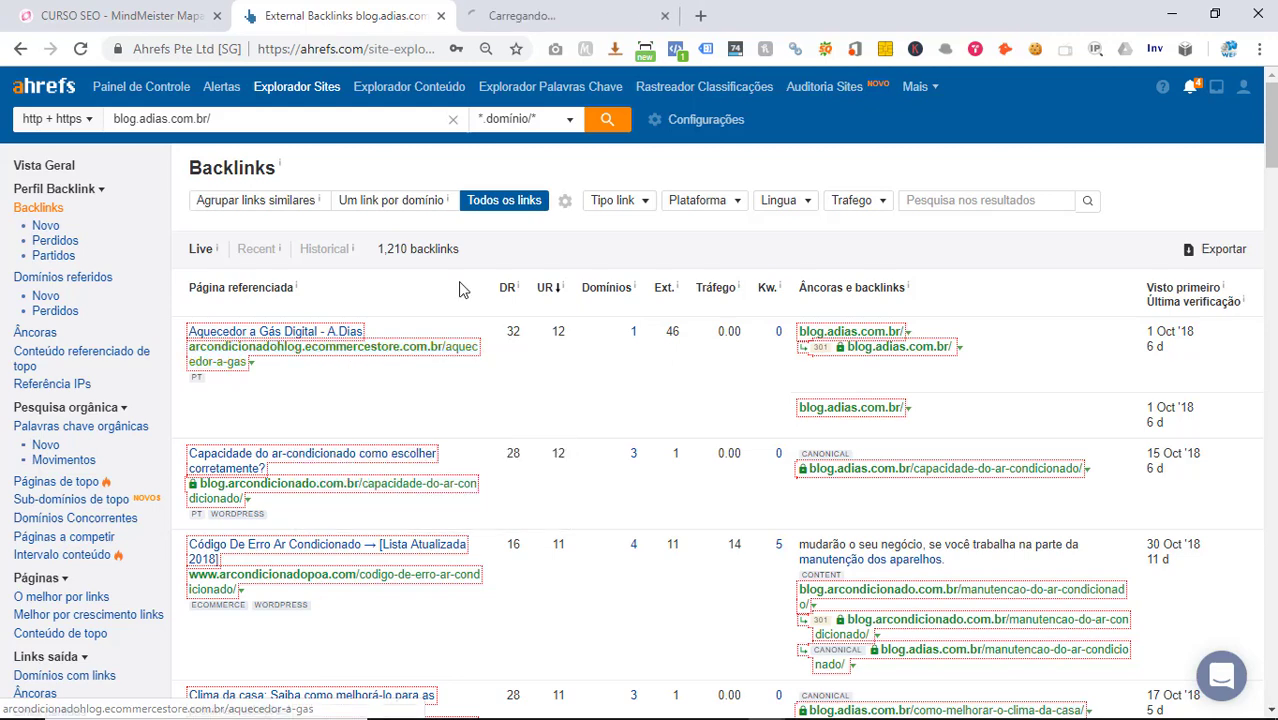
click(537, 8)
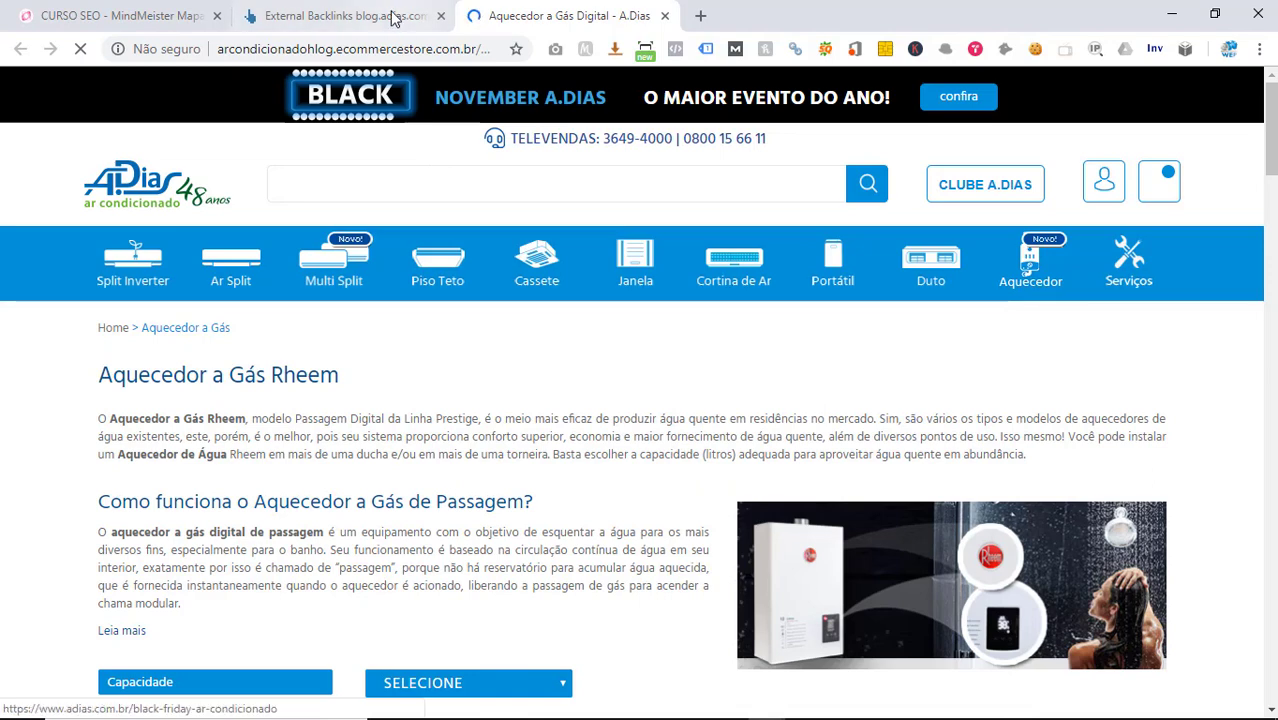
- Take the linked address blog.adias.com.br/ from the first backlink row and search for it on the Aquecedor a Gás page
click(390, 15)
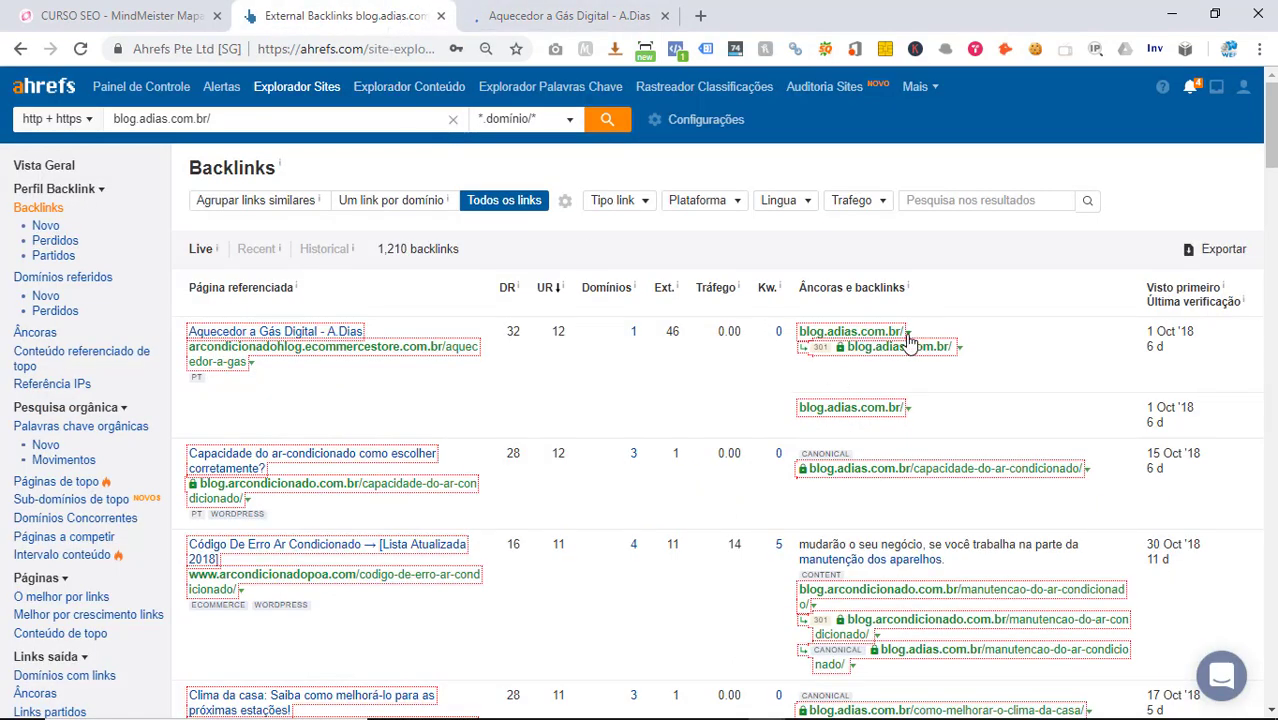
drag(905, 328, 812, 333)
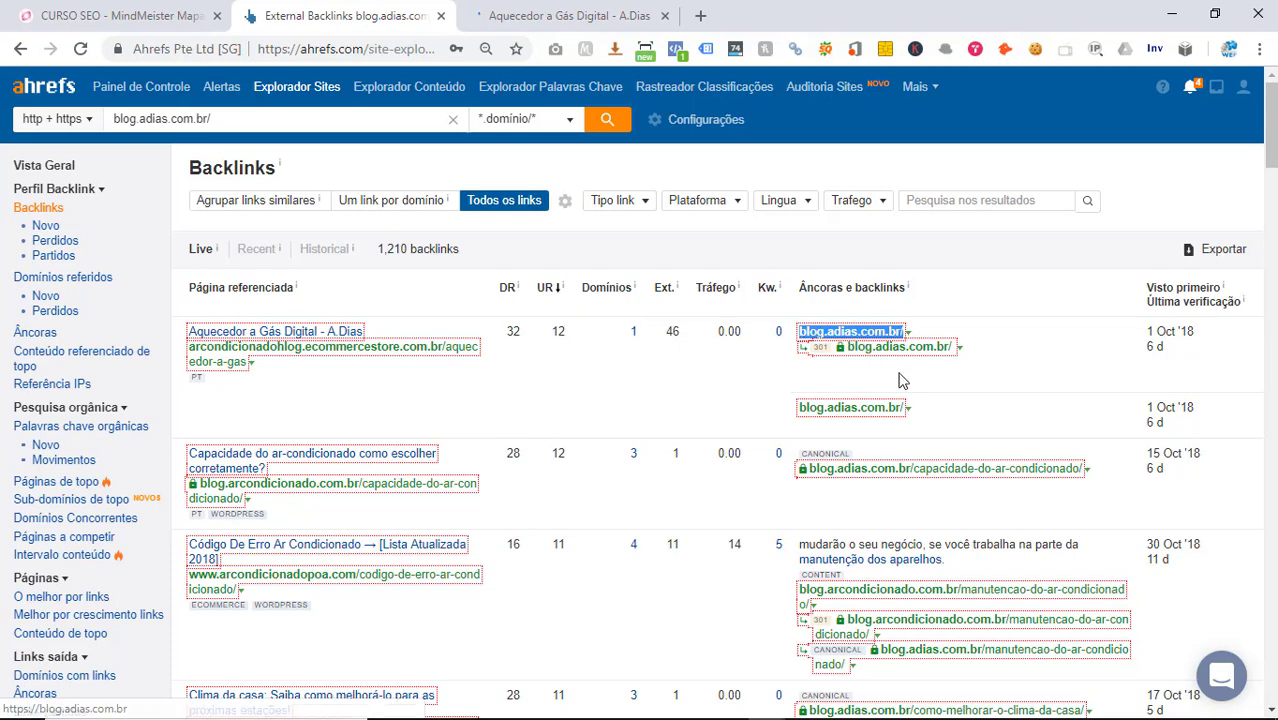
click(620, 24)
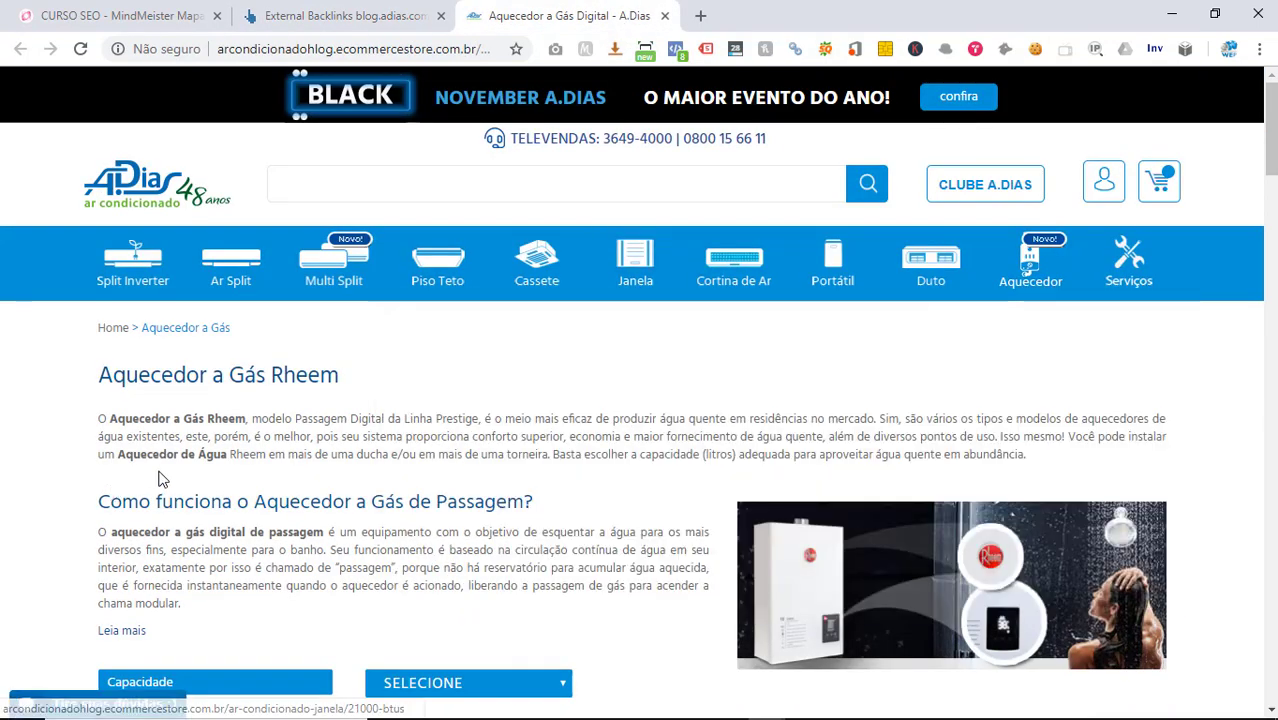
key(ctrl+f)
text(blog.adias.com.br/)
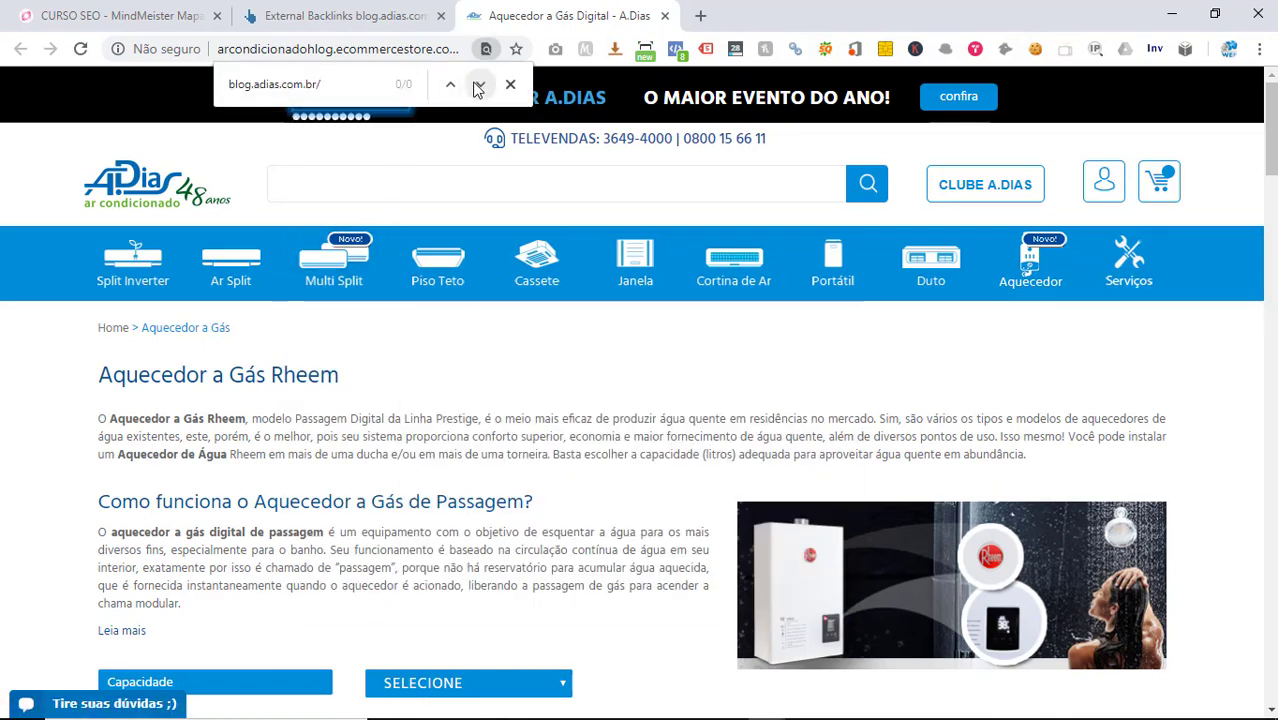
- Recheck the first backlink row in Ahrefs and examine the Aquecedor a Gás page down to its footer for the blog link
click(340, 16)
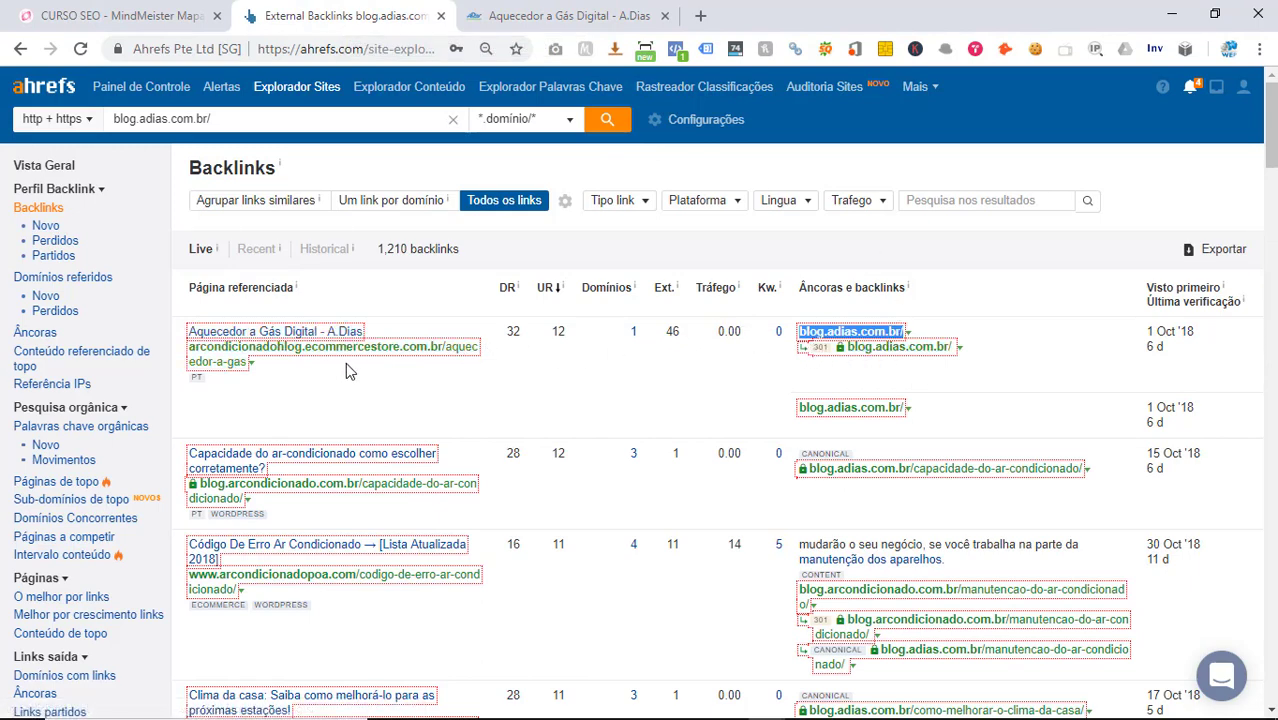
click(600, 16)
scroll(31, 453, down, 4)
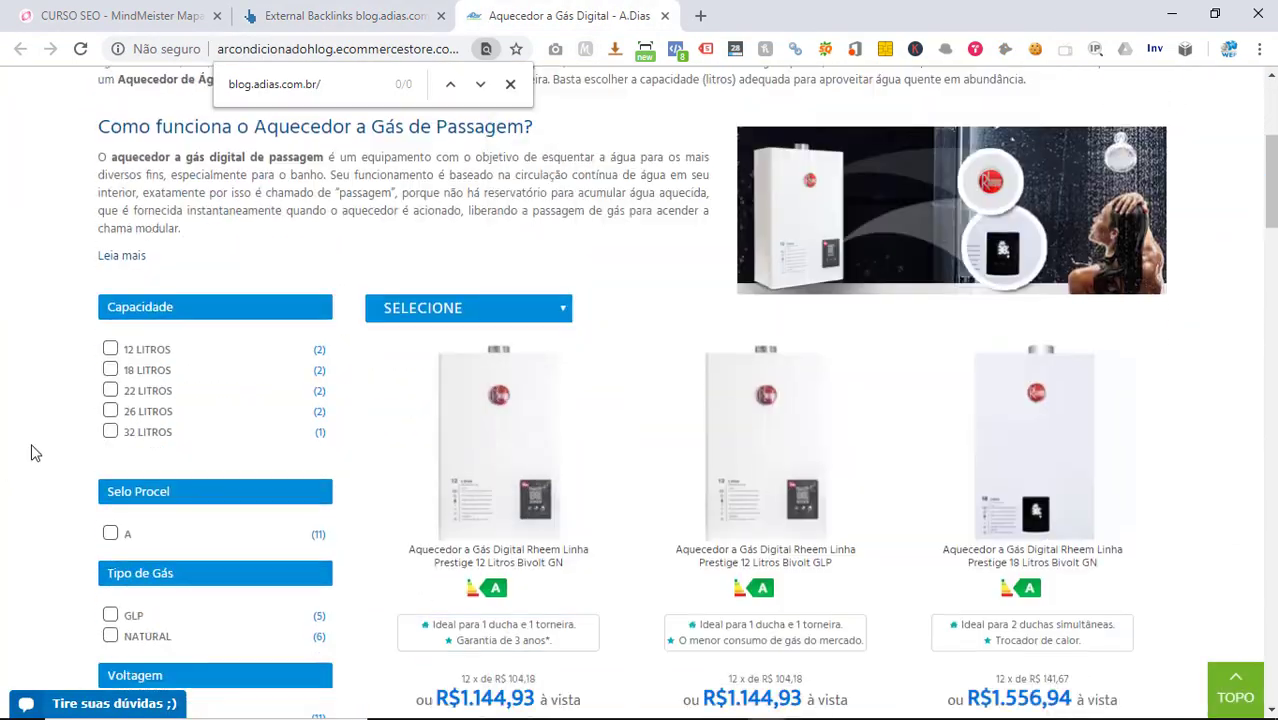
scroll(491, 428, down, 2)
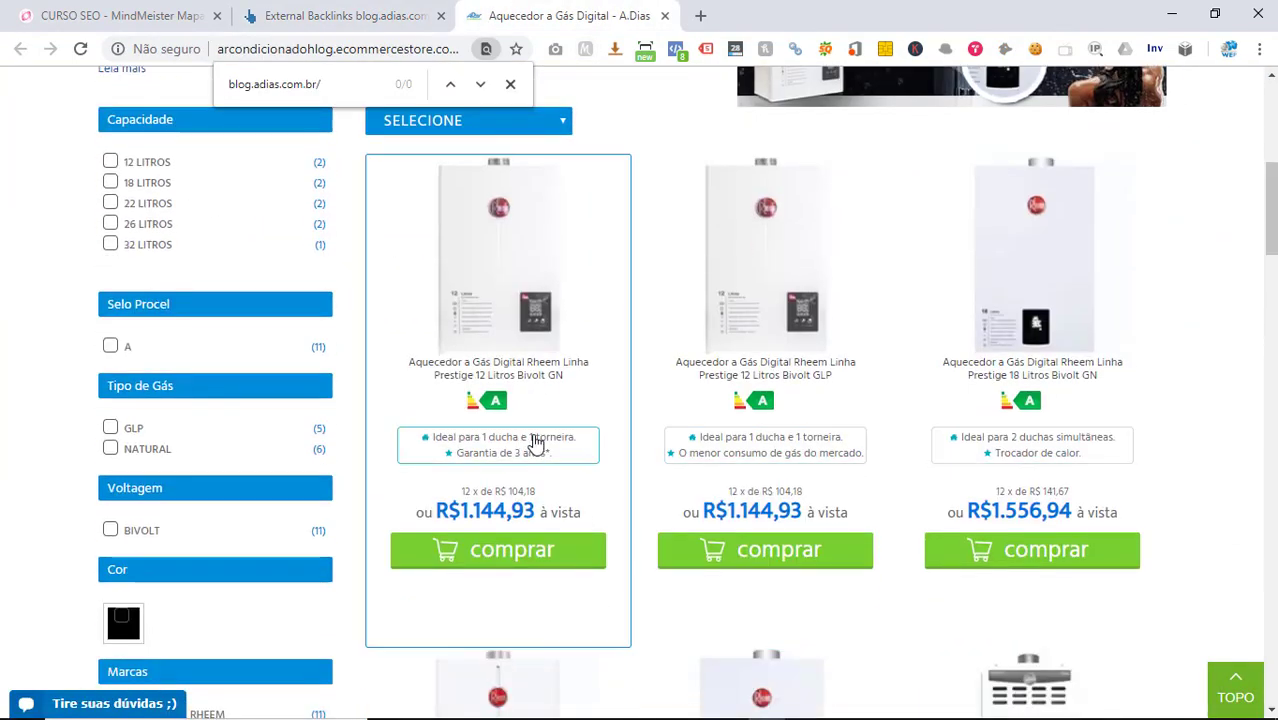
scroll(540, 394, down, 3)
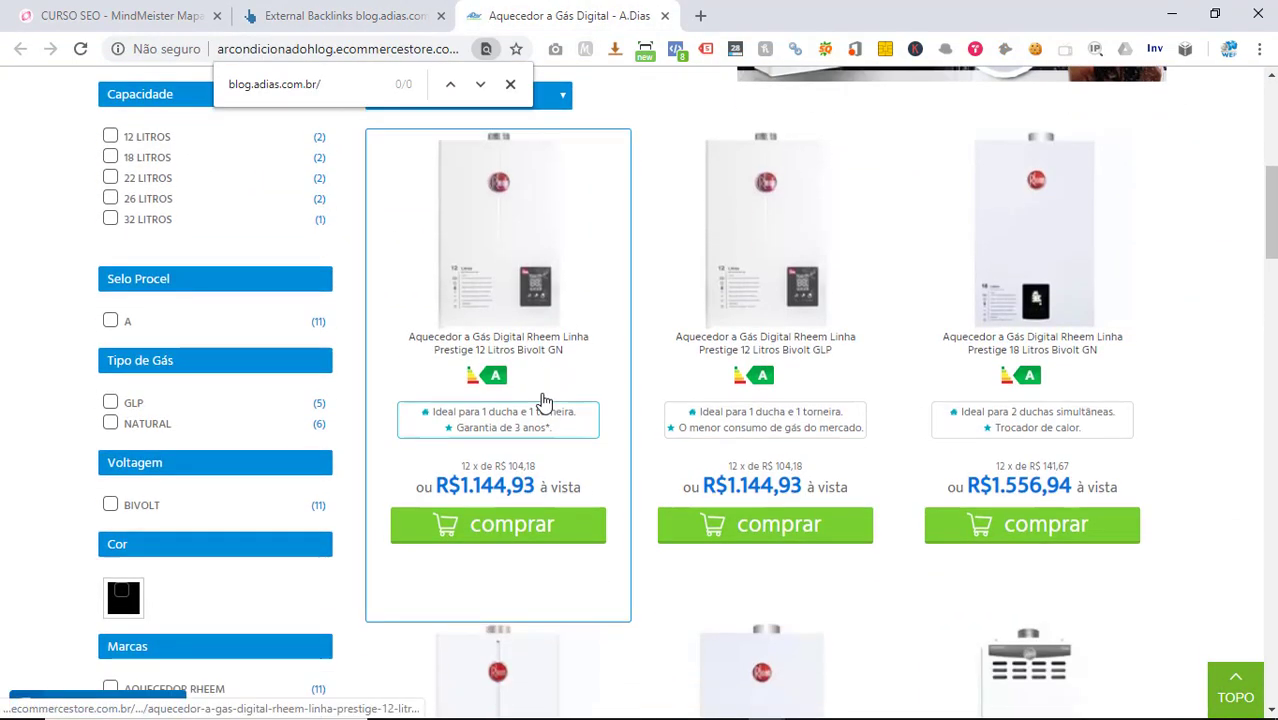
scroll(543, 401, up, 10)
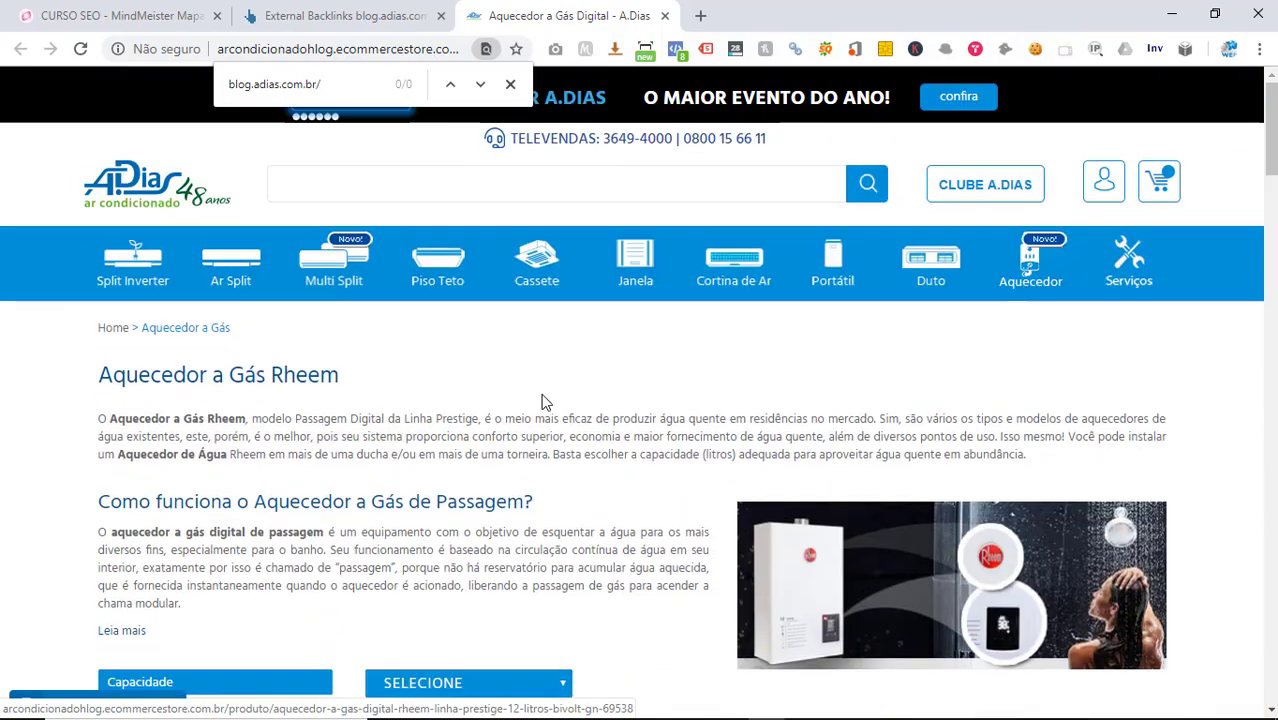
scroll(540, 402, down, 15)
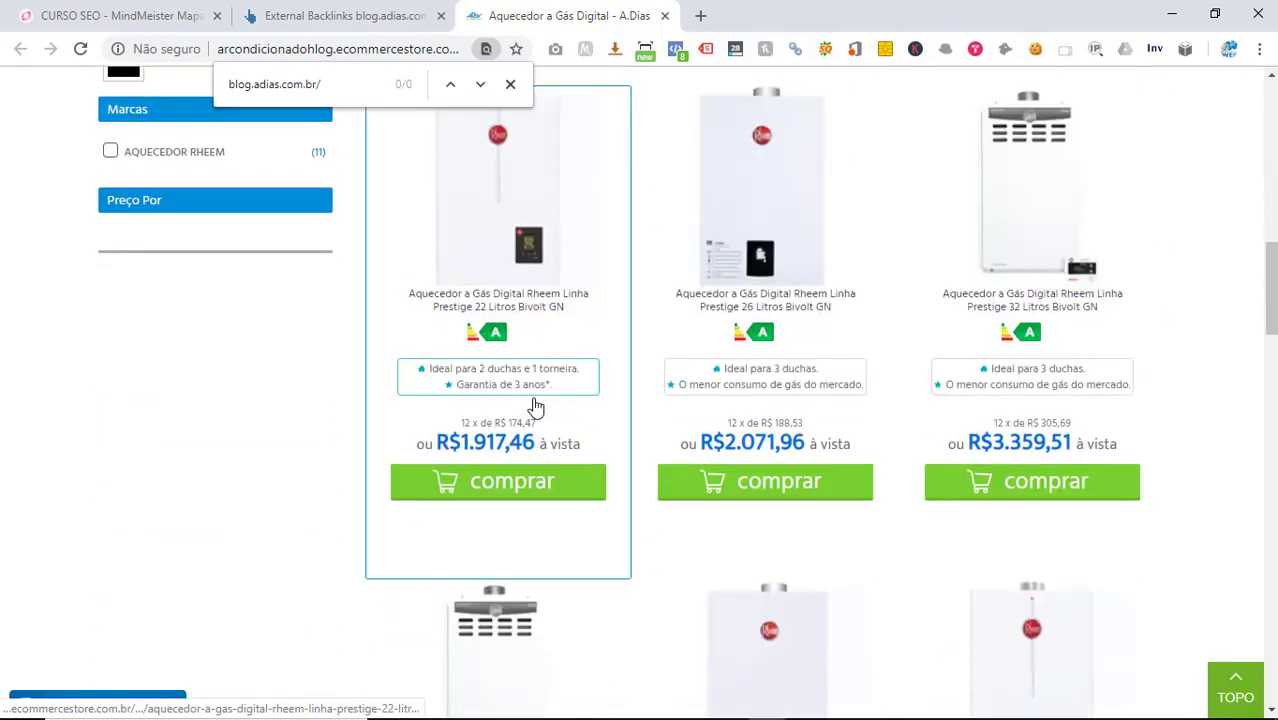
scroll(527, 410, down, 6)
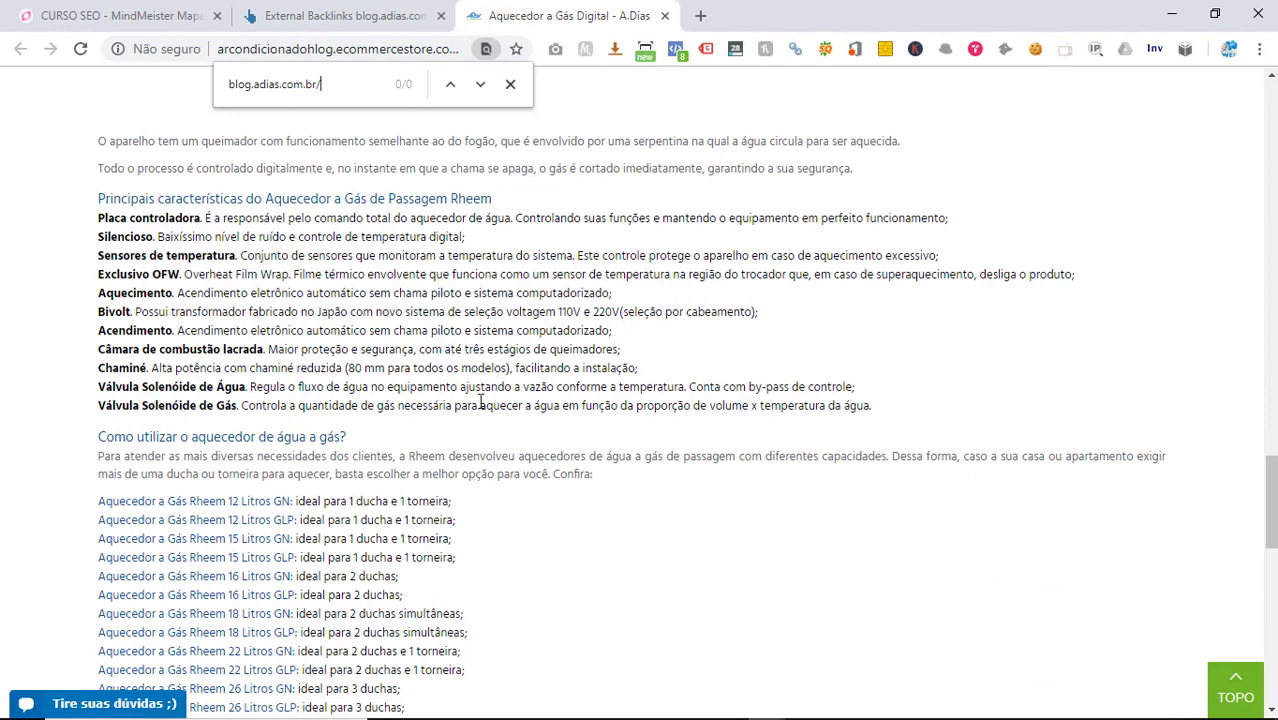
scroll(294, 288, down, 4)
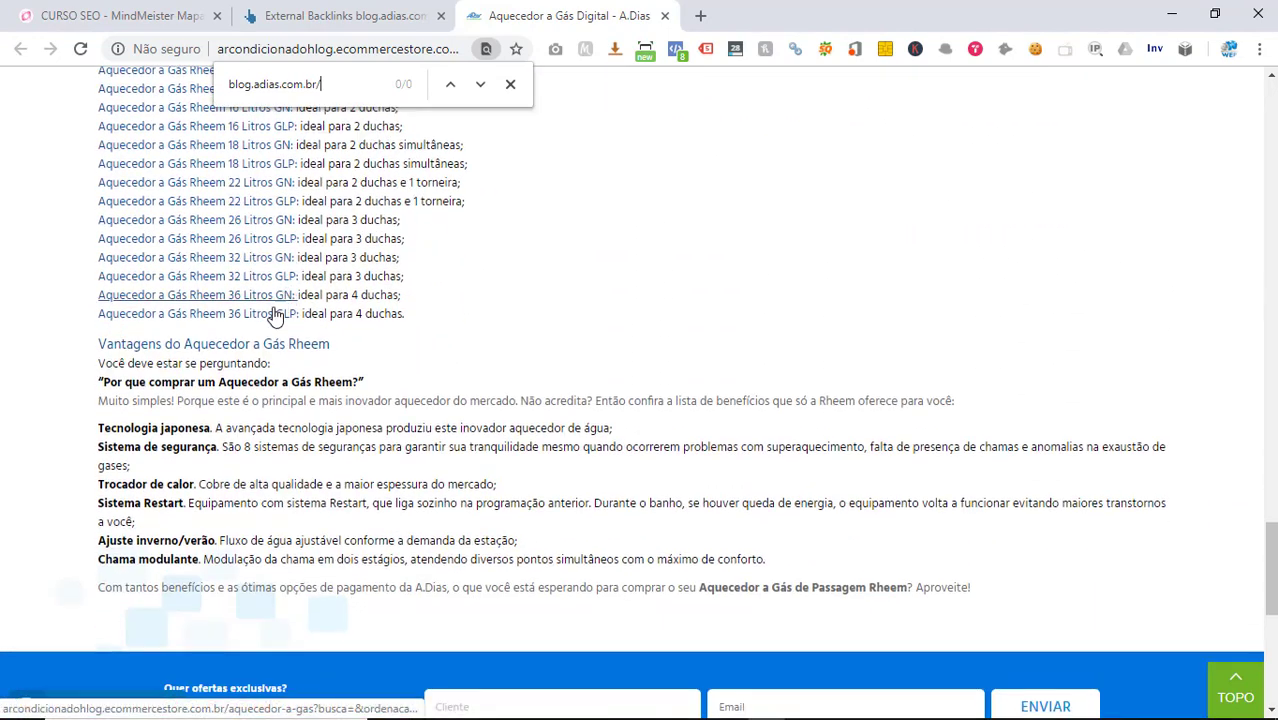
scroll(266, 341, down, 3)
scroll(266, 341, down, 2)
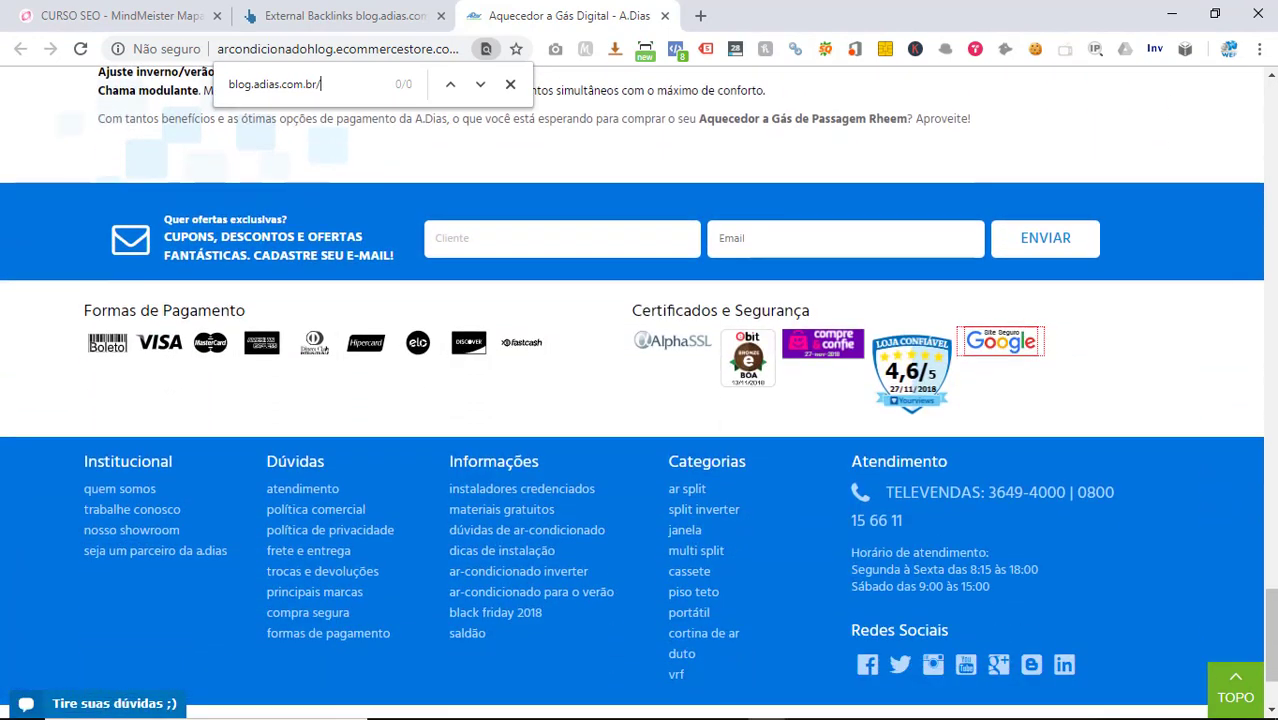
scroll(266, 341, down, 1)
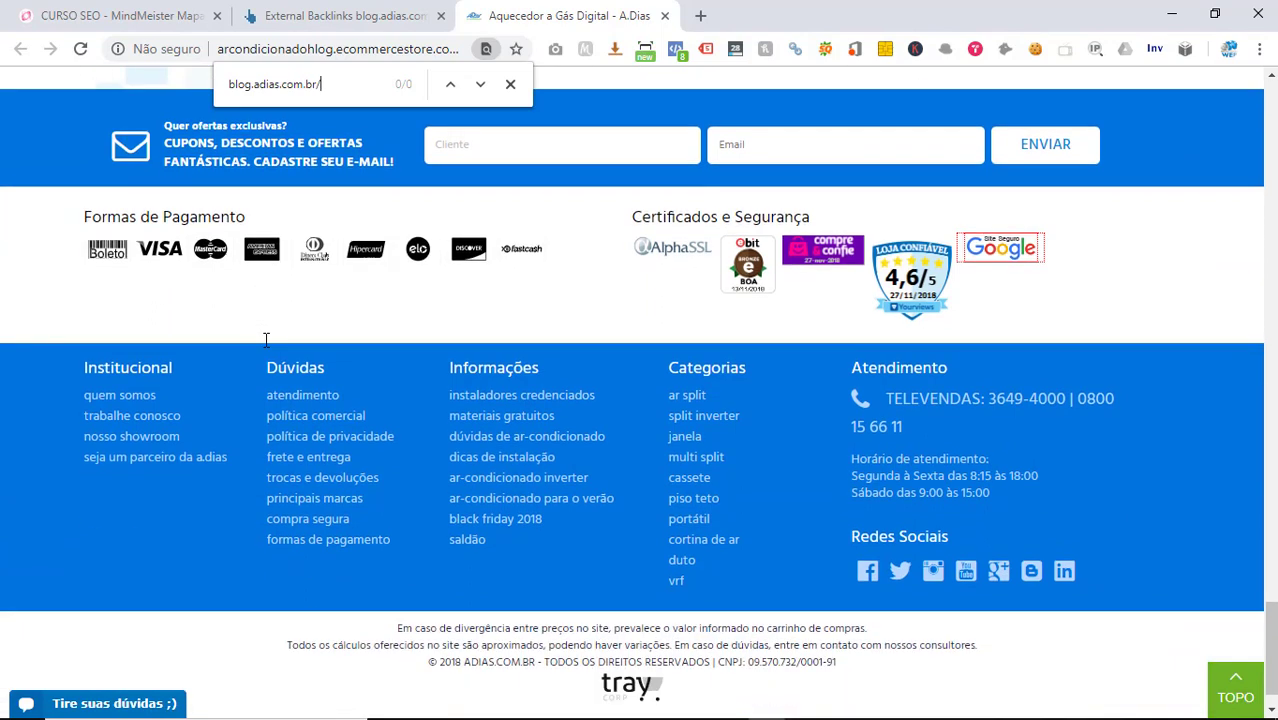
- Examine the Aquecedor a Gás page's footer, including the ADIAS.COM.BR copyright line, for the blog link and close the page
scroll(266, 341, down, 1)
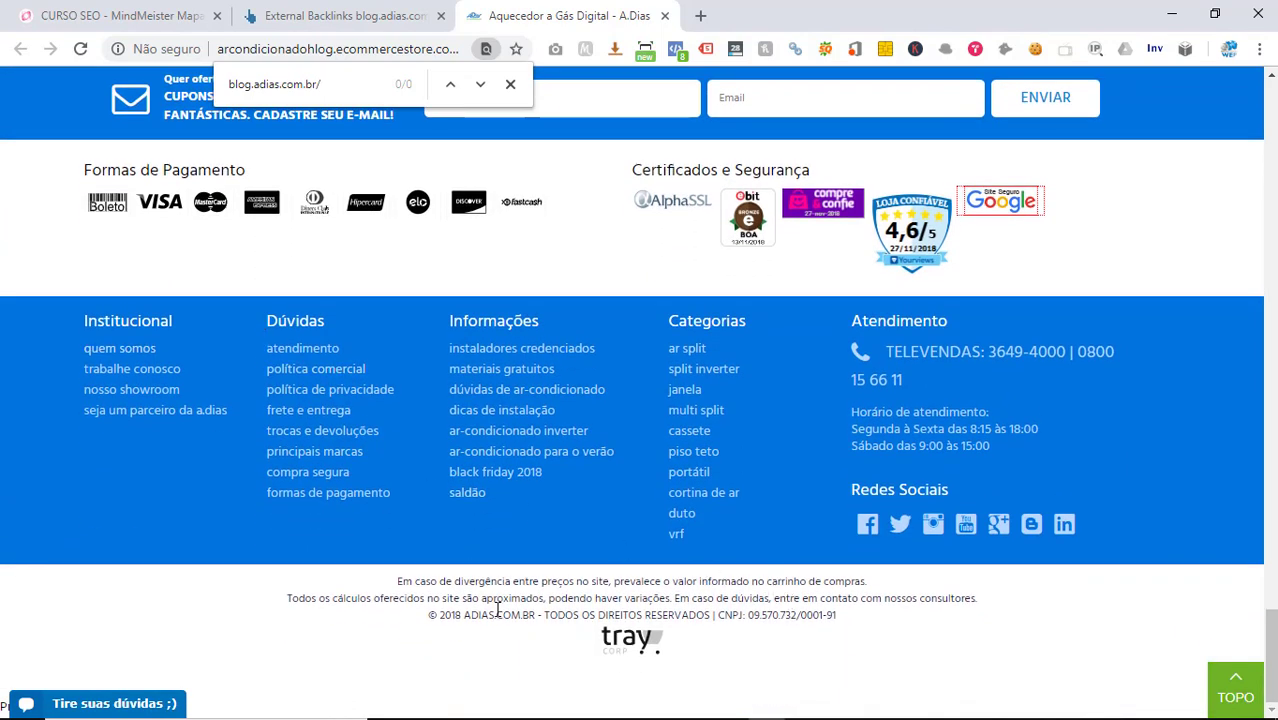
drag(460, 614, 528, 634)
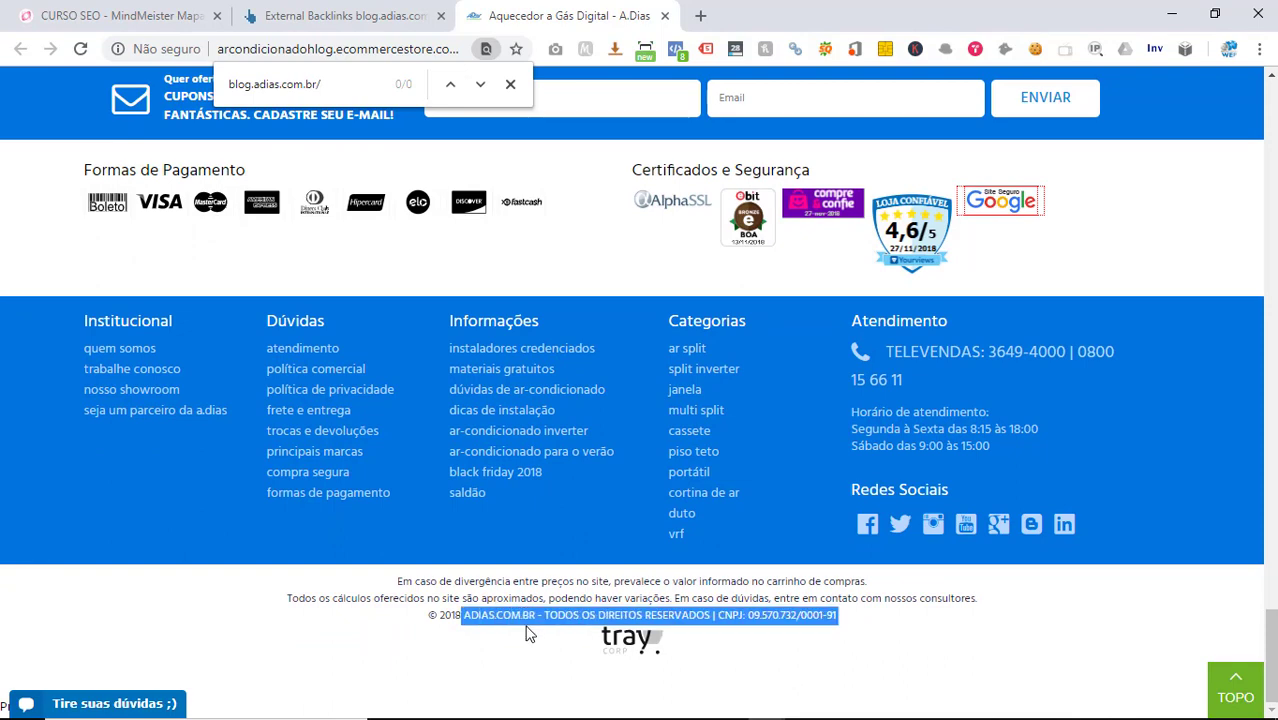
scroll(528, 630, up, 2)
scroll(528, 627, down, 2)
click(494, 618)
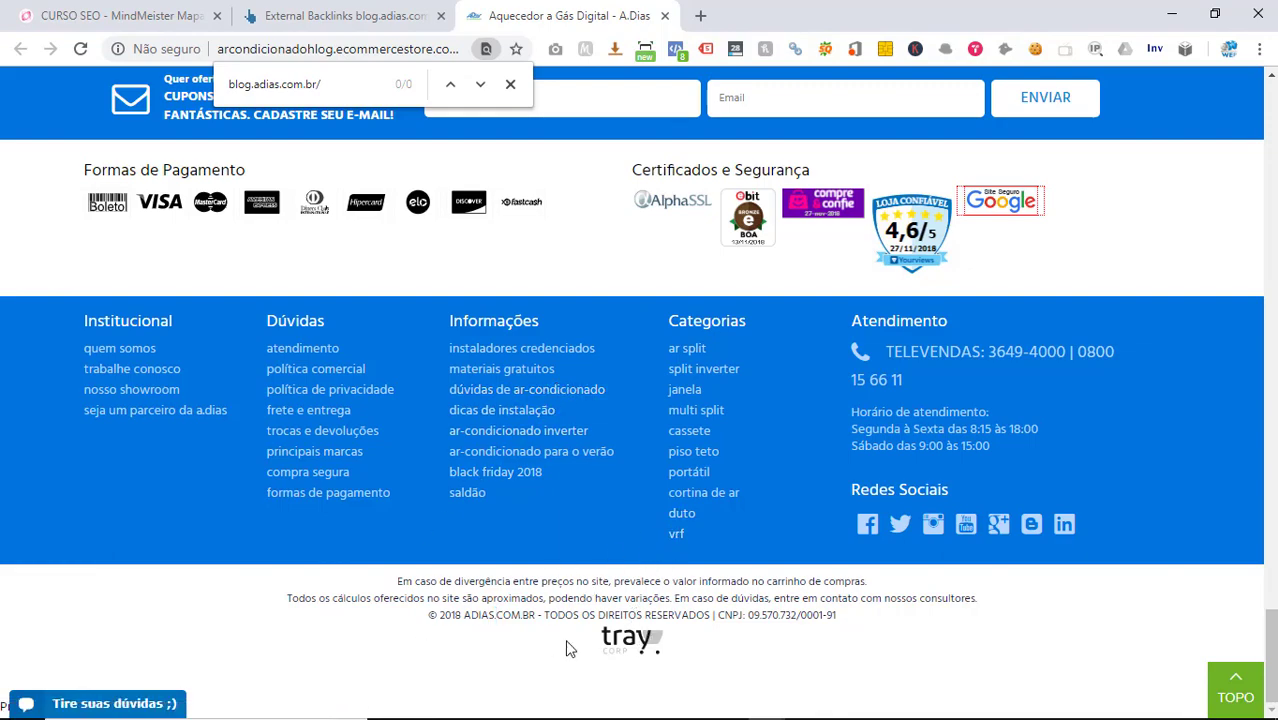
scroll(450, 632, up, 4)
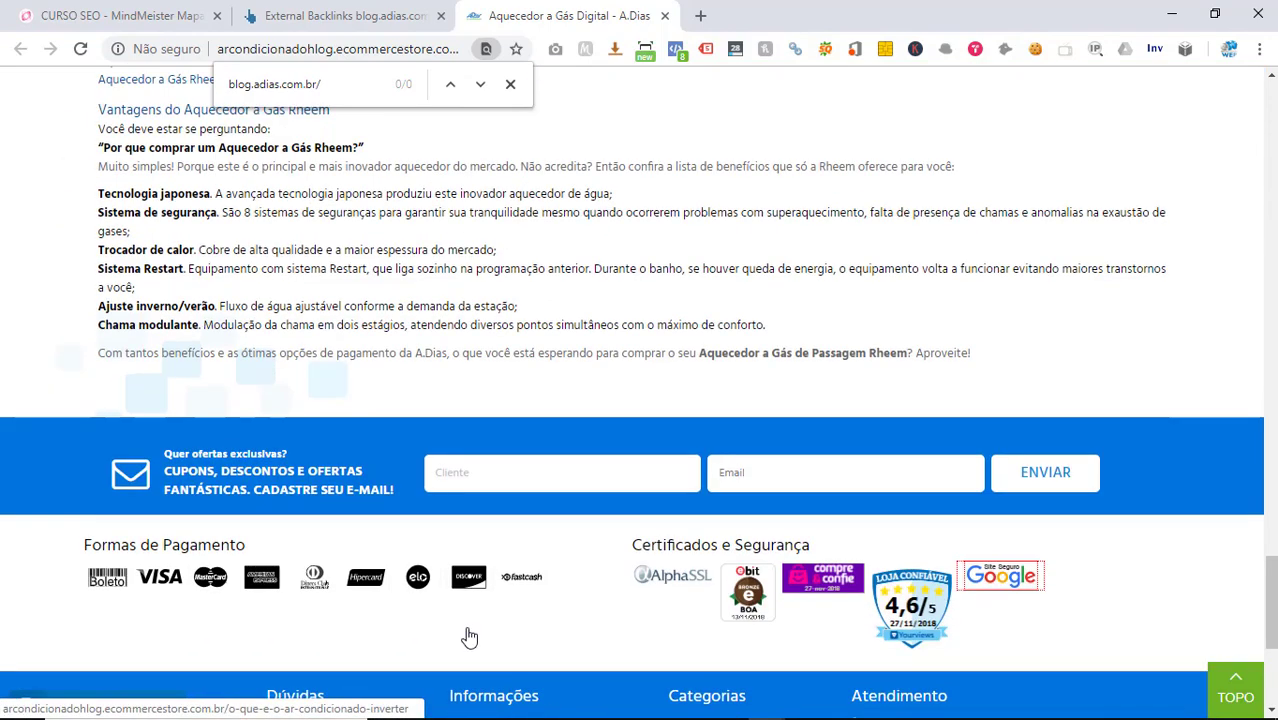
click(285, 15)
click(565, 15)
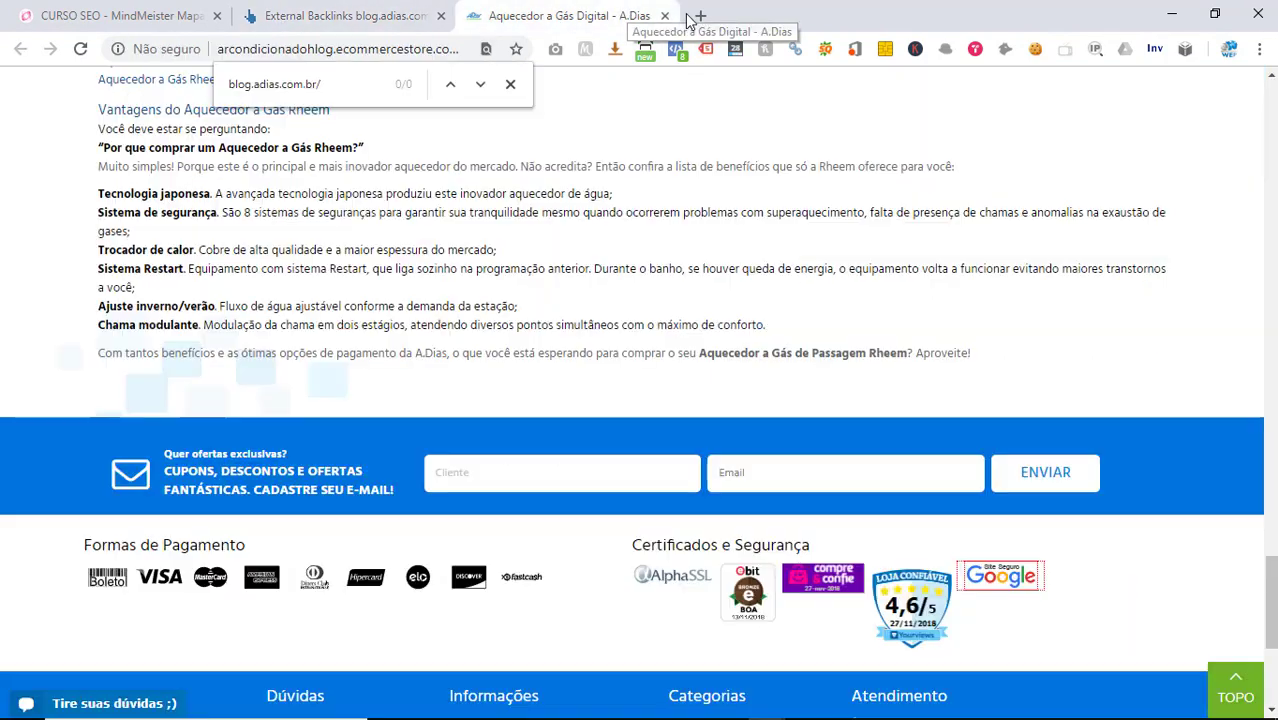
click(666, 16)
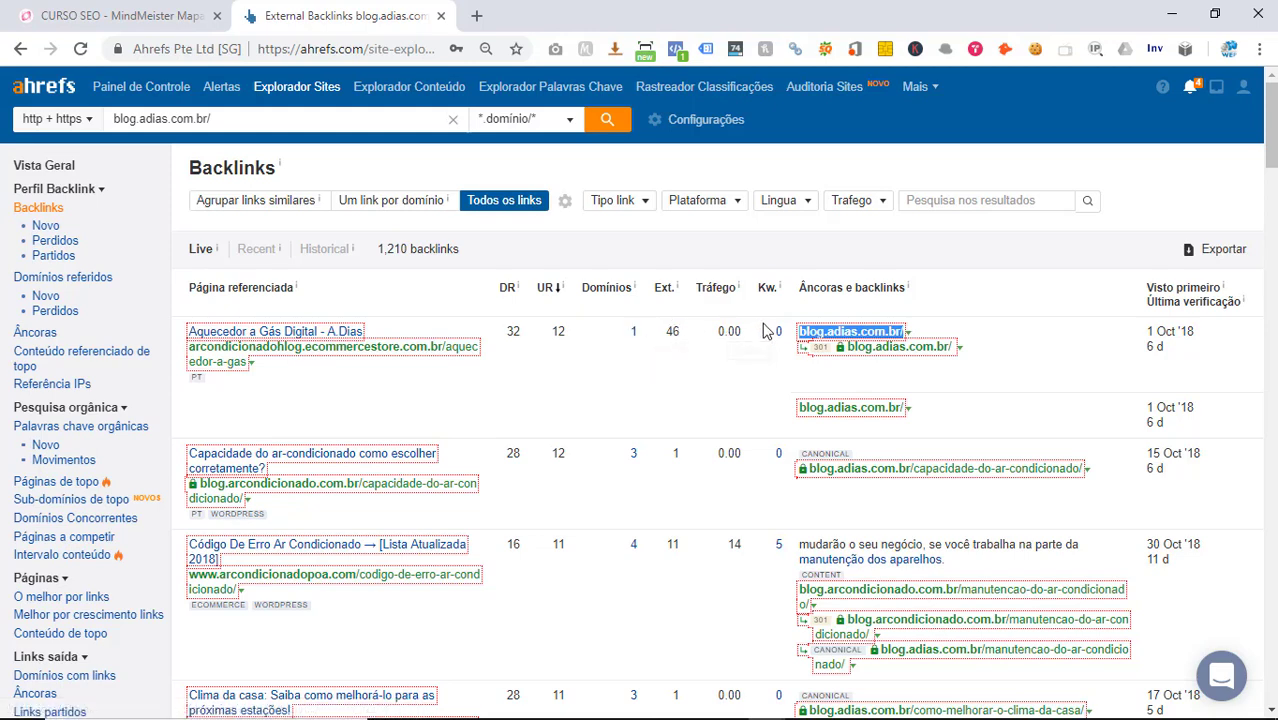
- Open the second referring page, "Capacidade do ar-condicionado como escolher corretamente?", in a new tab and compare it with its Ahrefs backlink row
scroll(725, 370, down, 1)
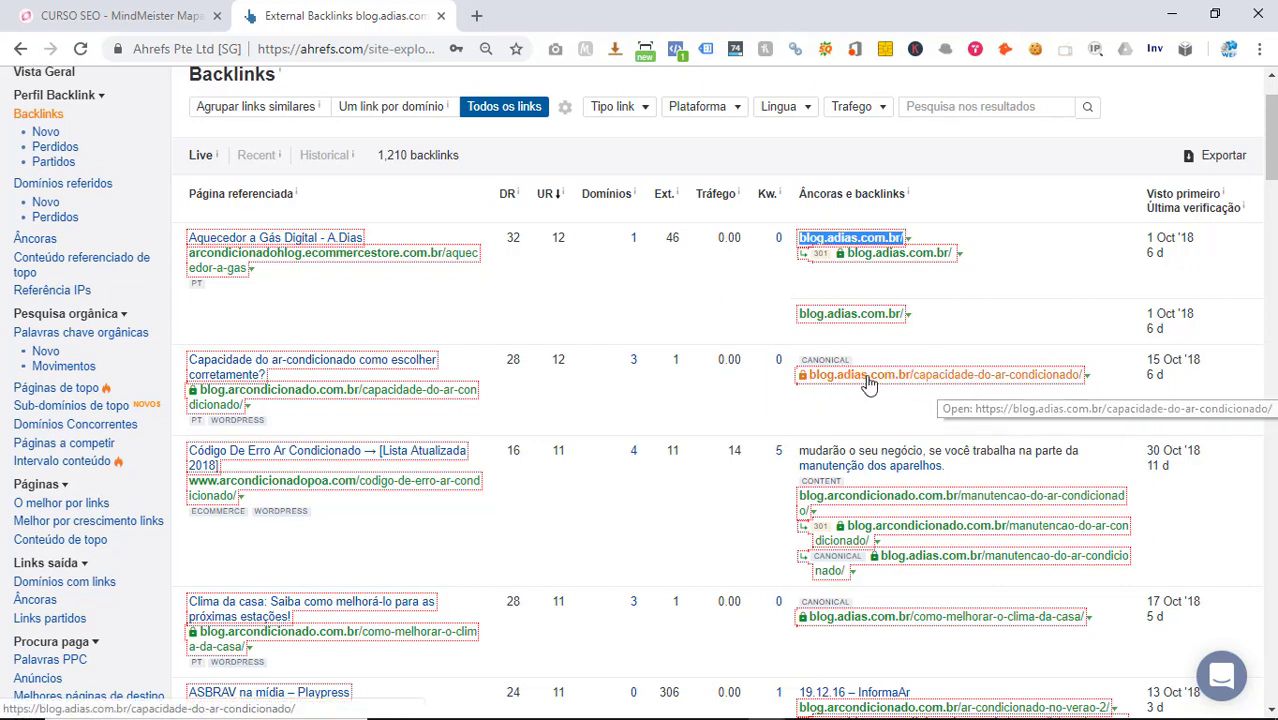
right_click(285, 397)
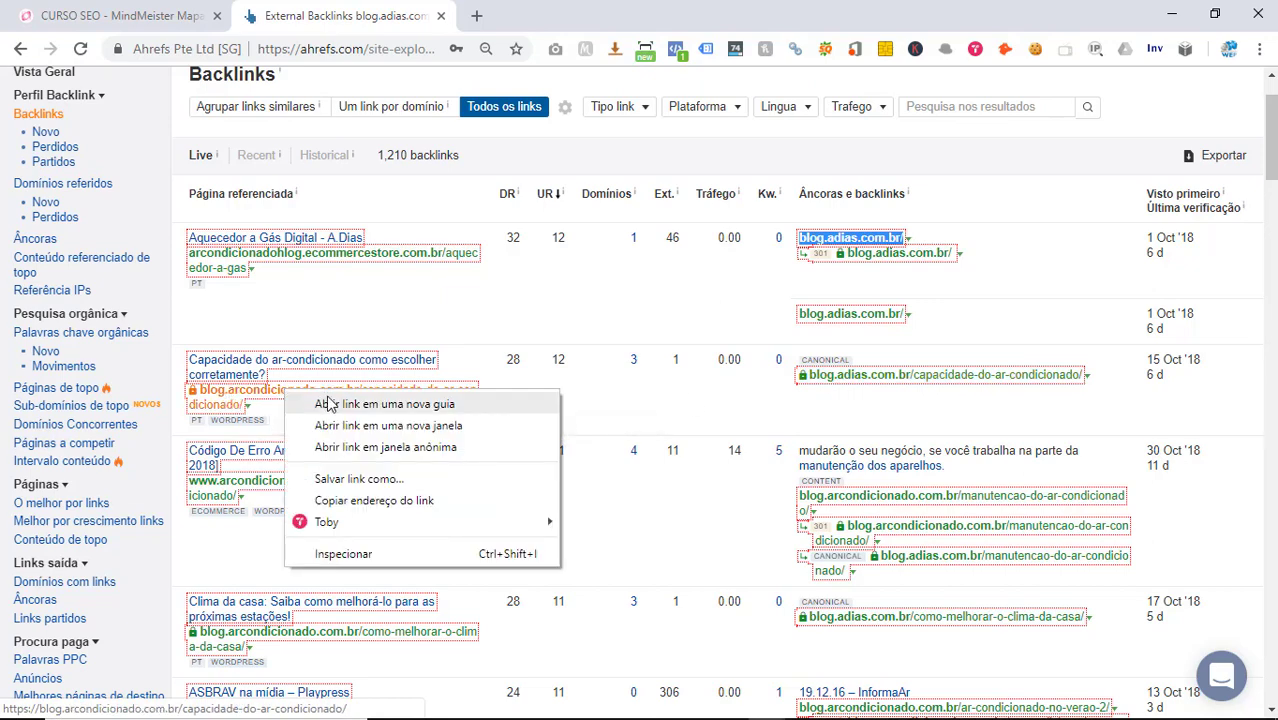
click(330, 404)
click(520, 17)
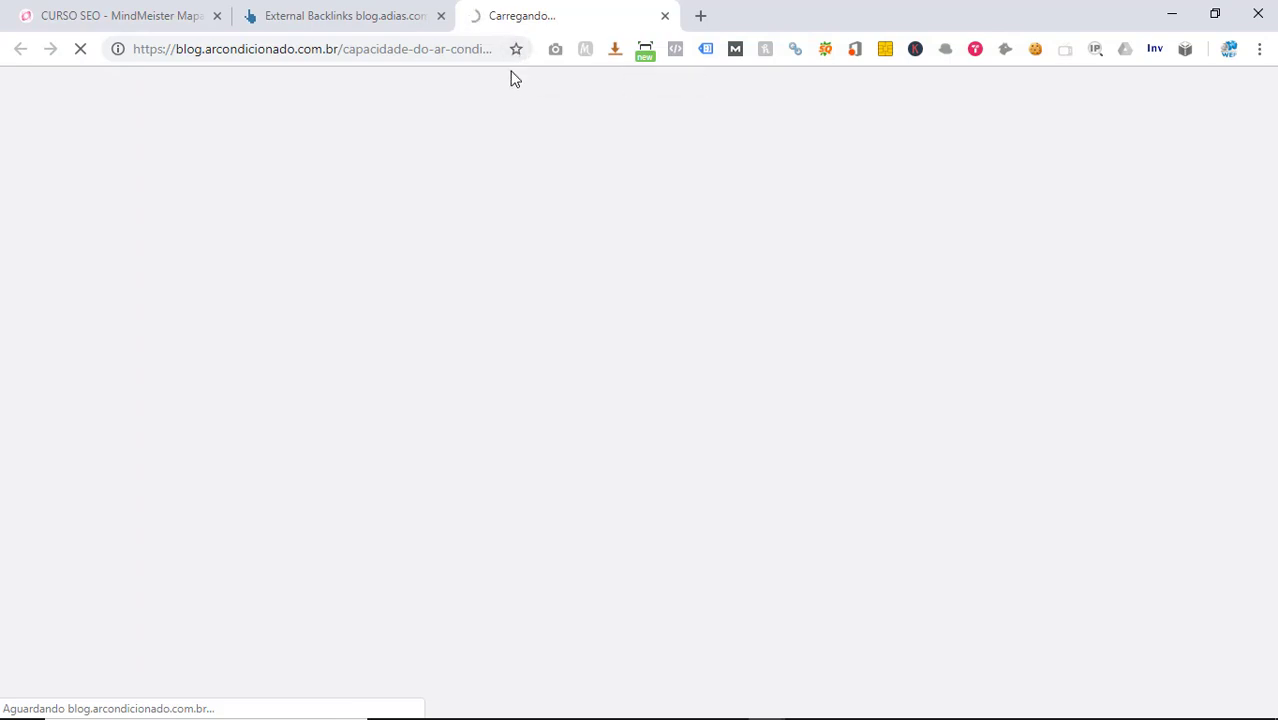
click(340, 14)
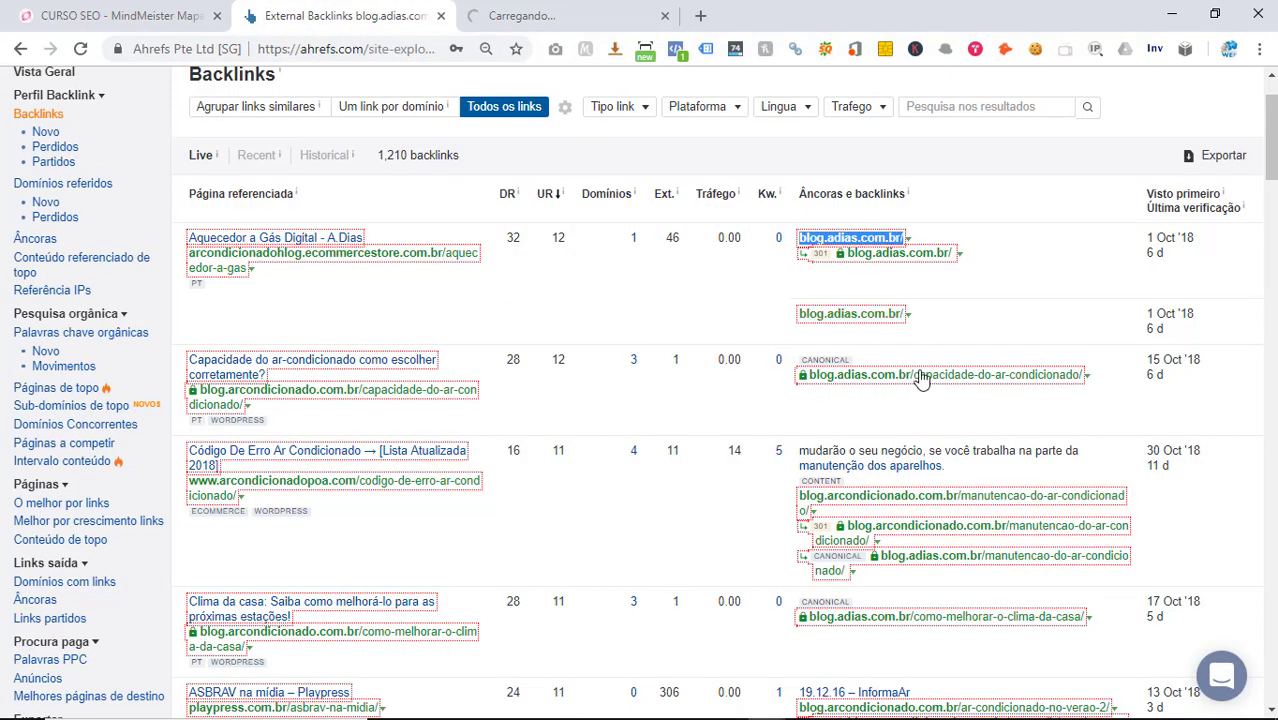
click(553, 20)
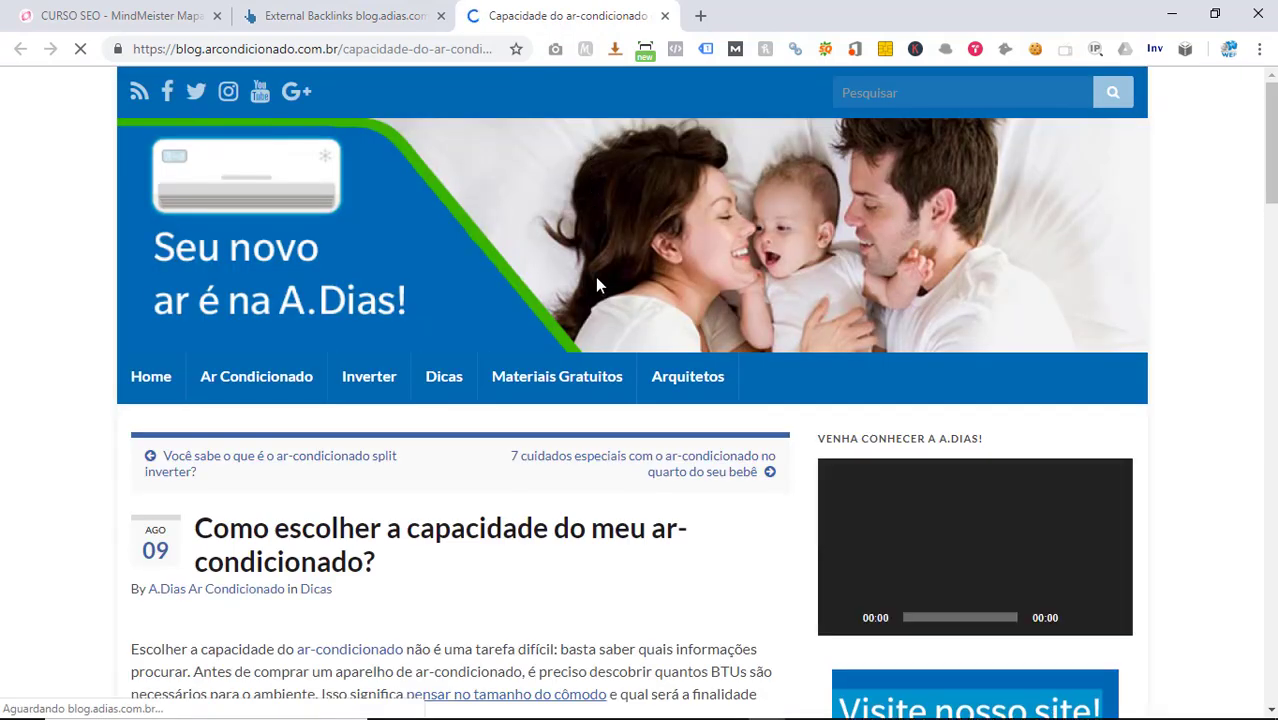
- Look through the air-conditioner capacity article for links to the A.Dias blog and close the page
scroll(595, 277, down, 2)
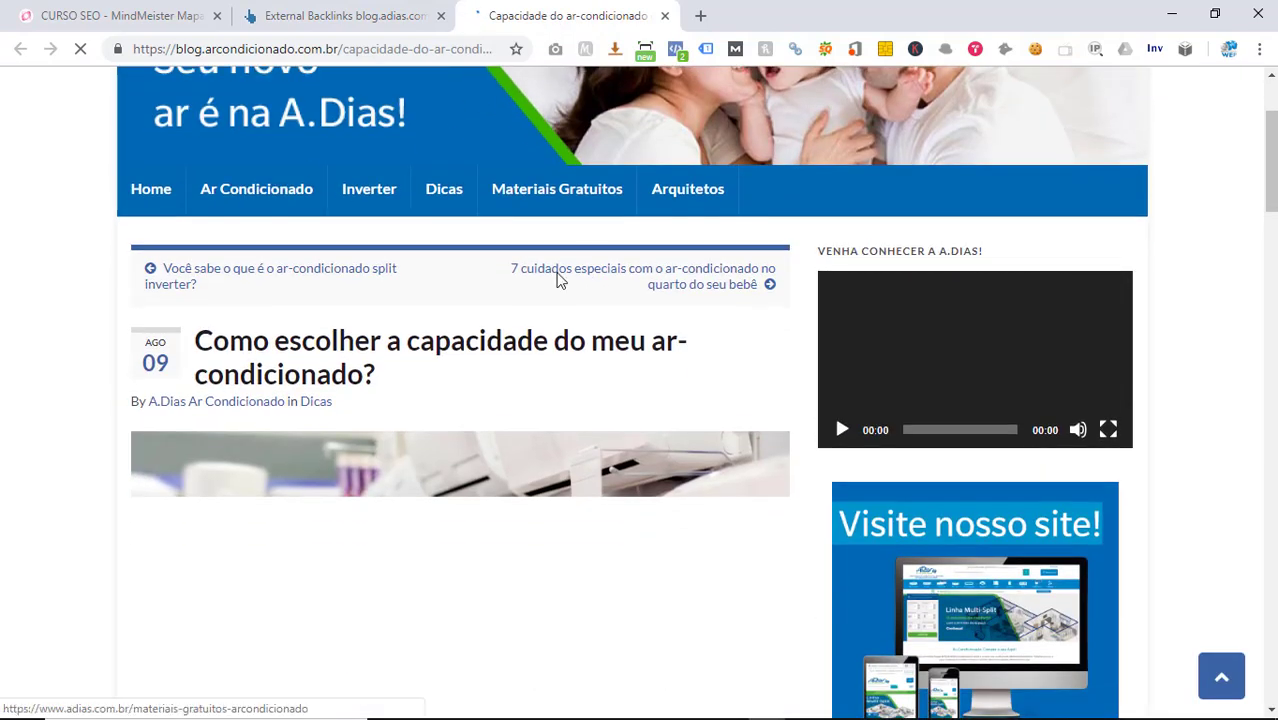
scroll(557, 282, down, 3)
scroll(475, 331, up, 2)
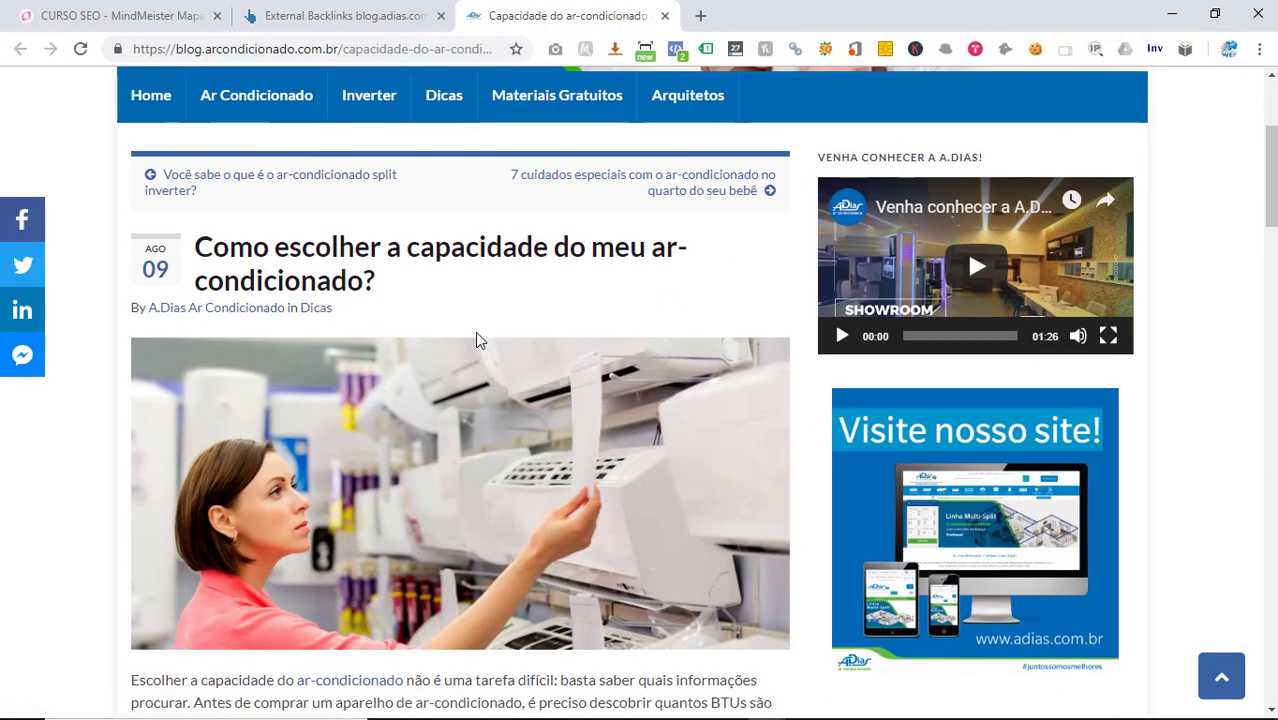
scroll(475, 331, down, 4)
scroll(478, 333, down, 9)
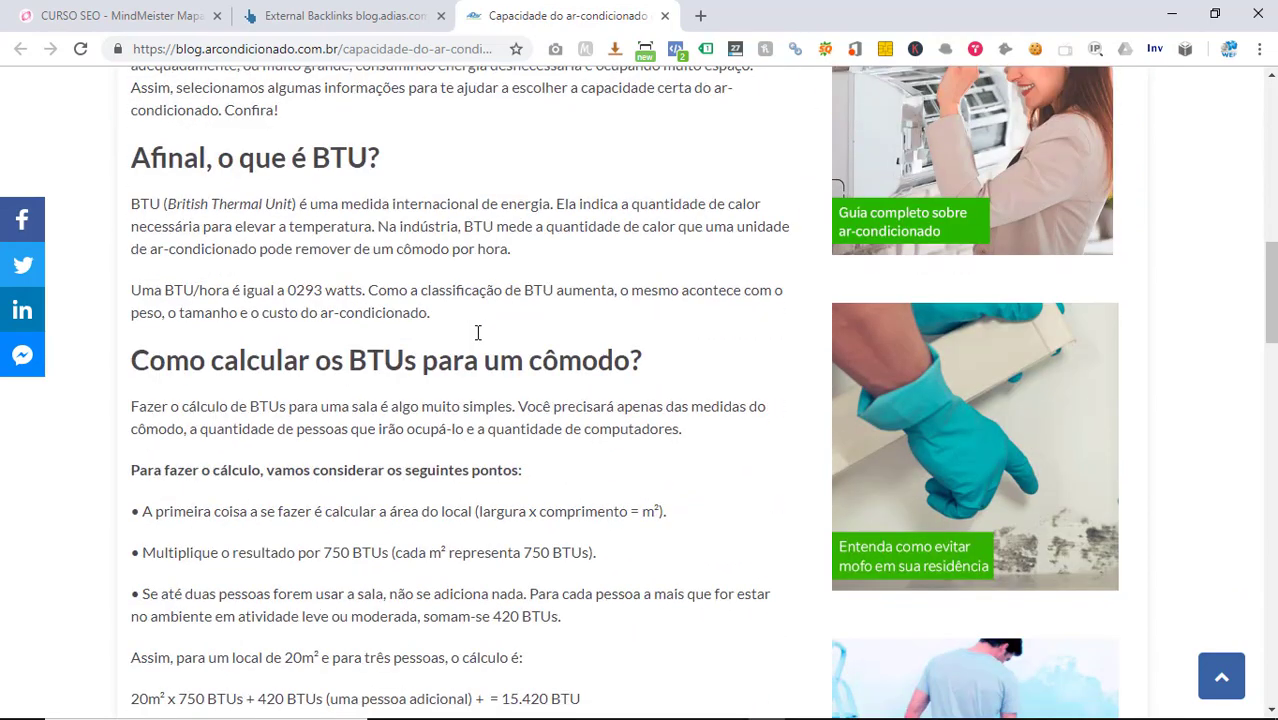
scroll(478, 333, down, 2)
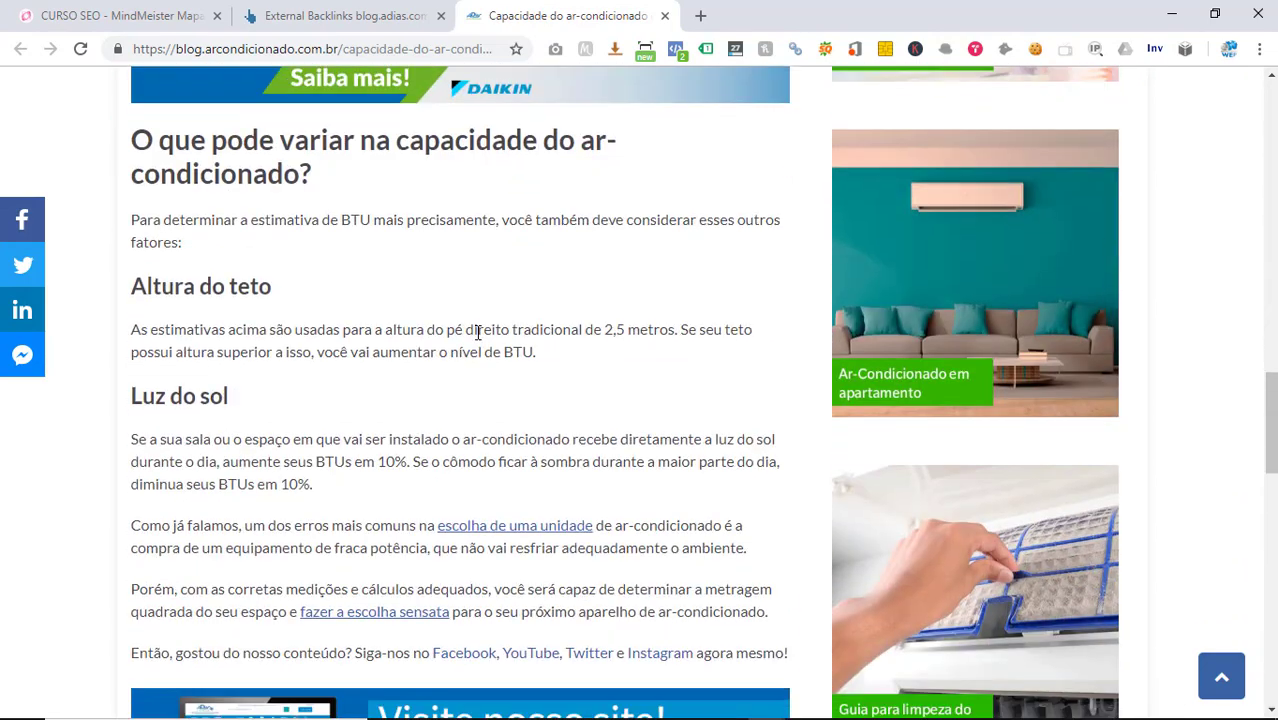
scroll(478, 333, up, 4)
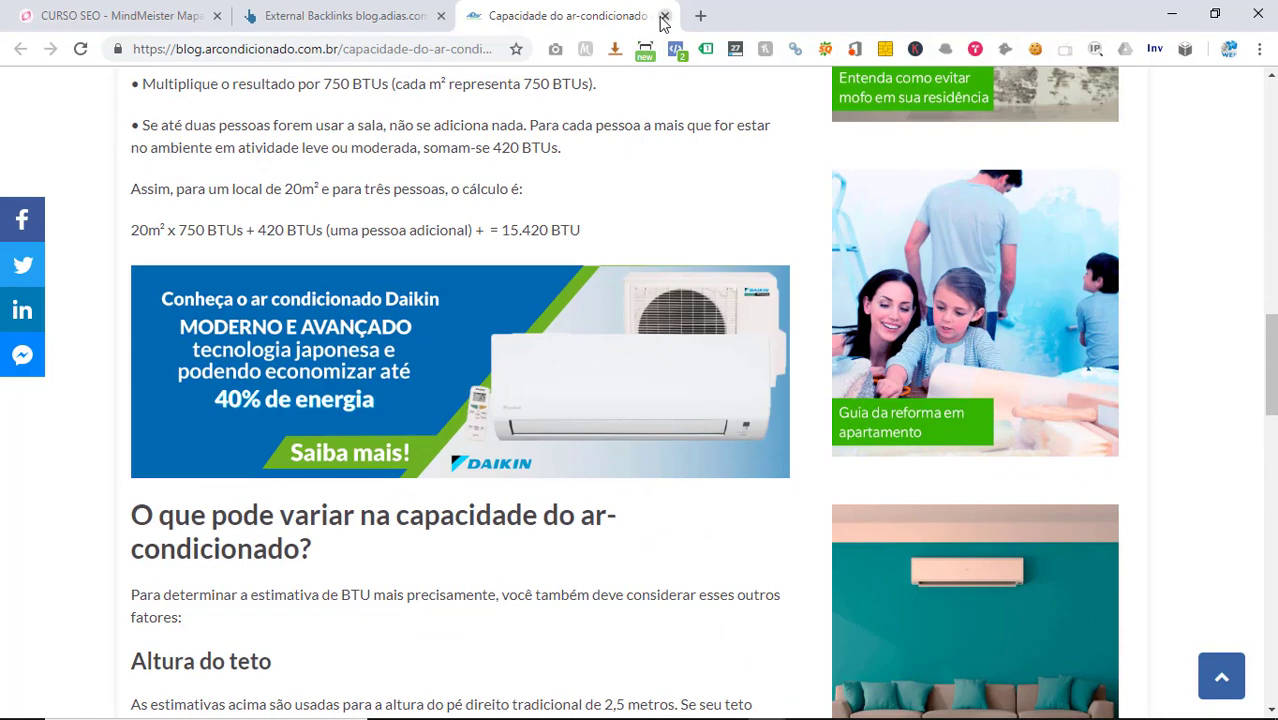
click(663, 16)
- Open the third referring page, "Código De Erro Ar Condicionado", in a new tab and look through its opening sections
scroll(456, 313, down, 1)
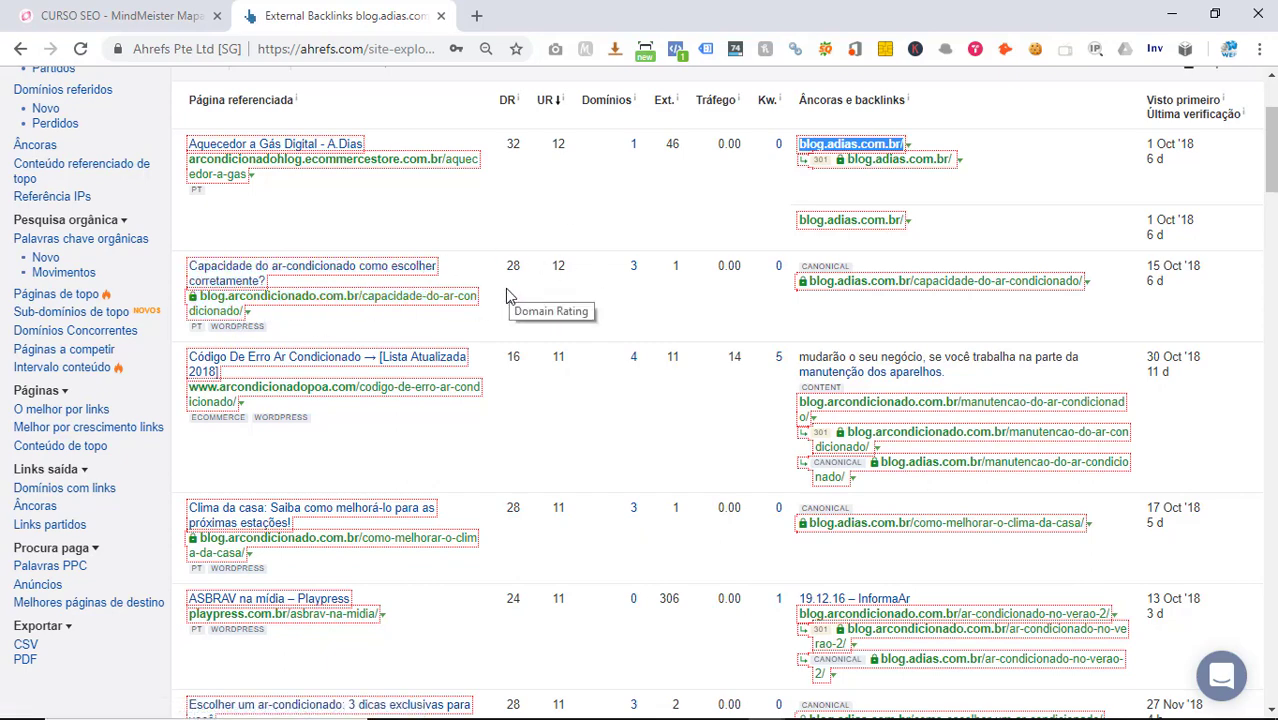
right_click(352, 393)
click(428, 403)
click(575, 12)
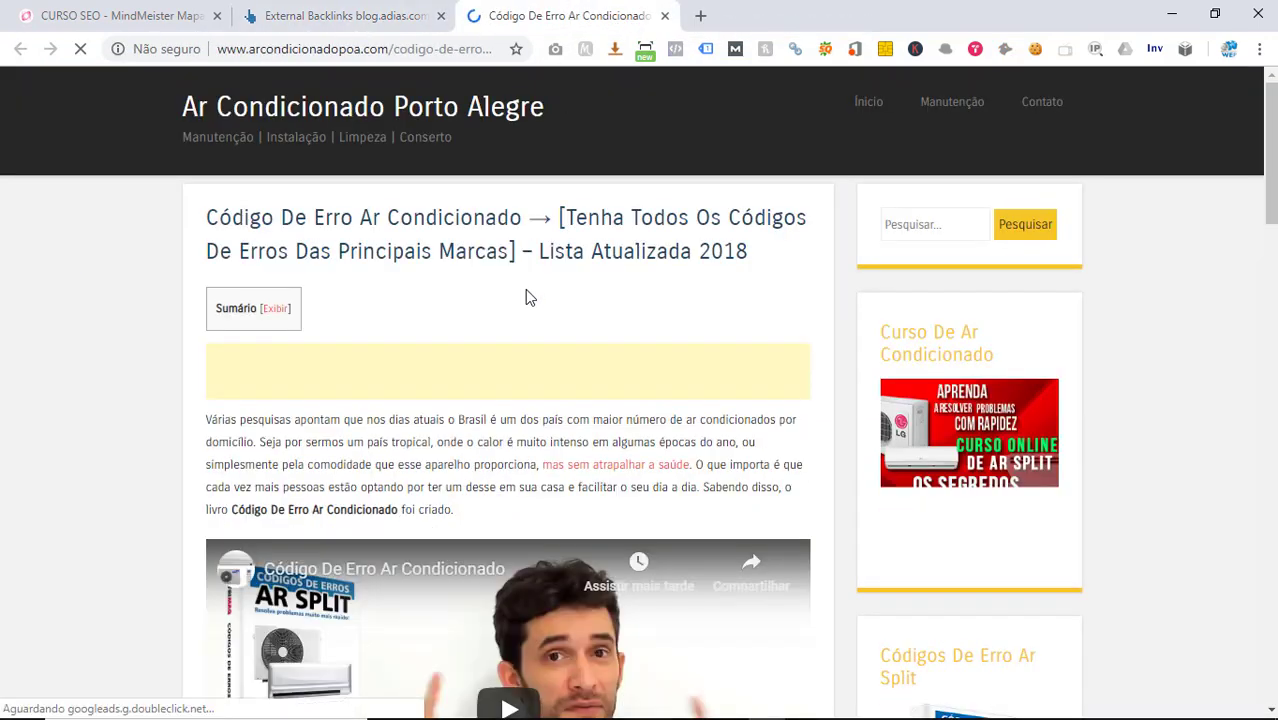
scroll(525, 292, down, 2)
scroll(530, 292, down, 1)
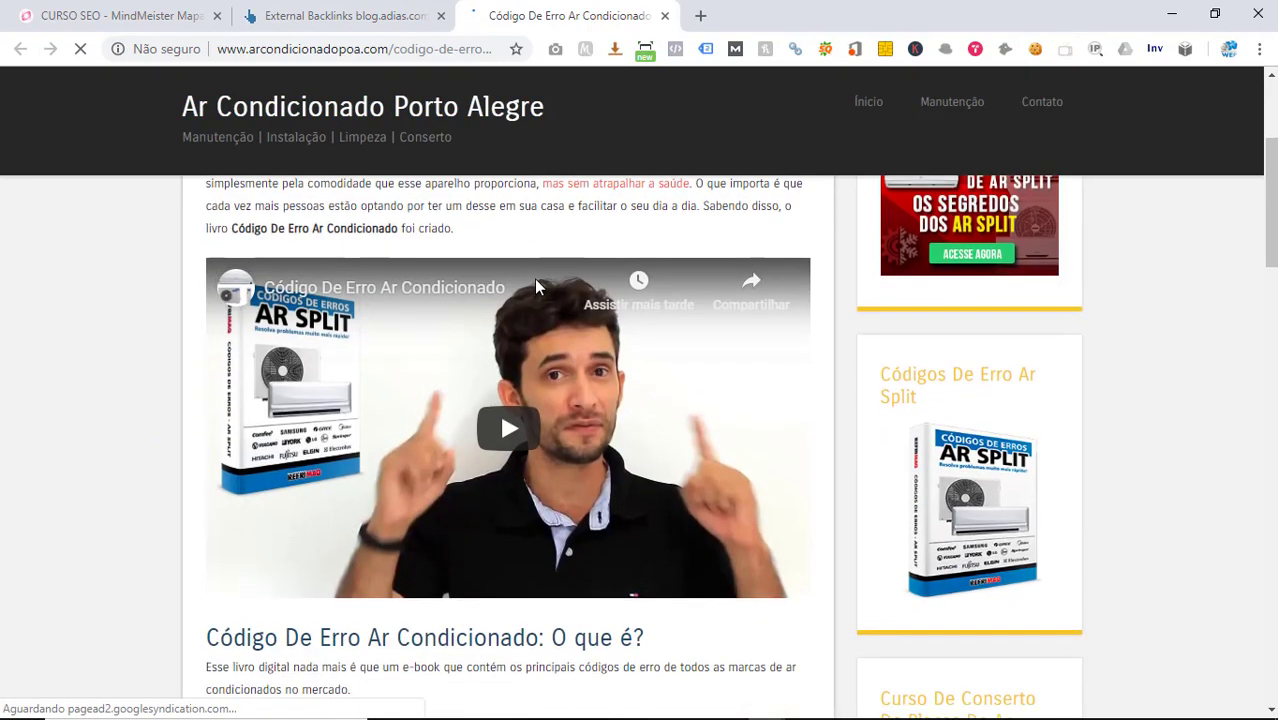
scroll(536, 284, down, 4)
scroll(536, 284, down, 1)
- Take the anchor text "manutenção dos aparelhos." from the third backlink row and find it in the Código De Erro article
key(ctrl+shift+Tab)
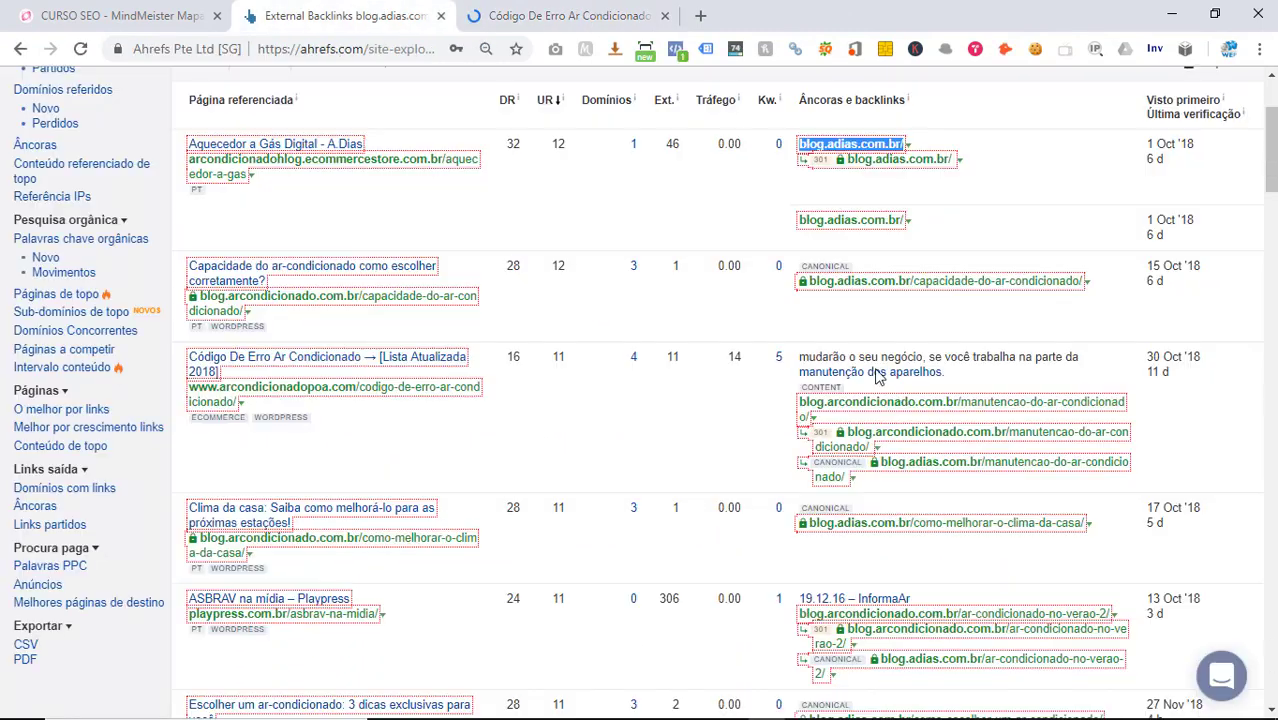
drag(946, 373, 825, 377)
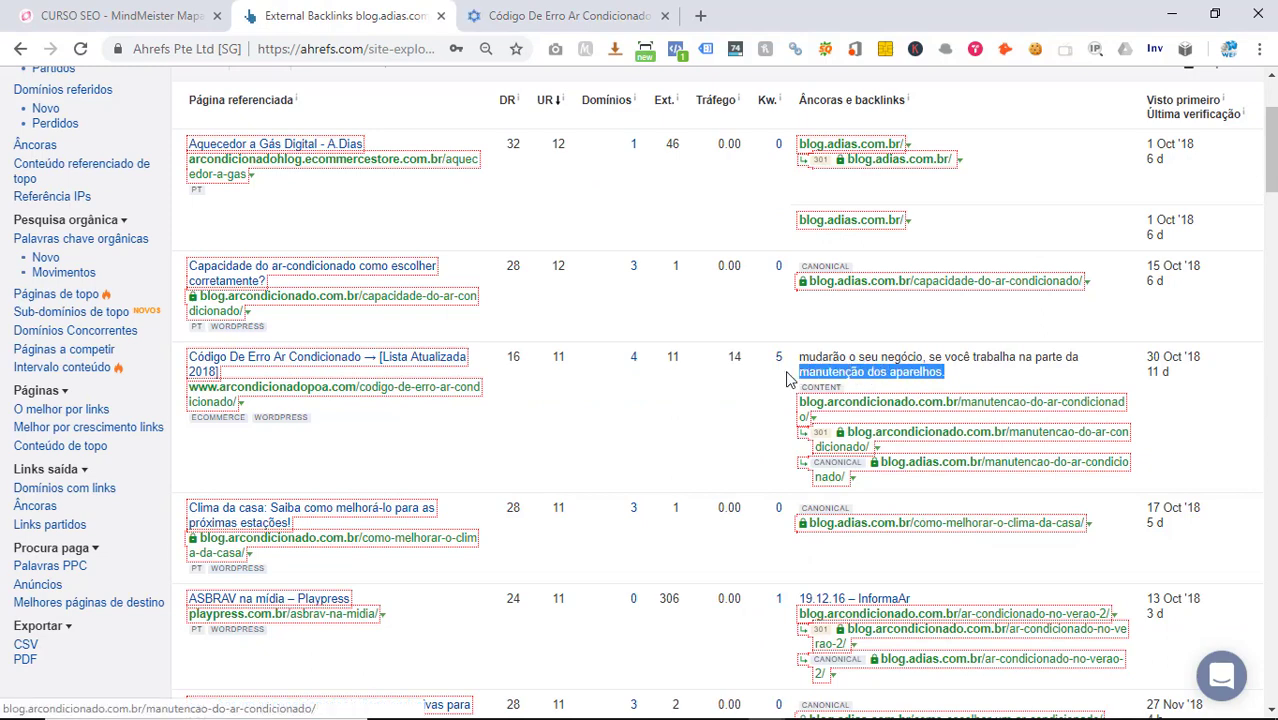
click(560, 16)
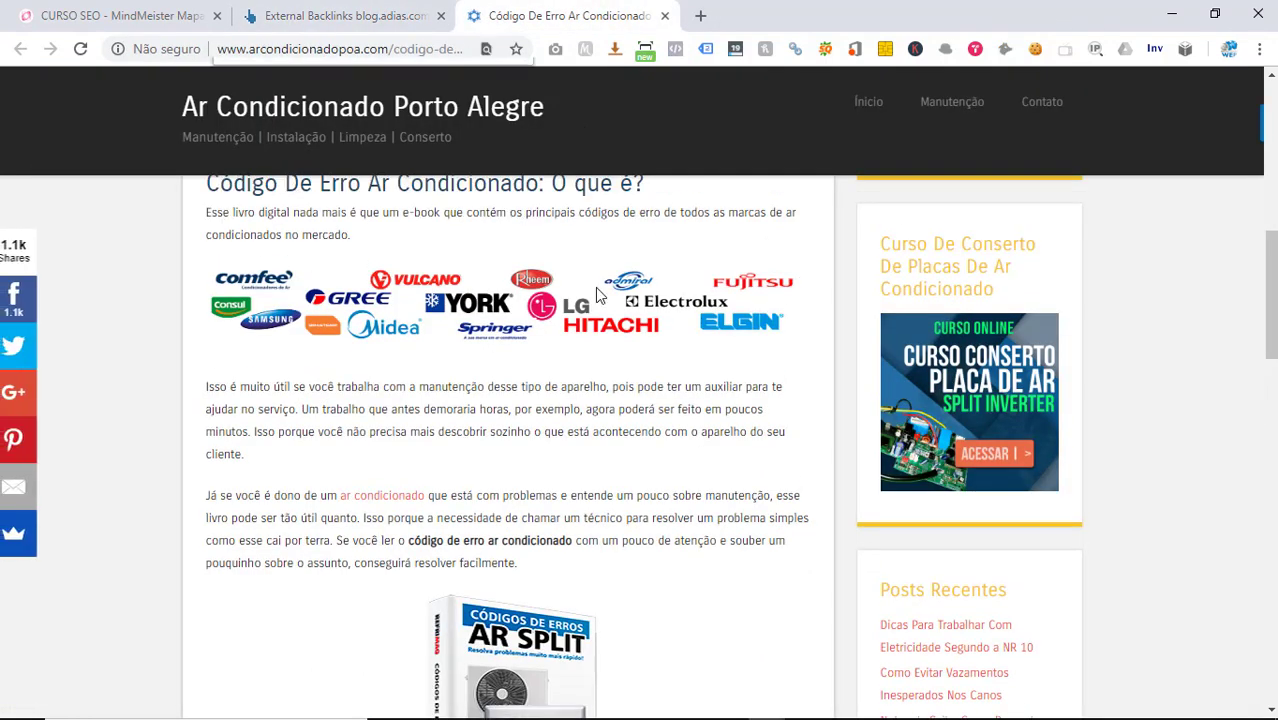
key(ctrl+f)
text(manutenção dos aparelhos.)
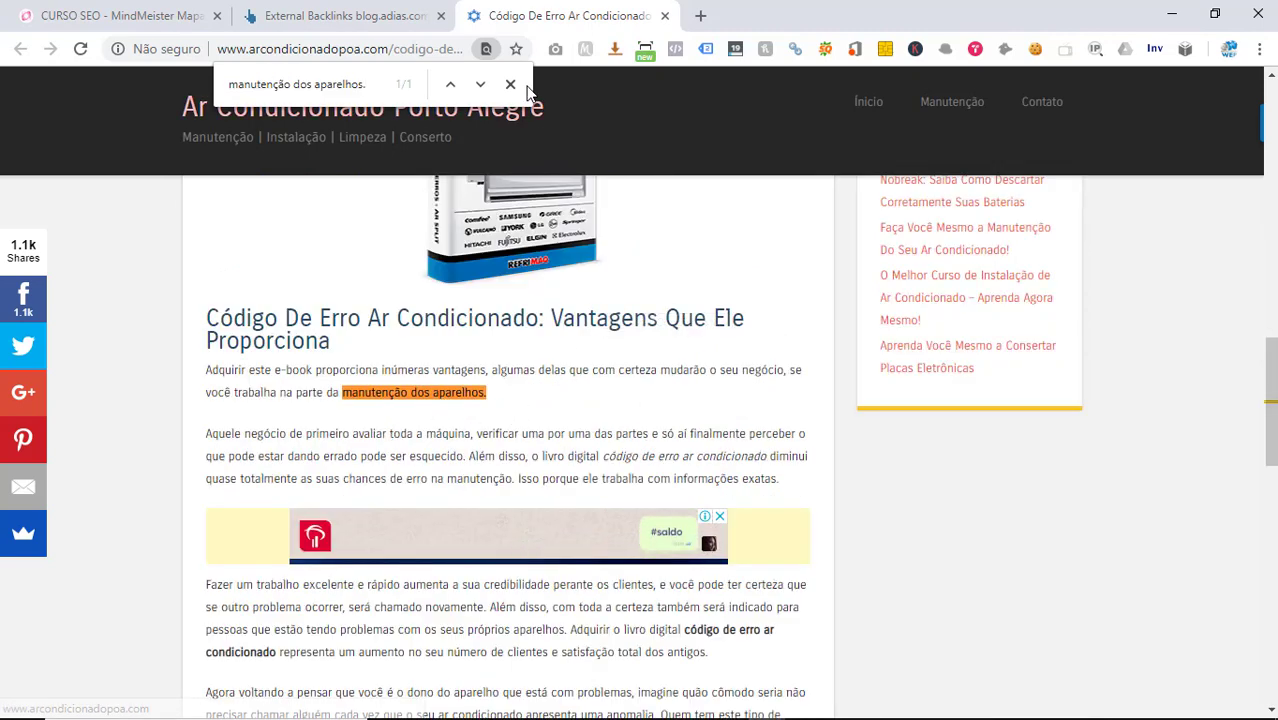
key(Escape)
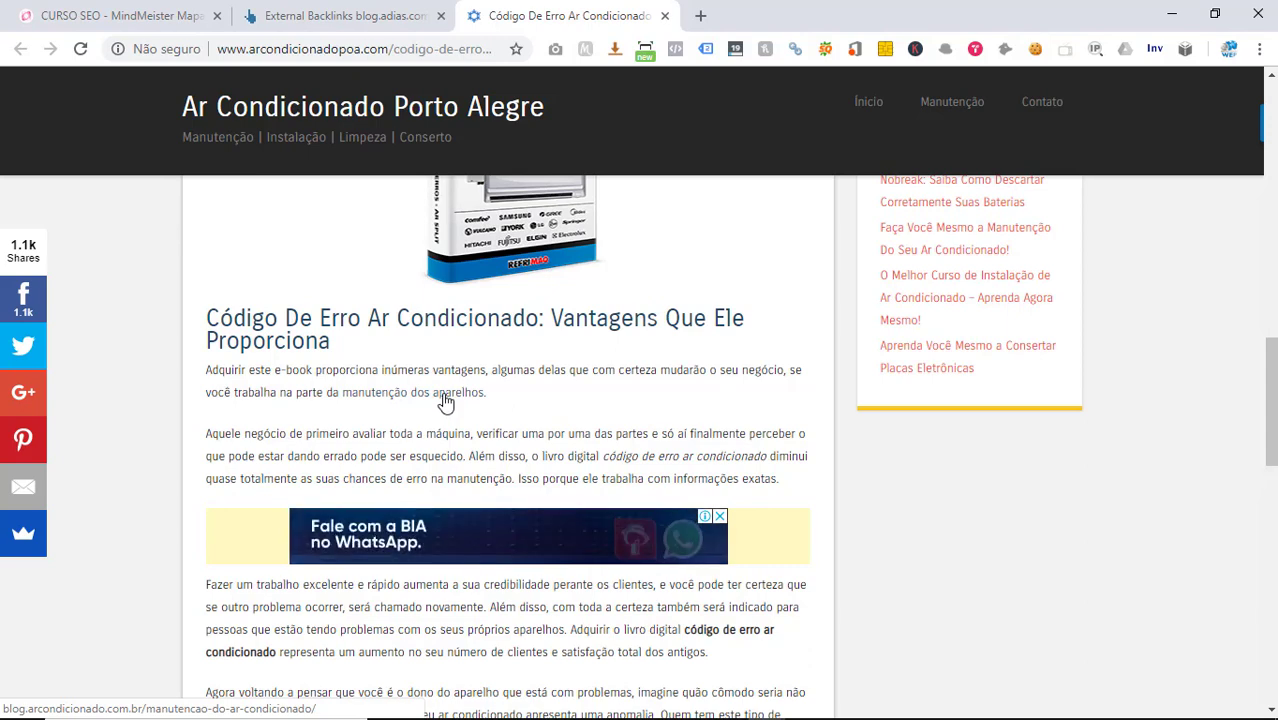
- Open the article's "manutenção dos aparelhos" link in its own tab and return to the Código De Erro article
click(446, 403)
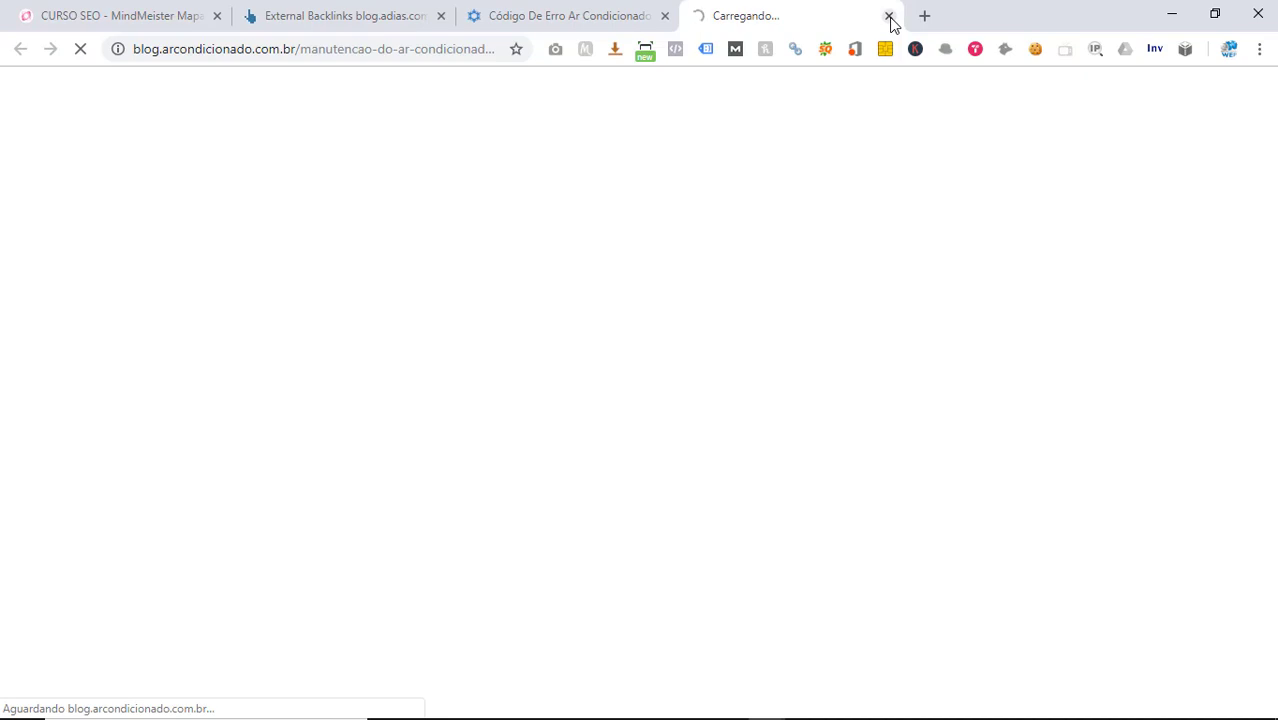
click(593, 12)
click(765, 13)
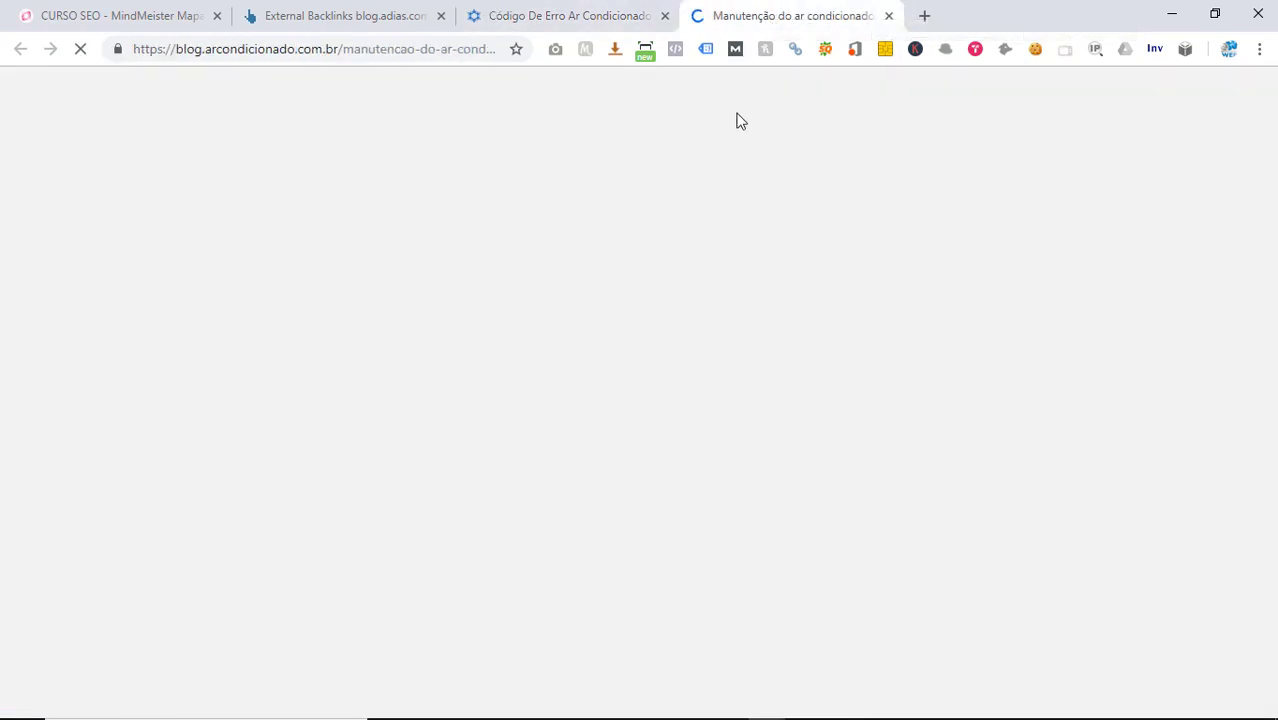
click(571, 16)
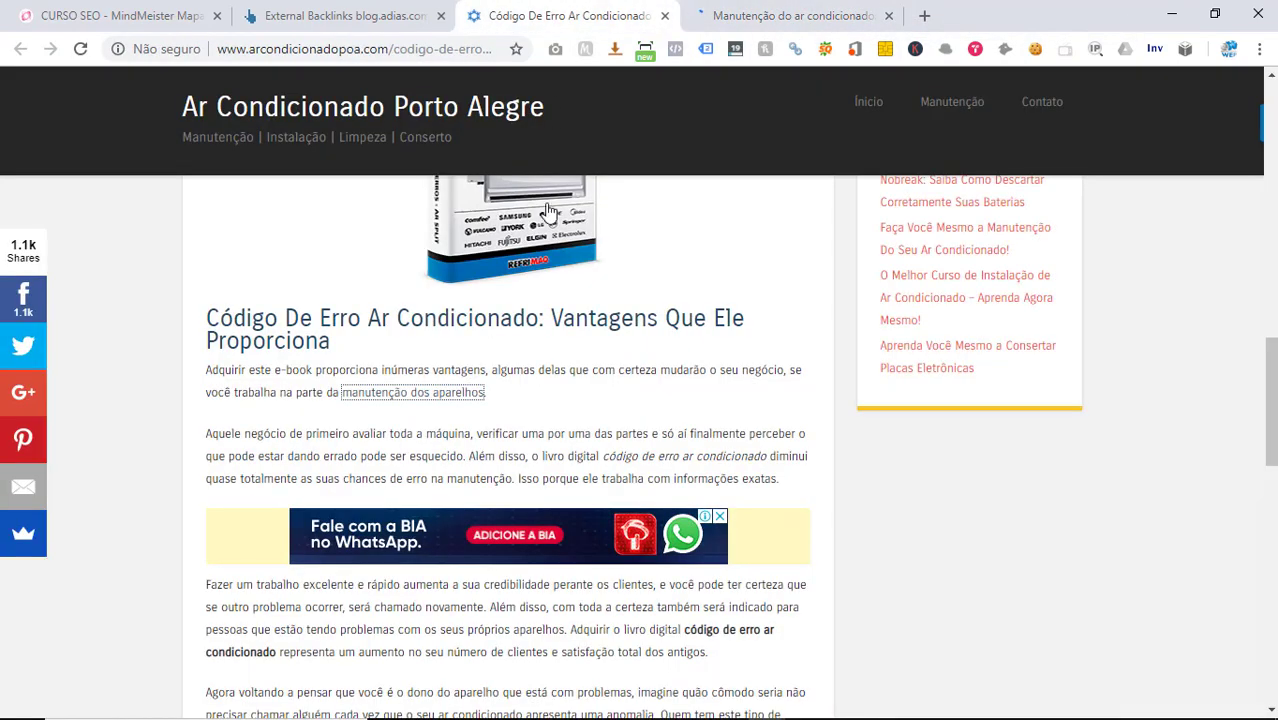
- Examine the links within the Código De Erro article, including "manutenção dos aparelhos", from the introduction down to the summary
scroll(548, 210, up, 15)
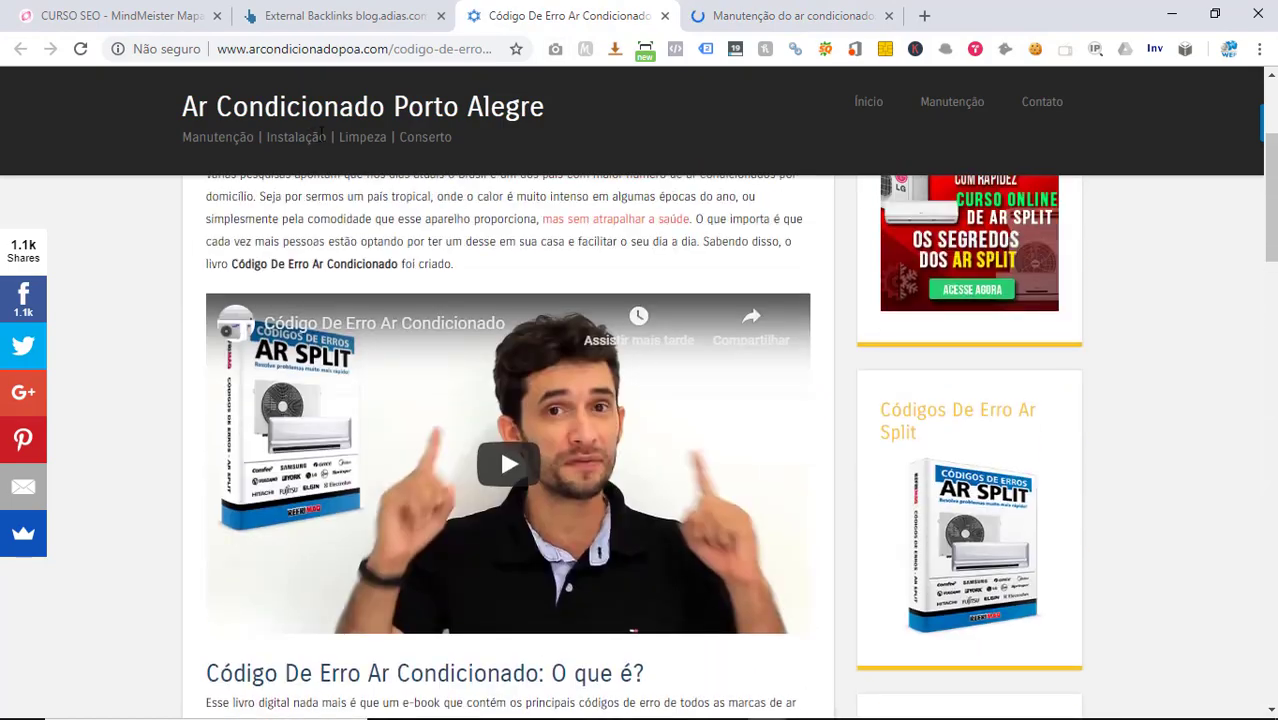
scroll(549, 145, up, 3)
scroll(376, 180, down, 3)
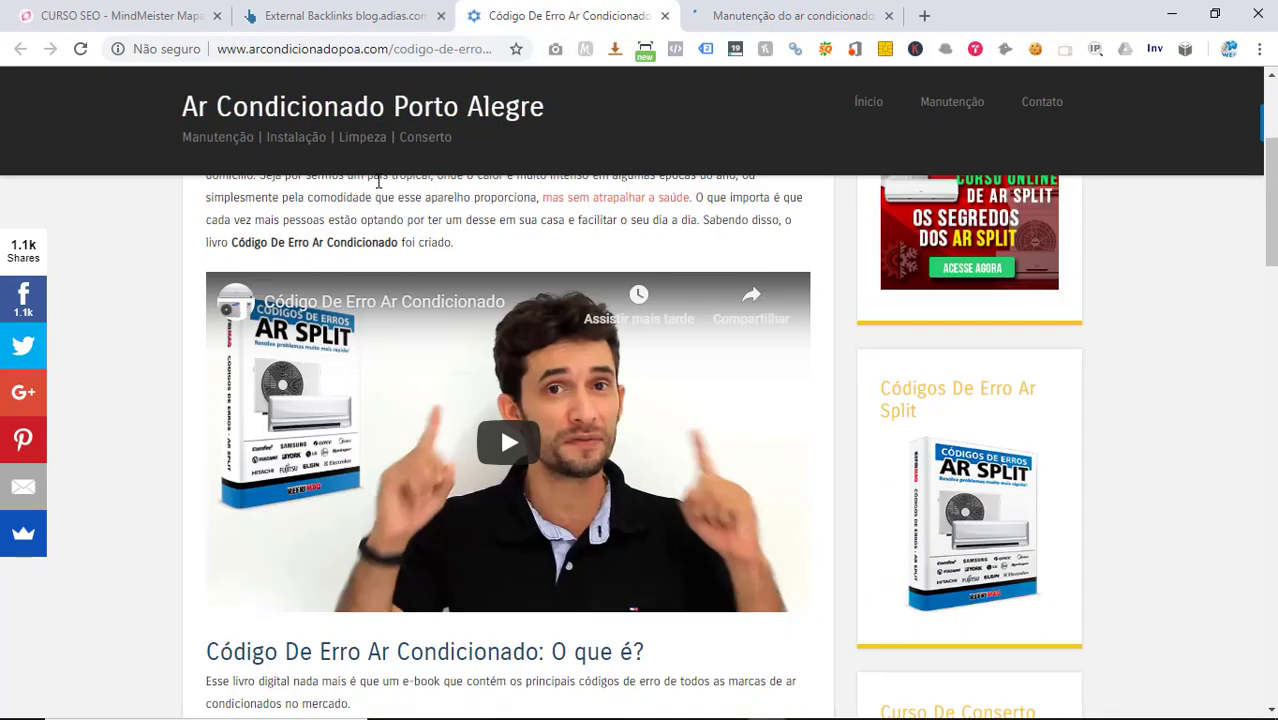
scroll(378, 180, up, 3)
scroll(640, 397, down, 1)
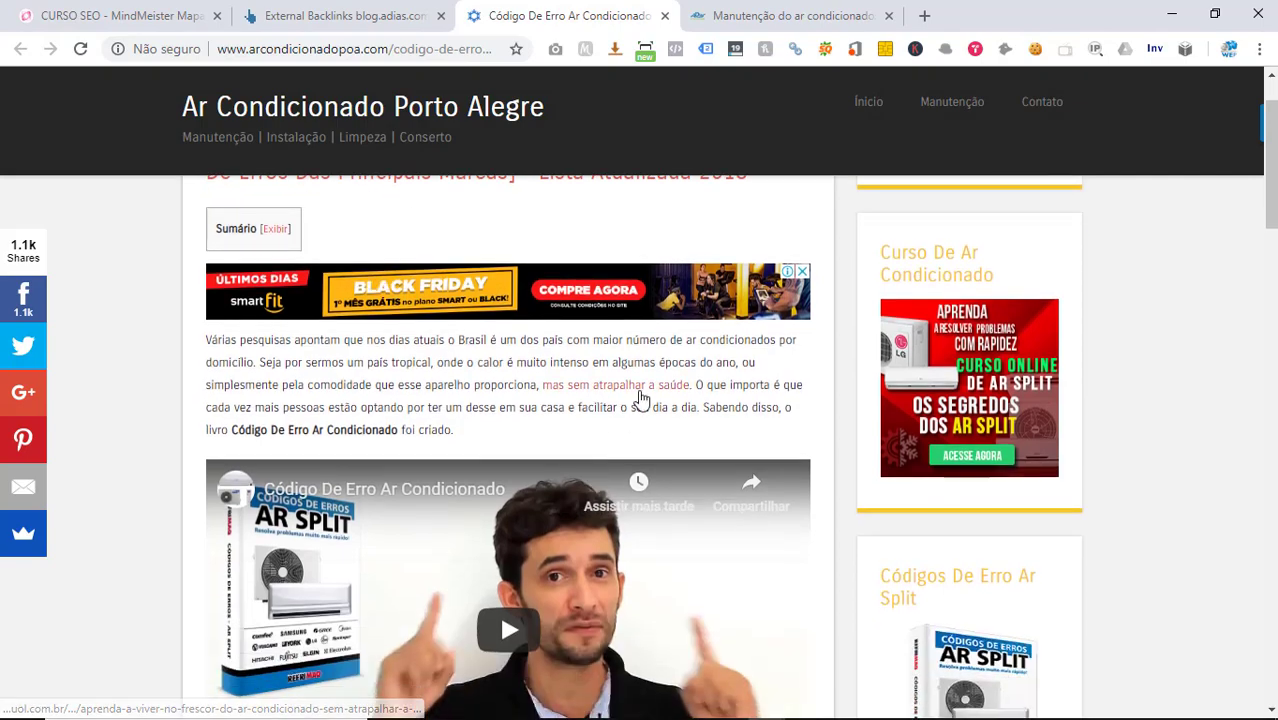
scroll(640, 397, down, 10)
scroll(398, 322, up, 2)
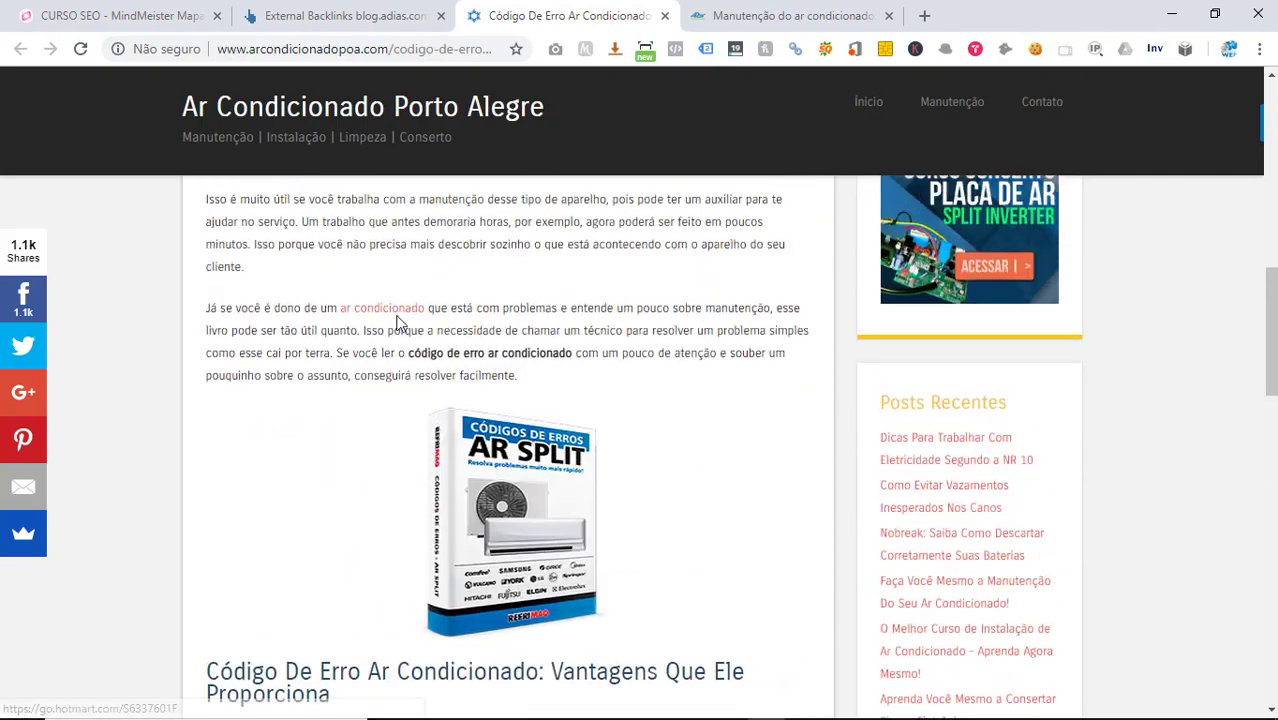
scroll(388, 318, down, 2)
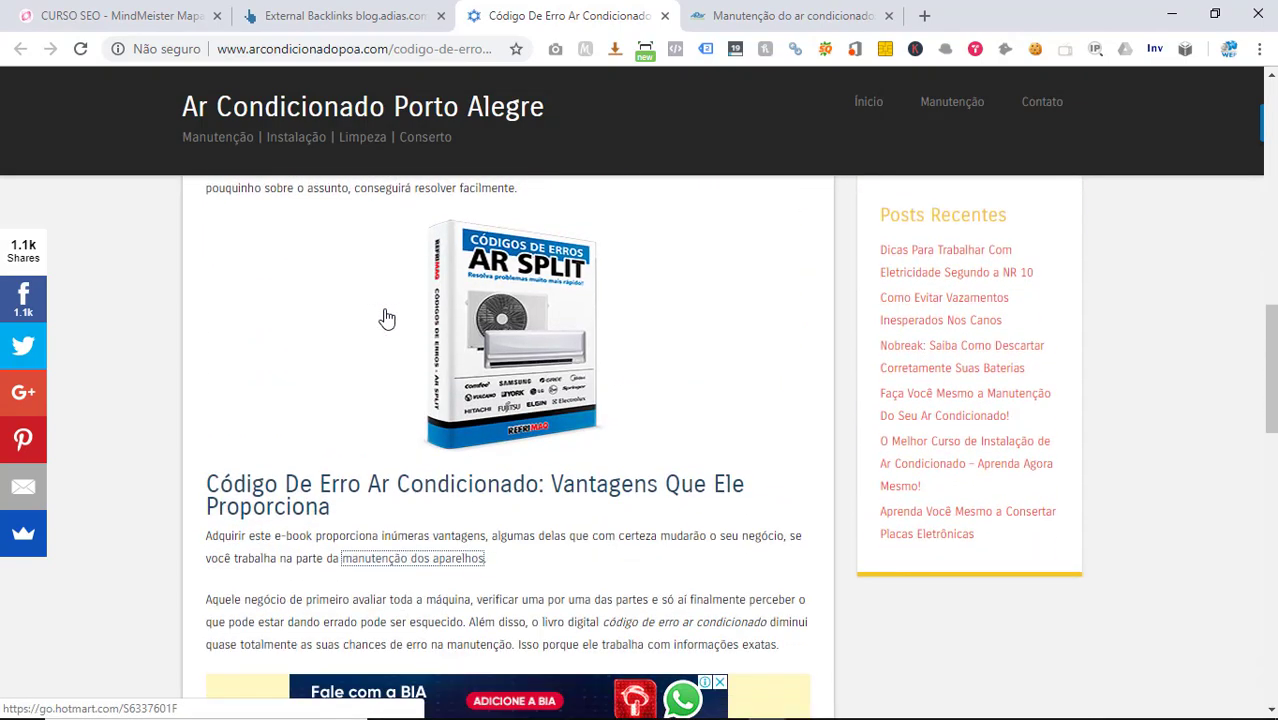
scroll(387, 318, down, 3)
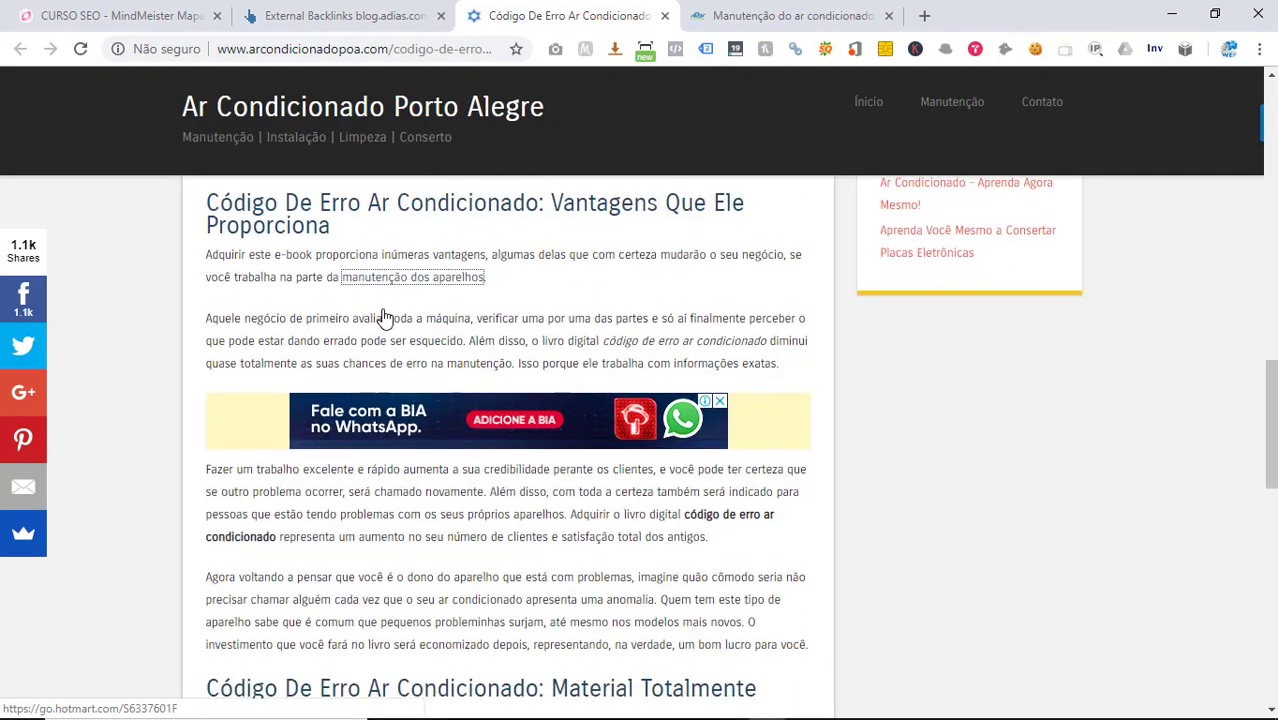
click(441, 277)
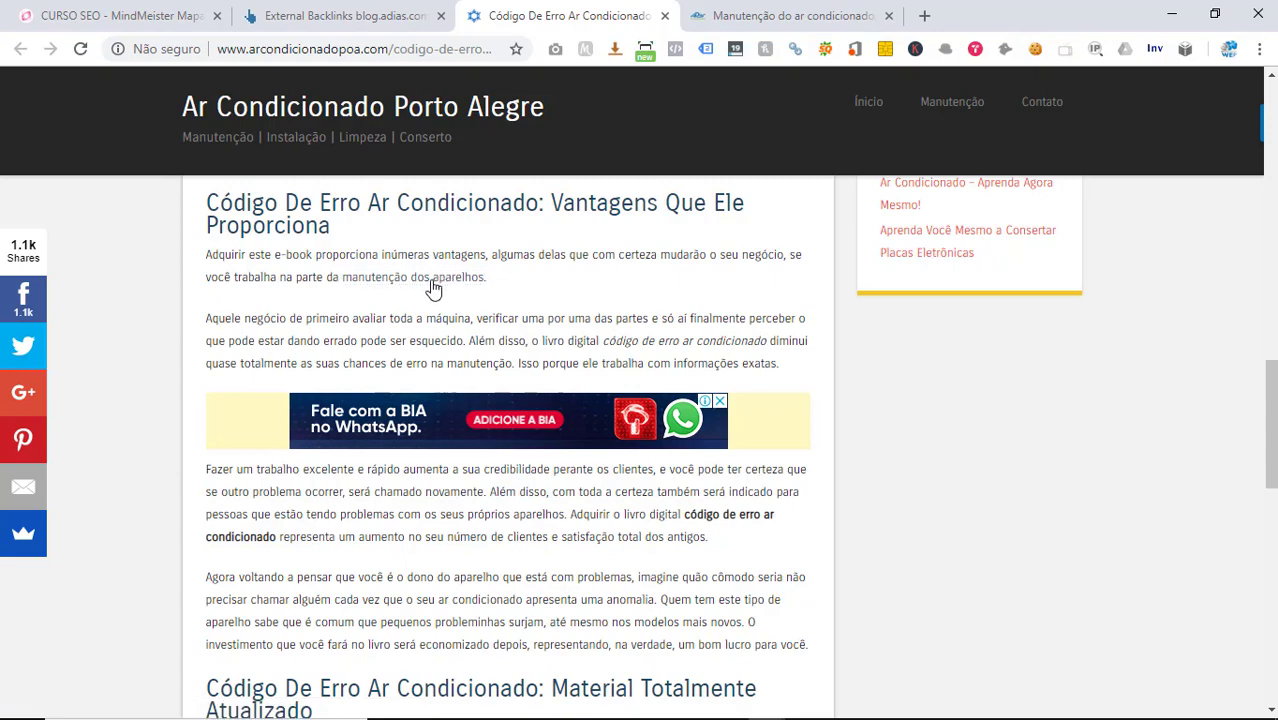
scroll(432, 288, down, 5)
scroll(425, 296, down, 5)
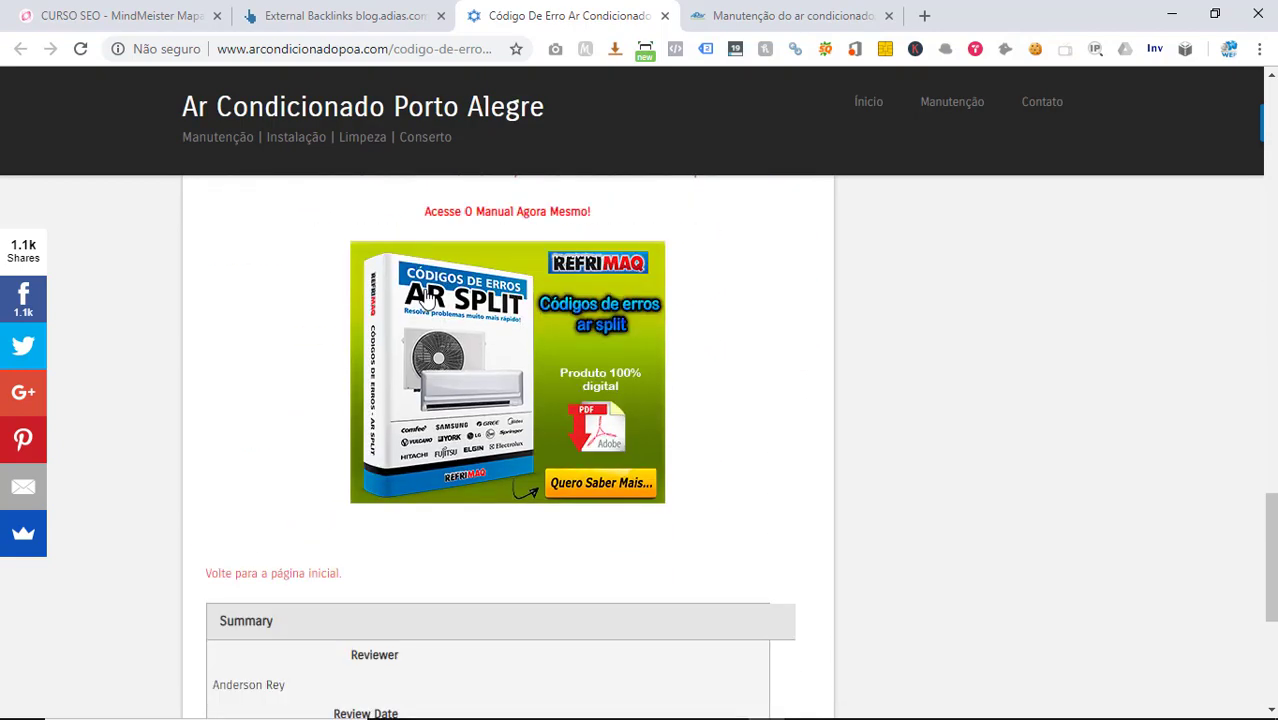
- Go back to the top of the Código De Erro article and highlight its traffic figure in the Ahrefs backlinks report
scroll(419, 301, up, 7)
scroll(419, 301, up, 15)
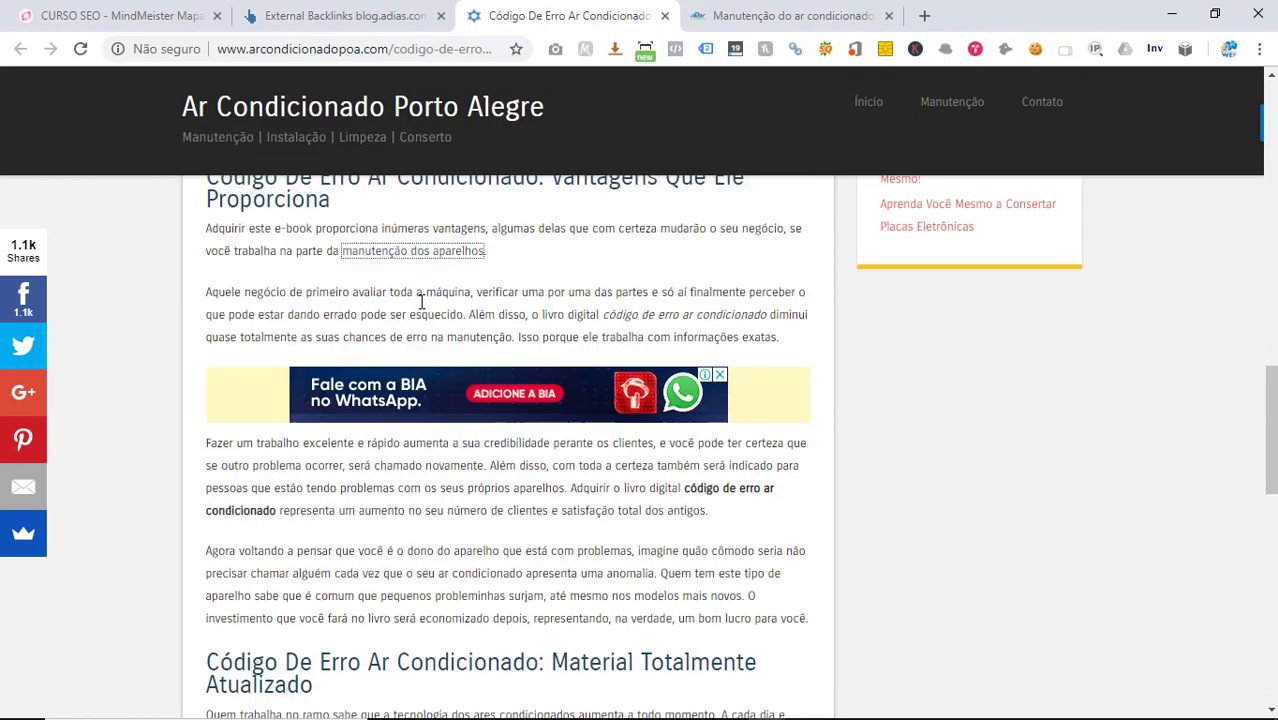
scroll(612, 416, up, 4)
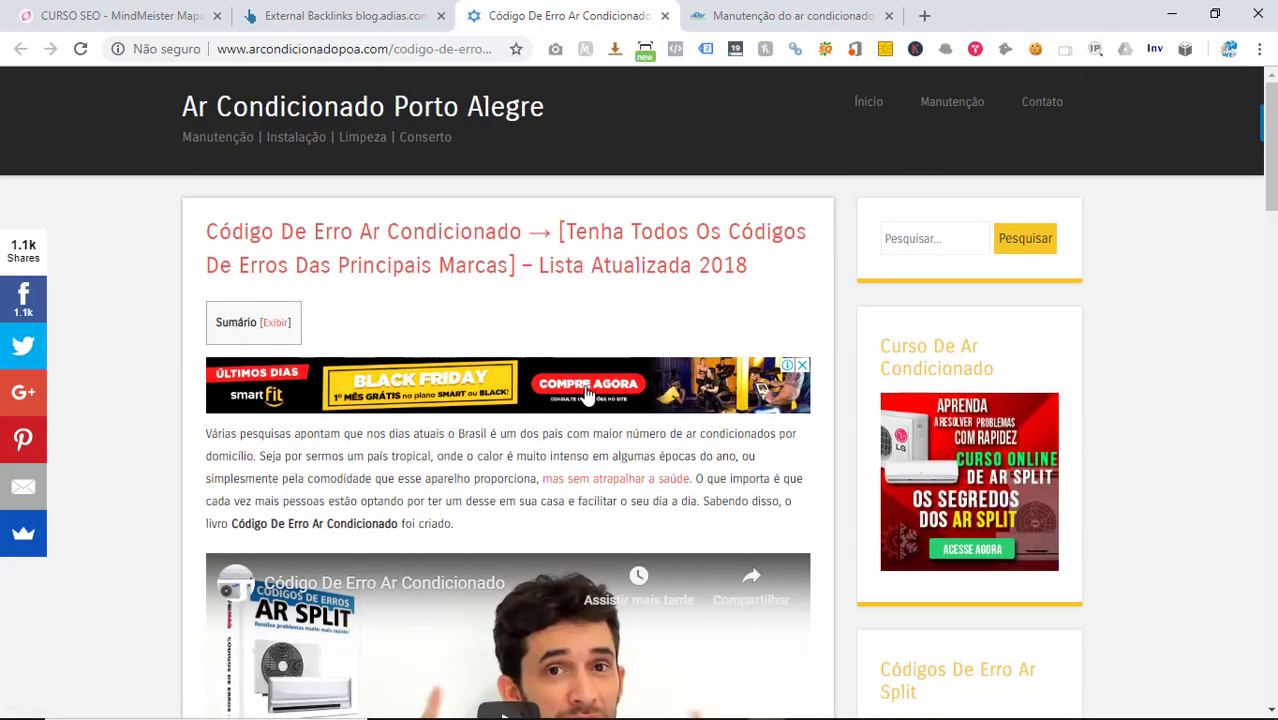
click(380, 14)
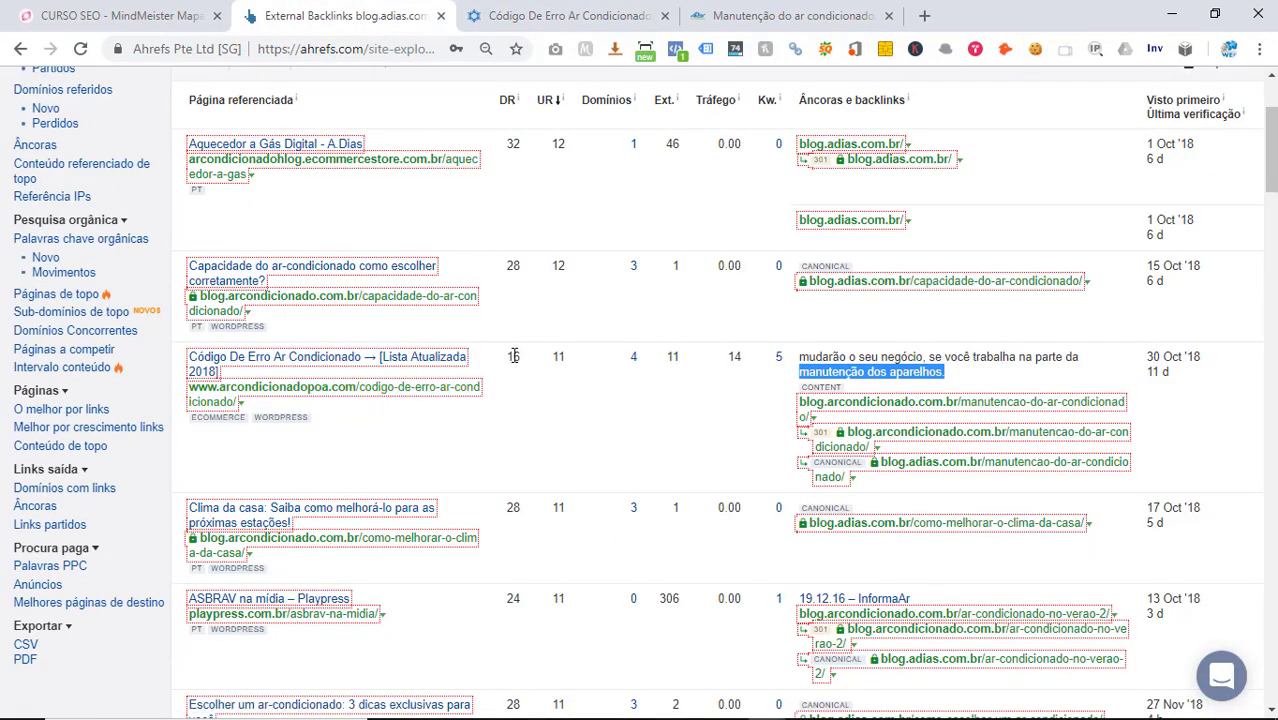
double_click(731, 358)
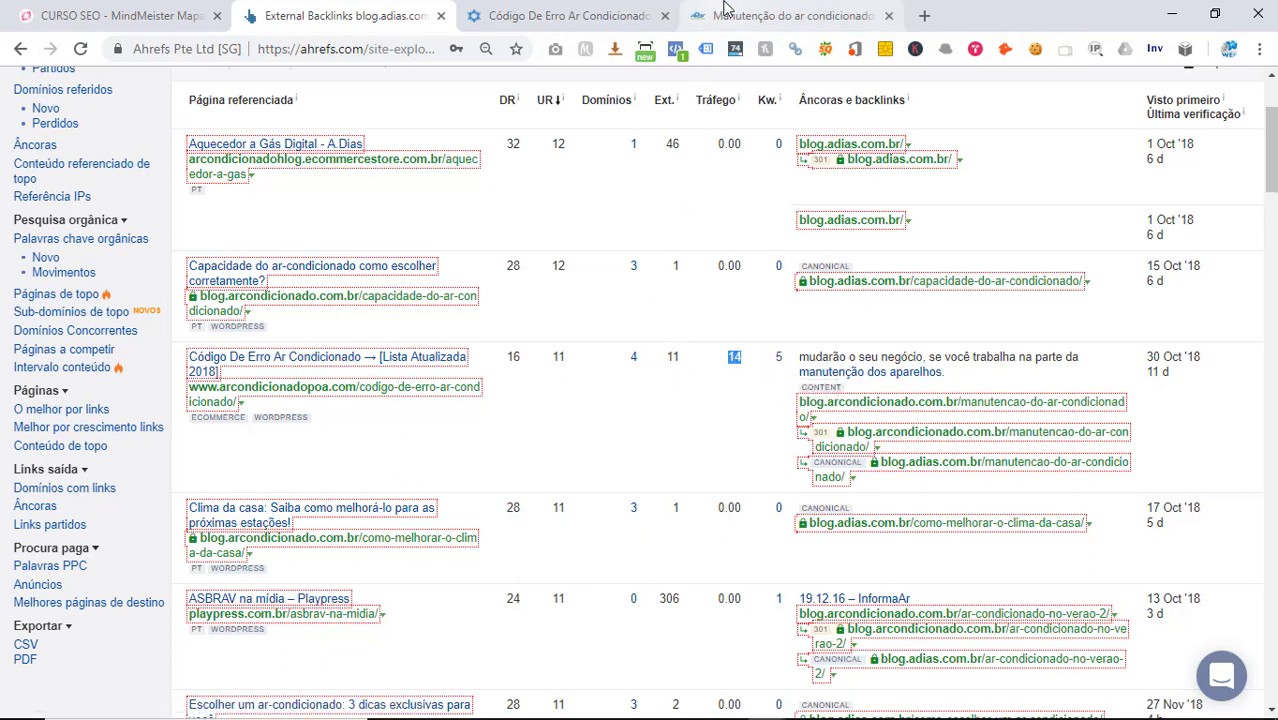
- Check the linked Manutenção do ar condicionado page and the mind map's Backlink de Qualidade criteria, returning to the backlinks report
key(ctrl+4)
scroll(623, 425, down, 7)
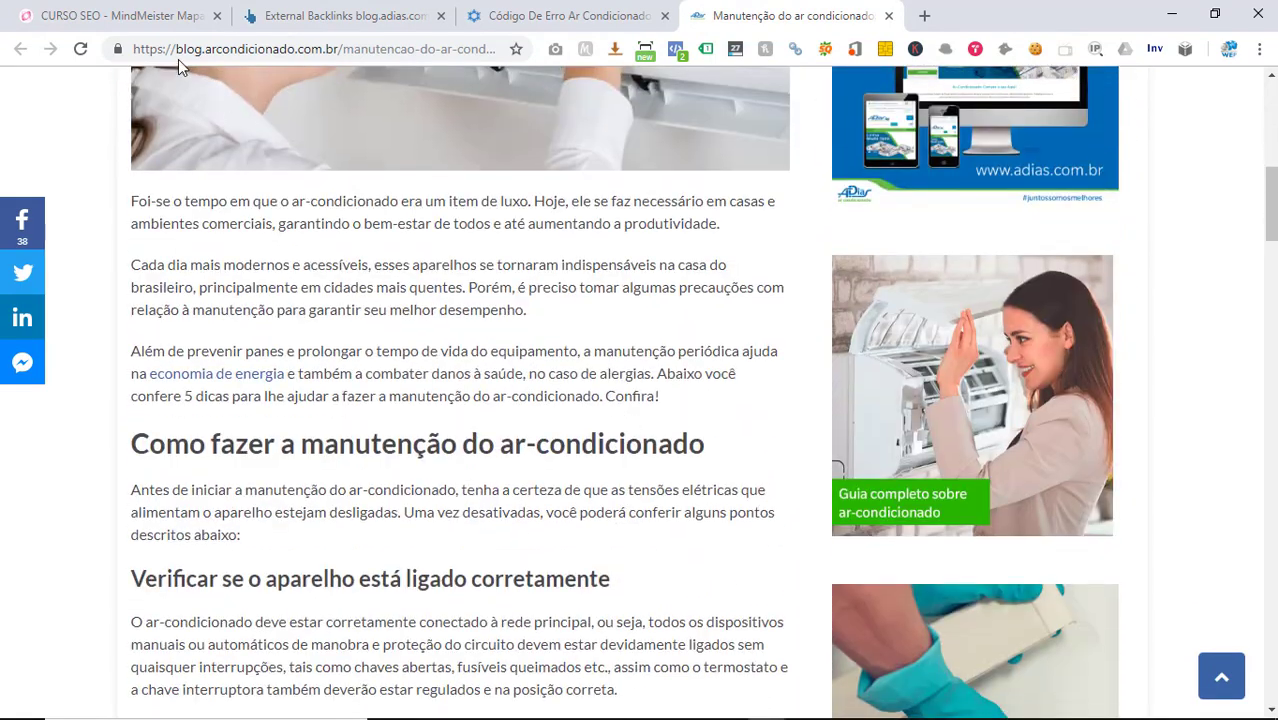
click(143, 10)
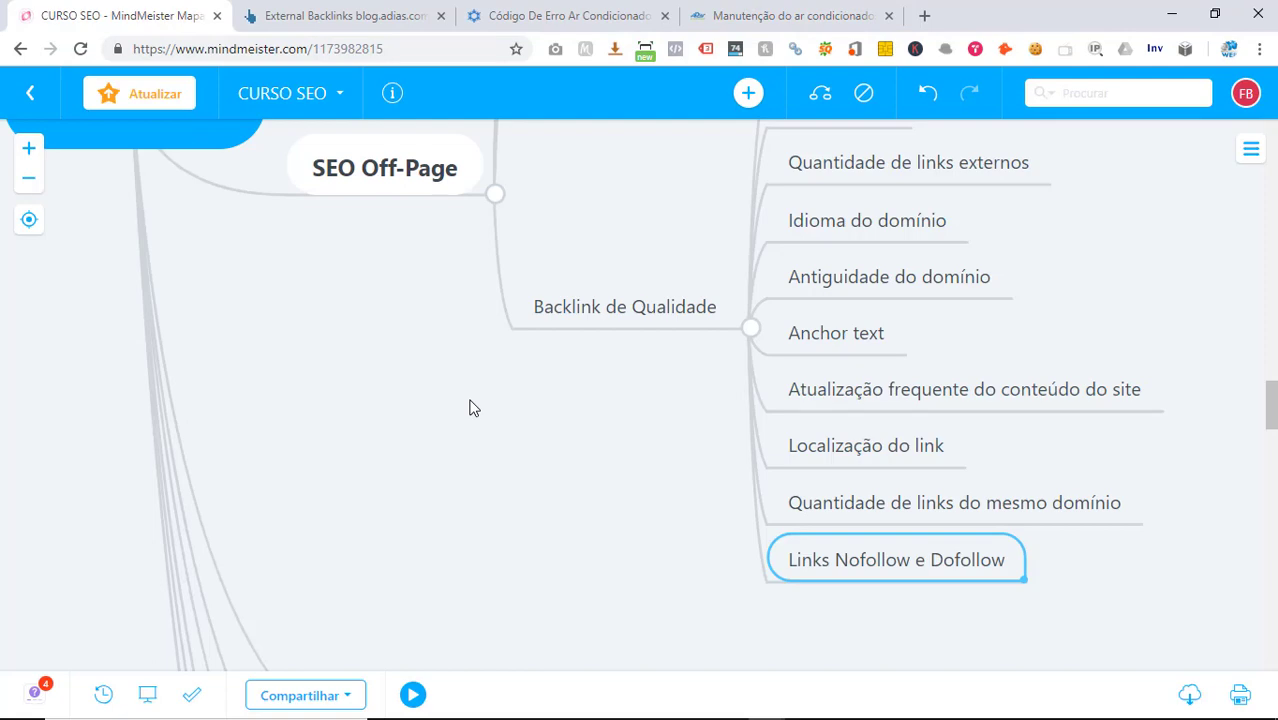
click(365, 14)
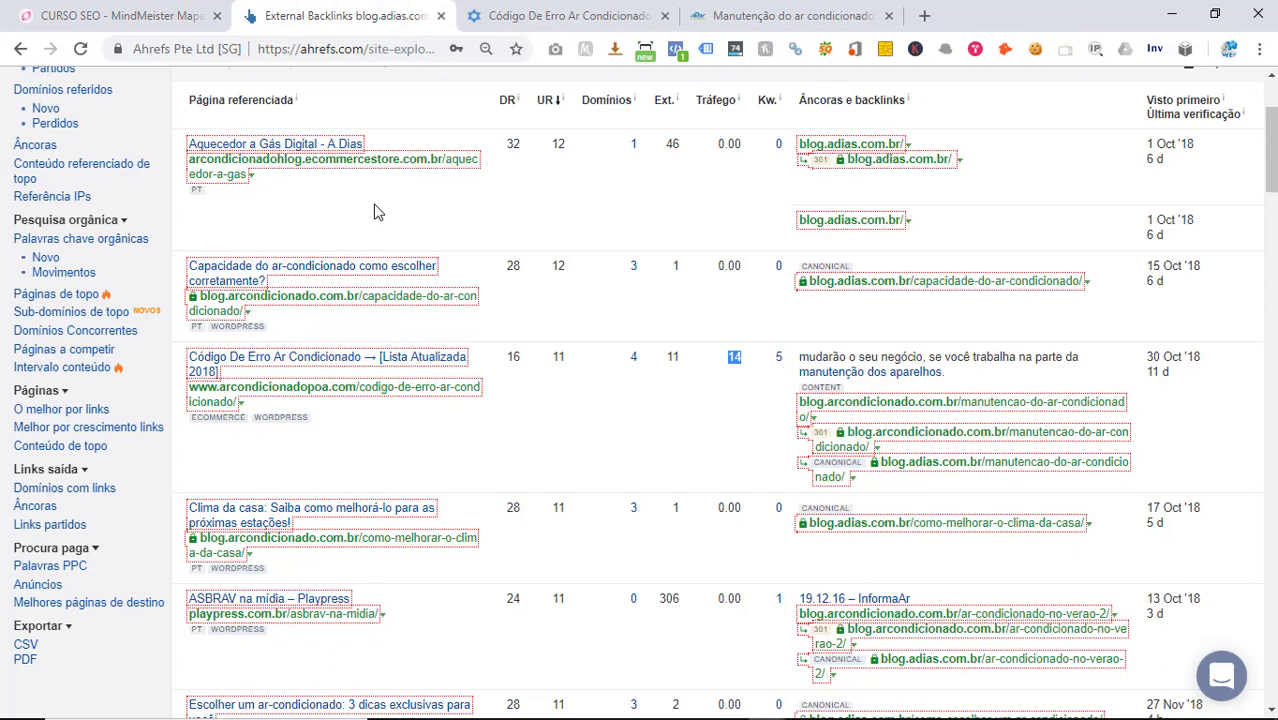
- Look further down the backlinks report and open the Hunter referring page about Adias in a new tab
scroll(375, 211, down, 2)
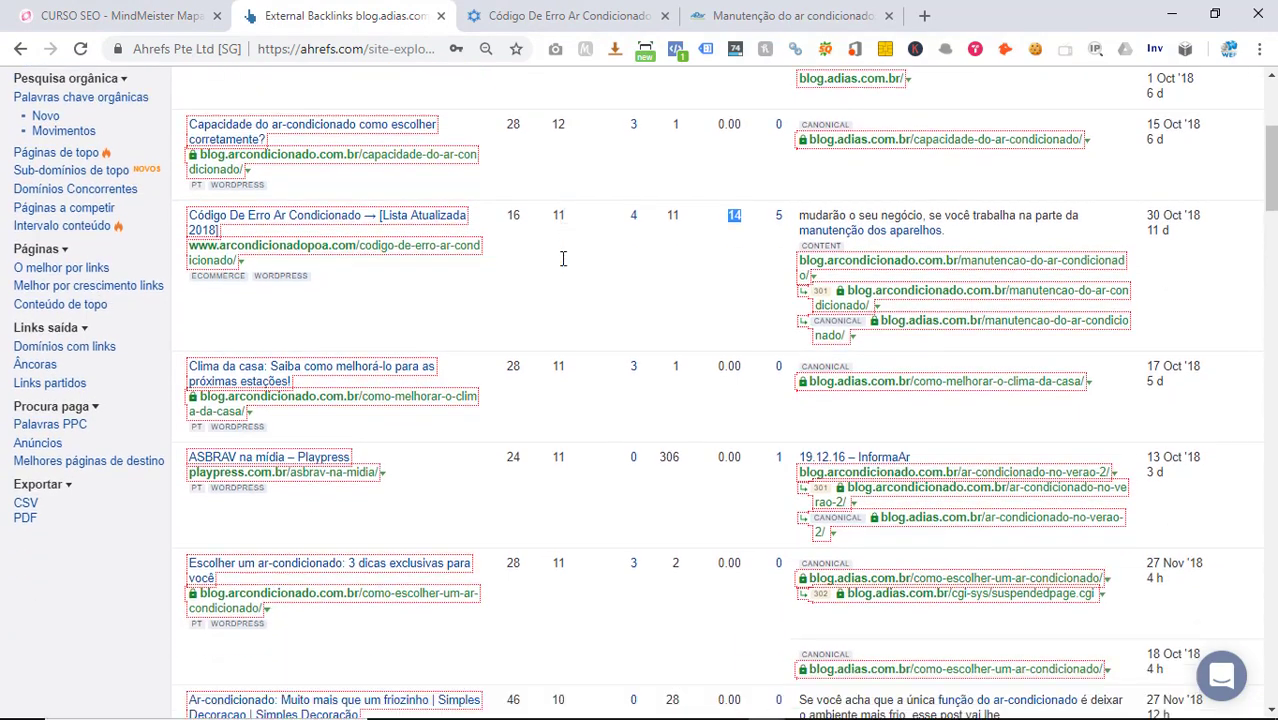
scroll(566, 272, down, 3)
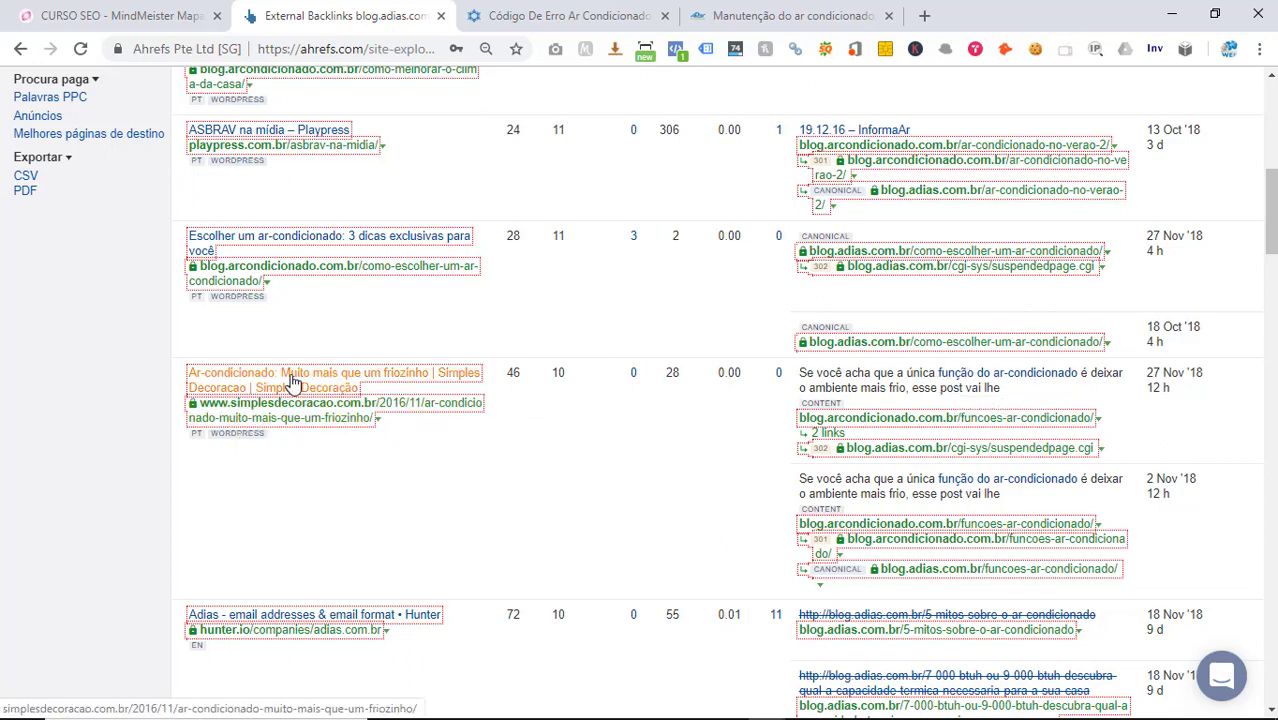
scroll(893, 343, down, 1)
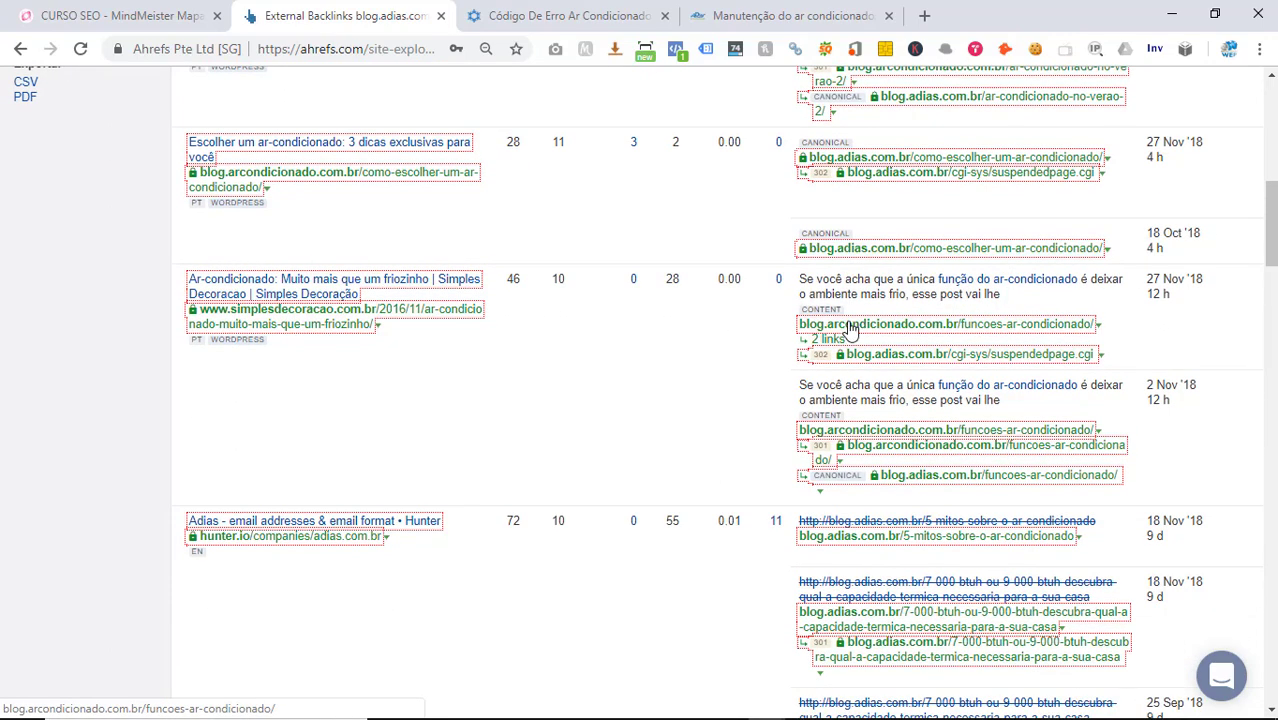
scroll(848, 328, down, 1)
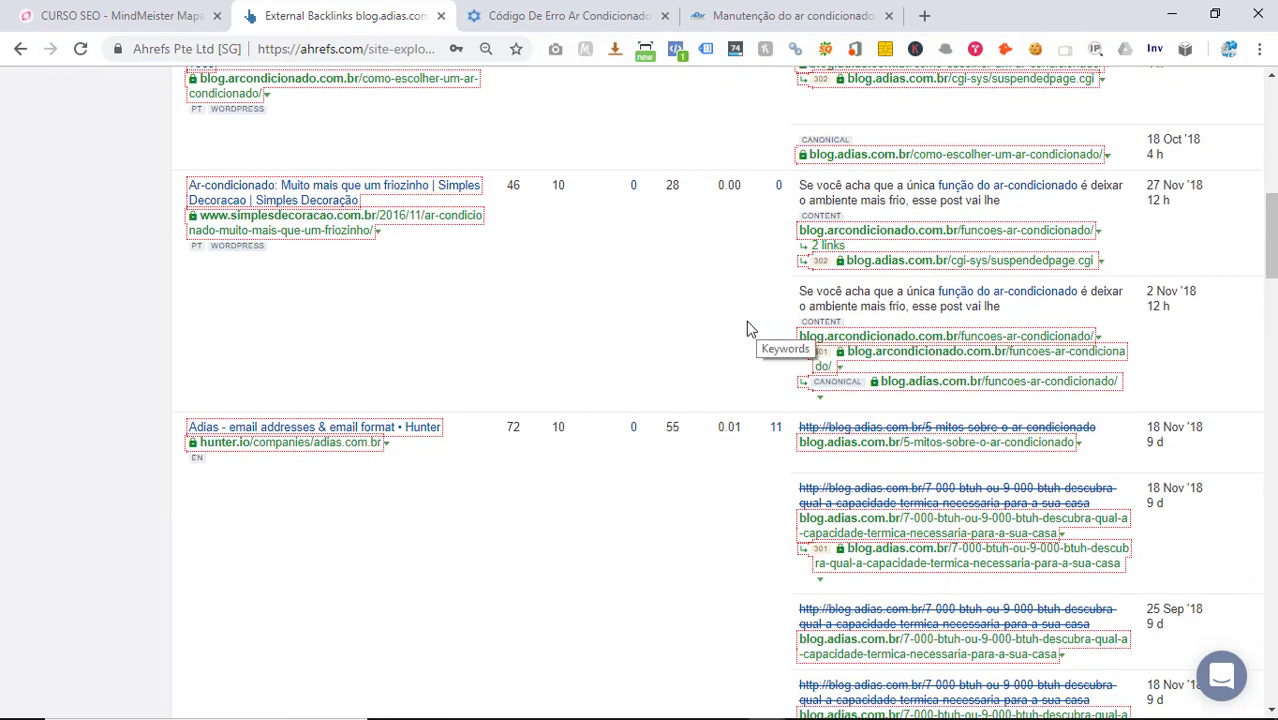
scroll(743, 328, down, 1)
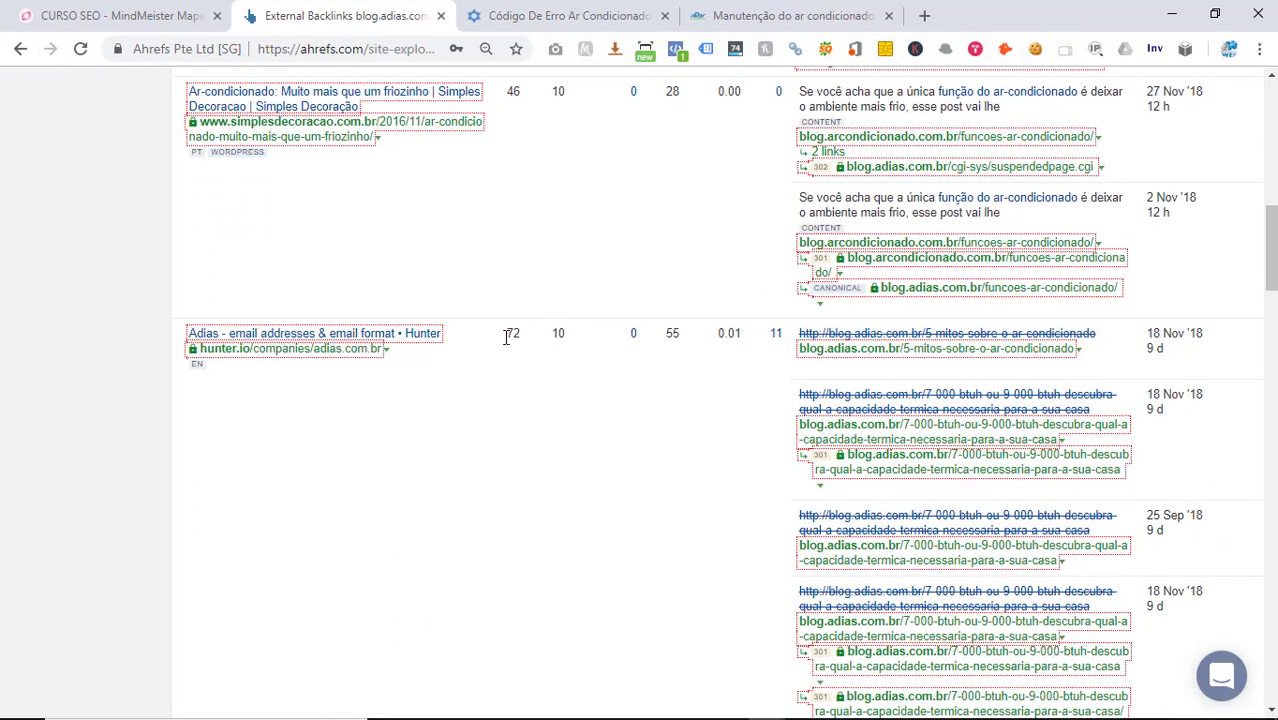
click(330, 350)
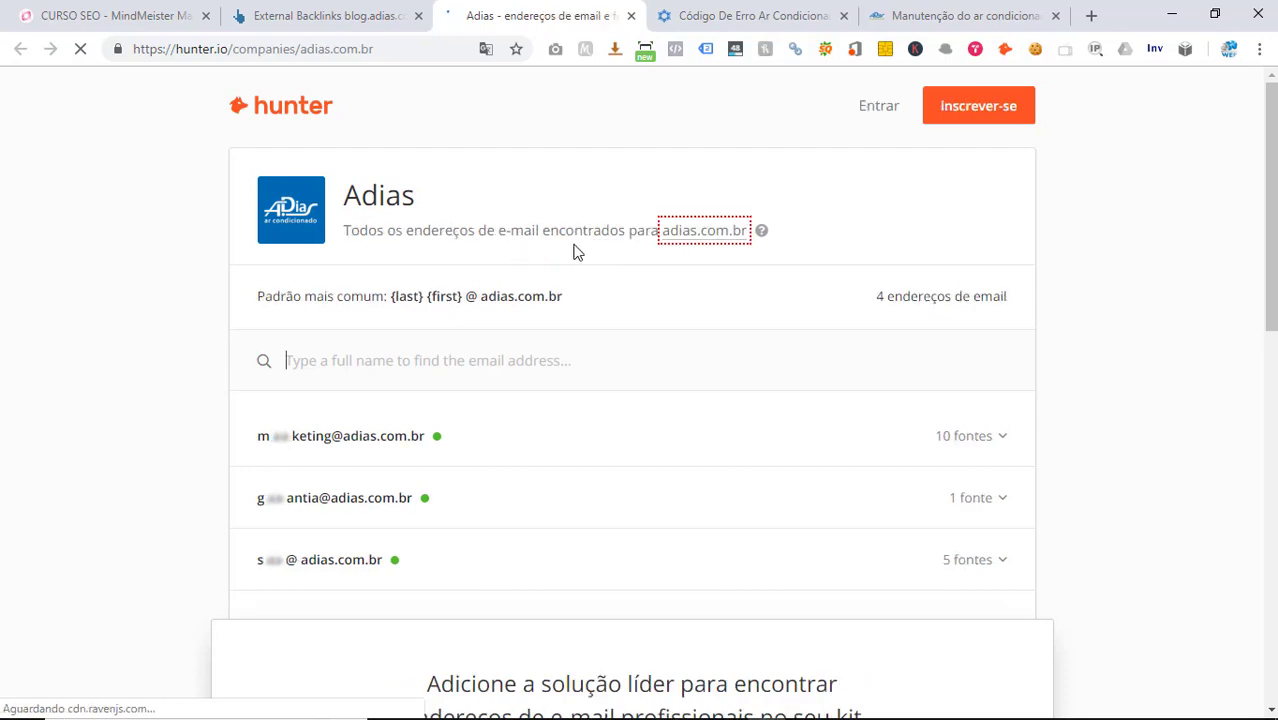
- Close the Código De Erro and Manutenção do ar condicionado pages and show the Hunter page in its original English
click(843, 15)
click(845, 15)
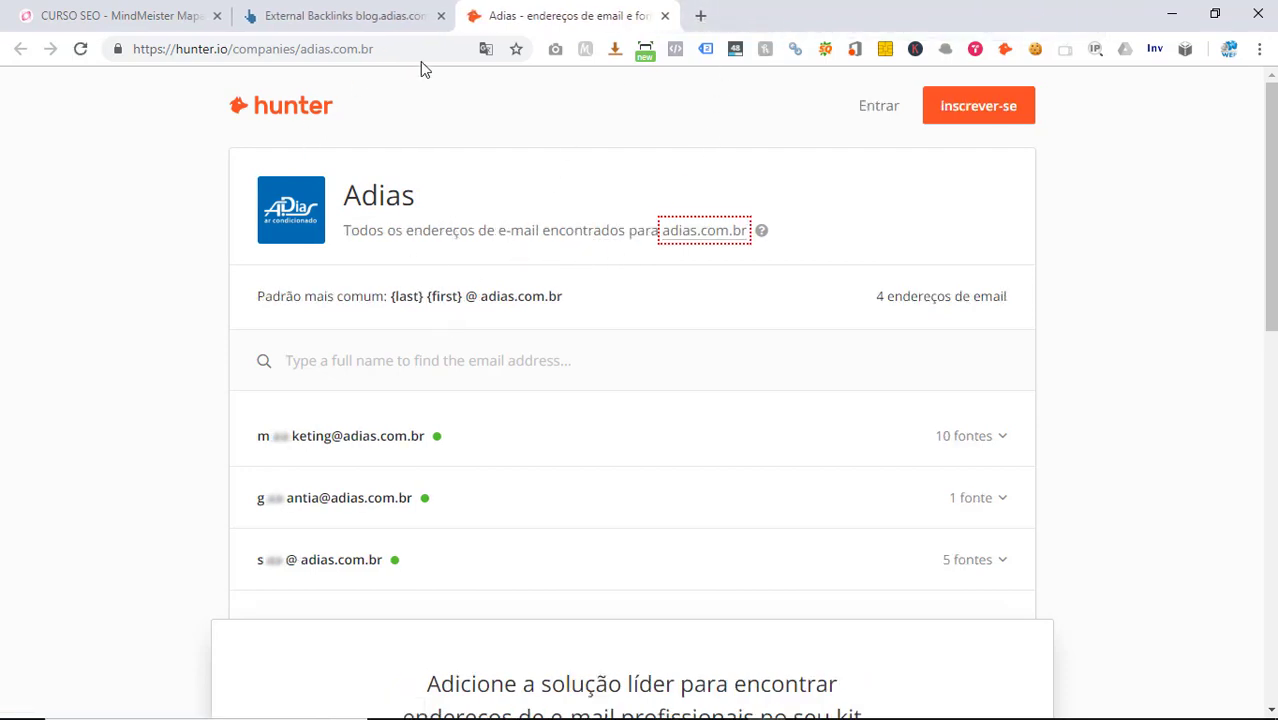
click(486, 49)
click(414, 135)
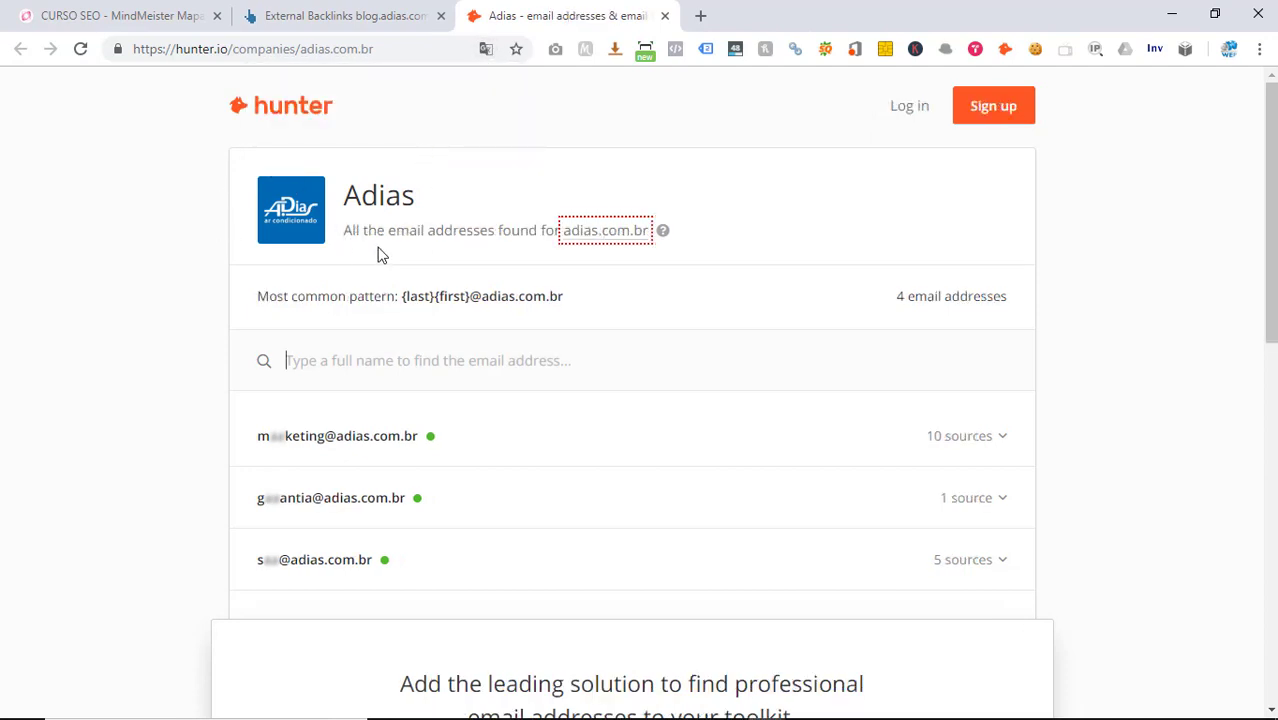
- Examine the Hunter page for Adias, dismissing its extension offer, and close the page to return to the backlinks report
scroll(379, 254, down, 1)
scroll(394, 211, down, 2)
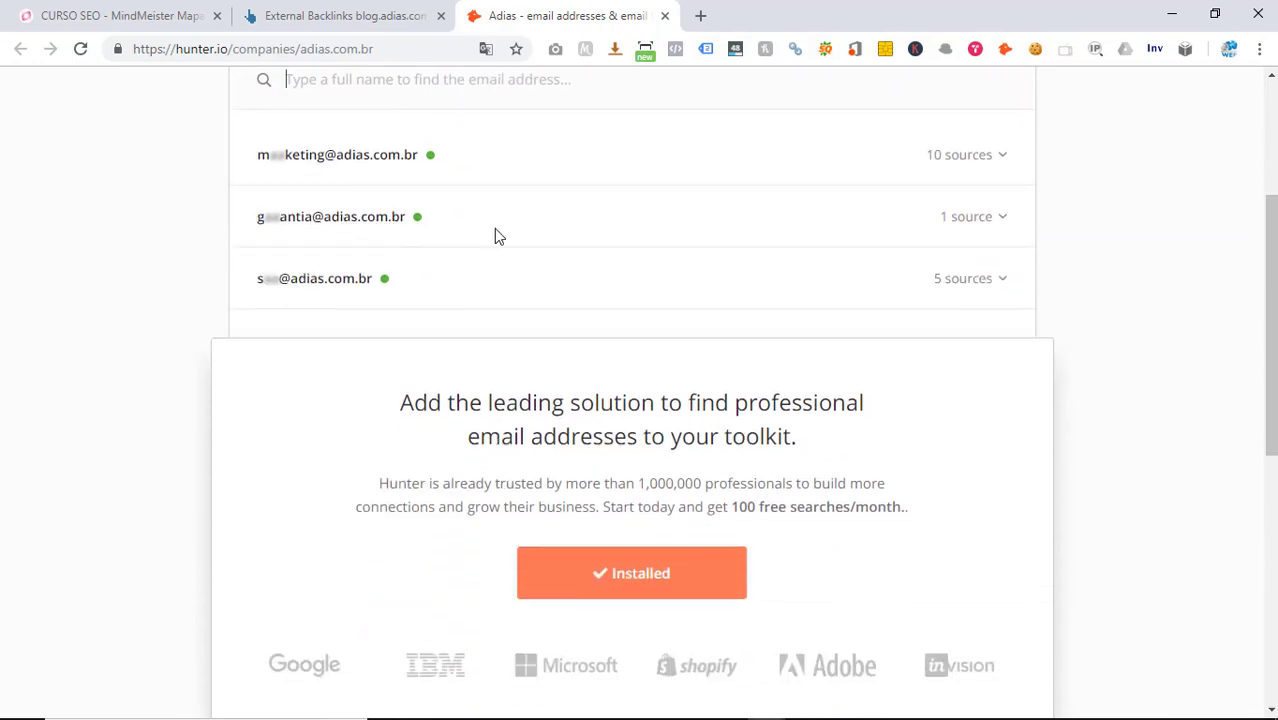
scroll(495, 229, up, 3)
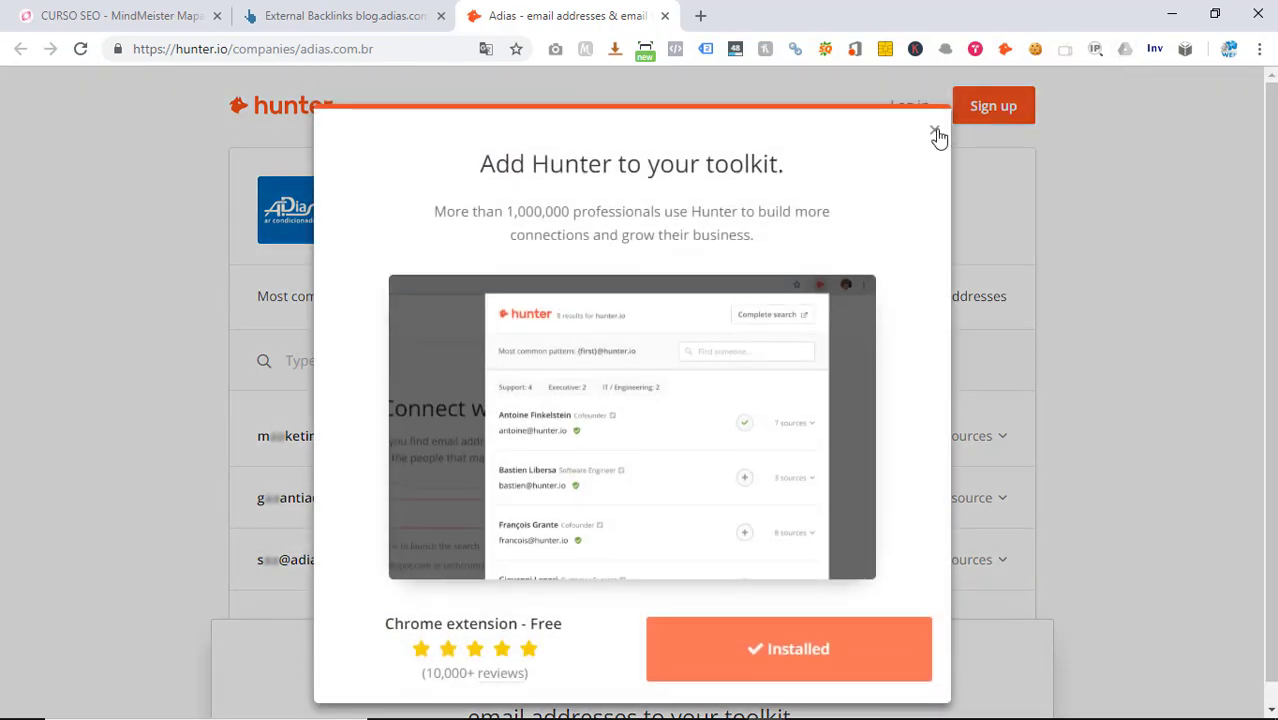
click(934, 133)
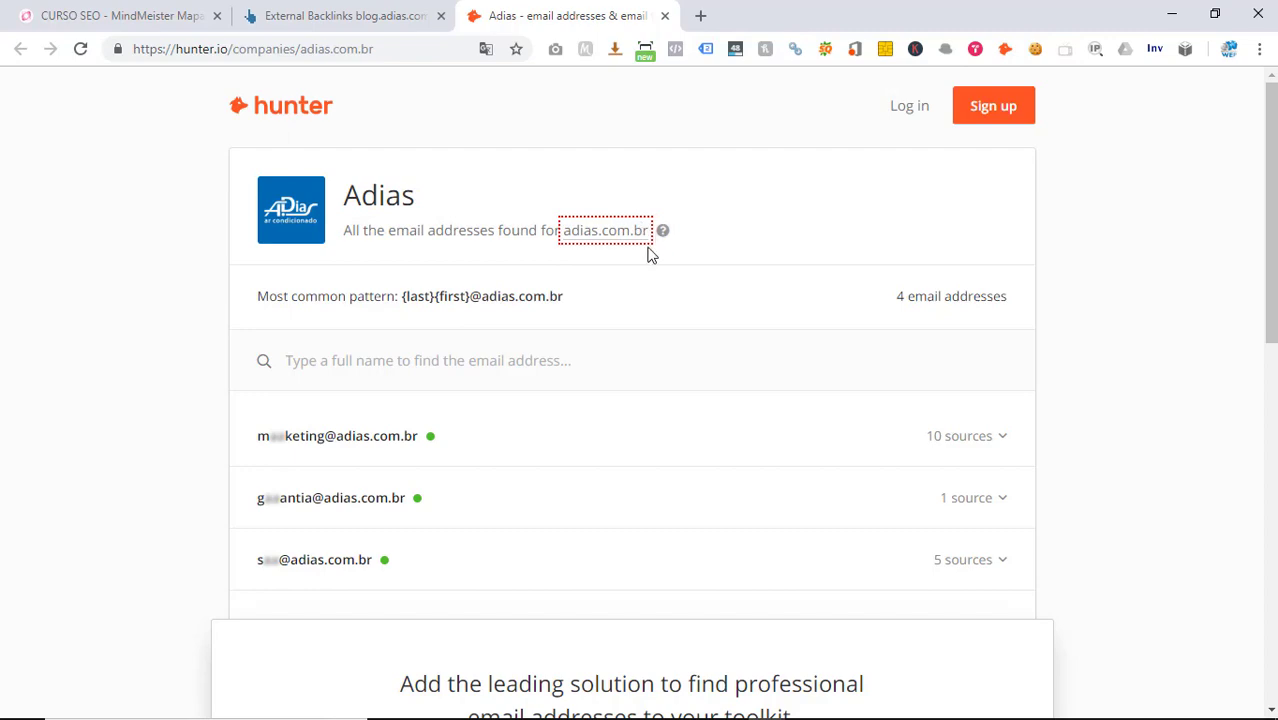
scroll(585, 253, down, 4)
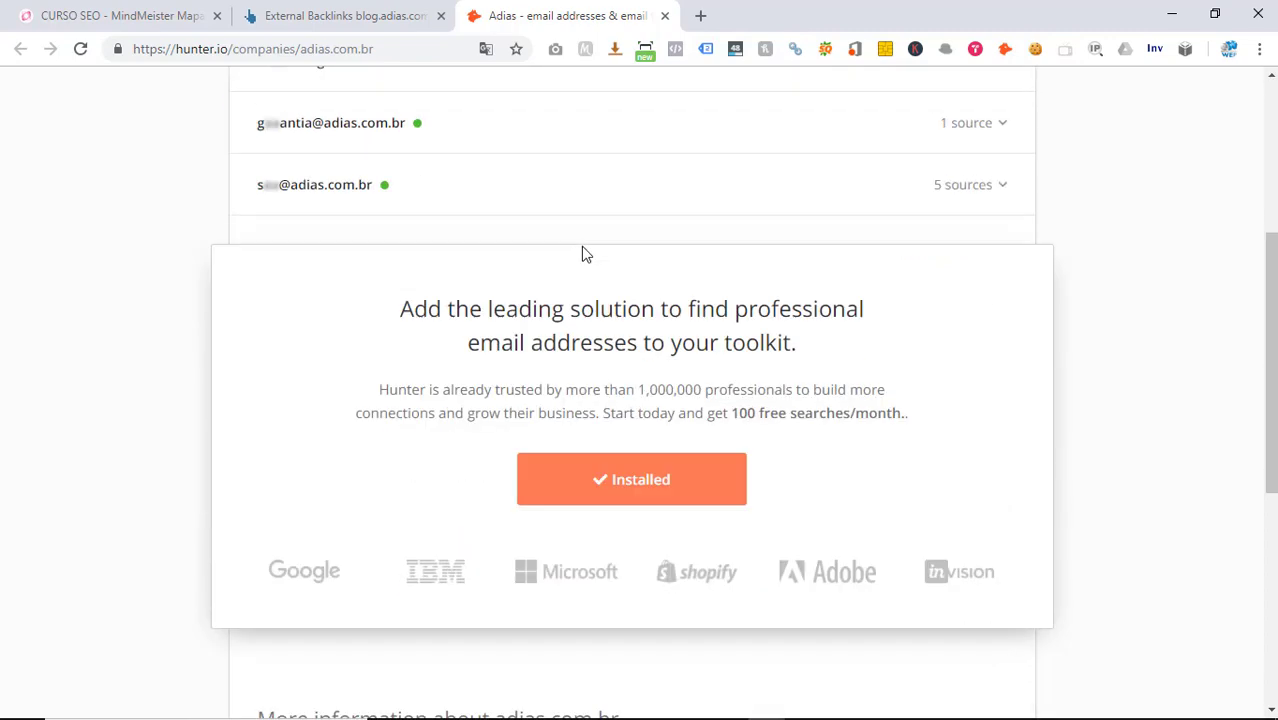
scroll(586, 253, up, 4)
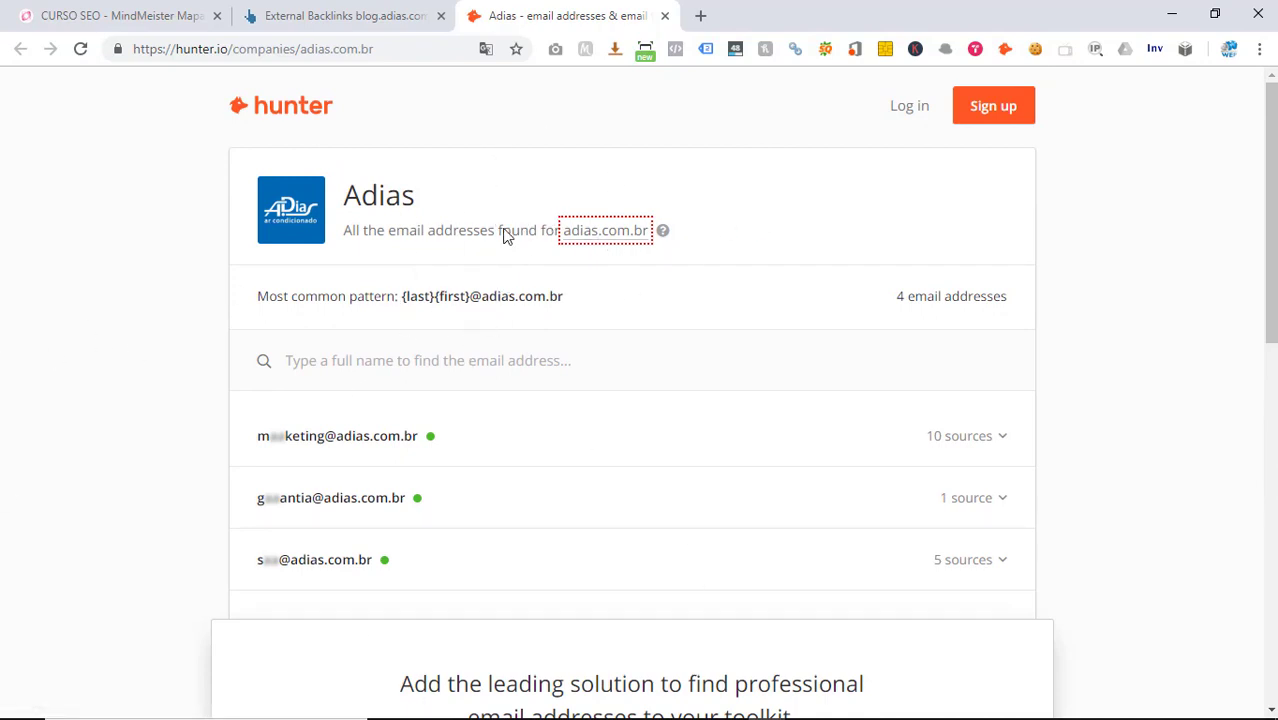
click(664, 16)
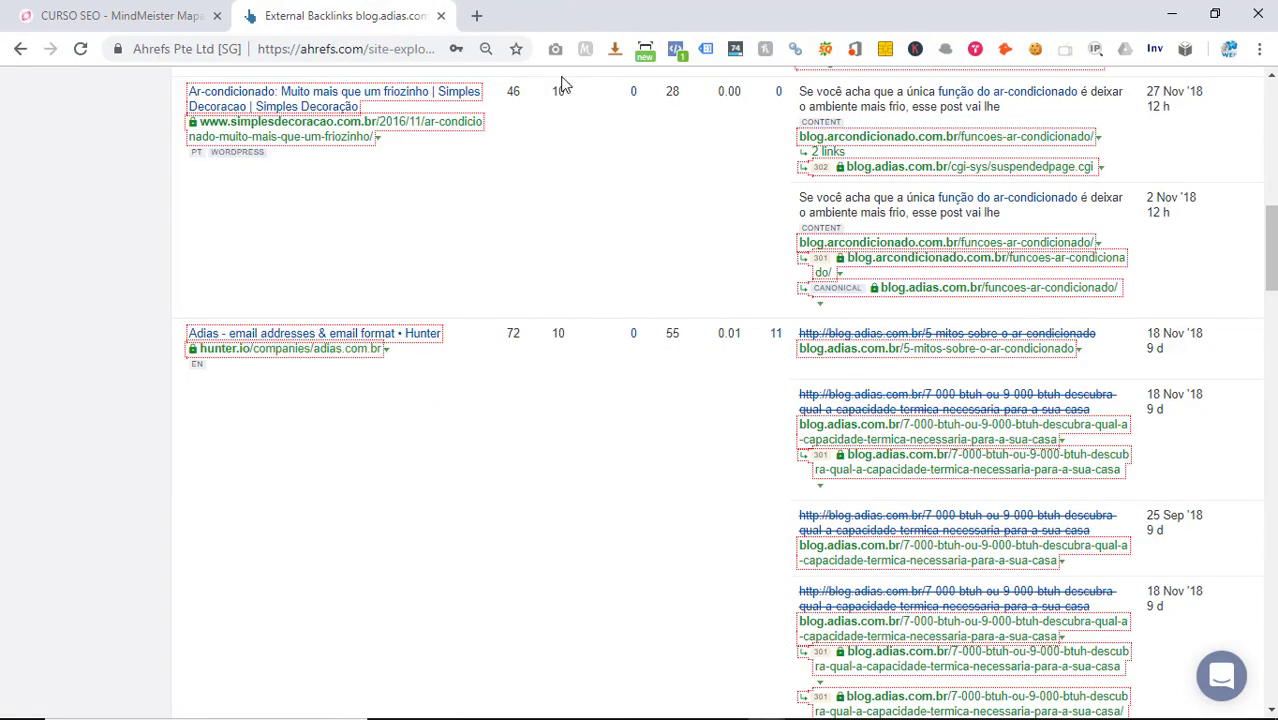
- Examine the struck-through anchor links listed for the Hunter referring page in the backlinks report
scroll(476, 302, down, 10)
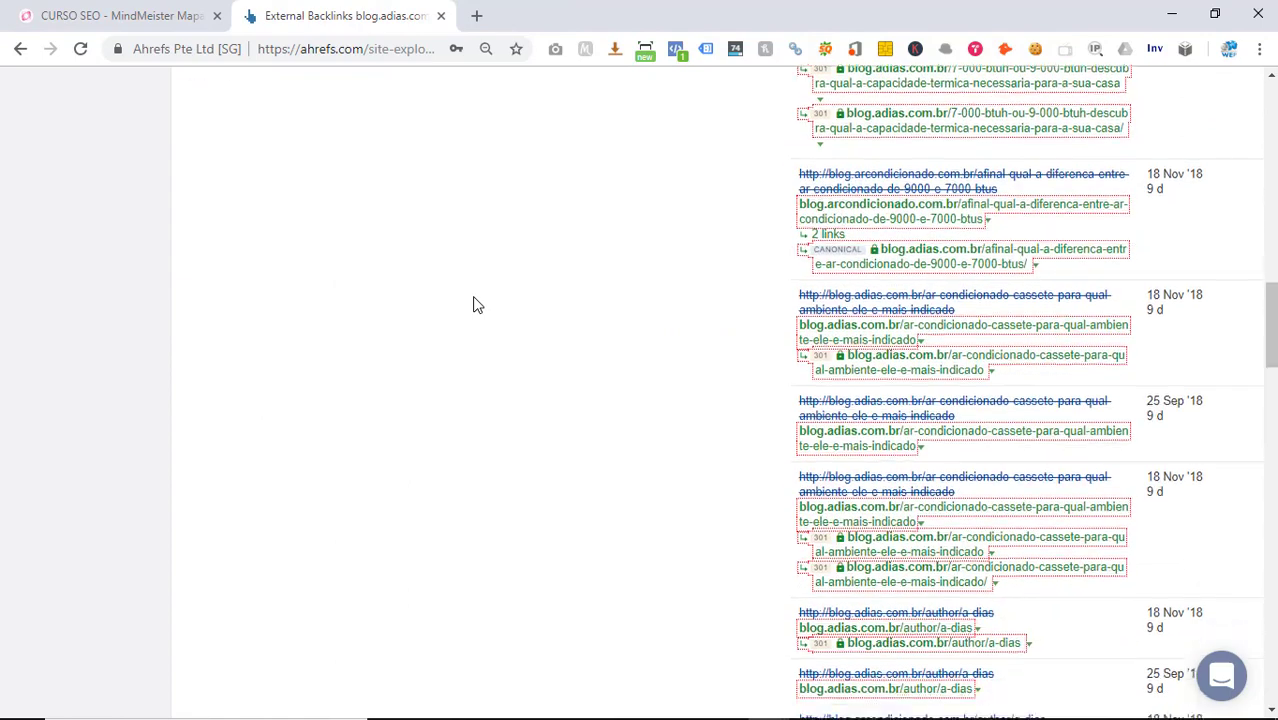
scroll(924, 250, up, 10)
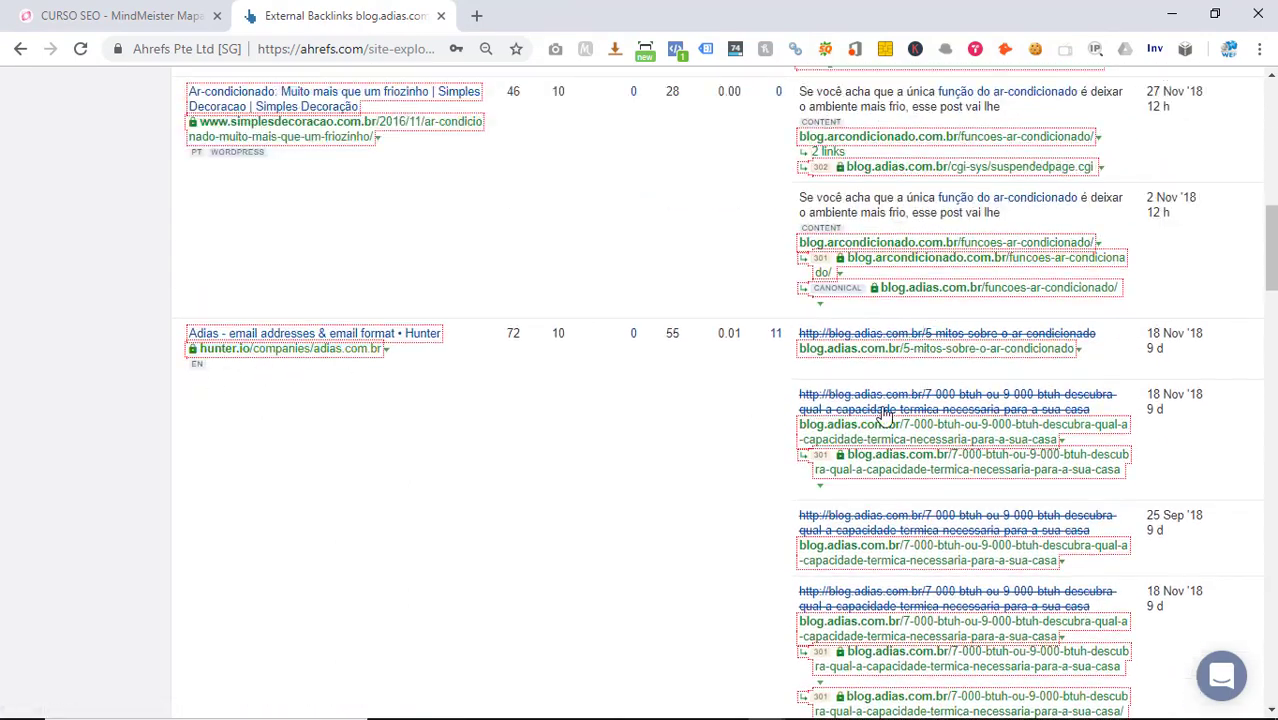
scroll(912, 276, down, 2)
scroll(912, 276, down, 4)
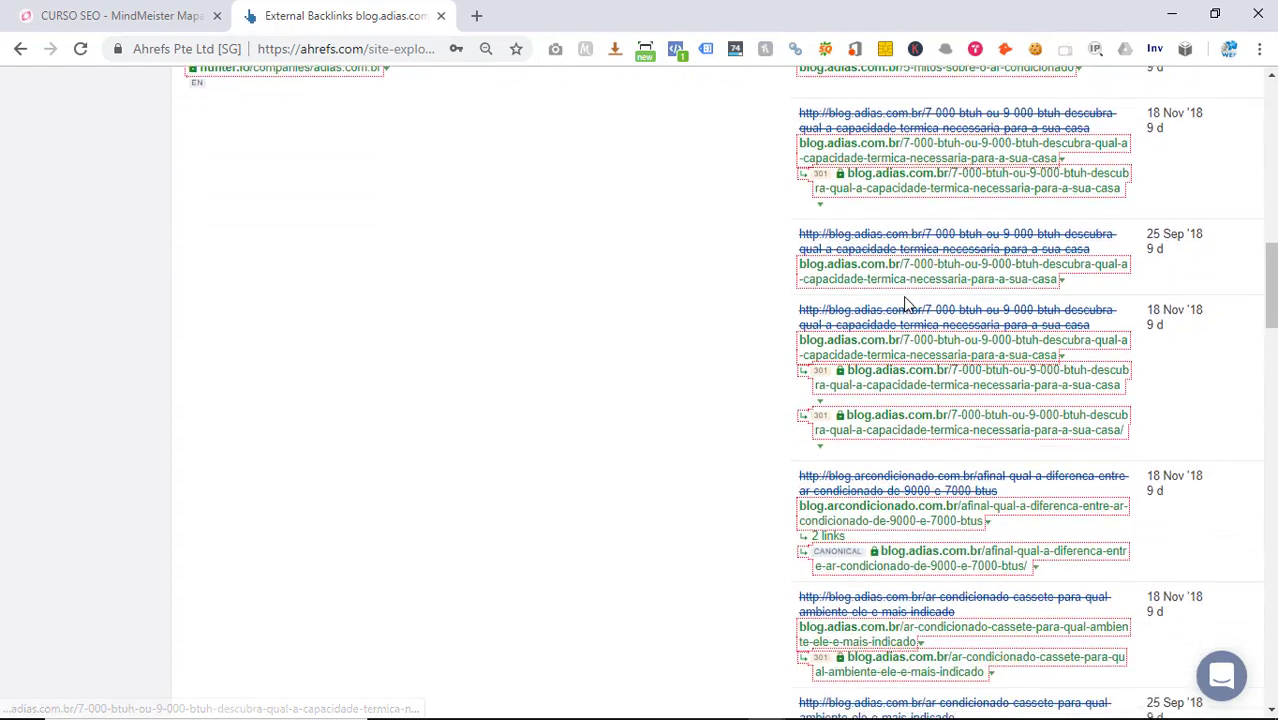
scroll(912, 314, down, 15)
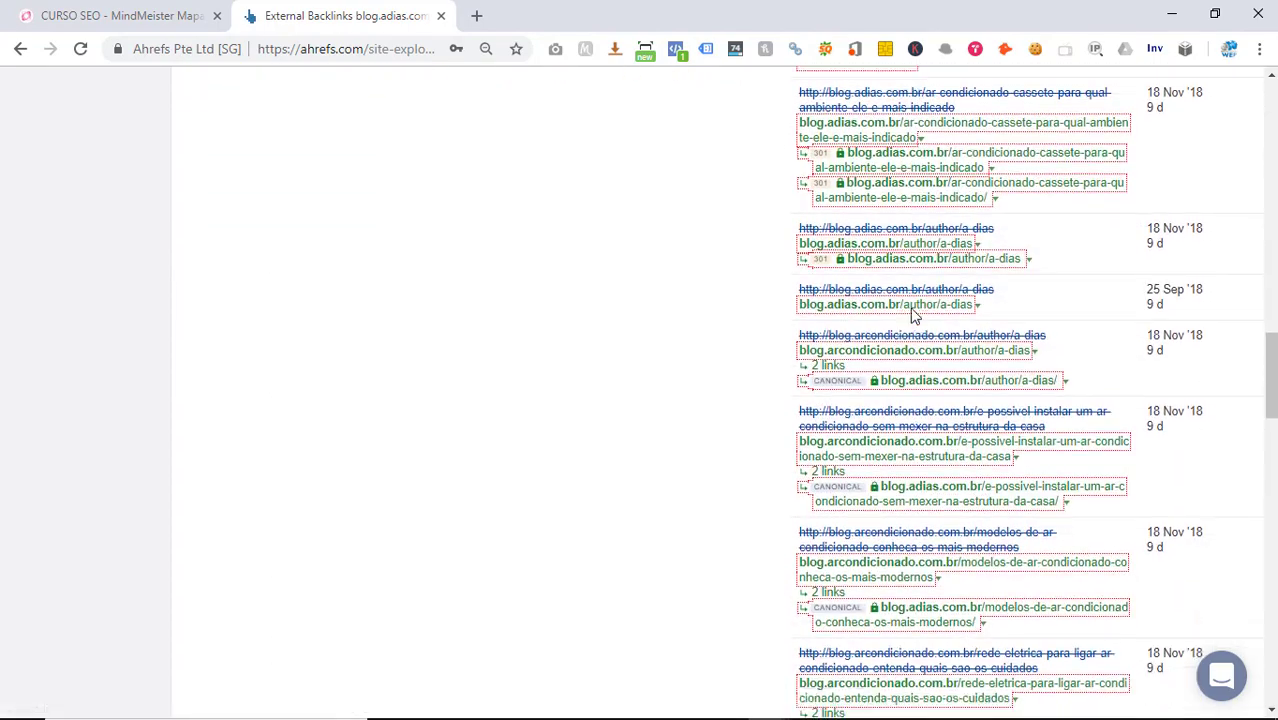
- Examine the referring pages below Hunter, including the "construção" anchor's link type in the Contratar um arquiteto row
scroll(912, 316, down, 1)
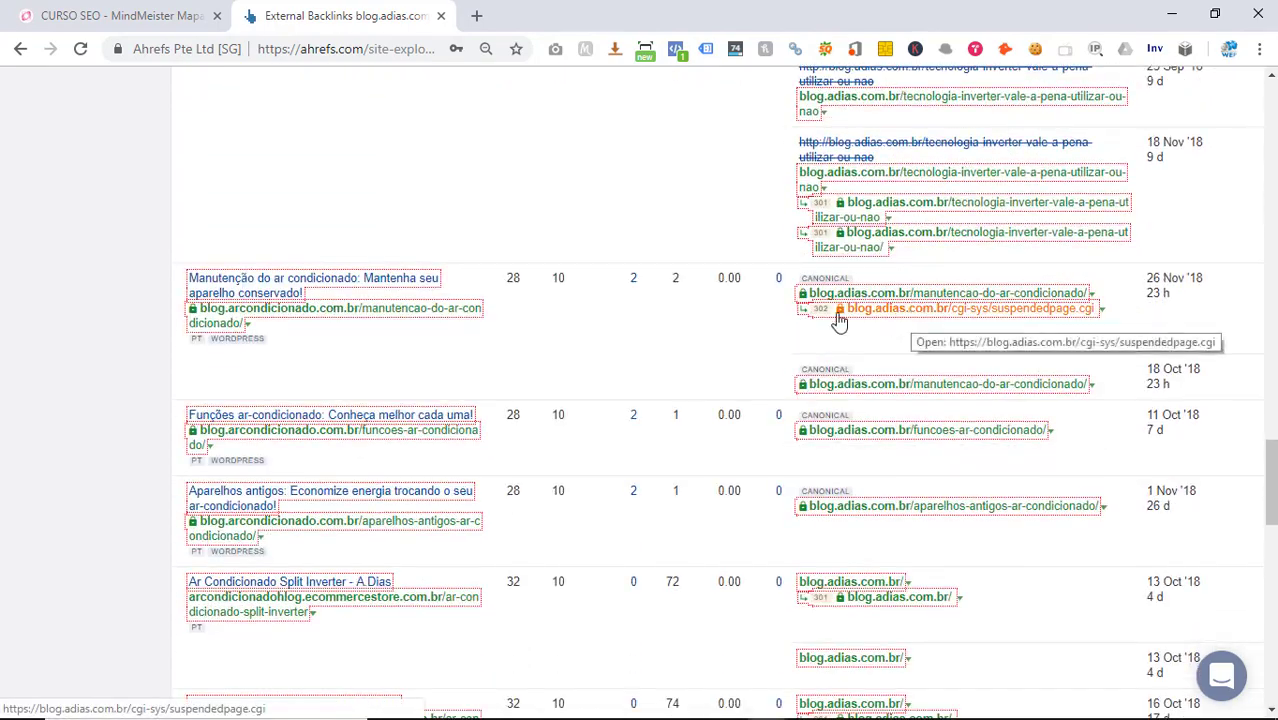
scroll(330, 332, down, 1)
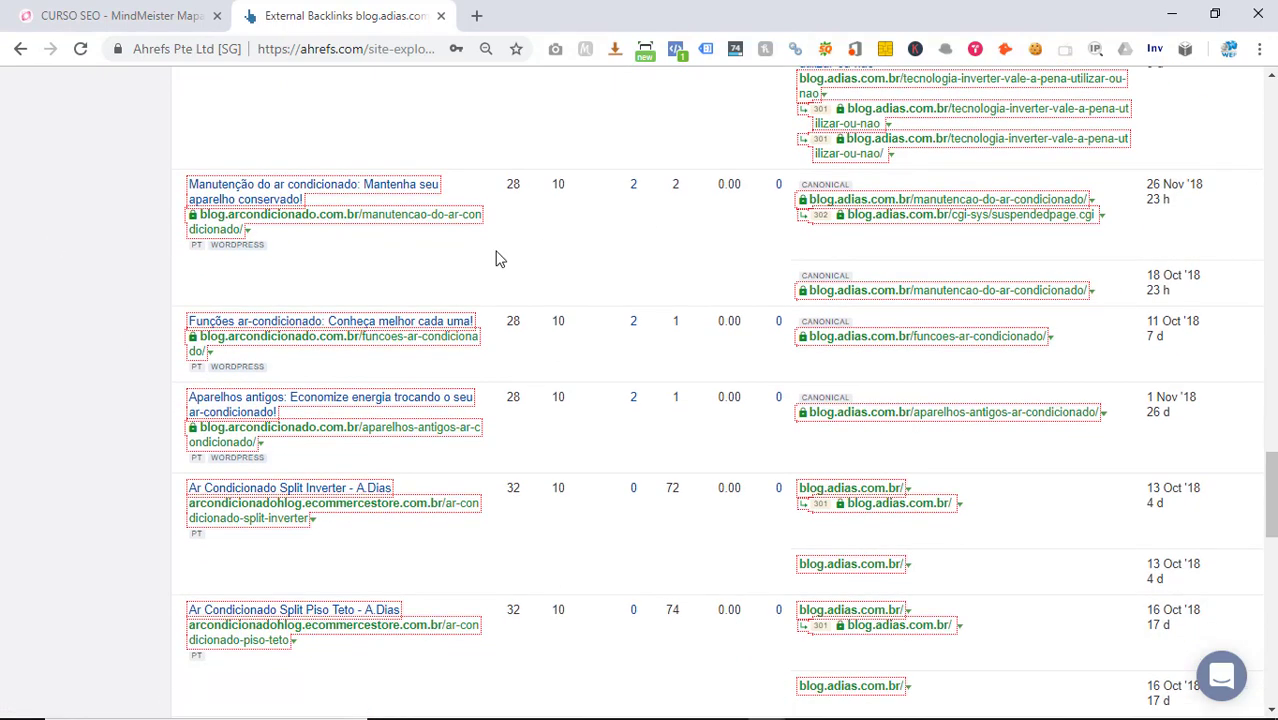
scroll(385, 365, down, 2)
scroll(385, 372, down, 1)
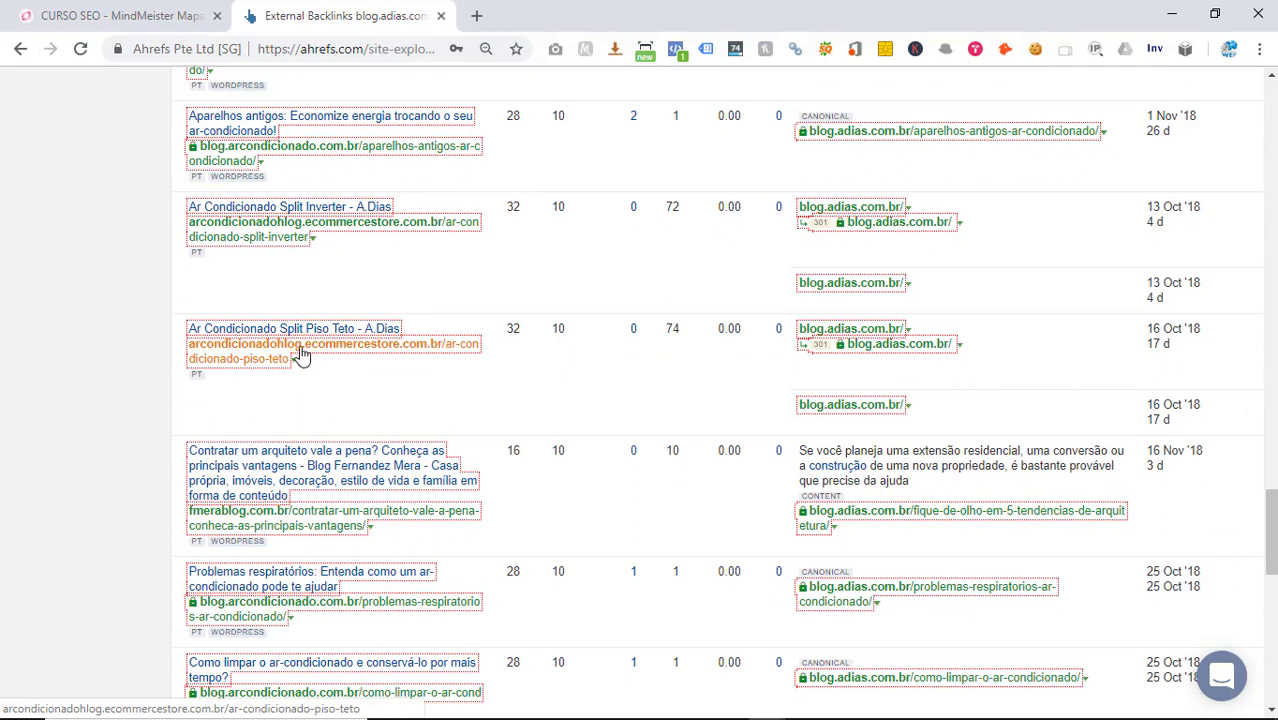
scroll(300, 355, down, 1)
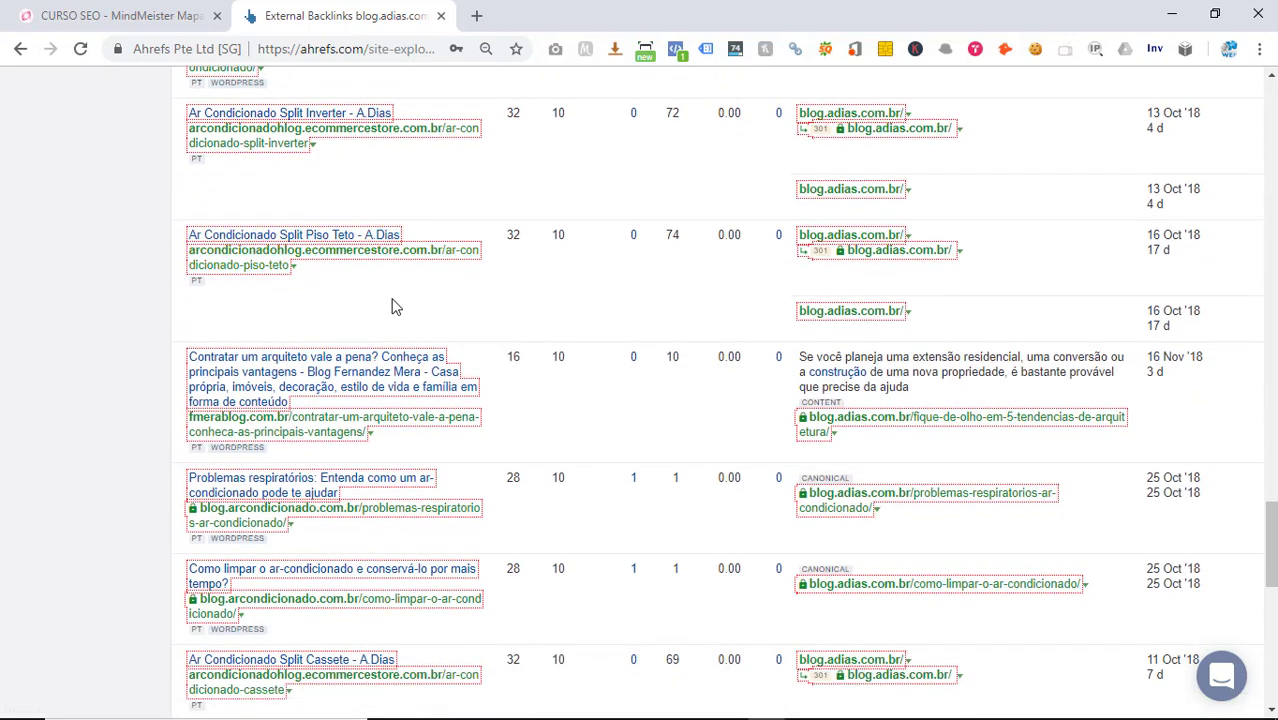
scroll(392, 306, down, 1)
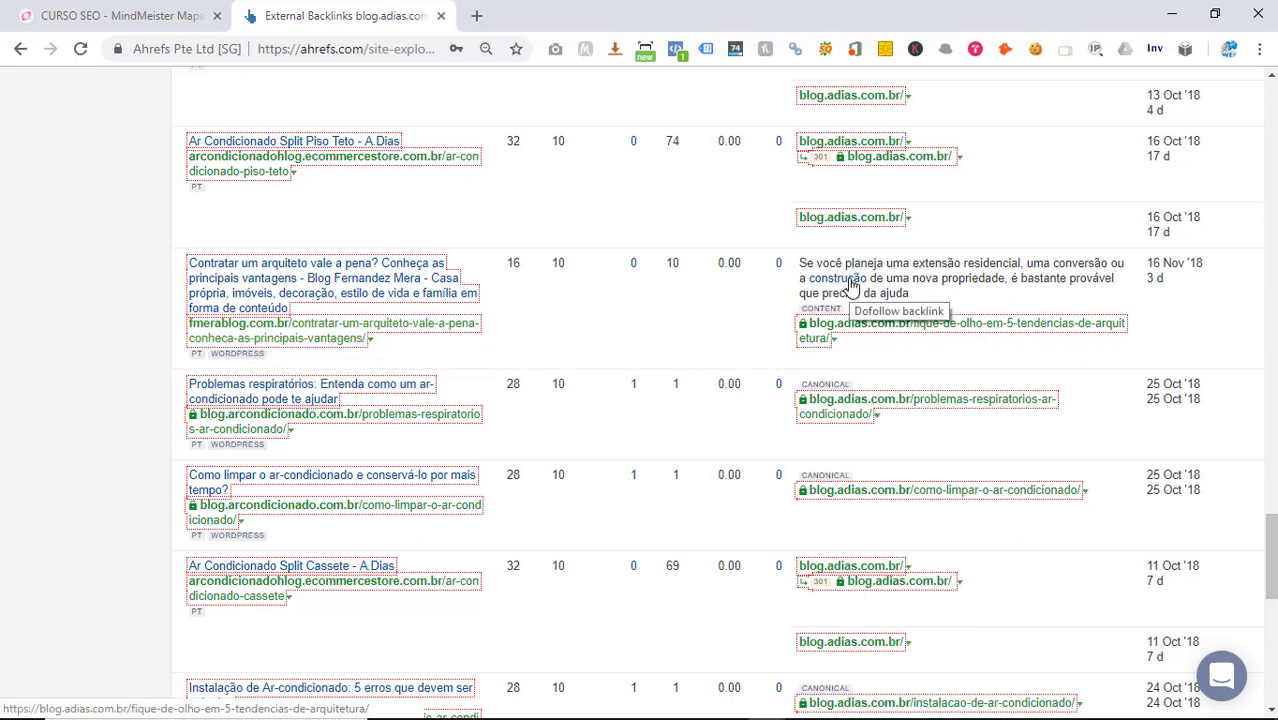
scroll(845, 285, down, 1)
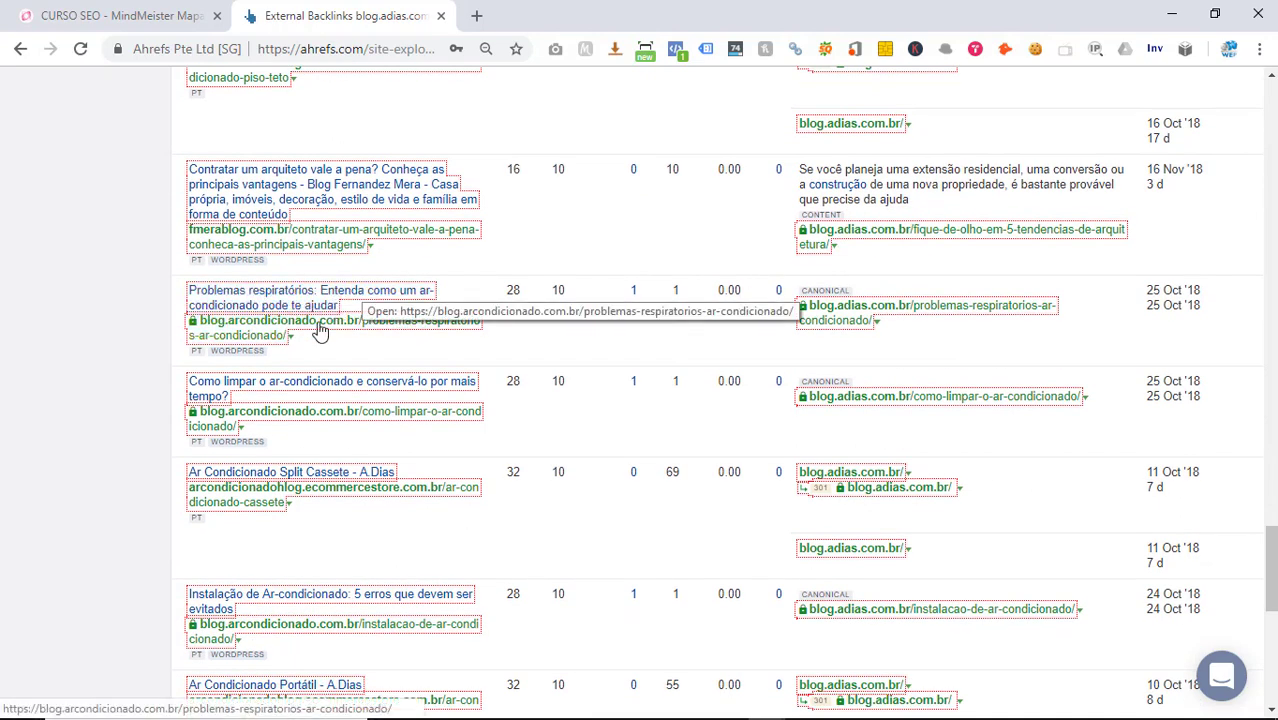
scroll(490, 277, down, 1)
scroll(383, 312, down, 2)
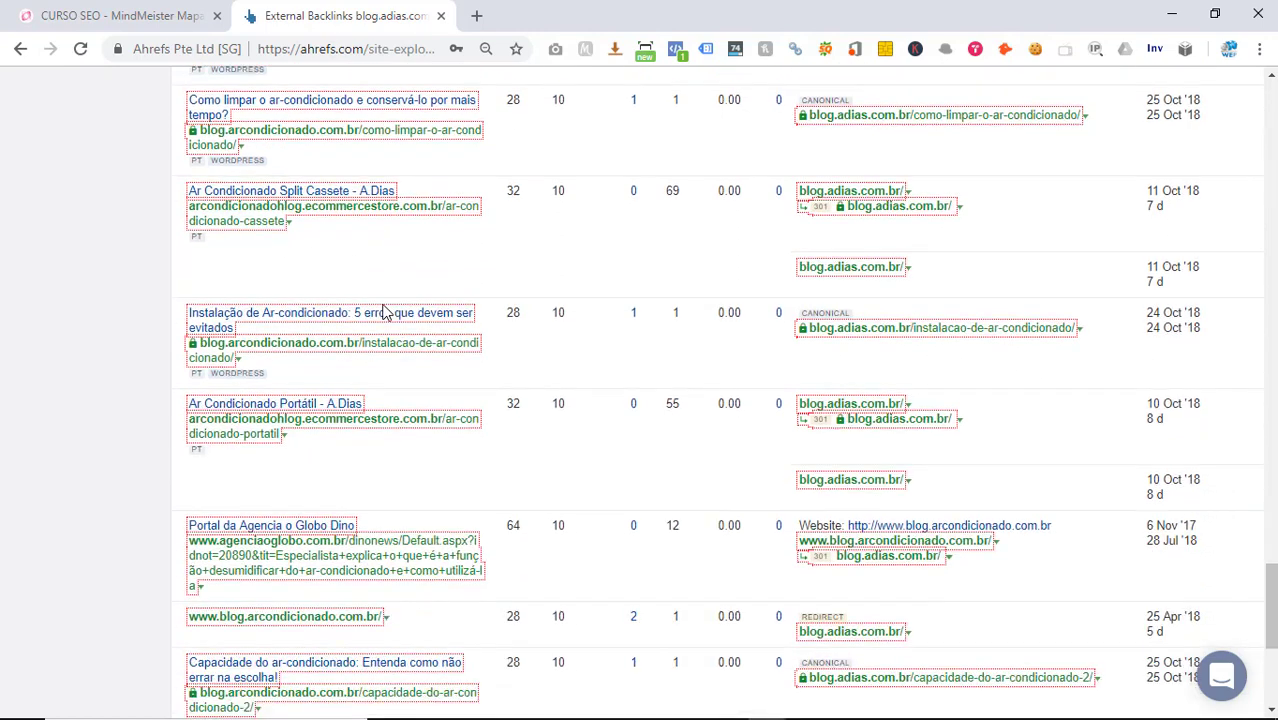
- Open the Portal da Agencia o Globo Dino referring page in a new tab and look over its press release
scroll(353, 285, down, 3)
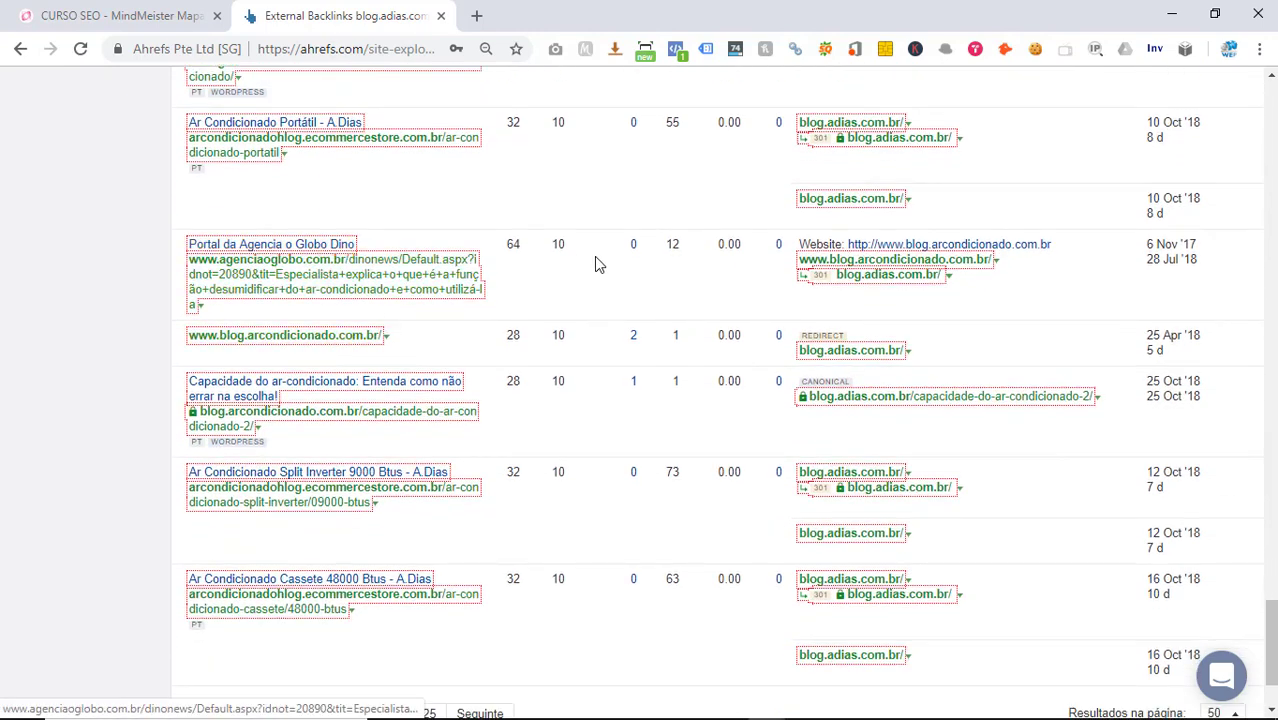
click(345, 282)
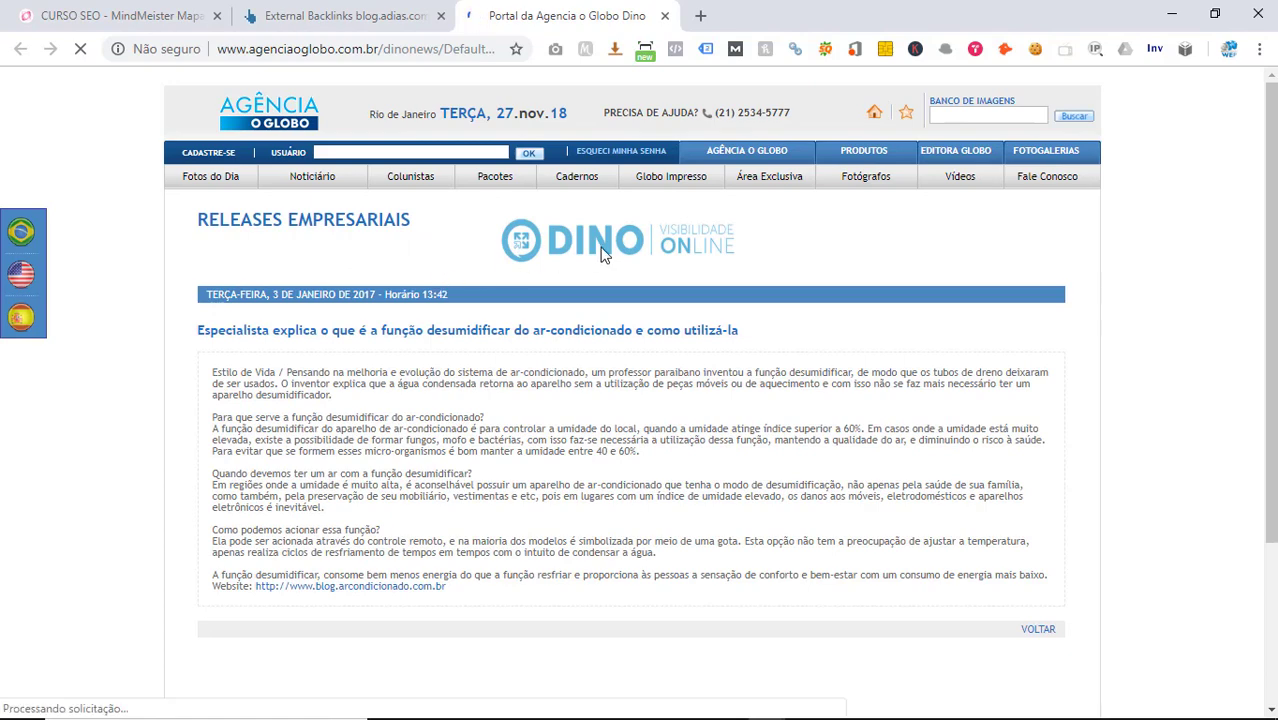
scroll(688, 262, down, 1)
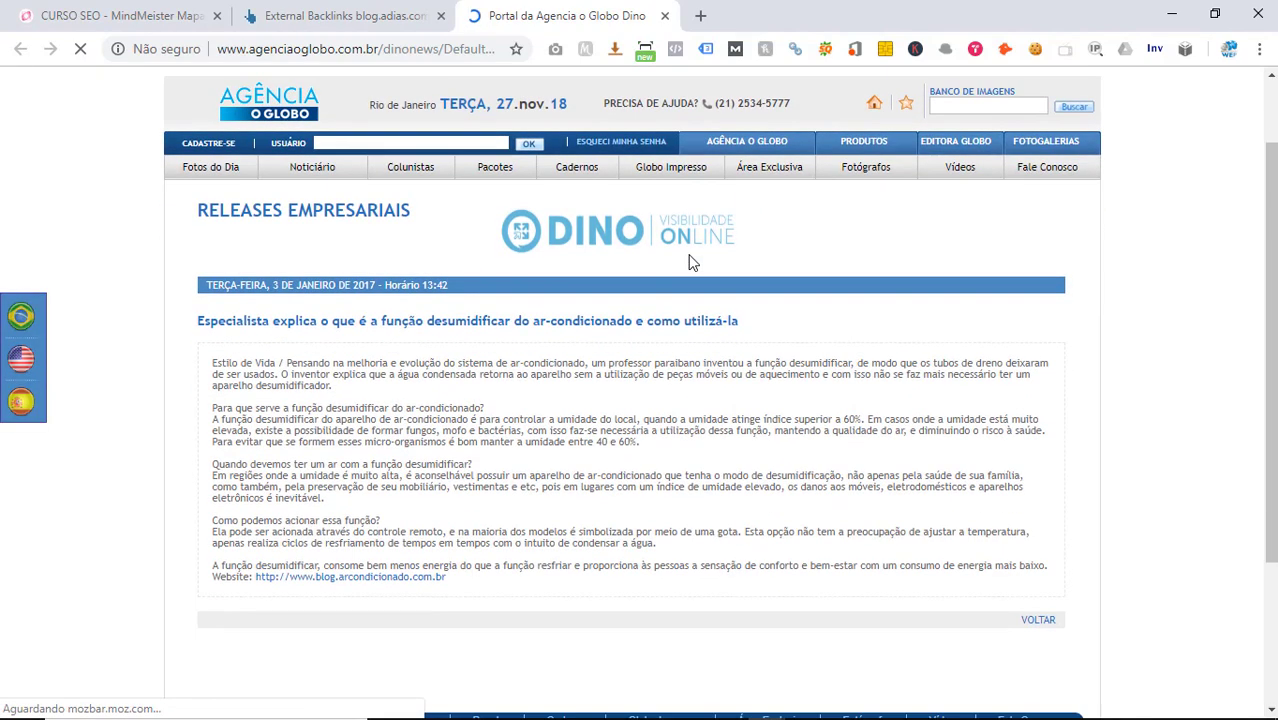
- Examine the Globo Dino press release's website link and page address, and close the page to return to the backlinks report
scroll(688, 262, down, 1)
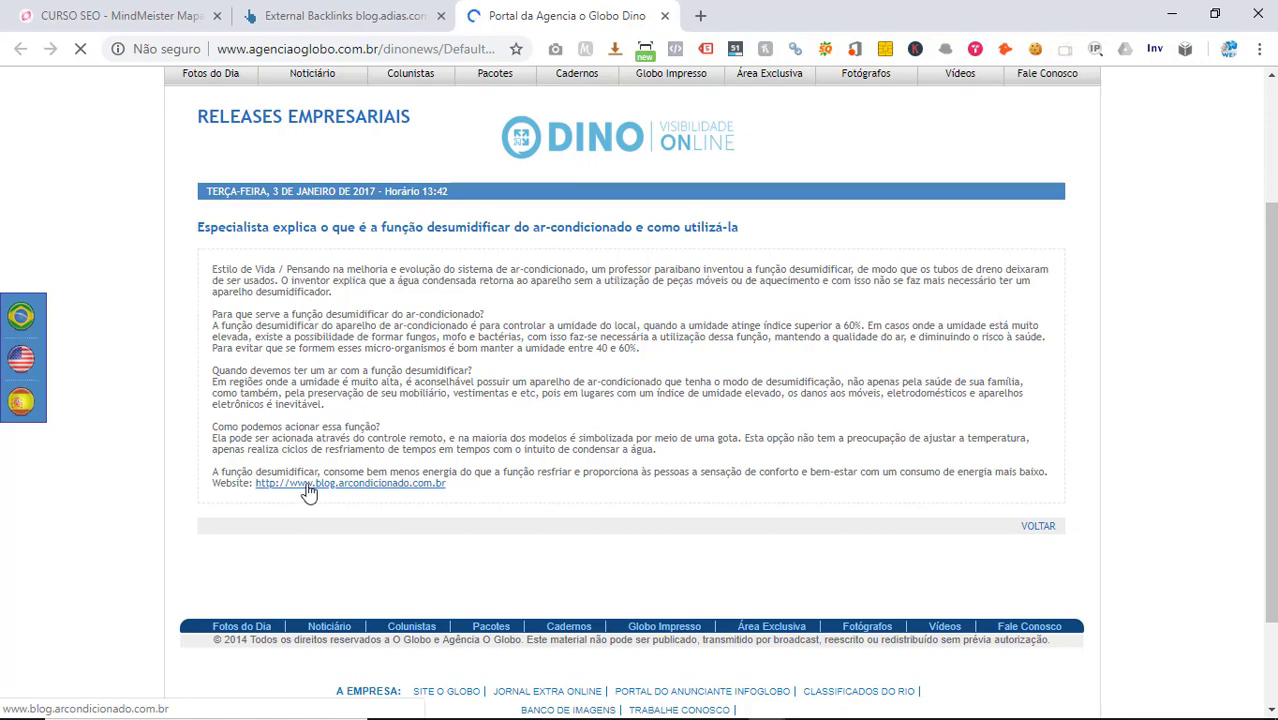
scroll(444, 462, down, 1)
scroll(444, 462, up, 3)
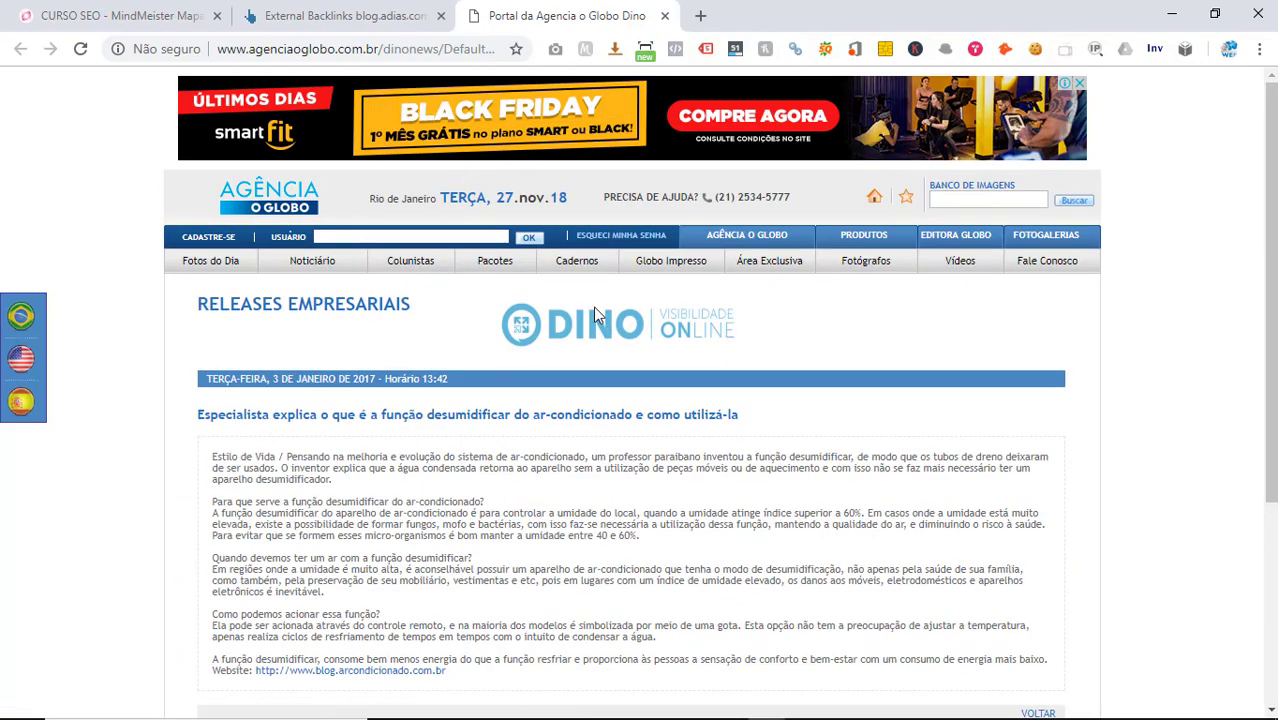
drag(427, 48, 773, 407)
scroll(722, 498, down, 3)
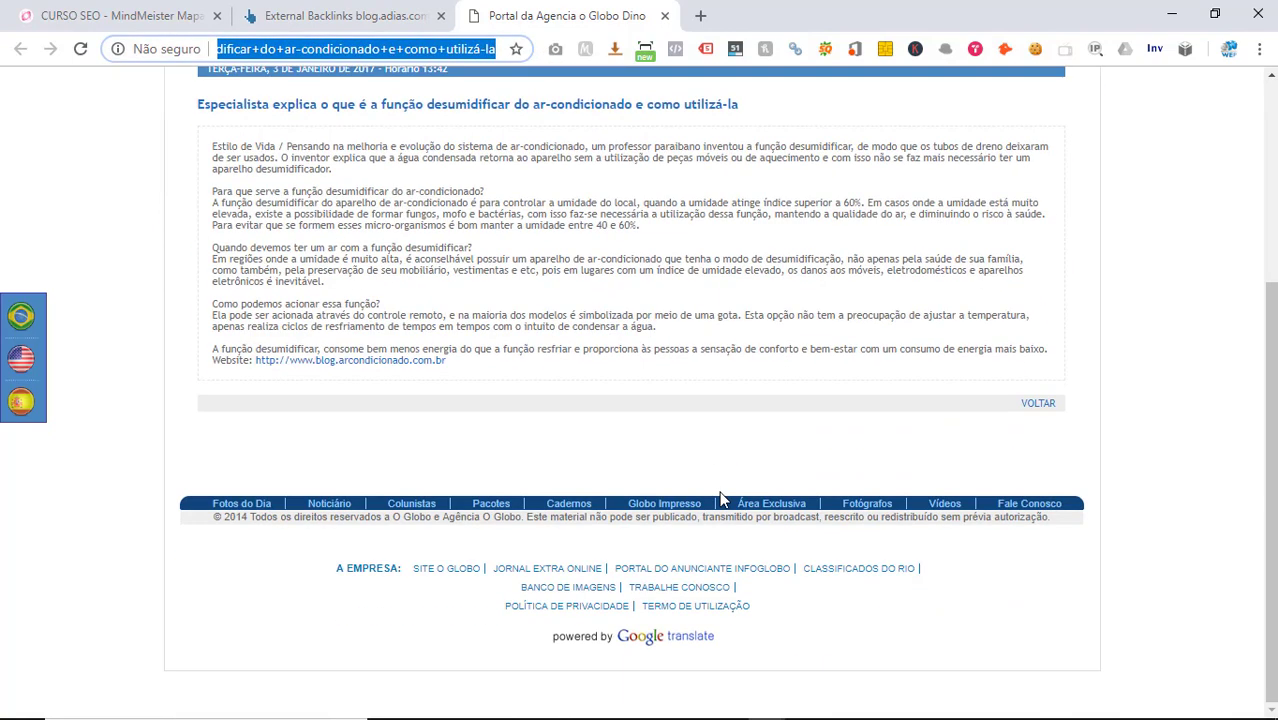
scroll(722, 498, up, 3)
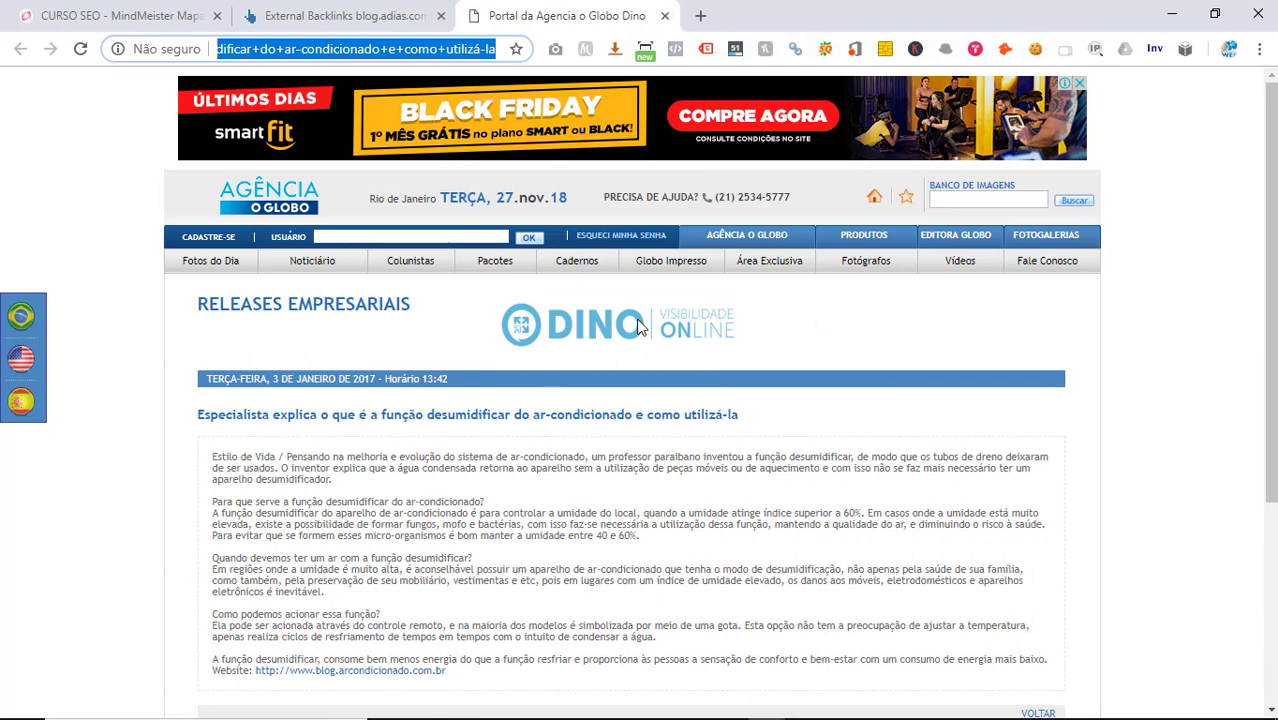
click(664, 16)
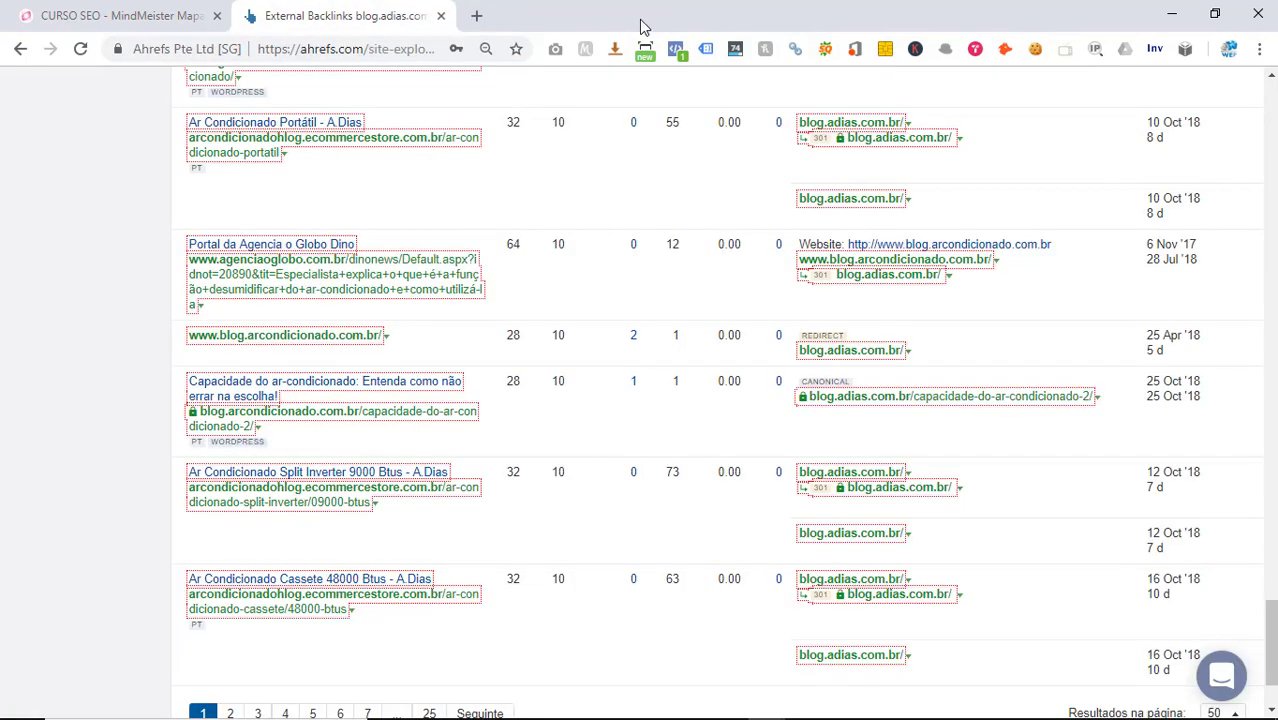
- Examine page 6 of the A.Dias blog's backlinks list, and return to the blog's overview report
scroll(428, 348, down, 2)
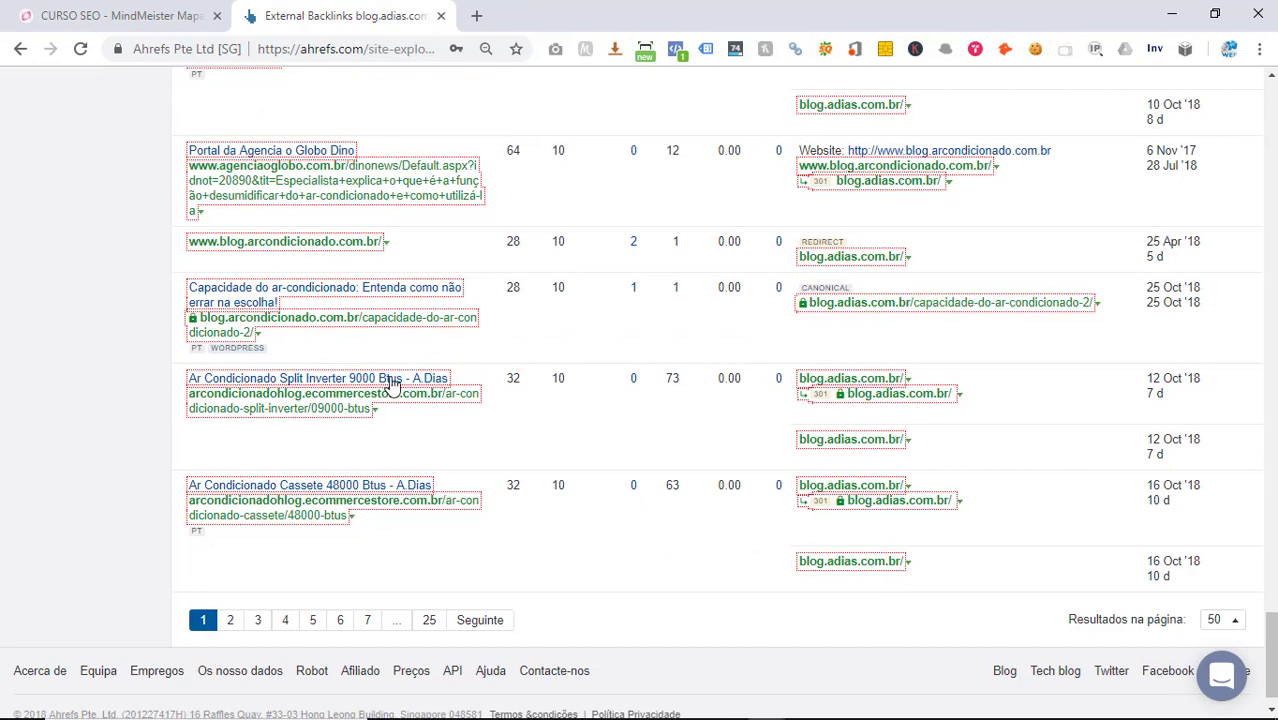
click(342, 620)
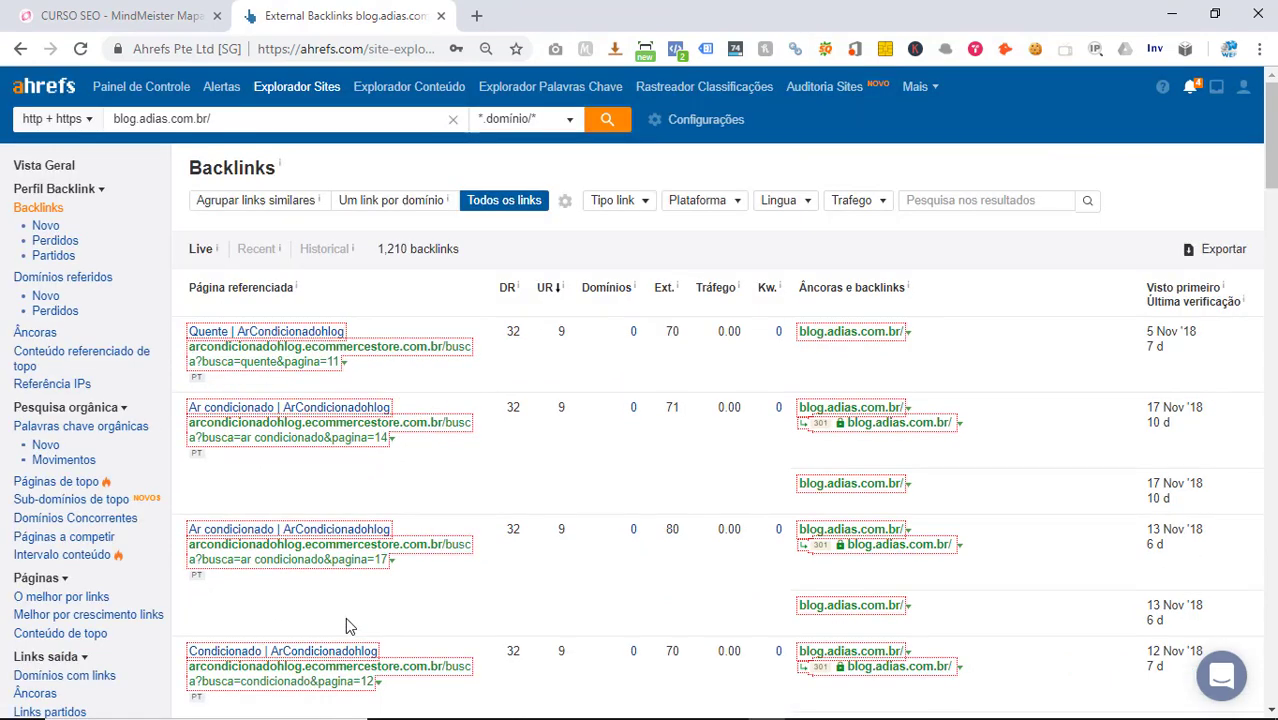
scroll(442, 470, down, 7)
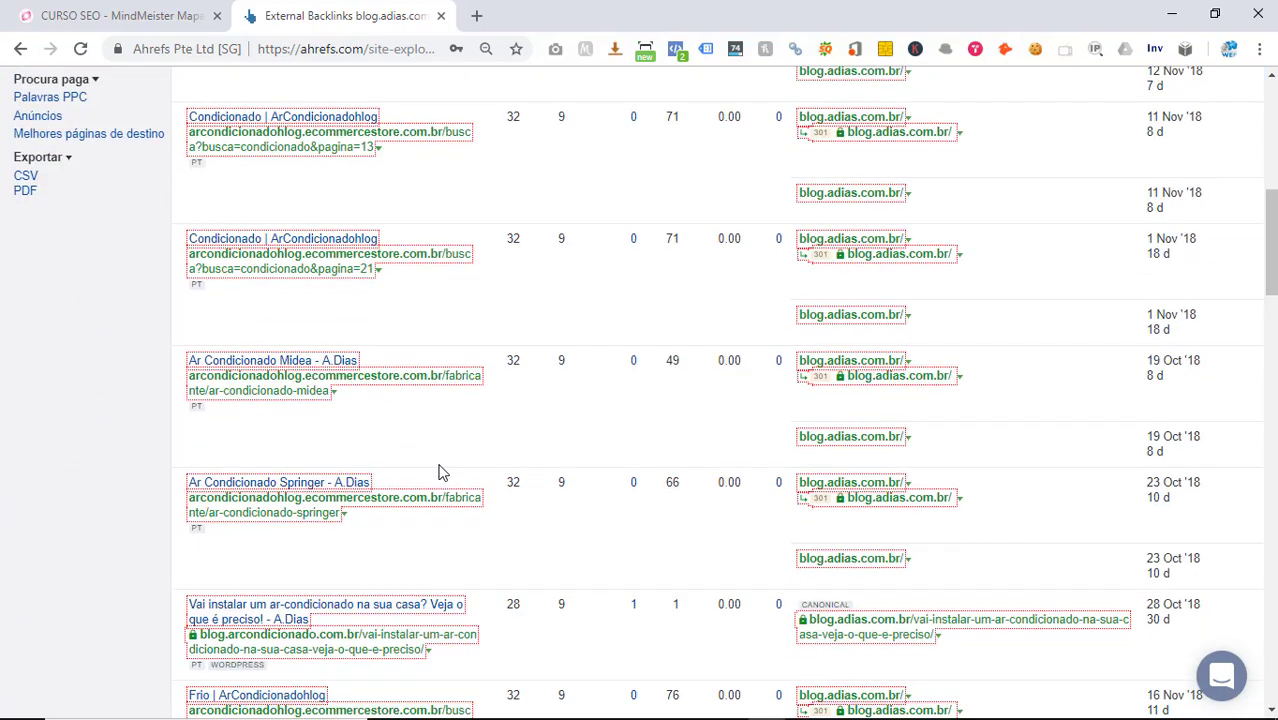
scroll(442, 472, down, 6)
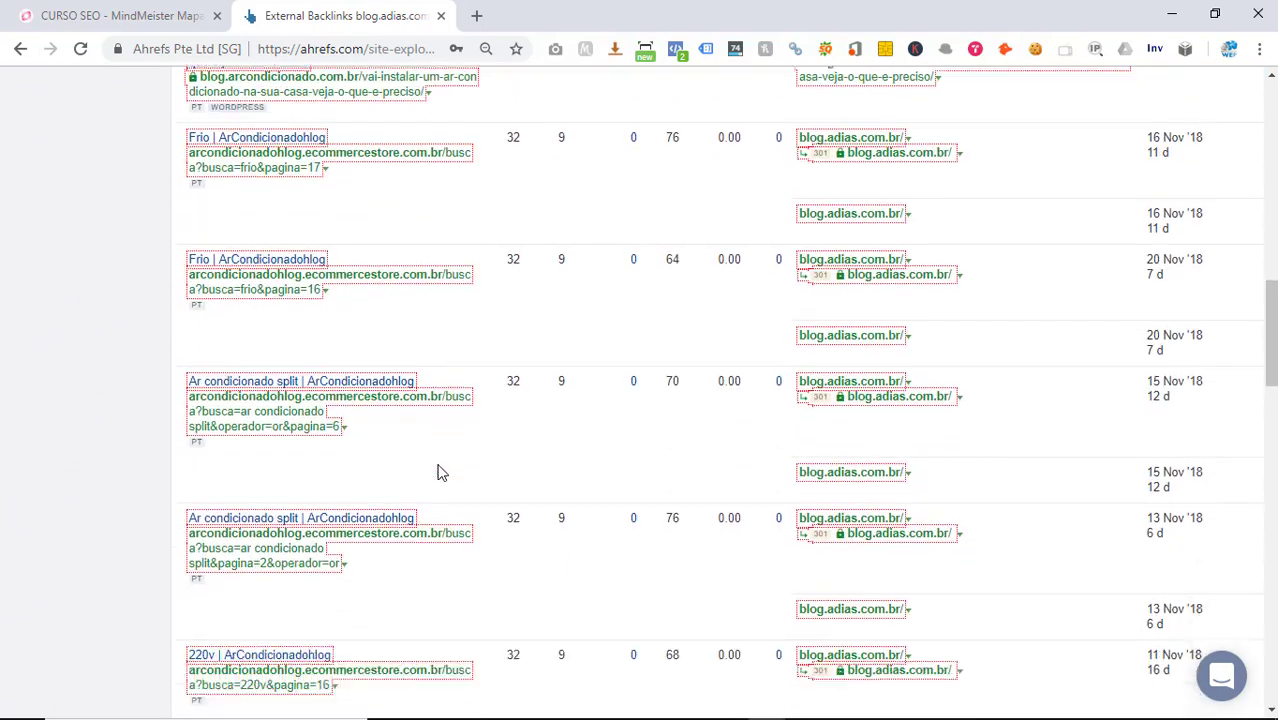
scroll(440, 472, down, 9)
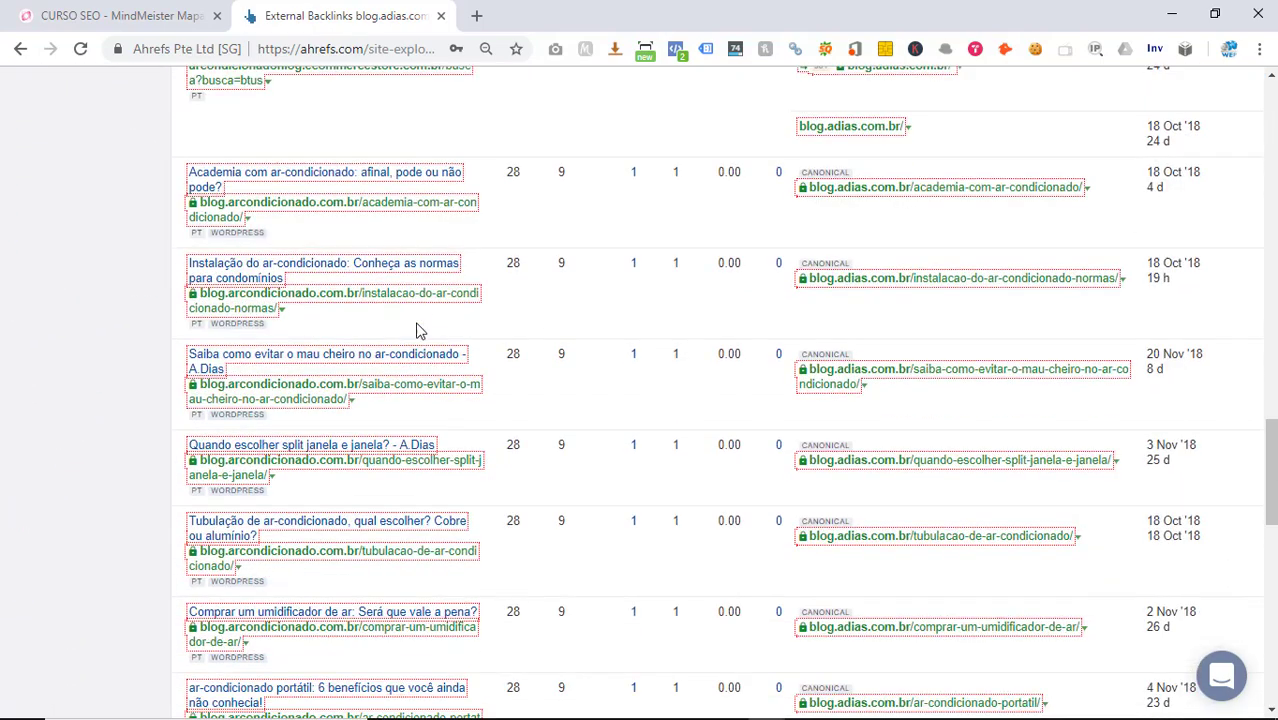
scroll(418, 331, down, 7)
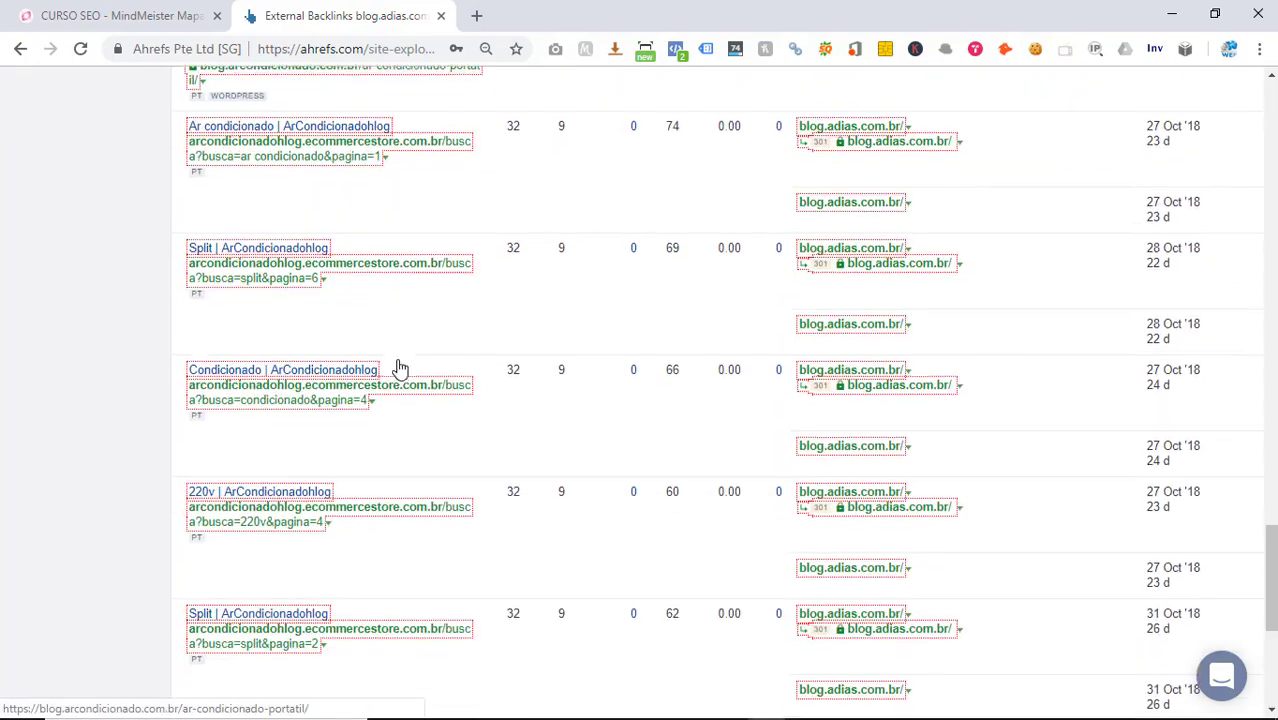
scroll(399, 366, down, 3)
scroll(400, 345, up, 10)
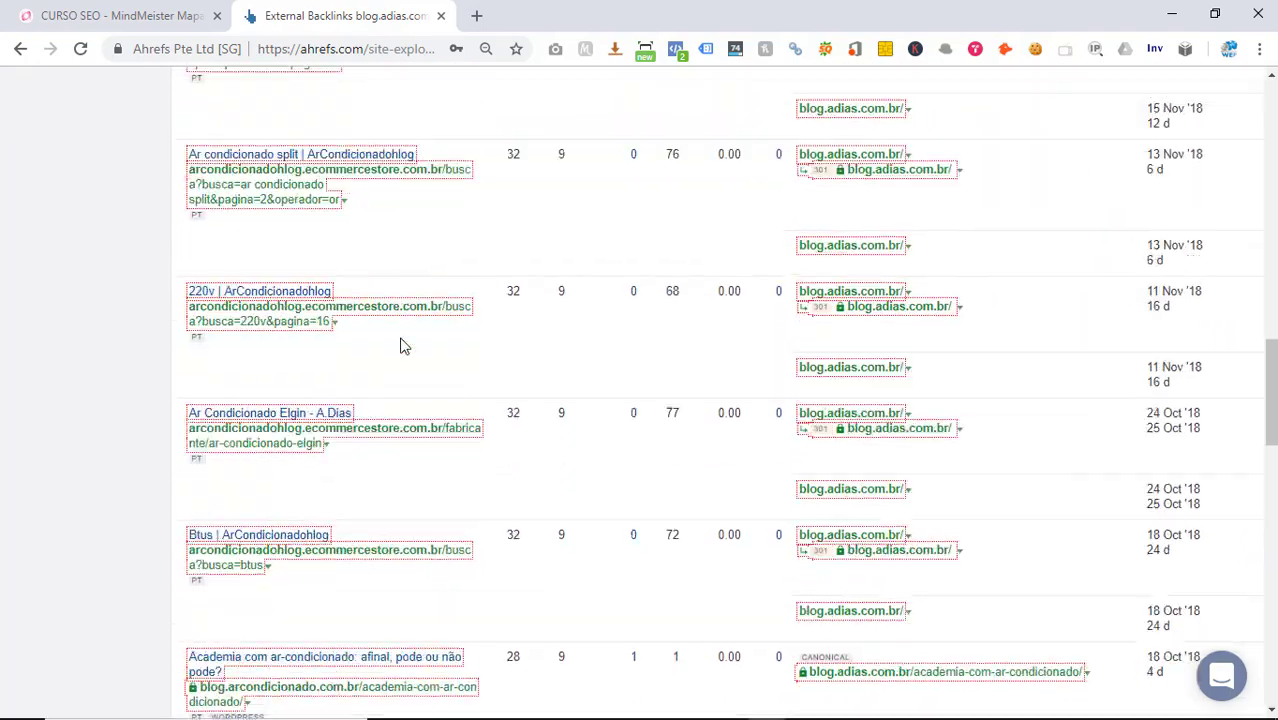
scroll(400, 345, up, 15)
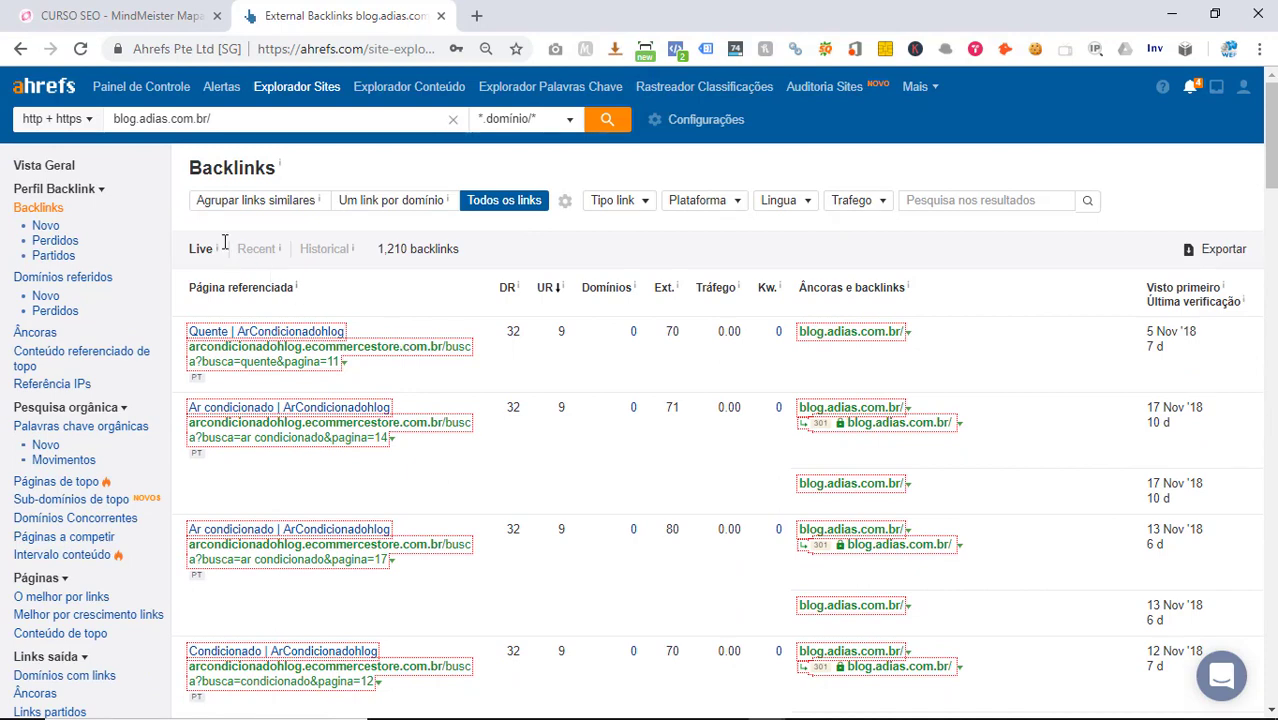
click(63, 170)
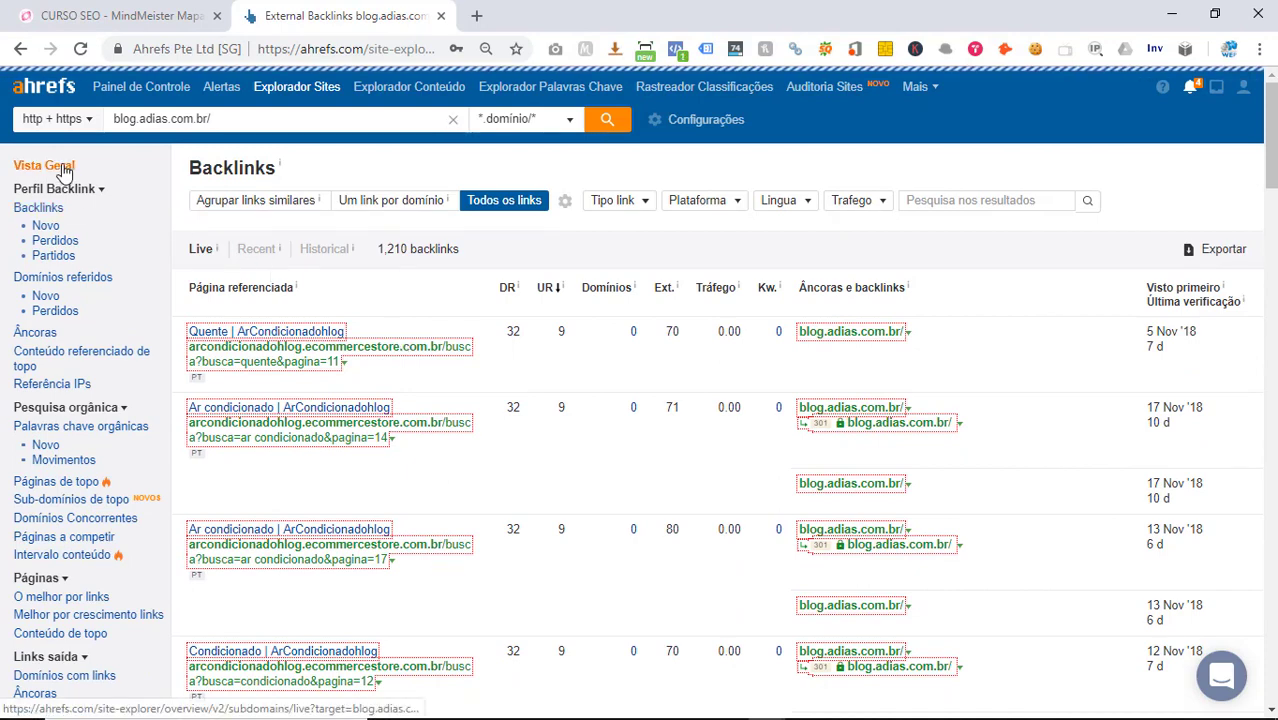
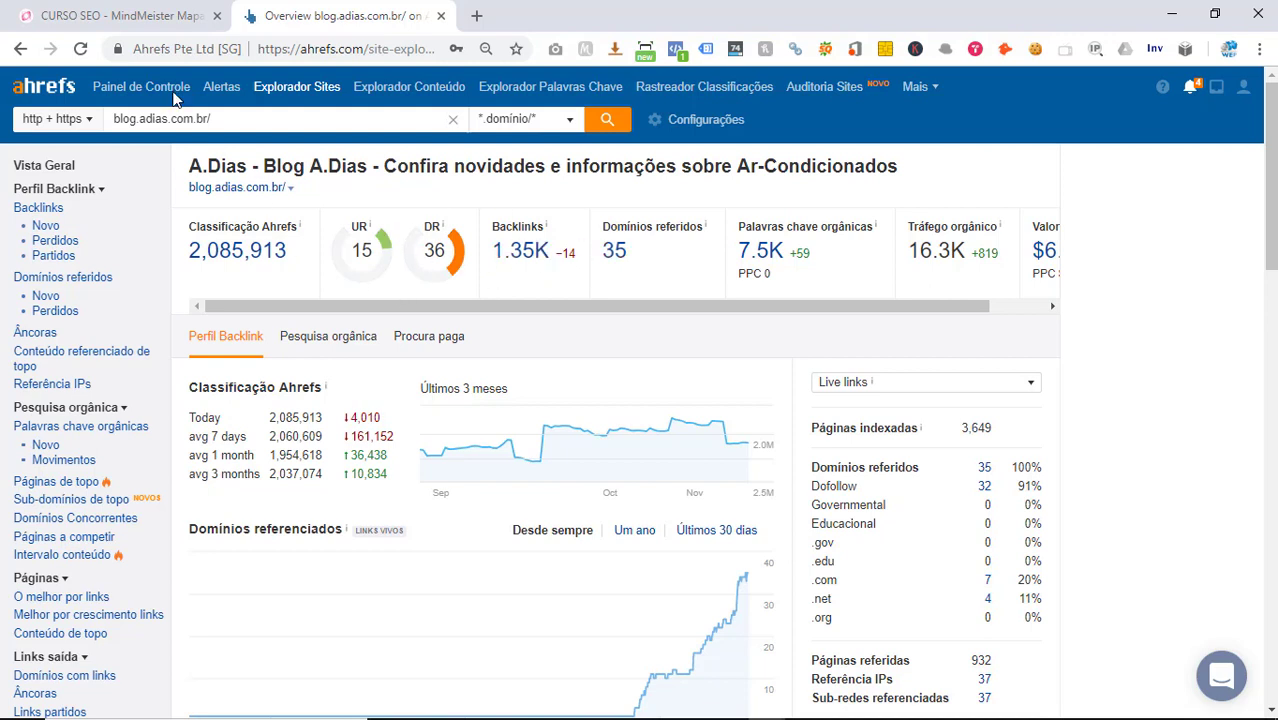
- Open a new browser tab
click(477, 18)
text(clu)
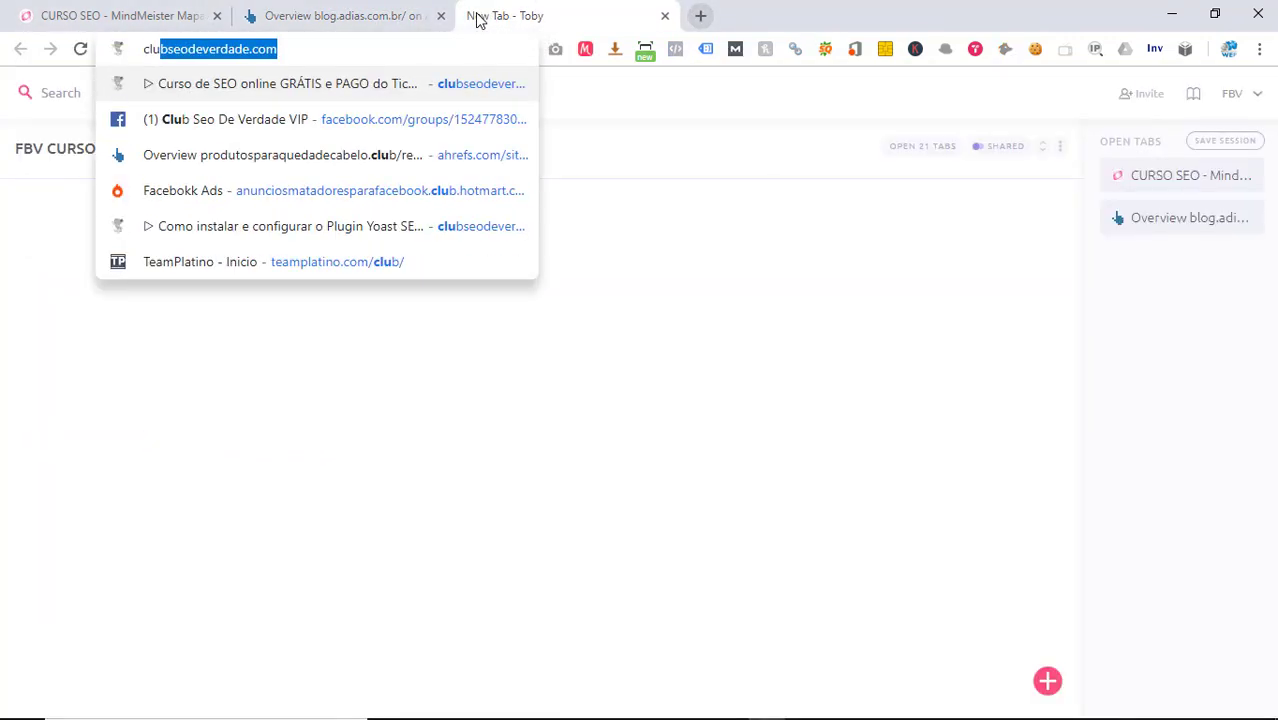
text(be)
key(BackSpace)
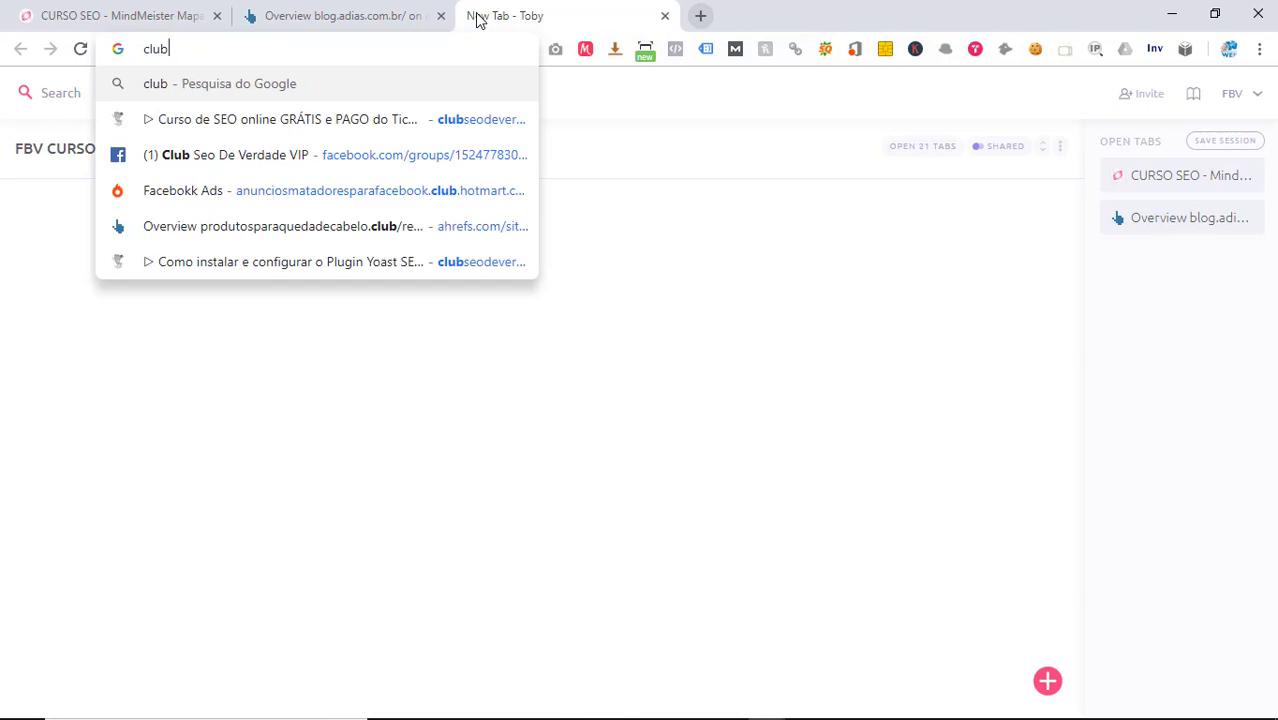
key(BackSpace)
key(BackSpace)
key(BackSpace)
key(BackSpace)
text(seo)
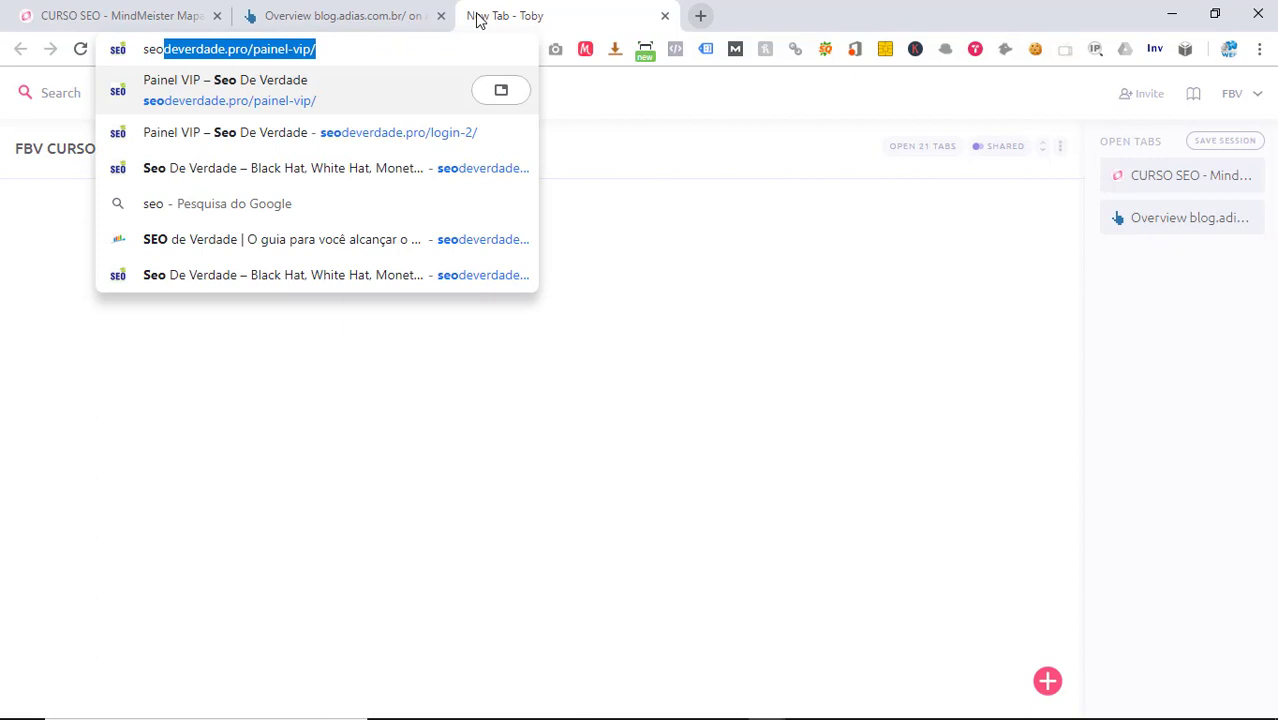
key(BackSpace)
key(BackSpace)
key(BackSpace)
key(BackSpace)
- Load clubseodeverdade.com in the new tab and copy its full address
text(club)
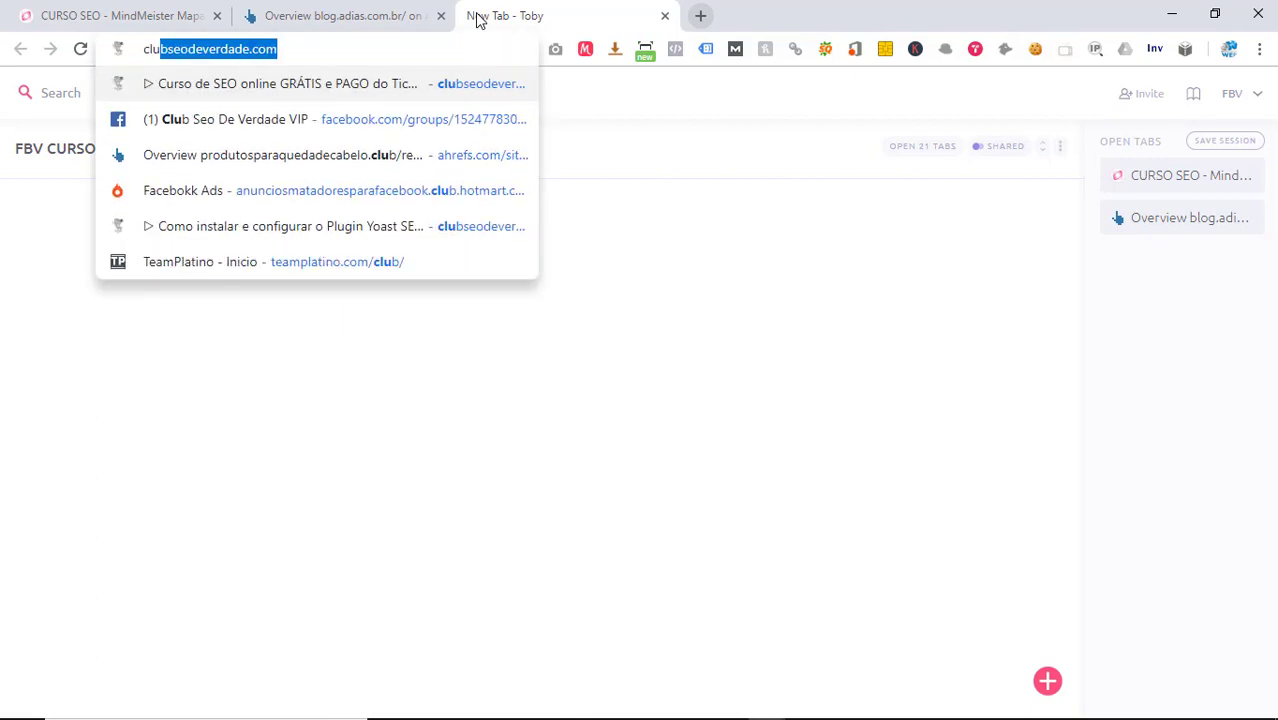
key(Return)
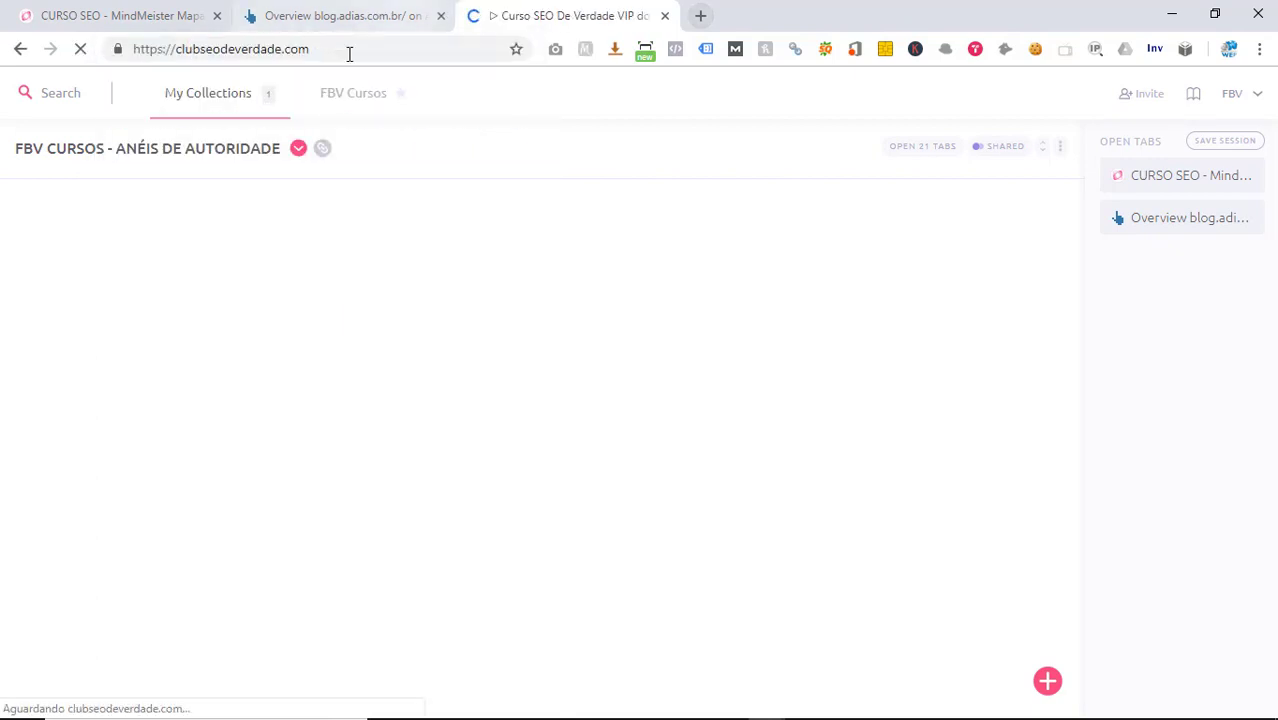
click(344, 52)
key(ctrl+c)
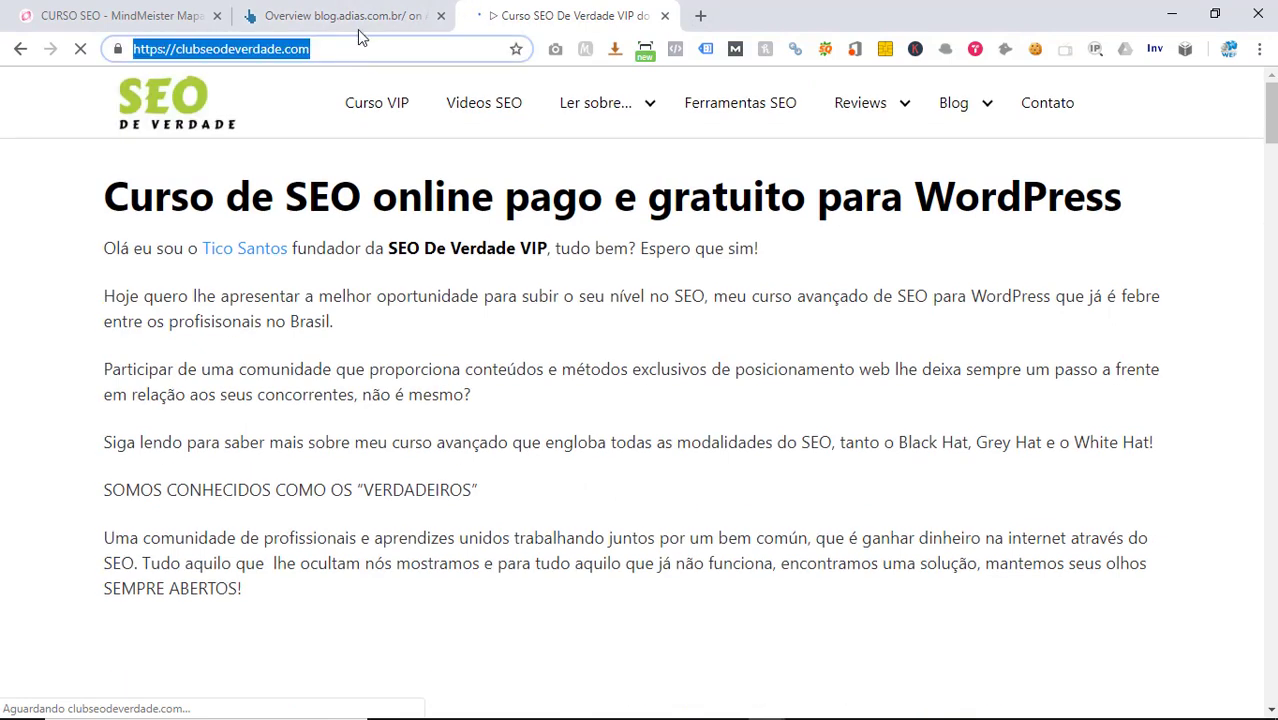
- Analyse the copied clubseodeverdade.com address in the Ahrefs site explorer, and close the tab showing the site itself
click(356, 17)
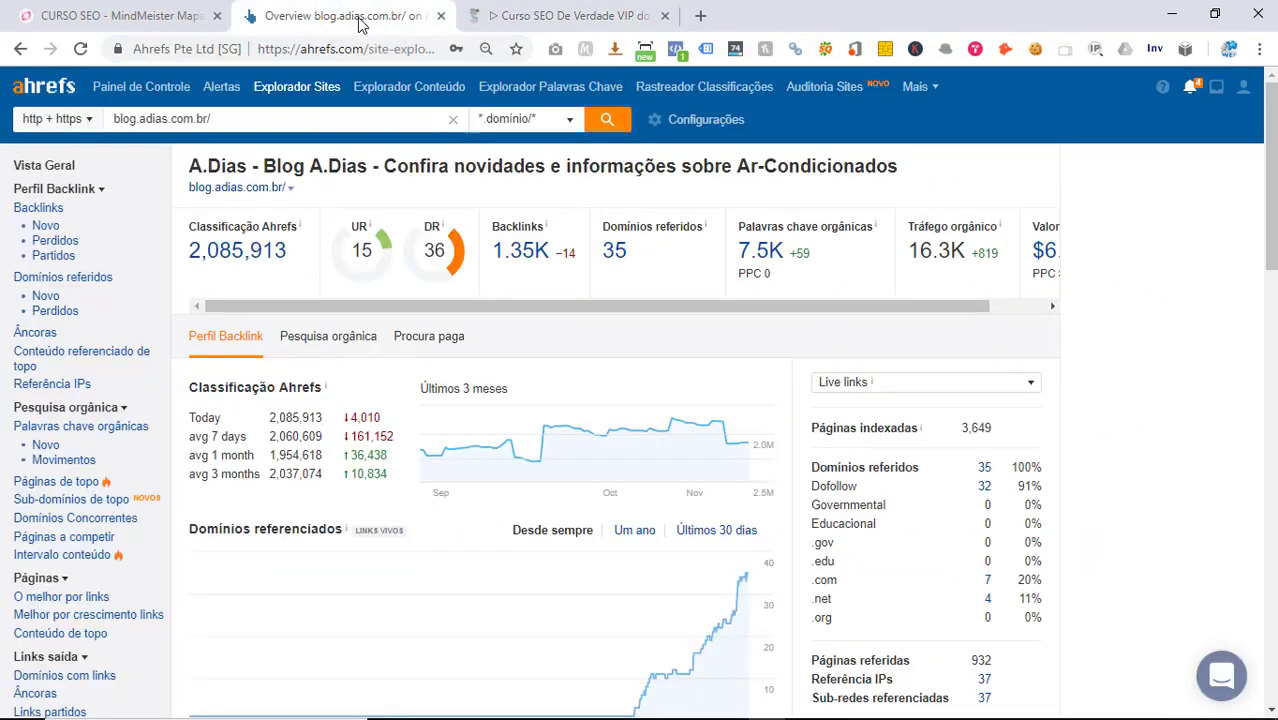
triple_click(327, 118)
key(ctrl+v)
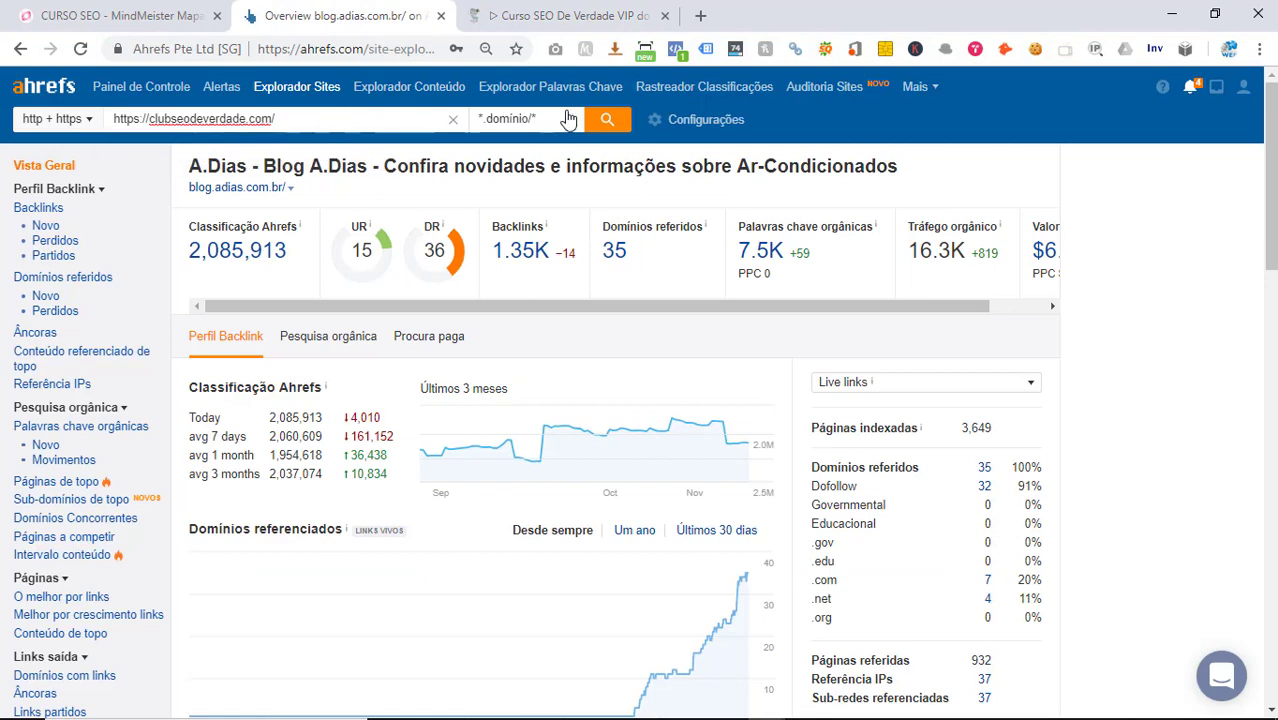
click(604, 125)
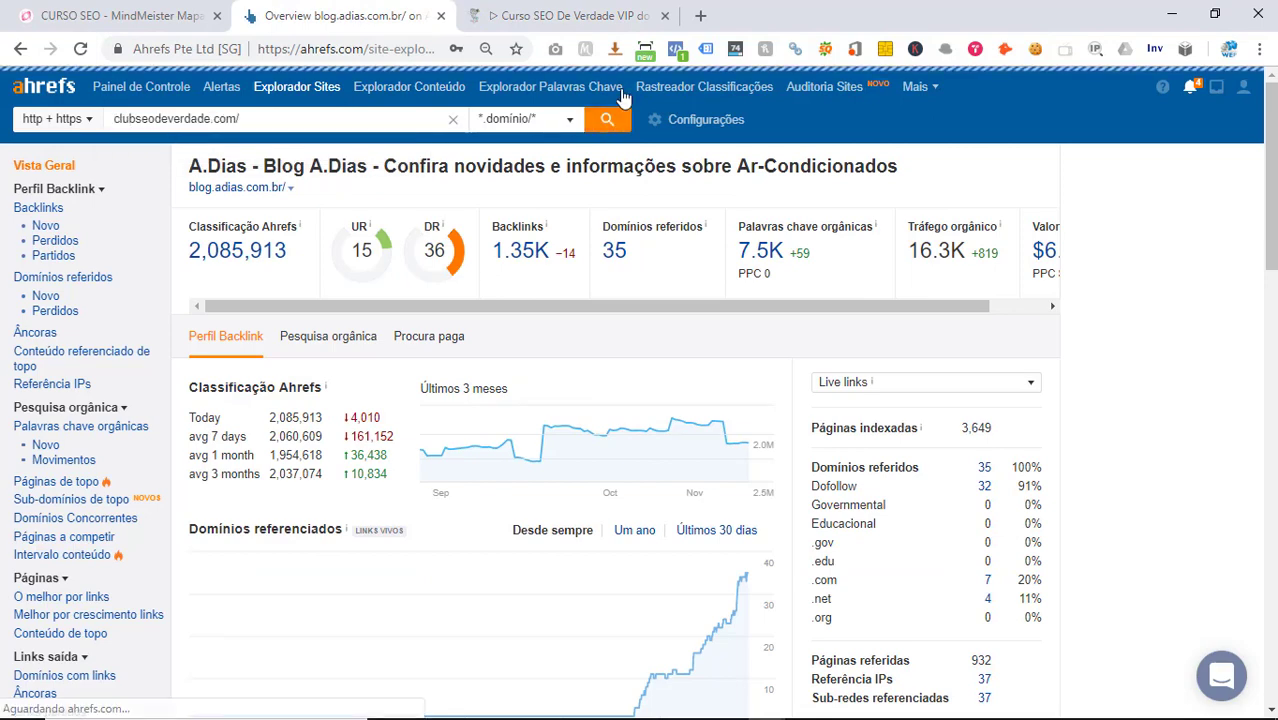
click(628, 20)
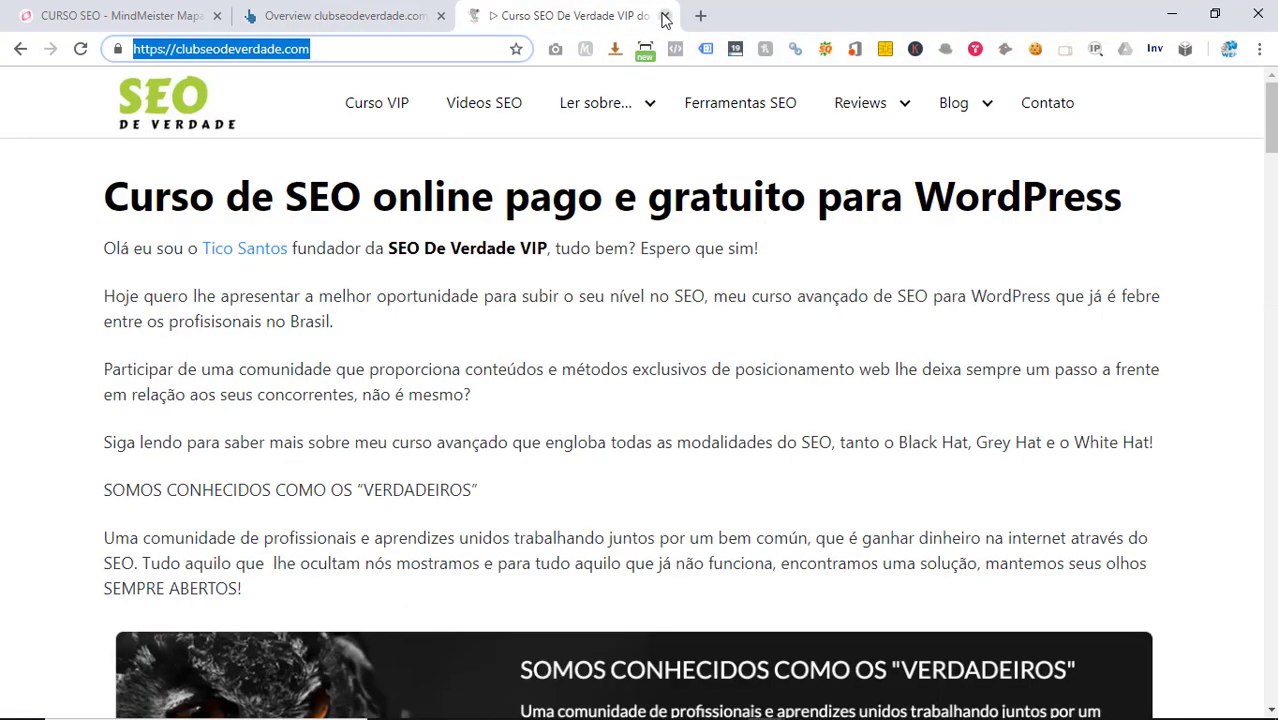
click(664, 16)
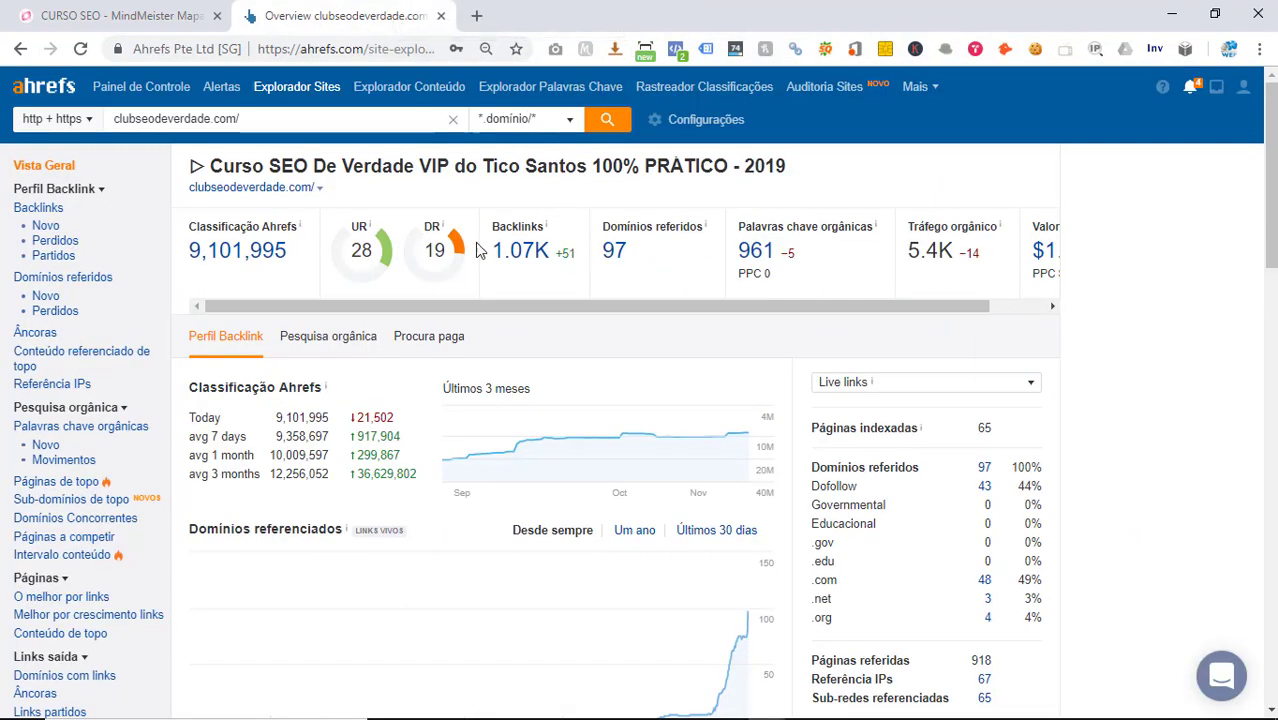
- Open the full backlinks report for clubseodeverdade.com and examine its first referring pages and their anchors
click(525, 268)
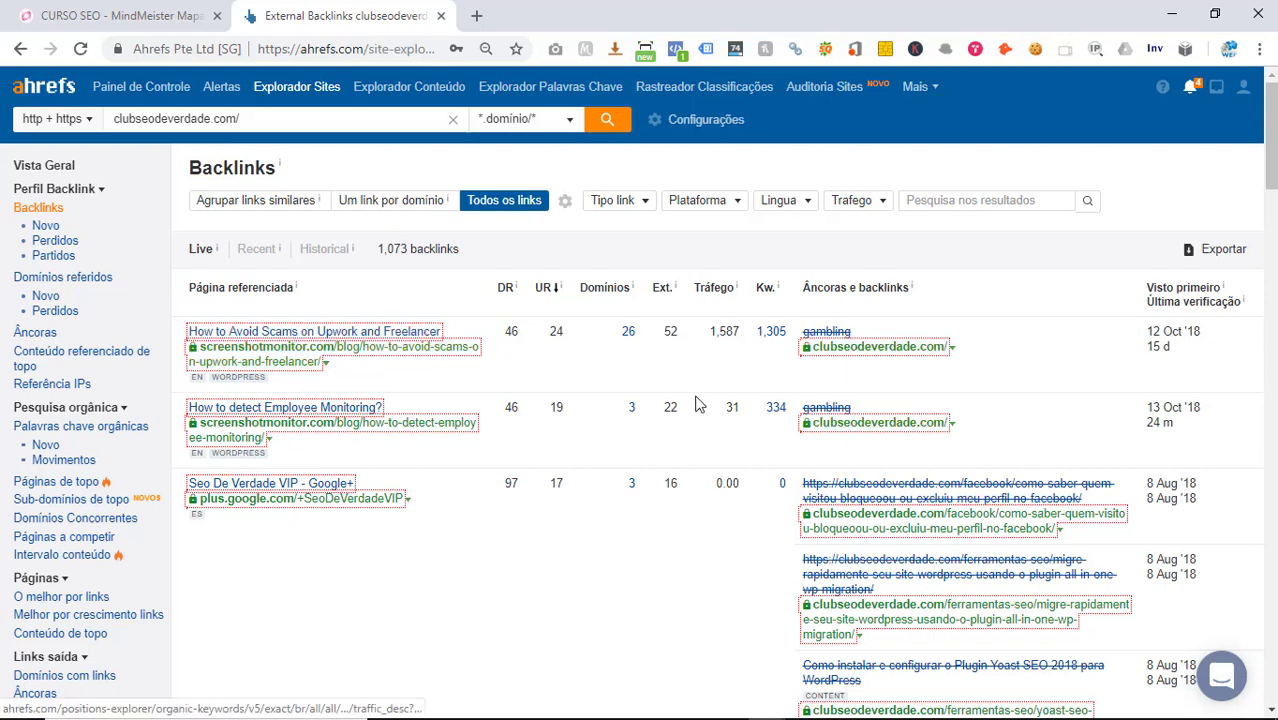
scroll(697, 402, down, 1)
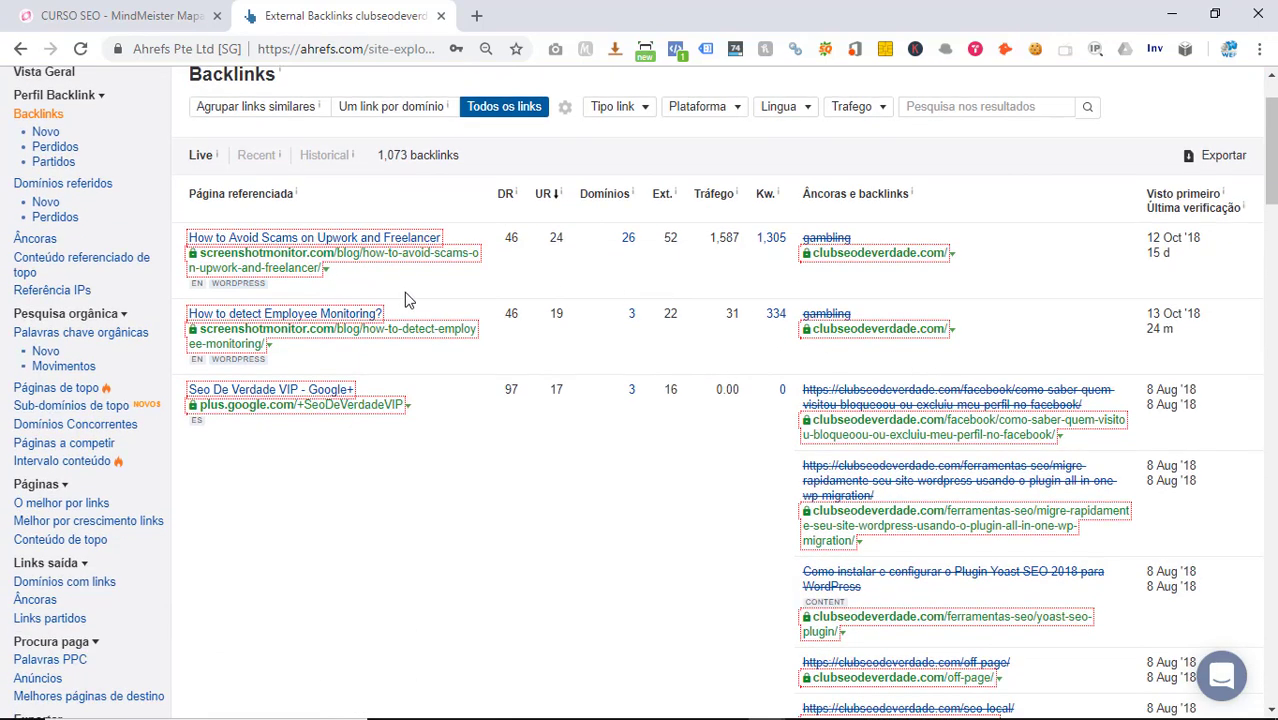
scroll(317, 322, down, 1)
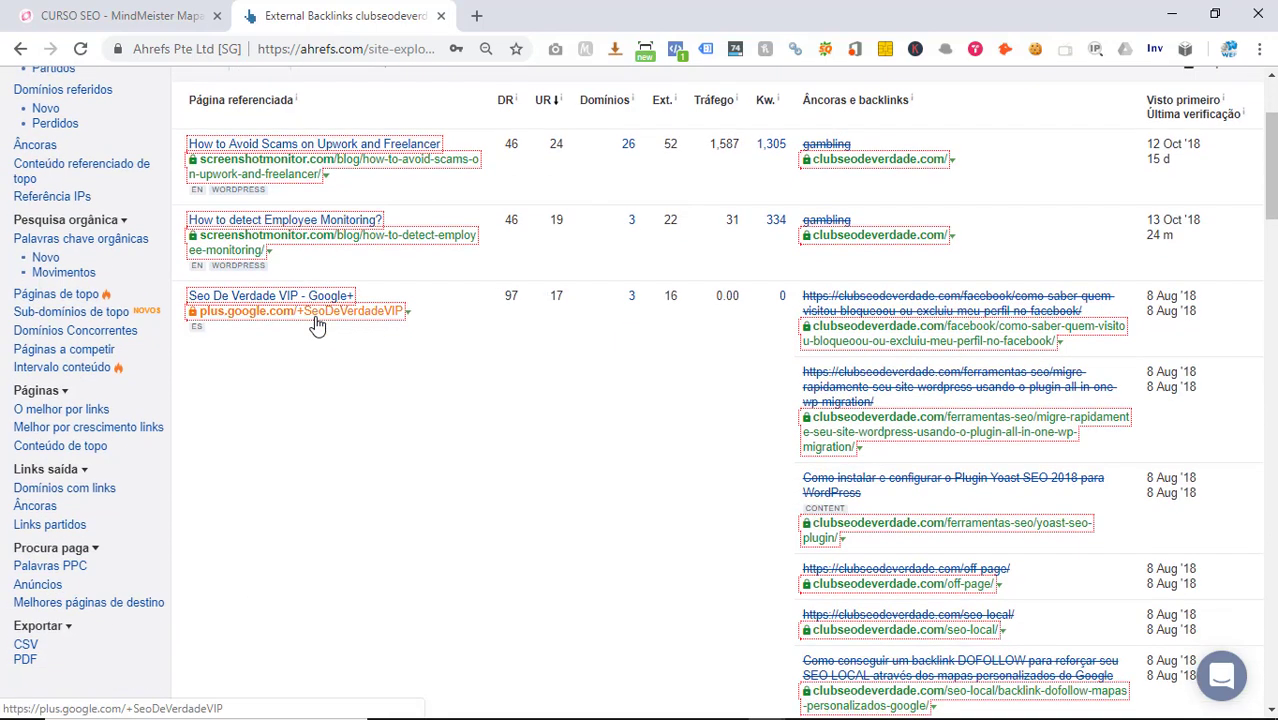
- Open the "How to detect Employee Monitoring?" referring page and look through its article and comments for the backlink
click(323, 228)
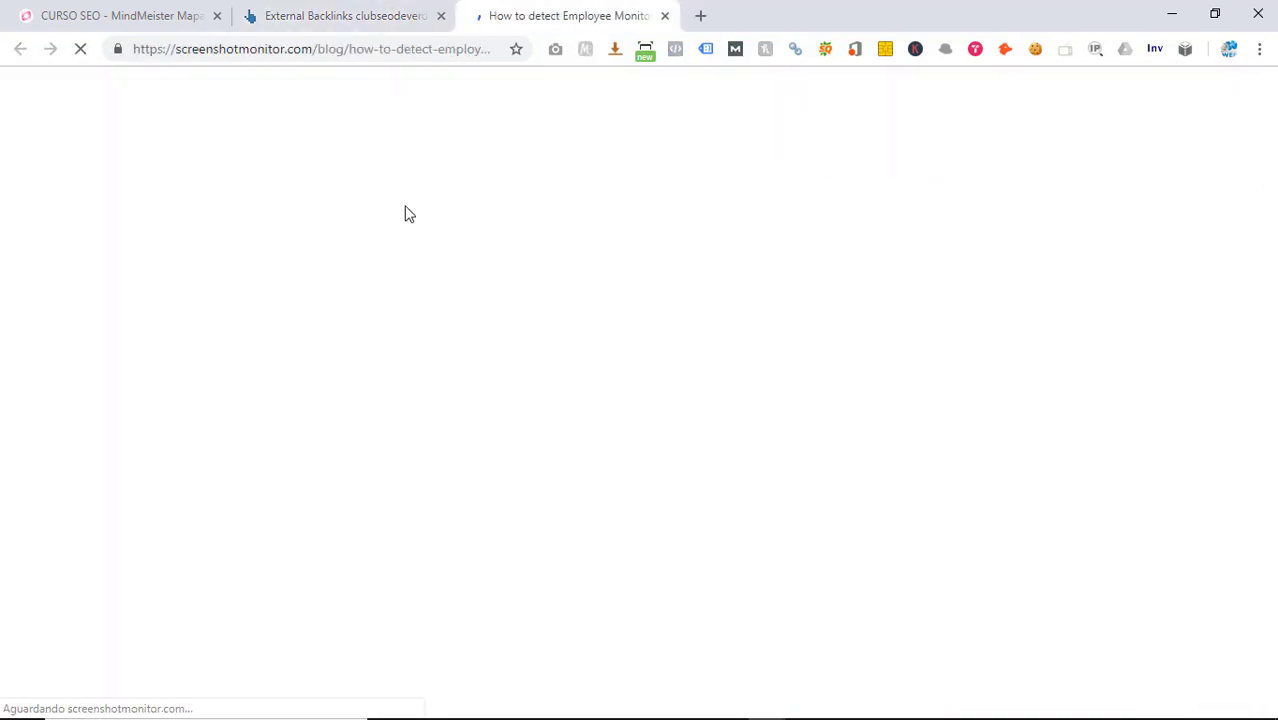
scroll(654, 278, down, 1)
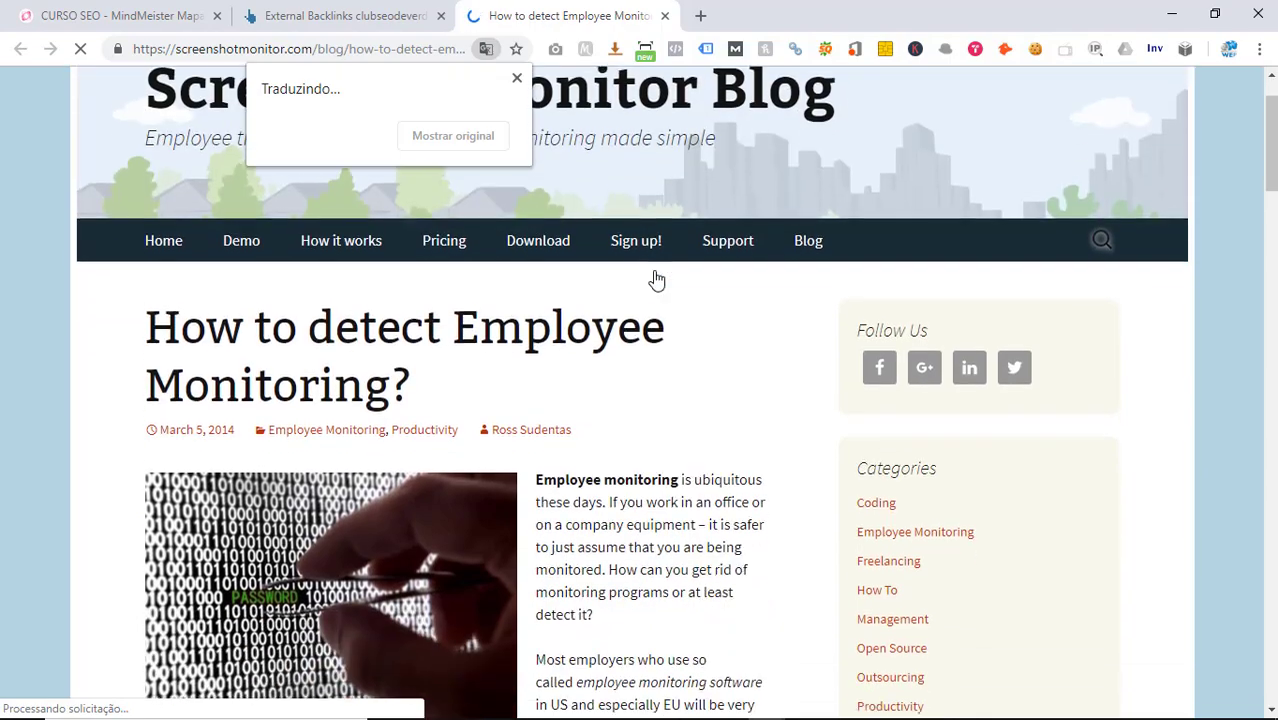
scroll(656, 280, down, 4)
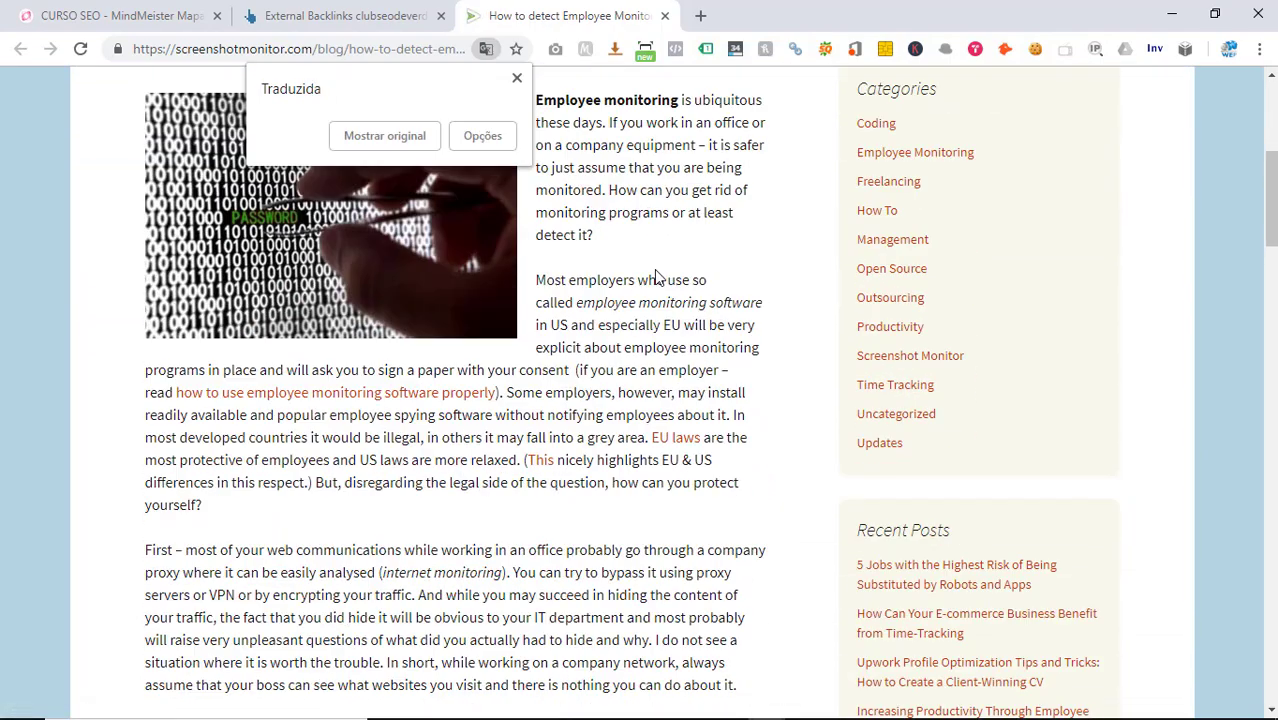
scroll(655, 285, down, 15)
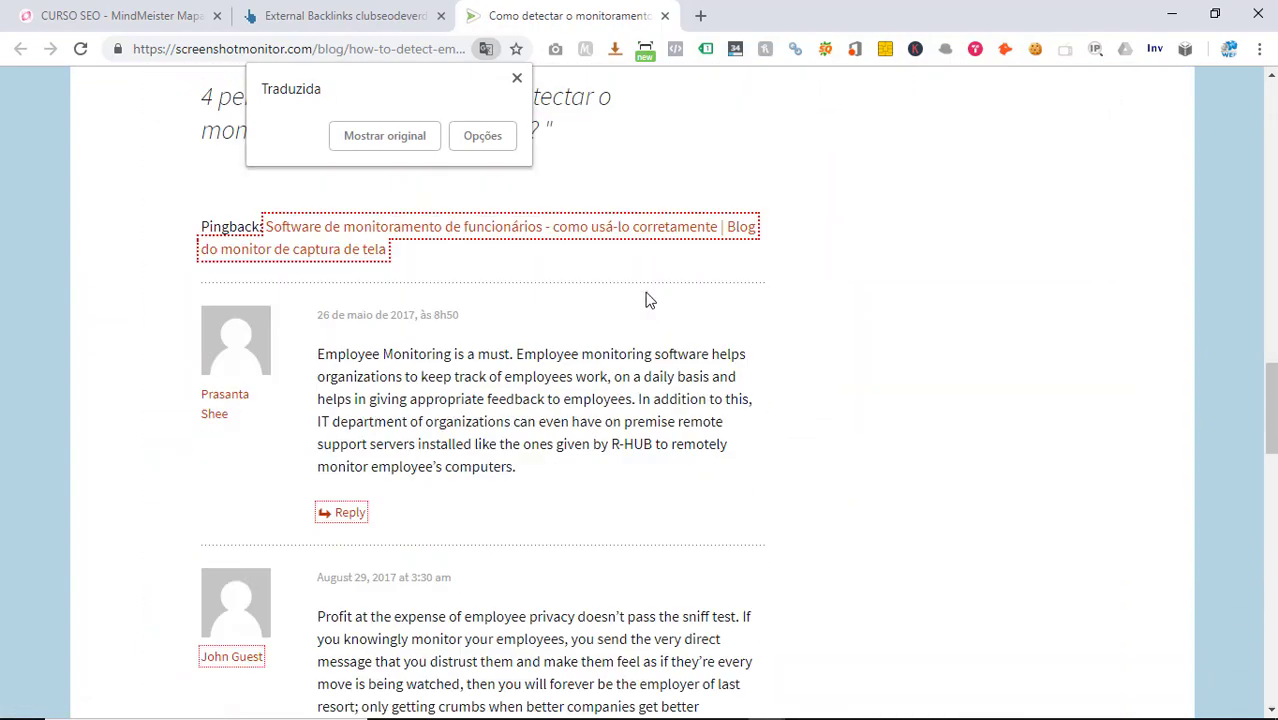
scroll(646, 298, down, 7)
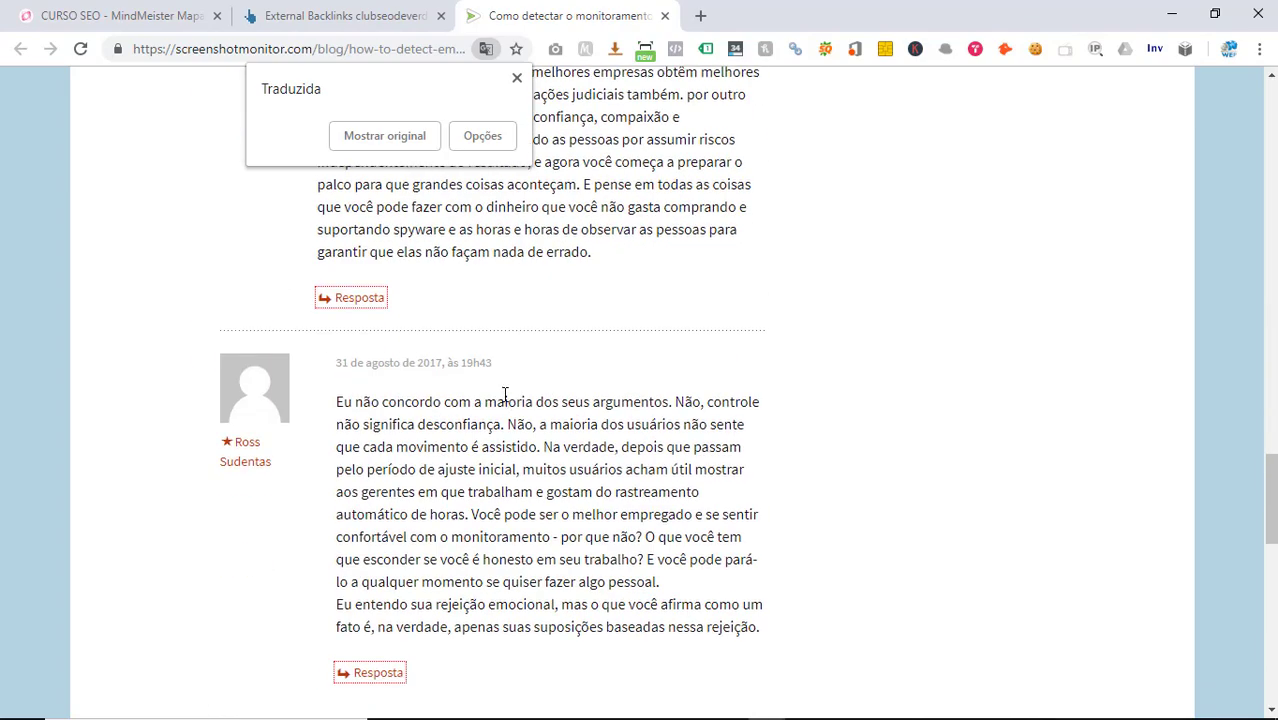
scroll(500, 360, down, 3)
scroll(496, 302, up, 10)
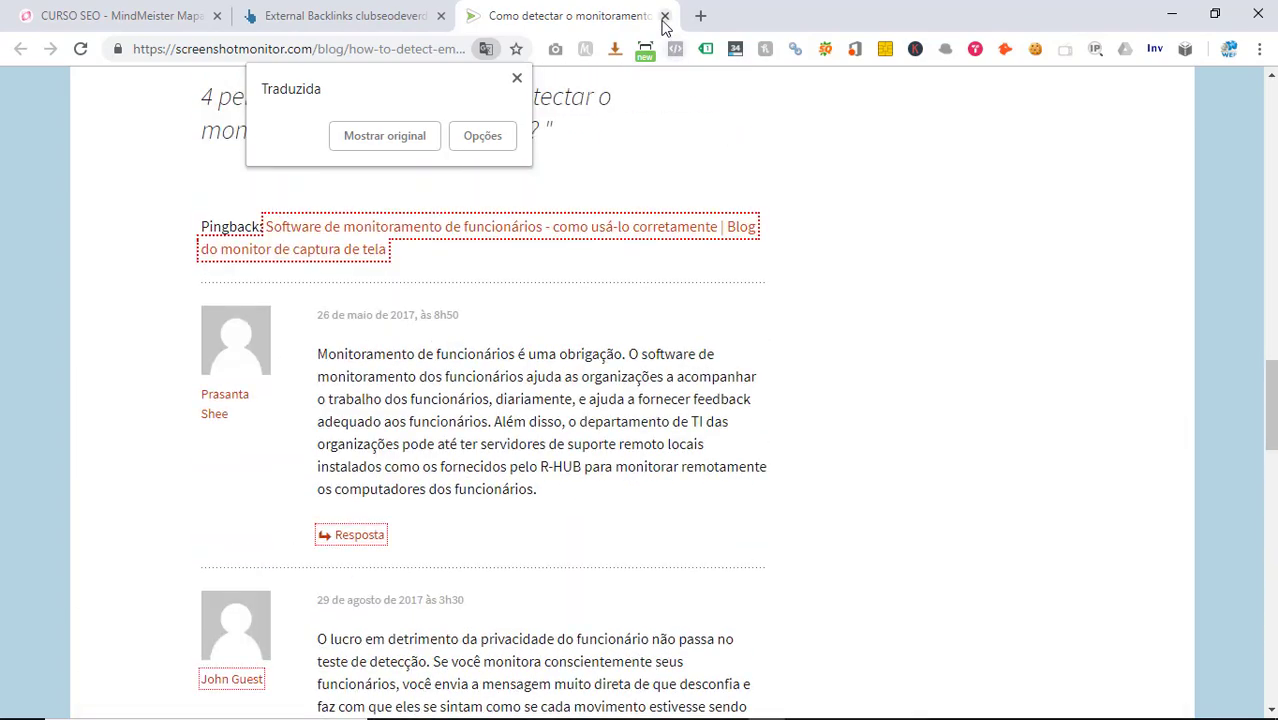
- Close the employee monitoring article and examine the remaining referring pages and anchors on the first page of the clubseodeverdade.com backlinks report
click(664, 16)
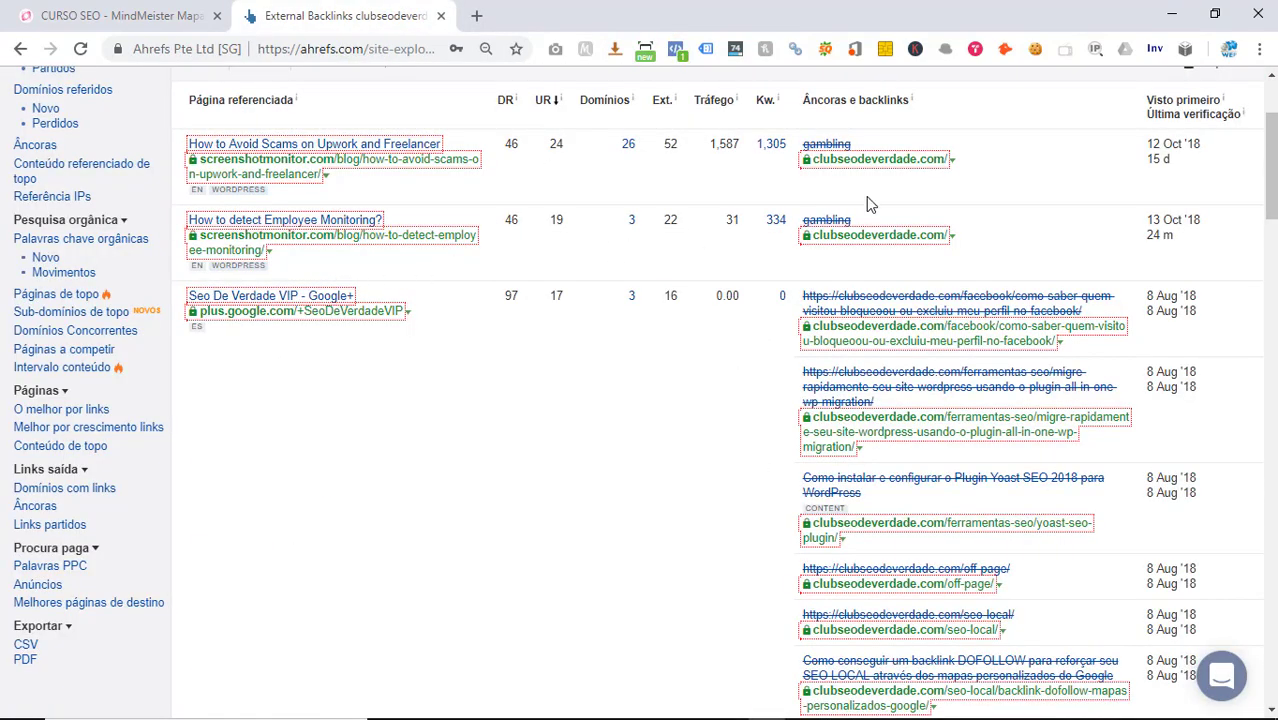
scroll(488, 294, down, 5)
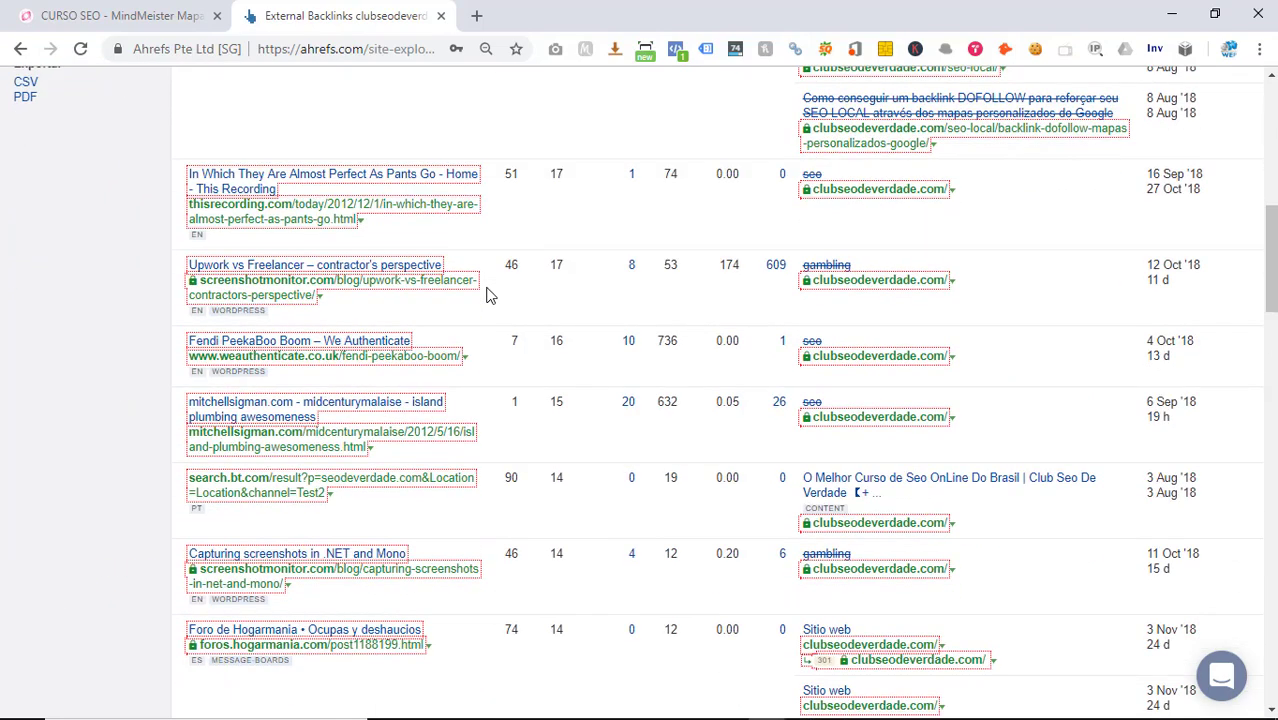
scroll(488, 294, down, 2)
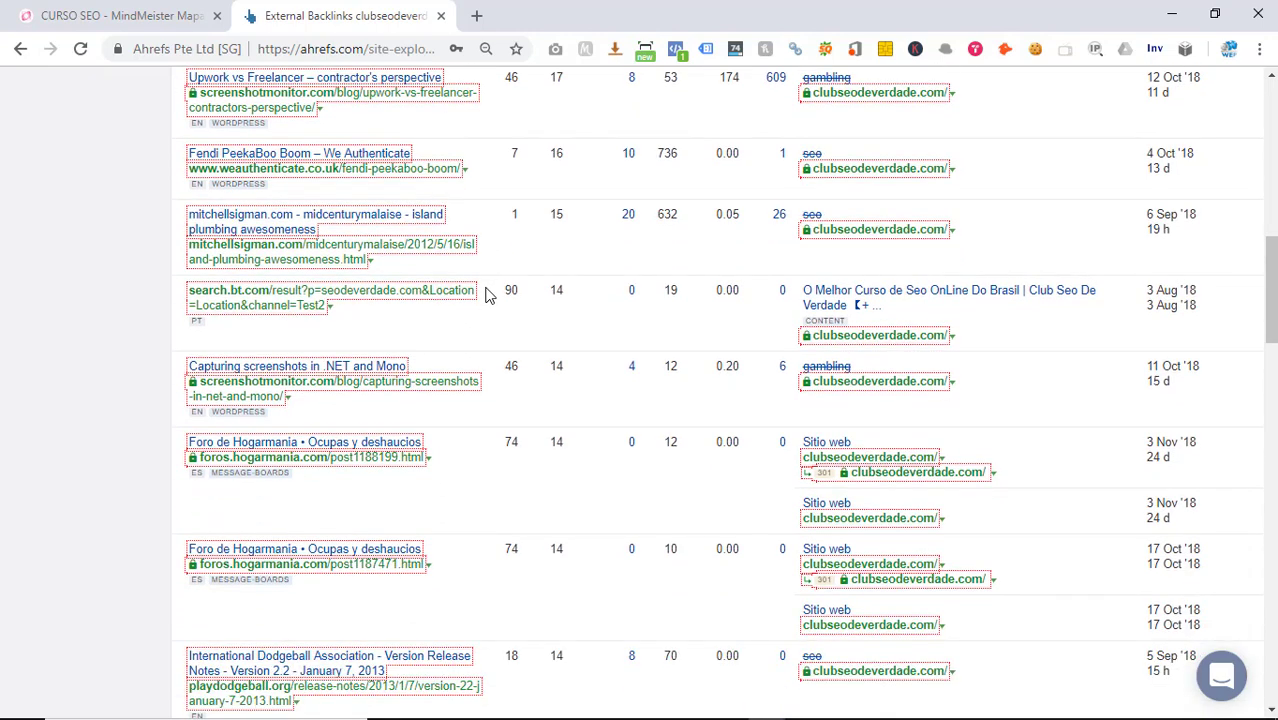
scroll(470, 296, down, 1)
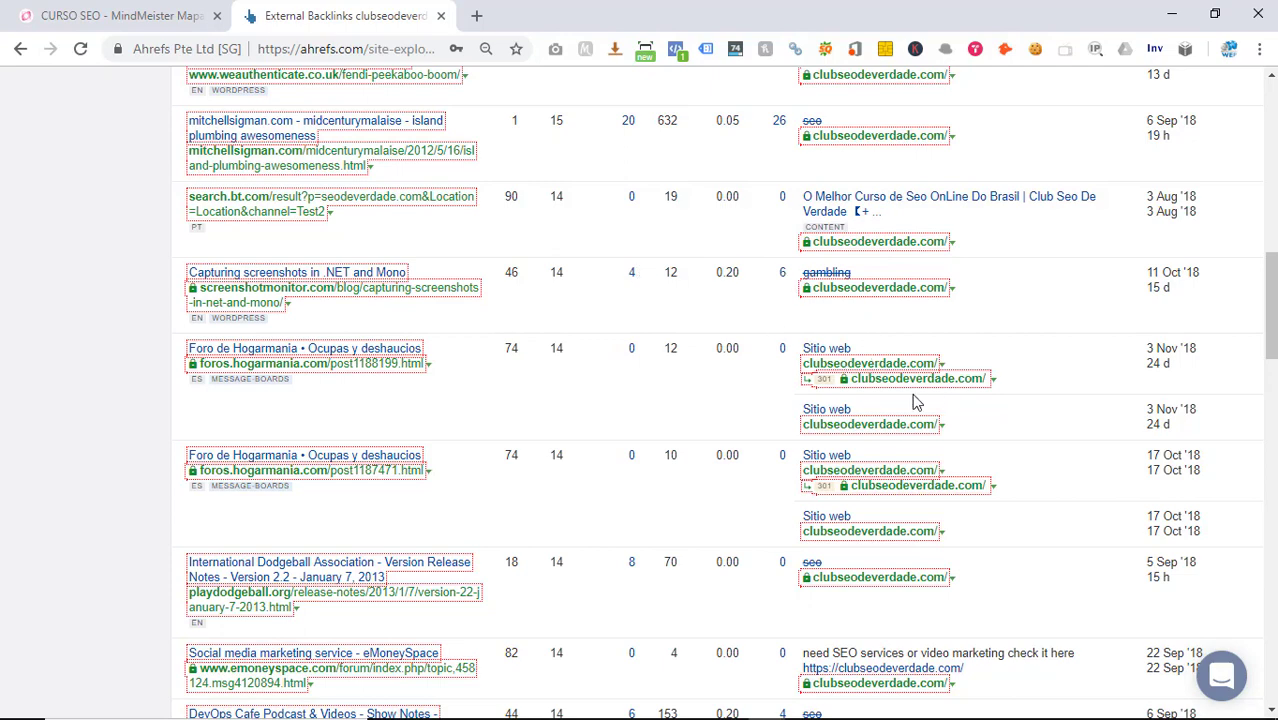
scroll(912, 405, down, 2)
scroll(918, 430, down, 1)
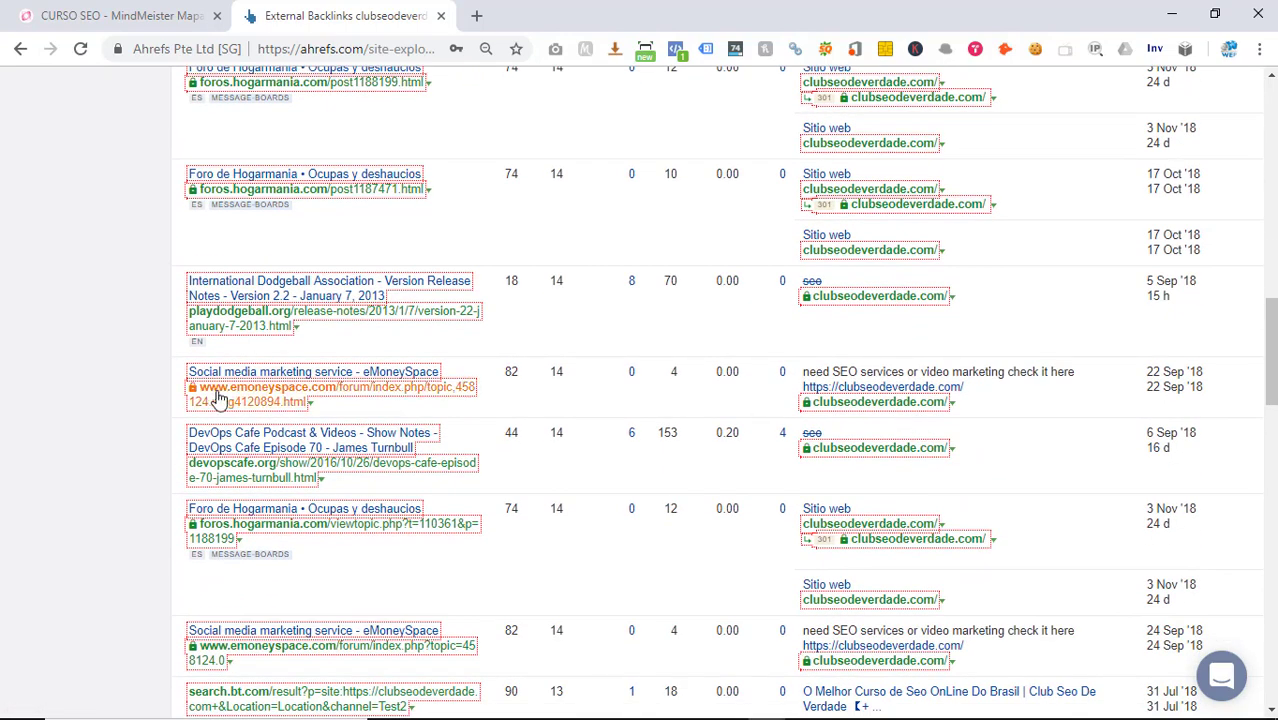
scroll(440, 438, down, 1)
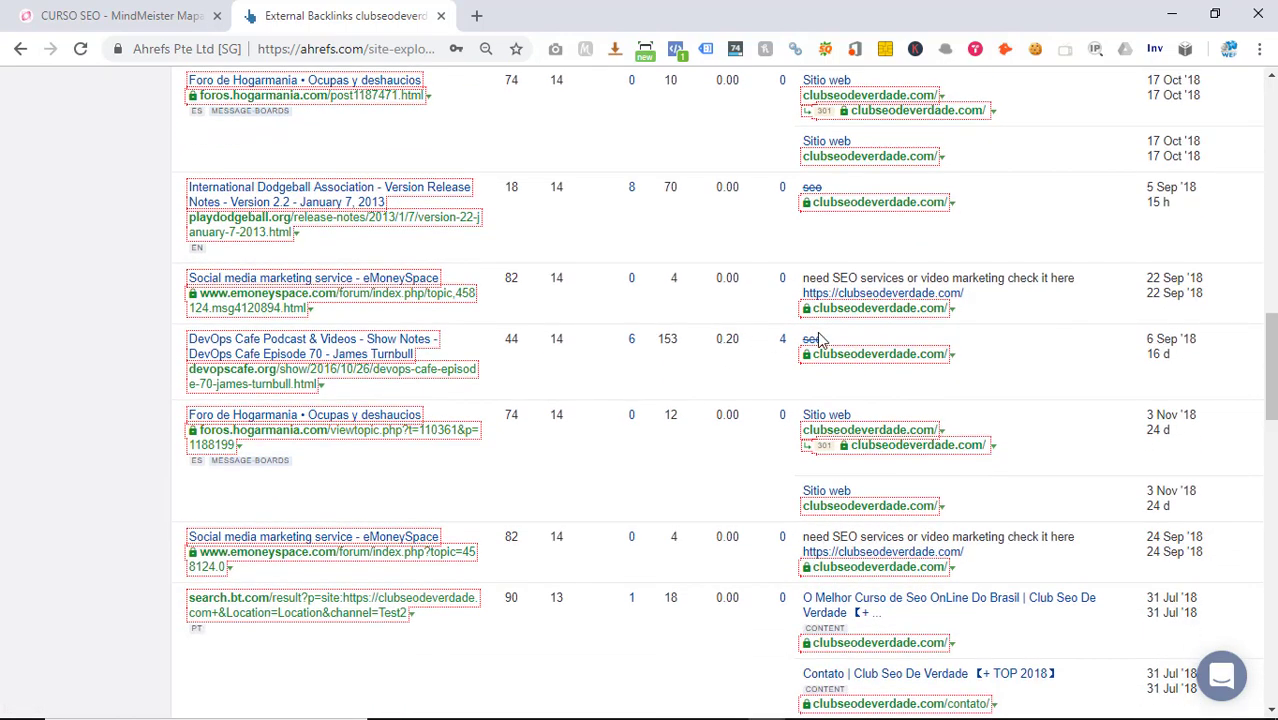
scroll(817, 340, down, 1)
scroll(815, 340, down, 2)
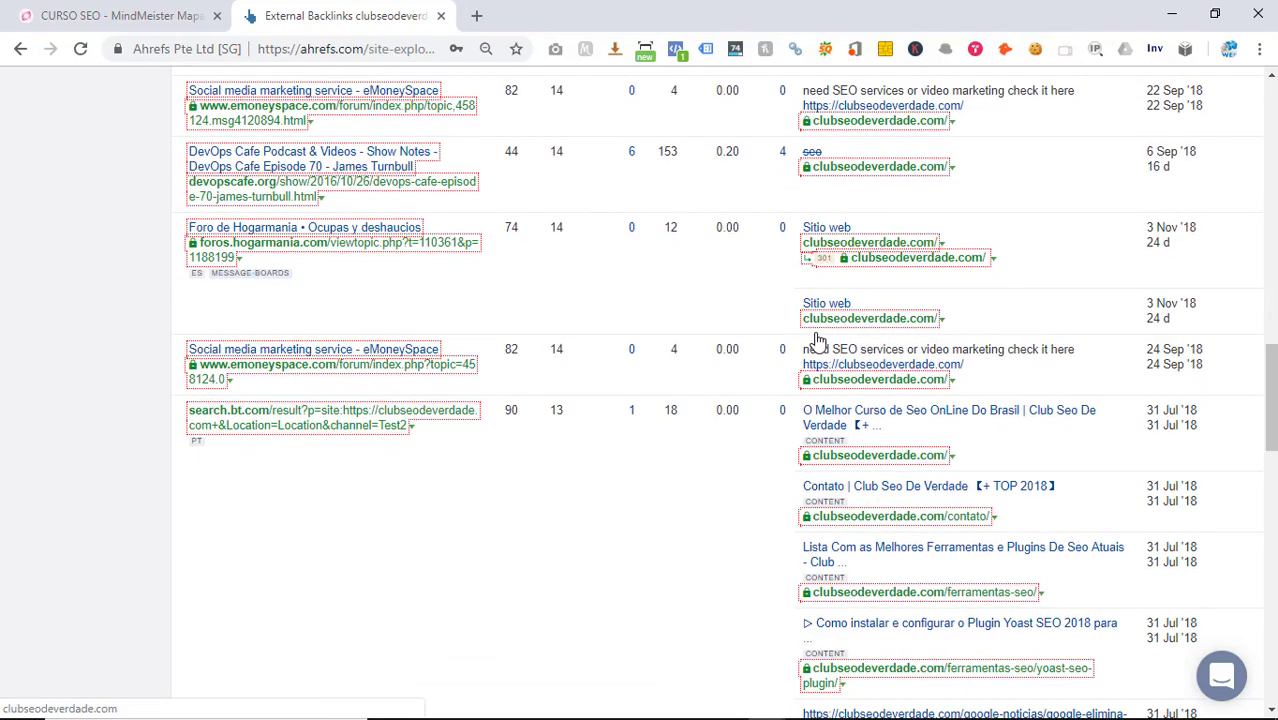
scroll(815, 340, down, 3)
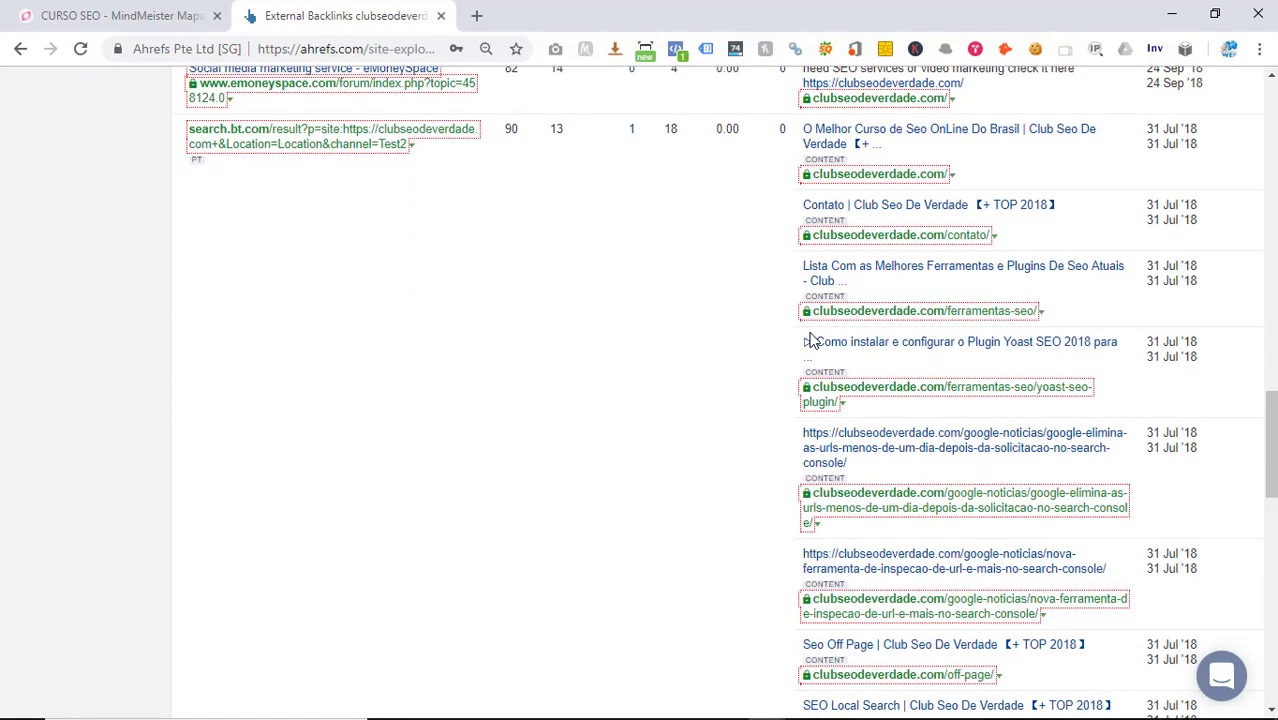
scroll(810, 340, down, 8)
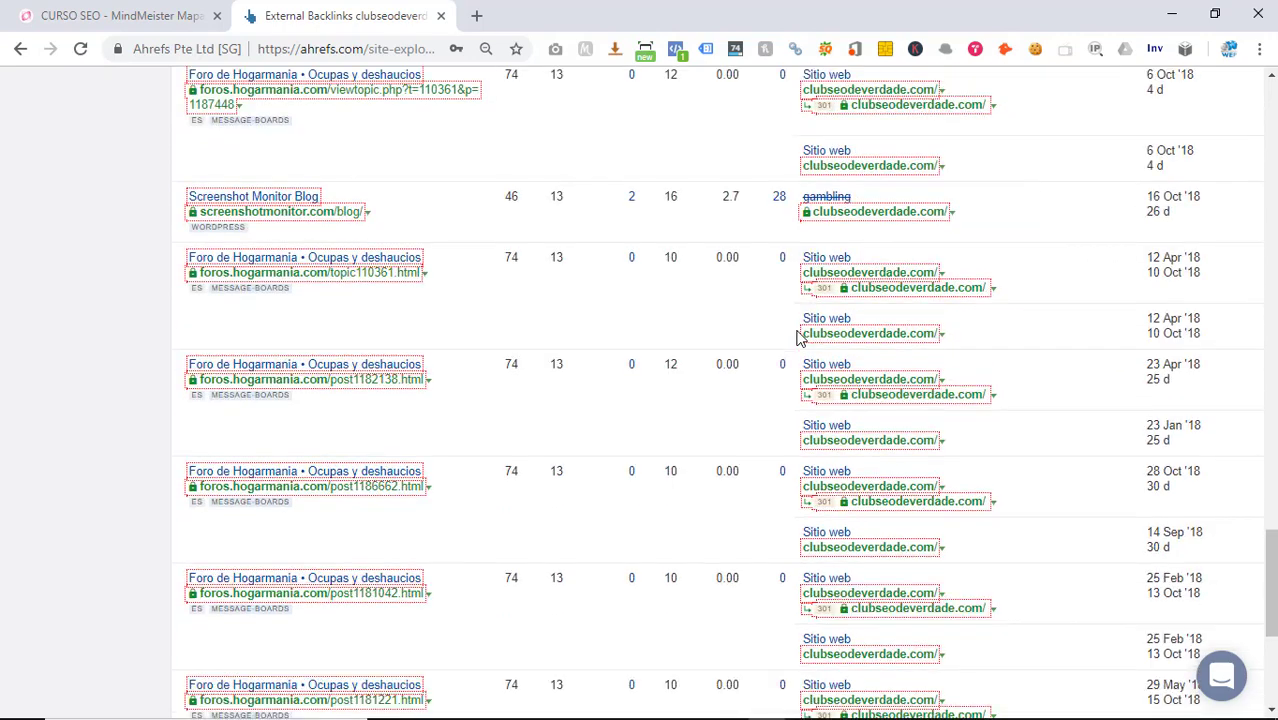
scroll(795, 340, down, 1)
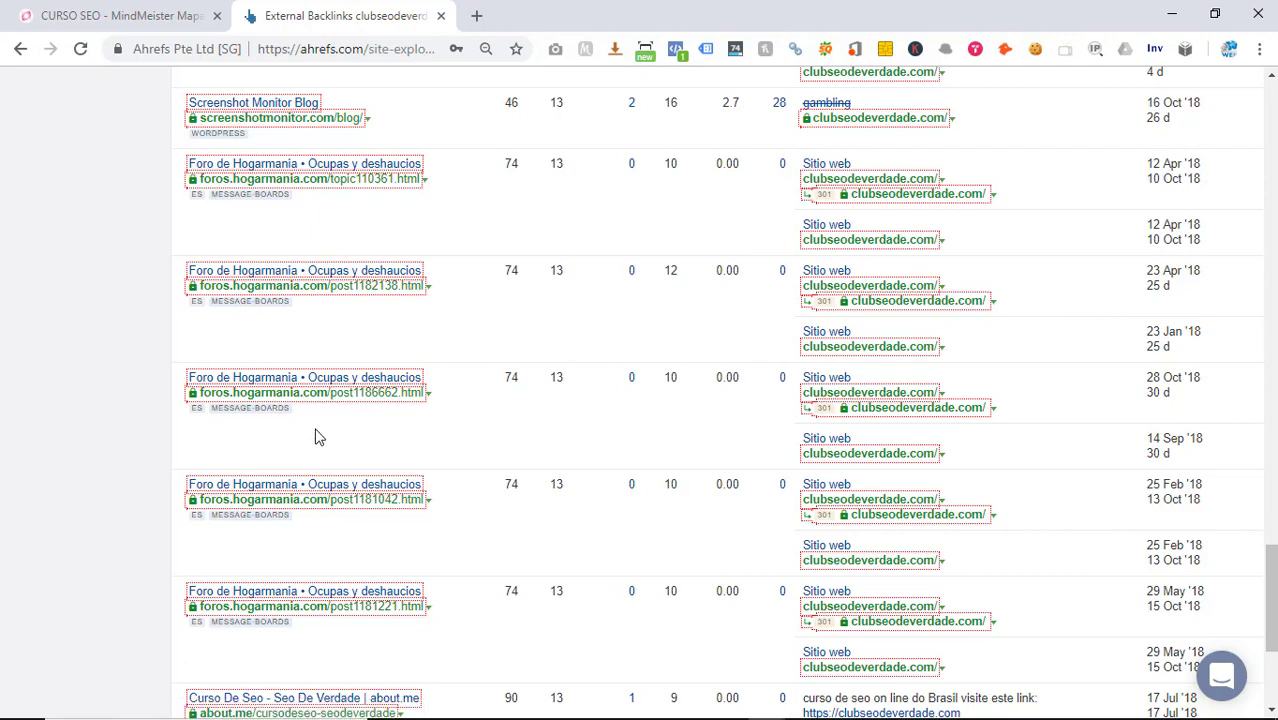
scroll(318, 437, down, 2)
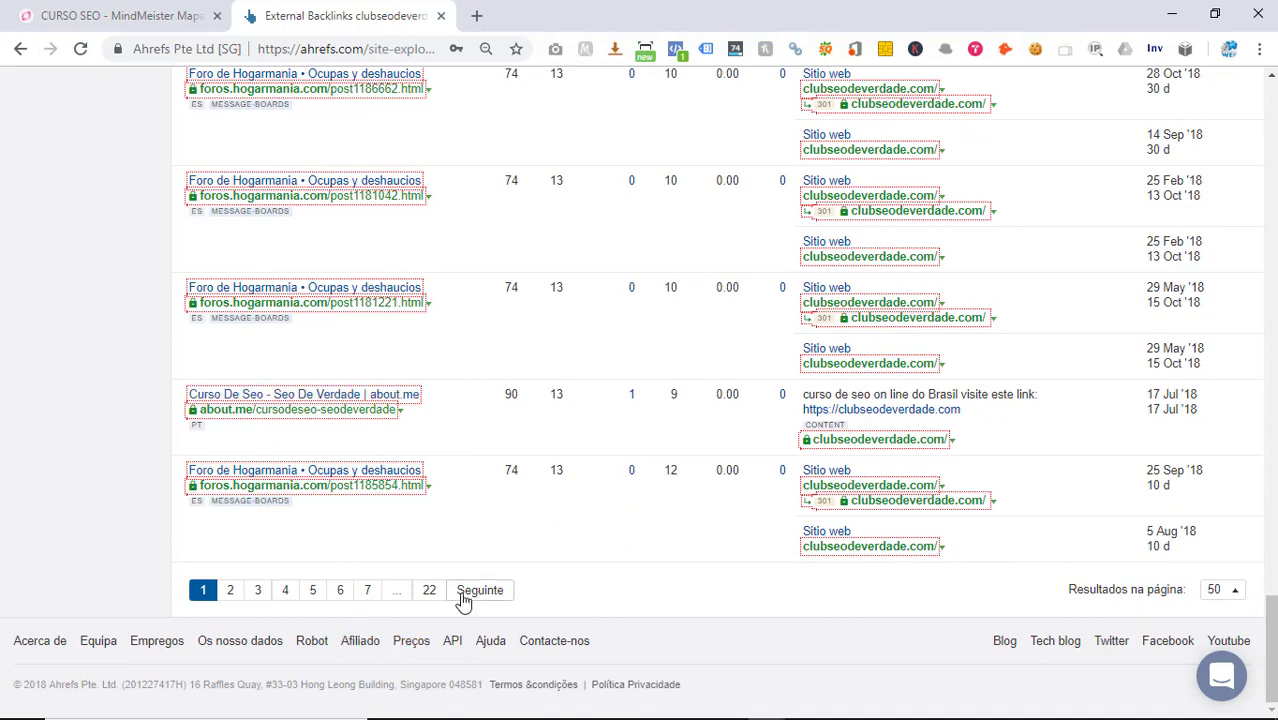
- Open page 3 of the backlinks results and examine its first referring pages and anchors
click(257, 592)
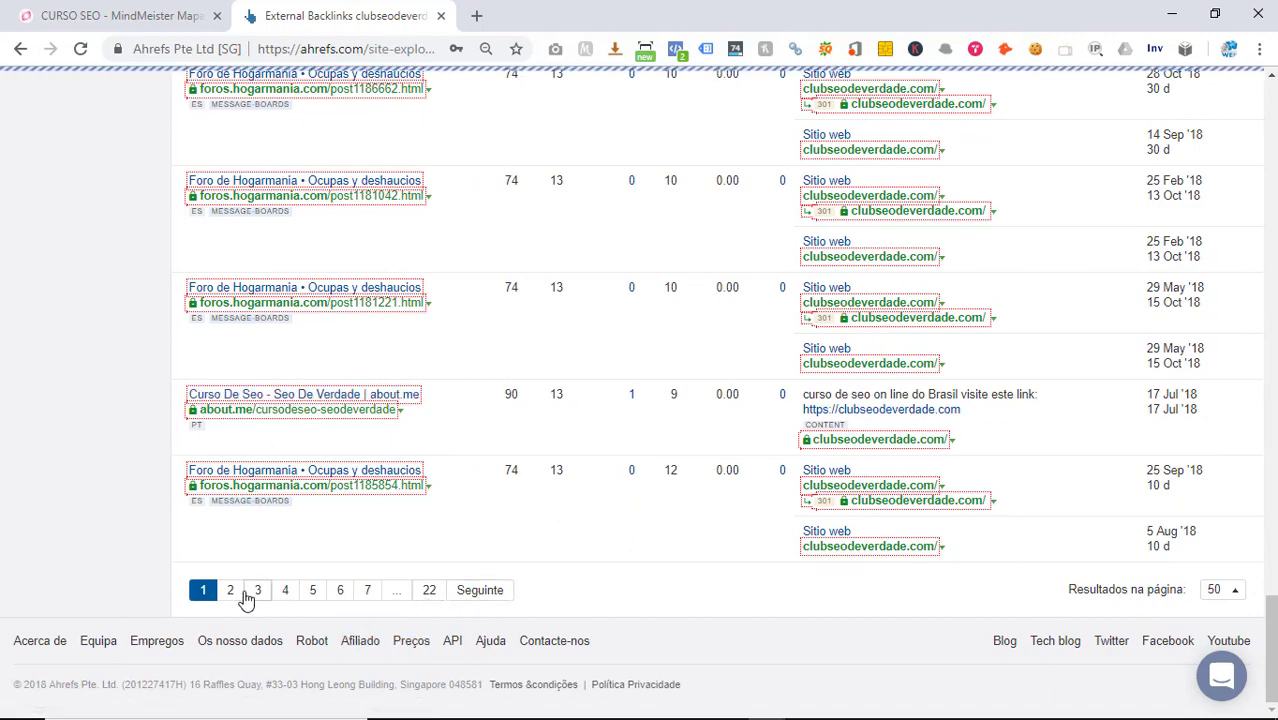
scroll(432, 503, down, 1)
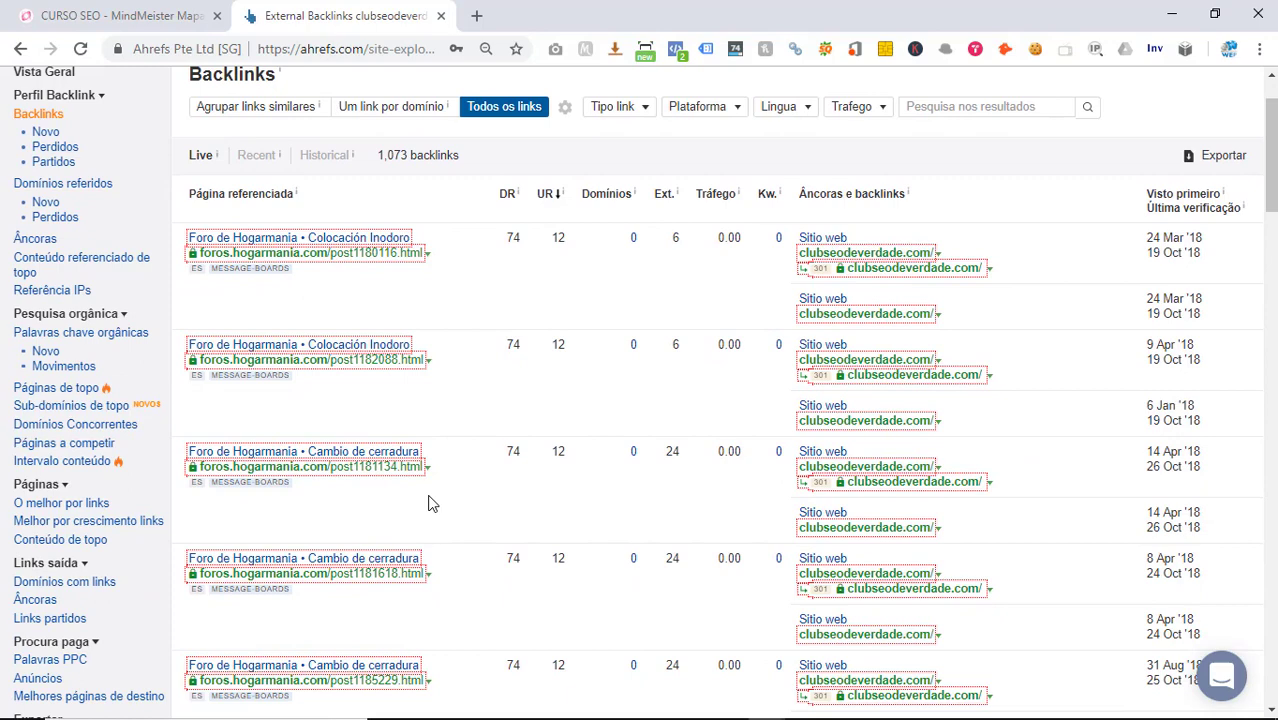
scroll(428, 503, down, 1)
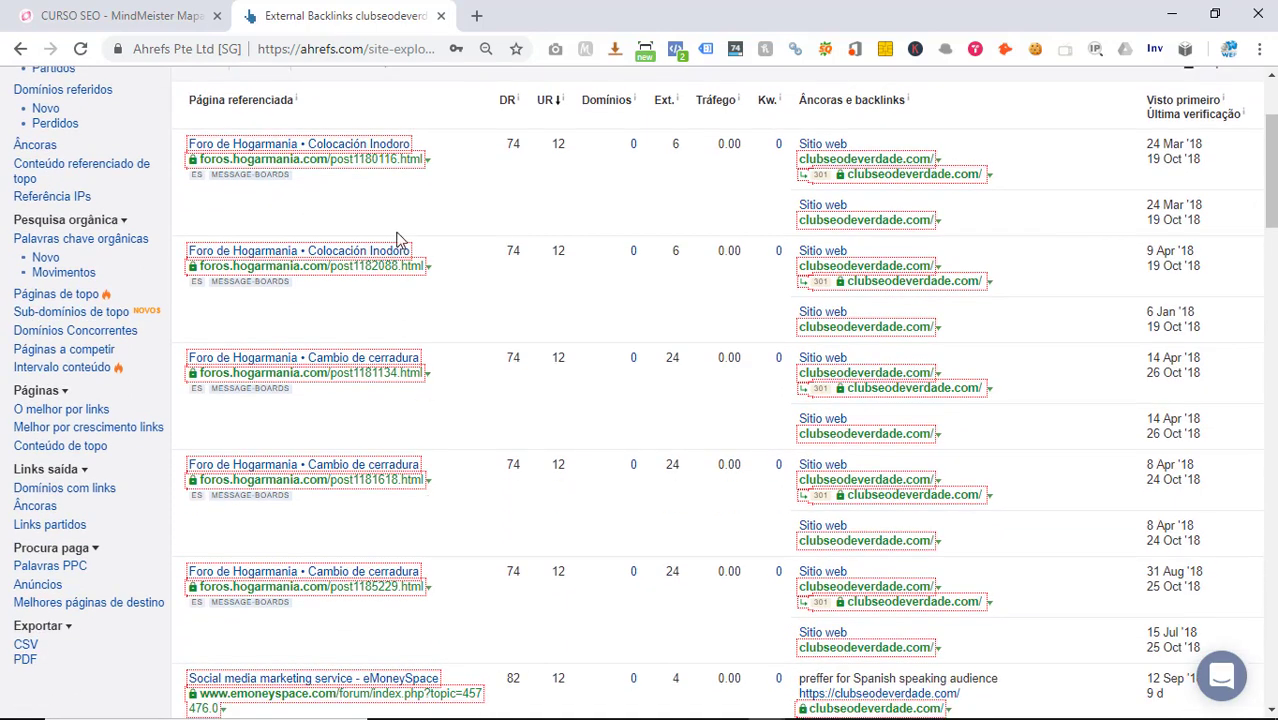